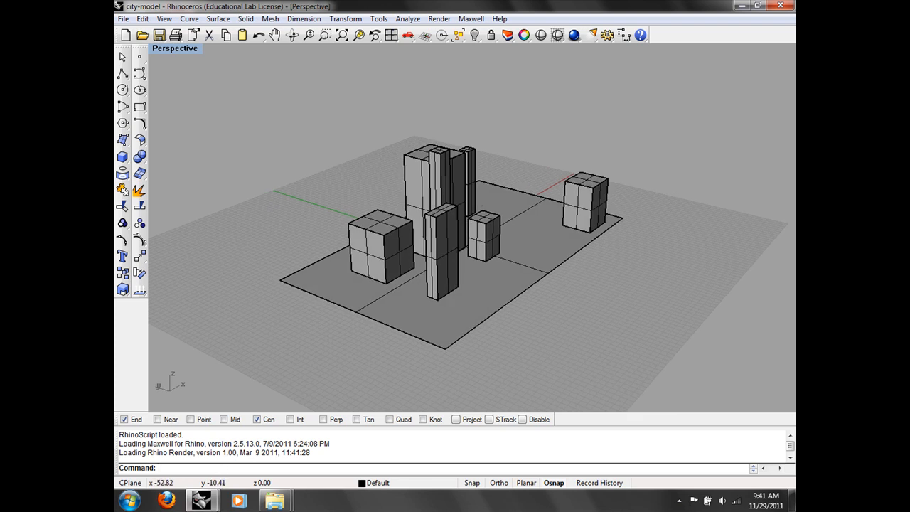
Step: Close the leftover Untitled Rhino window and orbit the city-model Perspective view to look down on the buildings
{"action": "left_click", "coordinate": [245, 383]}
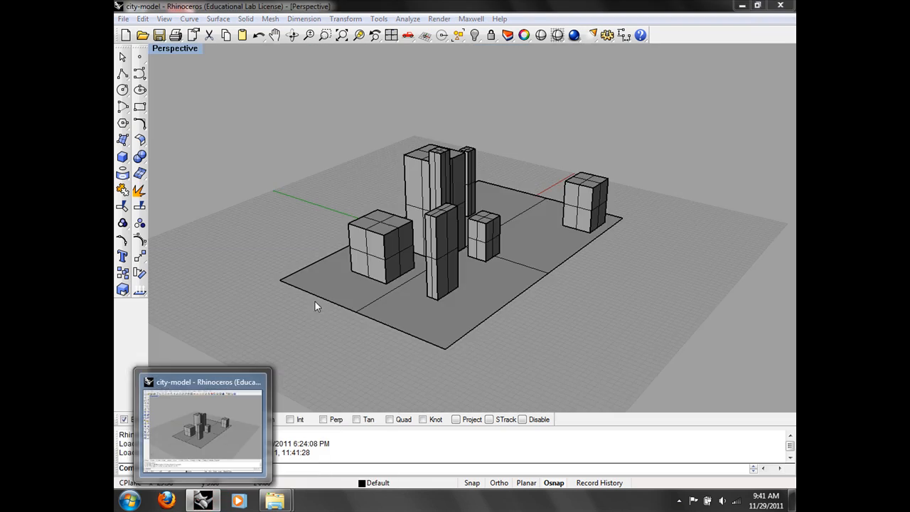
{"action": "right_click_drag", "start_coordinate": [460, 266], "coordinate": [470, 314]}
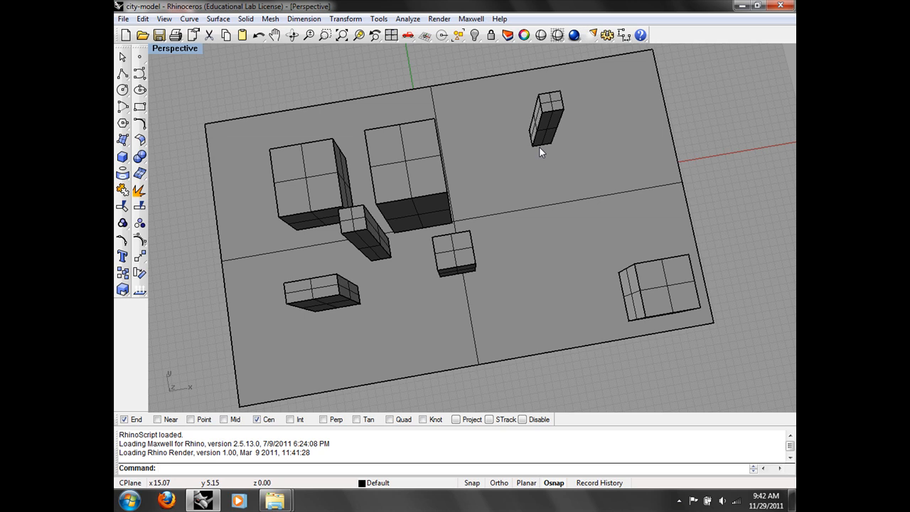
Step: Launch Grasshopper from Rhino's command line and dock the two windows side by side
{"action": "type", "text": "Grasshopper"}
{"action": "key", "text": "Return"}
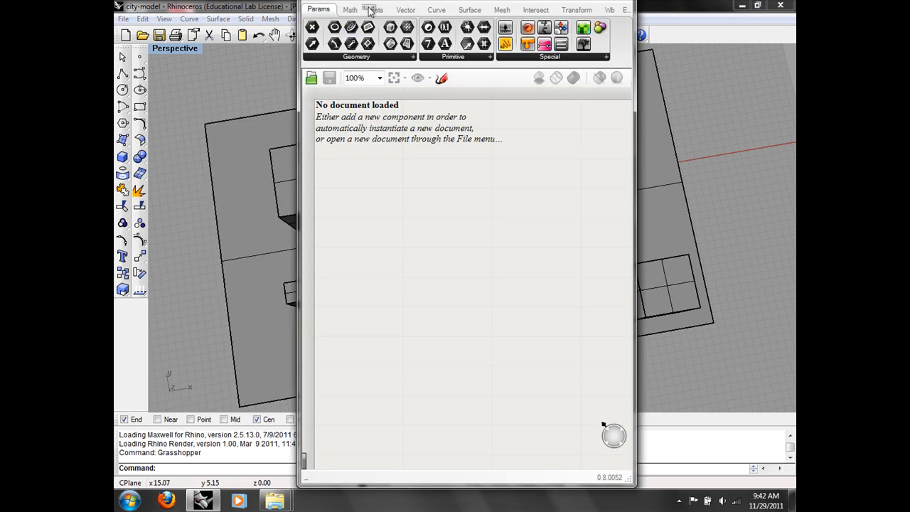
{"action": "key", "text": "super+Right"}
{"action": "left_click", "coordinate": [350, 5]}
{"action": "key", "text": "super+Left"}
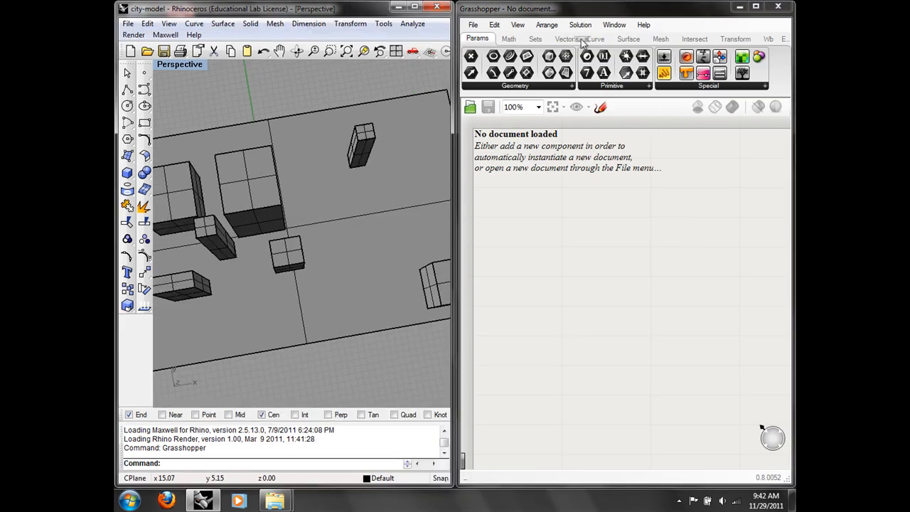
Step: Search 'iso' on the canvas and place an IsoVist component
{"action": "left_click", "coordinate": [696, 39]}
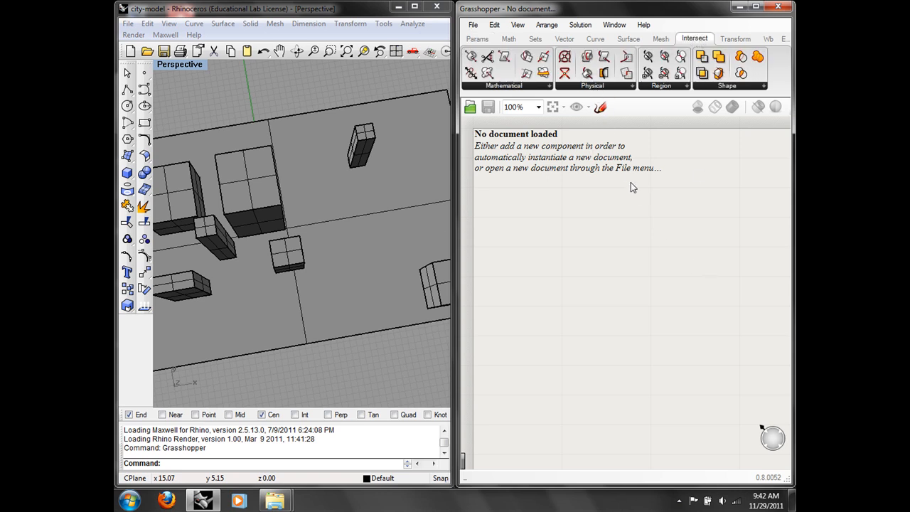
{"action": "double_click", "coordinate": [651, 297]}
{"action": "type", "text": "iso"}
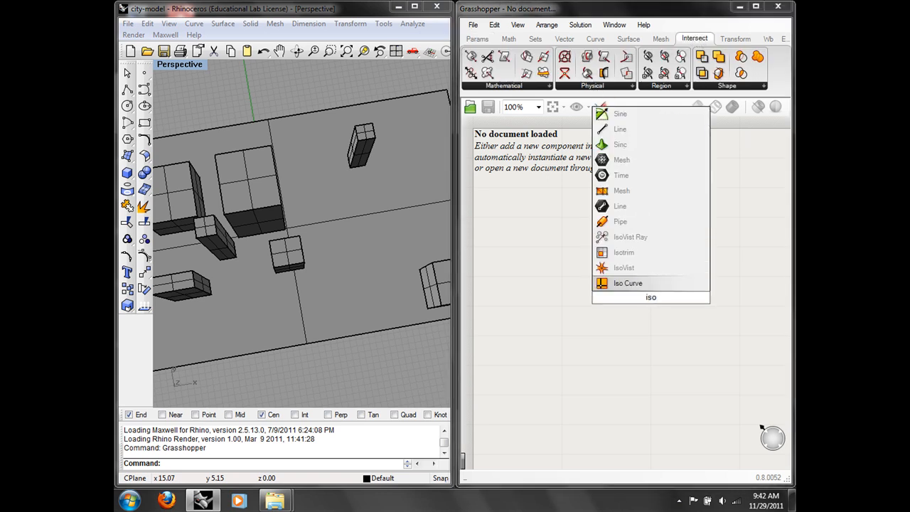
{"action": "left_click", "coordinate": [630, 275]}
{"action": "left_click_drag", "start_coordinate": [646, 298], "coordinate": [677, 261]}
{"action": "left_click", "coordinate": [660, 325]}
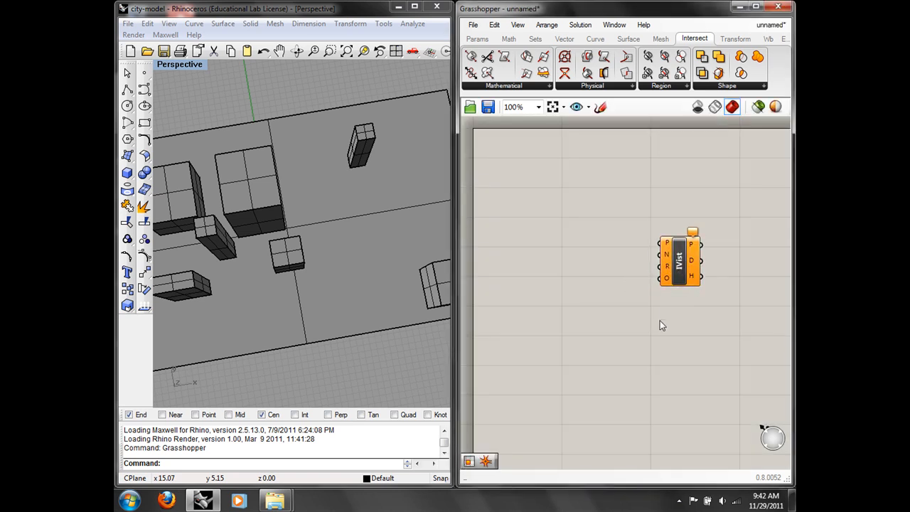
{"action": "scroll", "coordinate": [604, 304], "scroll_direction": "up", "scroll_amount": 3}
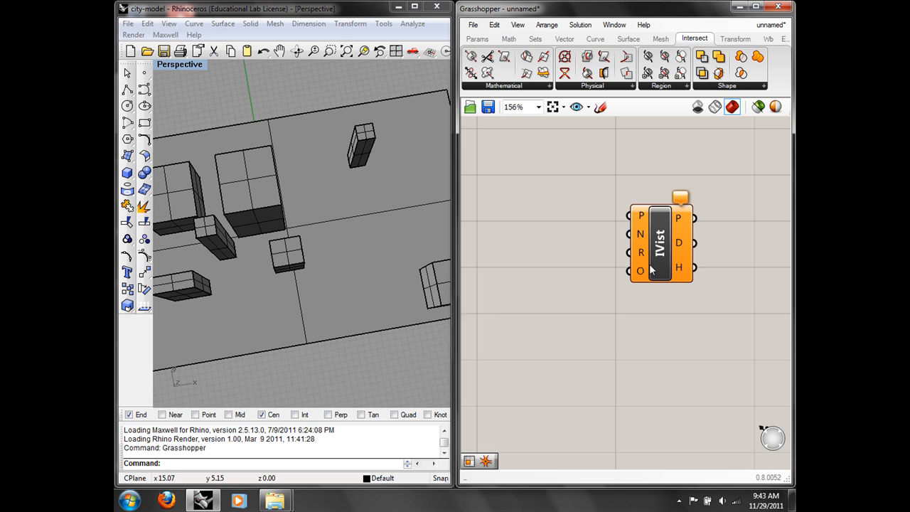
Step: Add a Point parameter to the left of the IsoVist component
{"action": "left_click_drag", "start_coordinate": [655, 257], "coordinate": [676, 299]}
{"action": "left_click", "coordinate": [588, 311]}
{"action": "right_click_drag", "start_coordinate": [503, 315], "coordinate": [577, 275]}
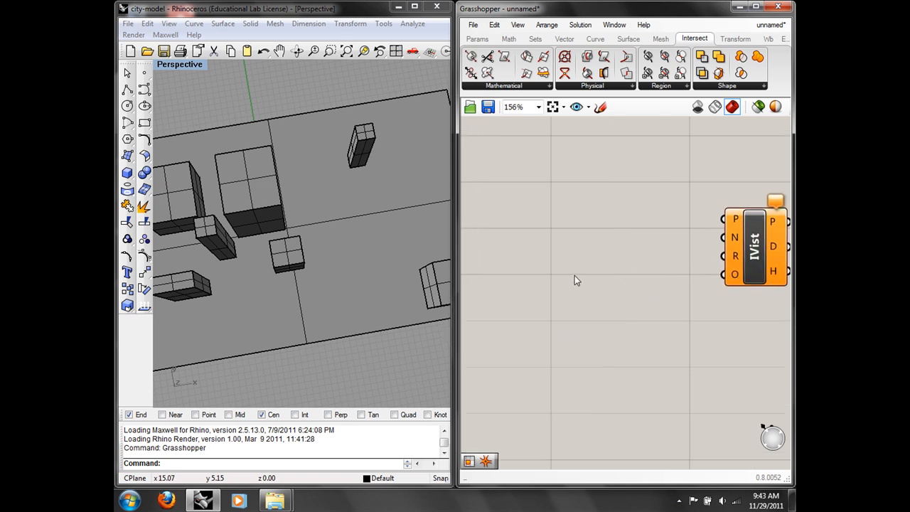
{"action": "double_click", "coordinate": [576, 280]}
{"action": "type", "text": "point"}
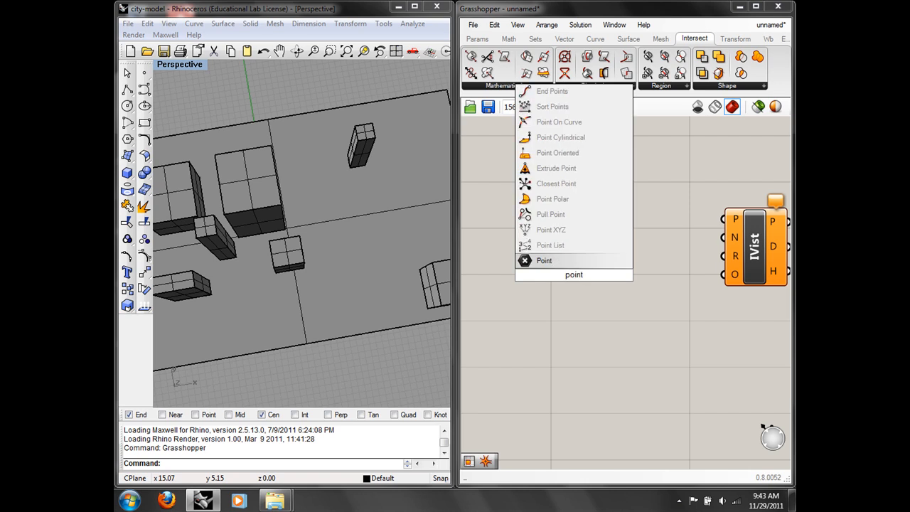
{"action": "left_click", "coordinate": [556, 260]}
{"action": "left_click_drag", "start_coordinate": [565, 276], "coordinate": [498, 276]}
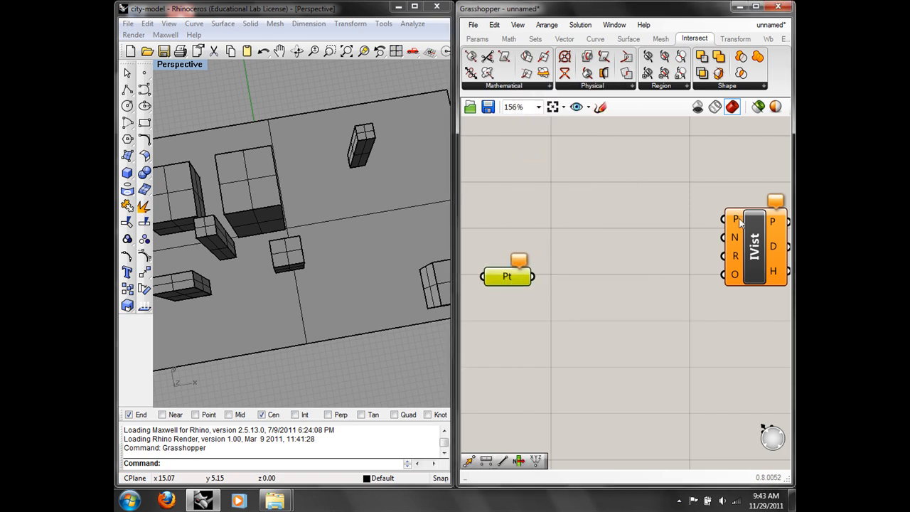
Step: Place a point between the Rhino buildings and select it
{"action": "mouse_move", "coordinate": [741, 222]}
{"action": "right_click_drag", "start_coordinate": [289, 273], "coordinate": [299, 245]}
{"action": "left_click", "coordinate": [145, 73]}
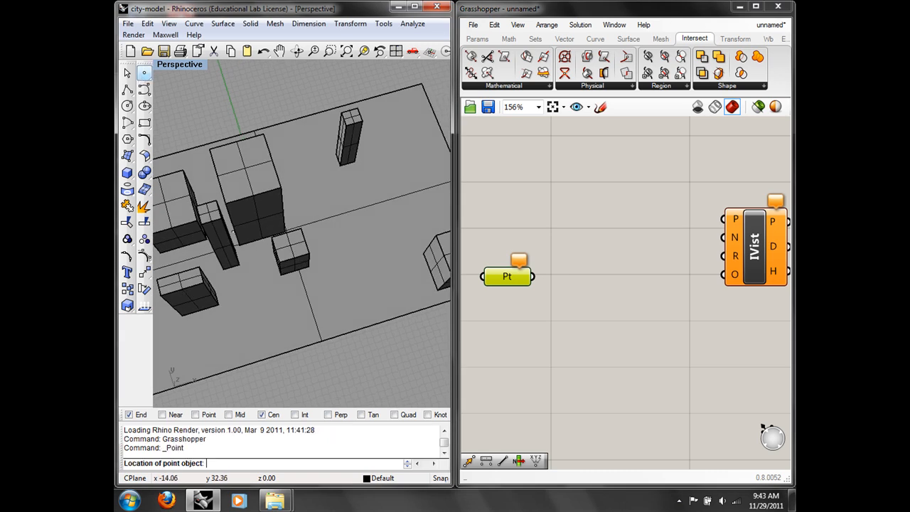
{"action": "left_click", "coordinate": [253, 264]}
{"action": "right_click_drag", "start_coordinate": [311, 344], "coordinate": [265, 289]}
{"action": "scroll", "coordinate": [223, 236], "scroll_direction": "up", "scroll_amount": 5}
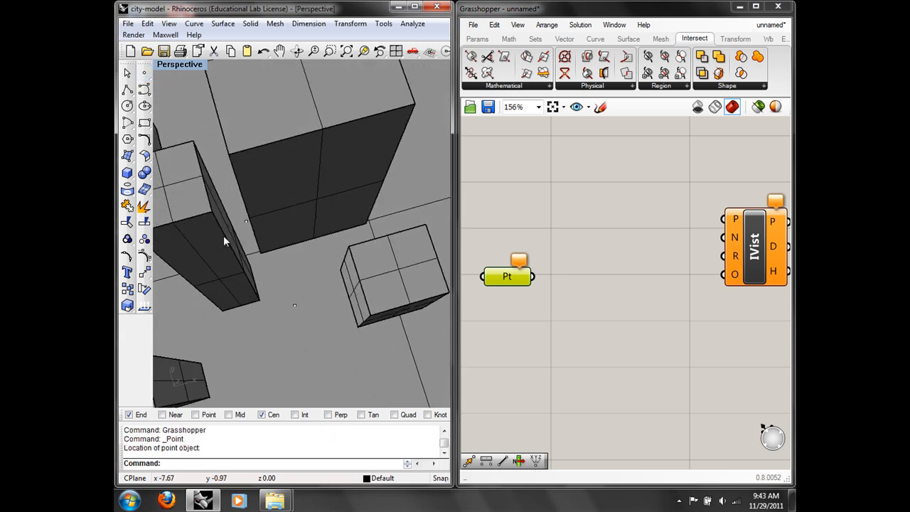
{"action": "left_click", "coordinate": [248, 220]}
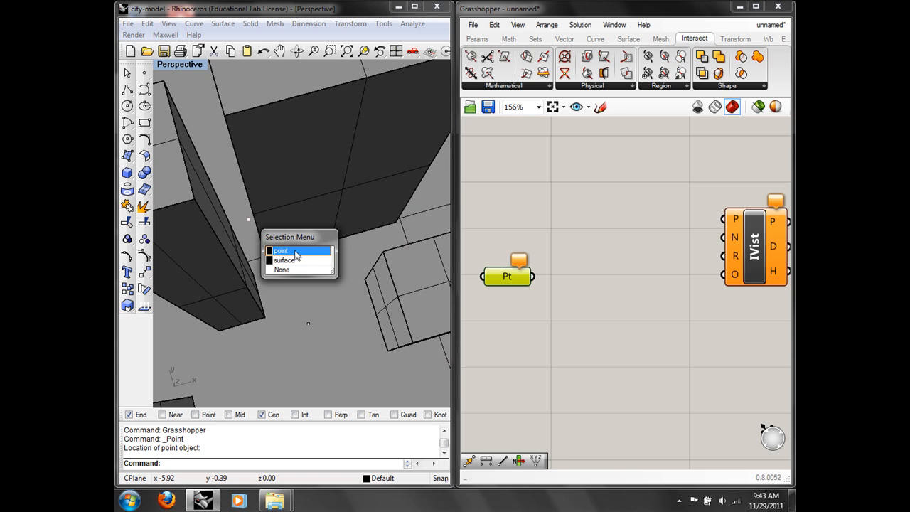
{"action": "left_click", "coordinate": [283, 252]}
{"action": "left_click", "coordinate": [147, 23]}
{"action": "left_click", "coordinate": [168, 134]}
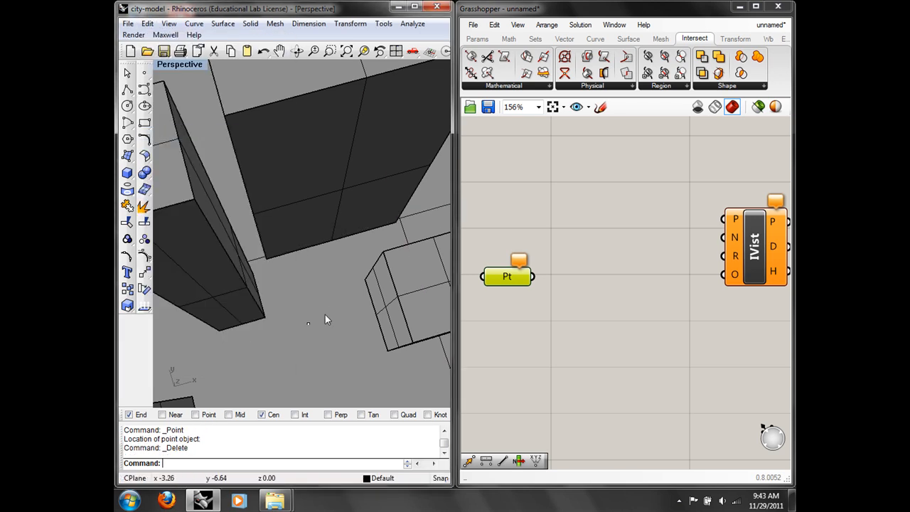
{"action": "left_click", "coordinate": [308, 324]}
Step: Set the Pt parameter to the selected Rhino point and wire it into IsoVist's P input
{"action": "right_click", "coordinate": [514, 272]}
{"action": "right_click", "coordinate": [509, 276]}
{"action": "right_click", "coordinate": [512, 279]}
{"action": "left_click", "coordinate": [566, 377]}
{"action": "left_click_drag", "start_coordinate": [534, 277], "coordinate": [721, 222]}
{"action": "left_click_drag", "start_coordinate": [517, 277], "coordinate": [518, 258]}
{"action": "left_click", "coordinate": [552, 282]}
{"action": "right_click_drag", "start_coordinate": [317, 333], "coordinate": [334, 306]}
Step: Add a Number Slider with its maximum set to 250
{"action": "mouse_move", "coordinate": [733, 234]}
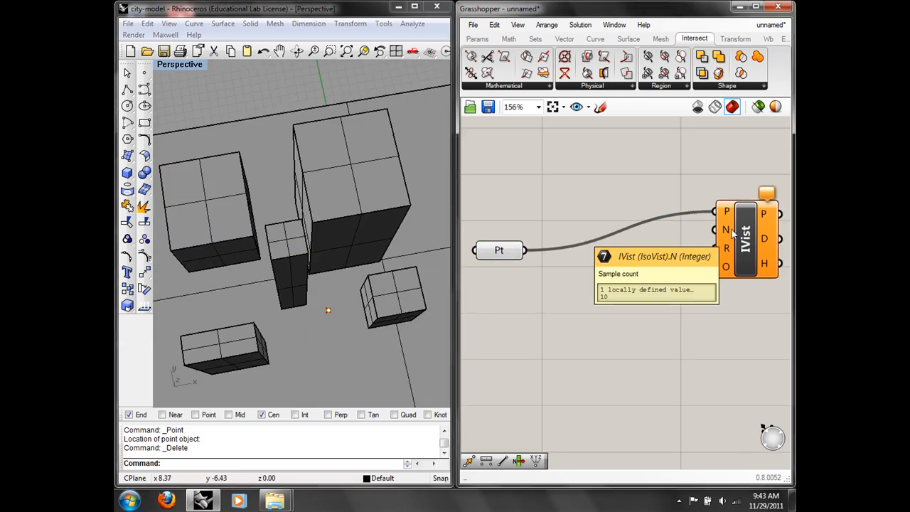
{"action": "double_click", "coordinate": [558, 331]}
{"action": "type", "text": "num"}
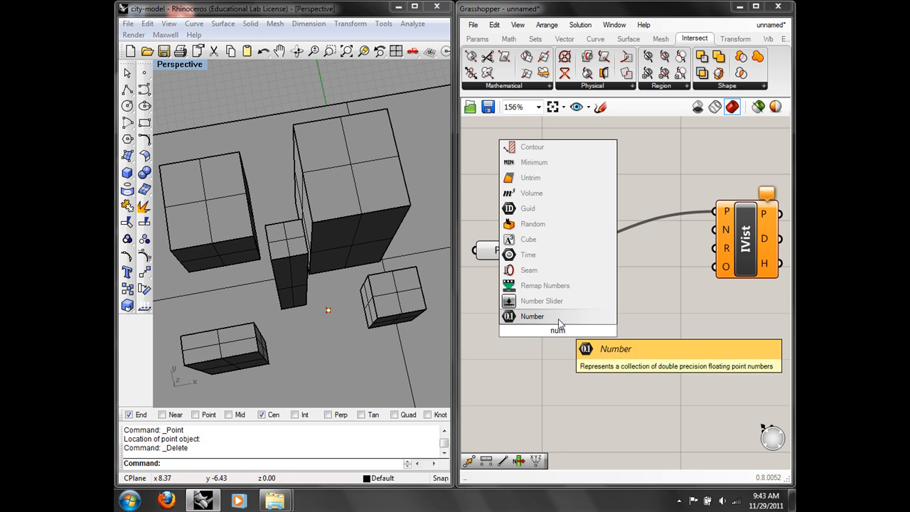
{"action": "left_click", "coordinate": [572, 301]}
{"action": "right_click", "coordinate": [573, 330]}
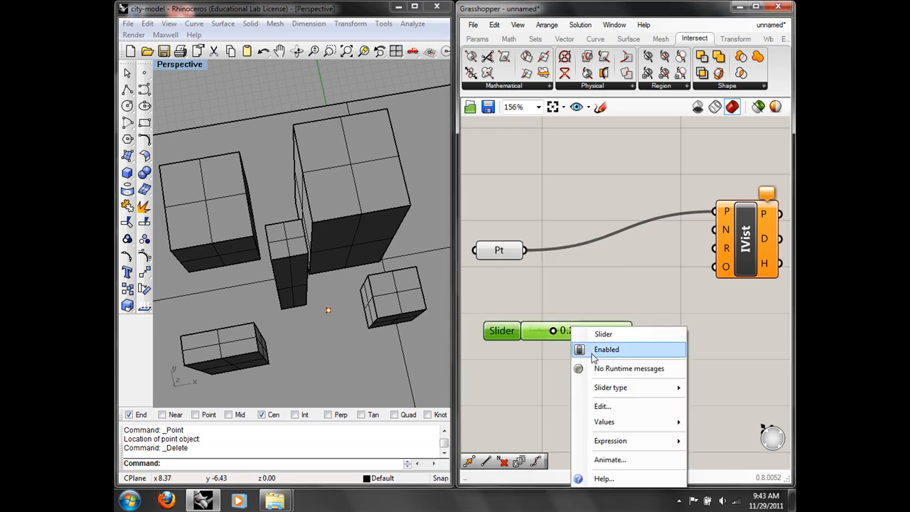
{"action": "left_click", "coordinate": [603, 406]}
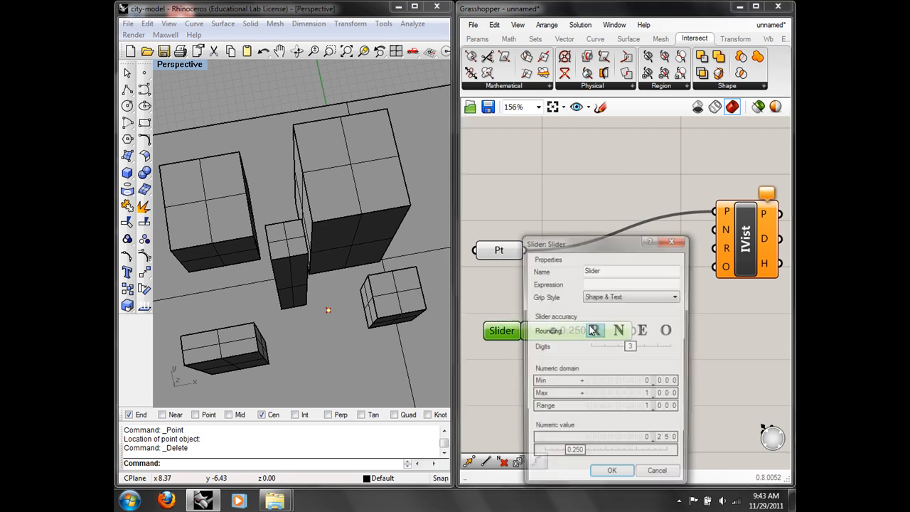
{"action": "double_click", "coordinate": [643, 399]}
{"action": "type", "text": "250"}
{"action": "left_click", "coordinate": [662, 395]}
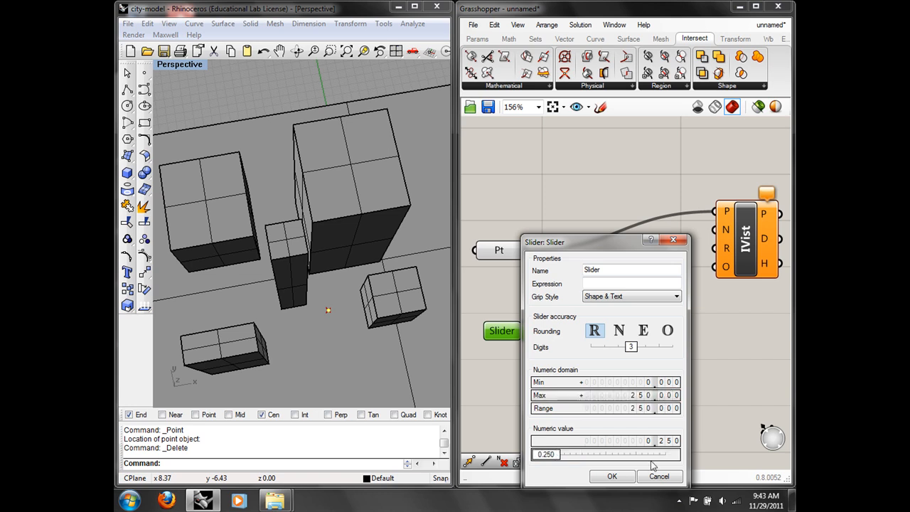
{"action": "left_click", "coordinate": [613, 477]}
{"action": "left_click_drag", "start_coordinate": [526, 331], "coordinate": [601, 335]}
Step: Make the slider round to integers and wire it into IsoVist's N input
{"action": "right_click", "coordinate": [598, 329]}
{"action": "left_click", "coordinate": [618, 406]}
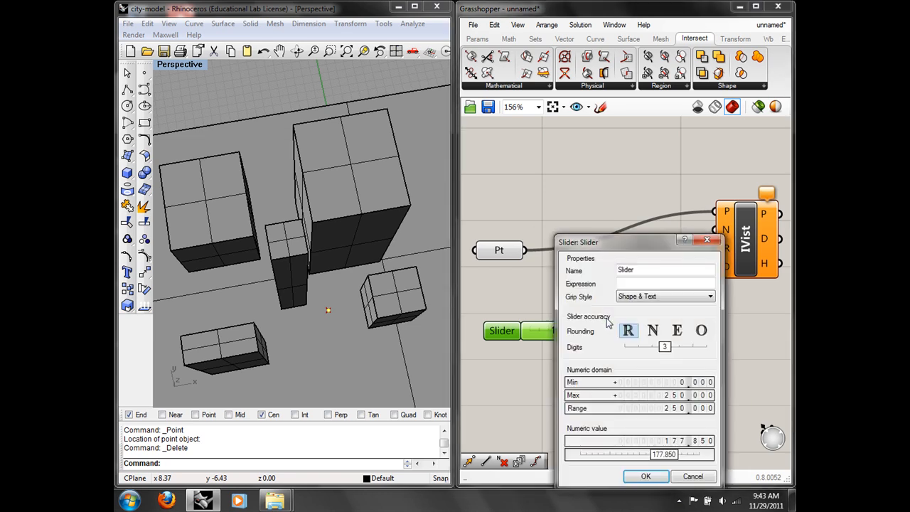
{"action": "left_click", "coordinate": [653, 330]}
{"action": "left_click", "coordinate": [646, 476]}
{"action": "left_click_drag", "start_coordinate": [635, 330], "coordinate": [717, 230]}
{"action": "left_click_drag", "start_coordinate": [616, 332], "coordinate": [716, 266]}
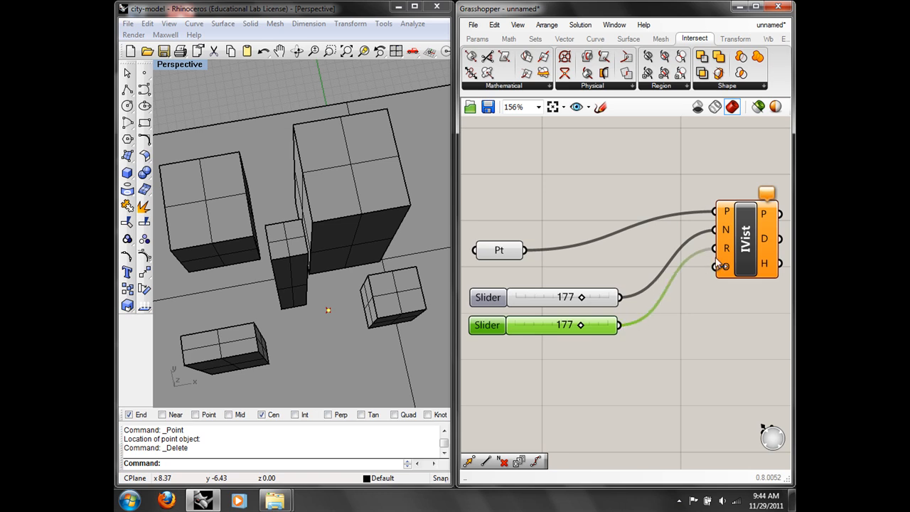
{"action": "scroll", "coordinate": [687, 307], "scroll_direction": "down", "scroll_amount": 2}
{"action": "scroll", "coordinate": [349, 268], "scroll_direction": "down", "scroll_amount": 5}
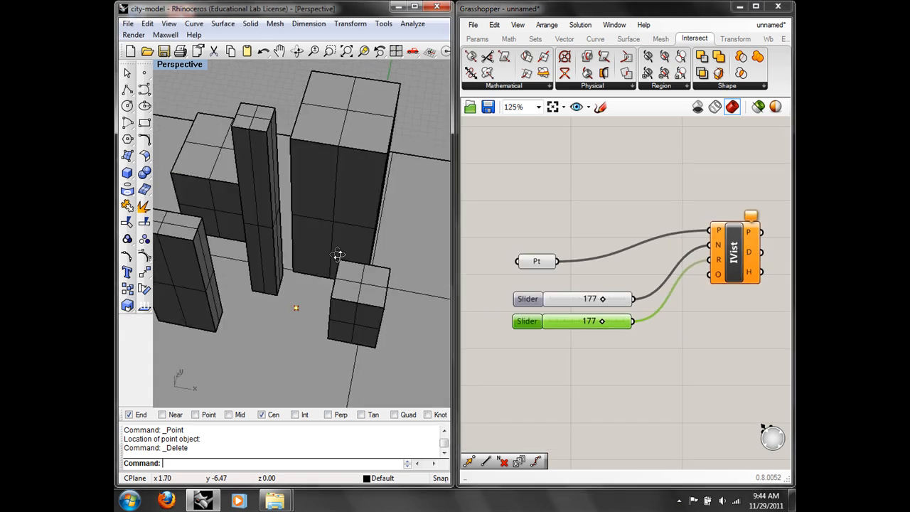
{"action": "right_click_drag", "start_coordinate": [360, 271], "coordinate": [348, 271], "text": "shift"}
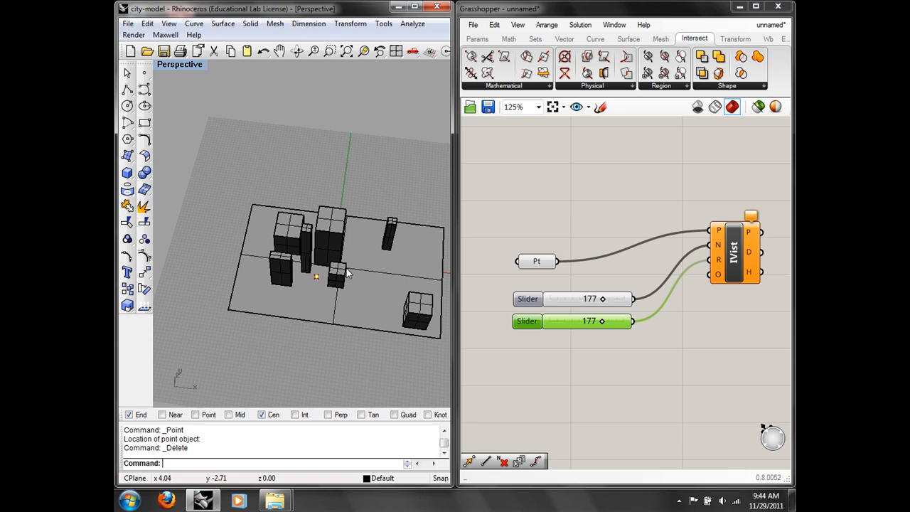
{"action": "right_click_drag", "start_coordinate": [346, 273], "coordinate": [351, 280]}
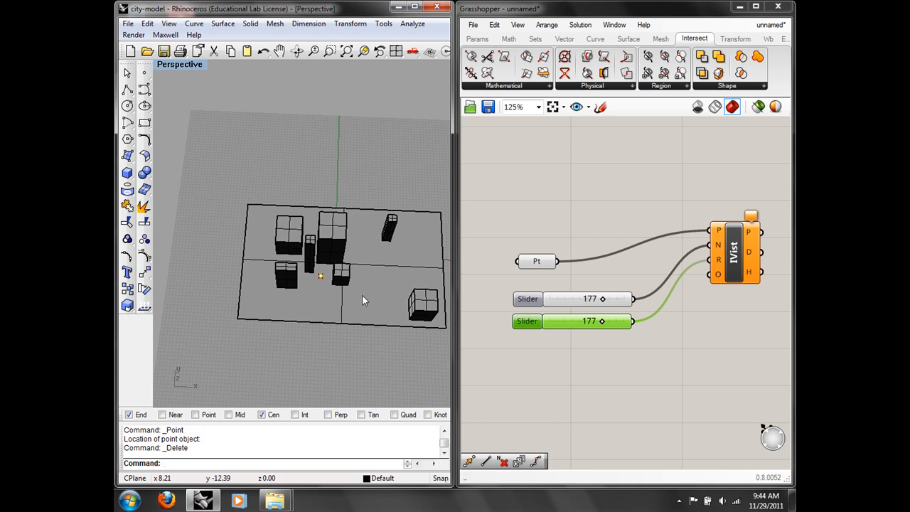
{"action": "right_click_drag", "start_coordinate": [648, 288], "coordinate": [606, 240]}
{"action": "left_click", "coordinate": [576, 331]}
{"action": "double_click", "coordinate": [533, 355]}
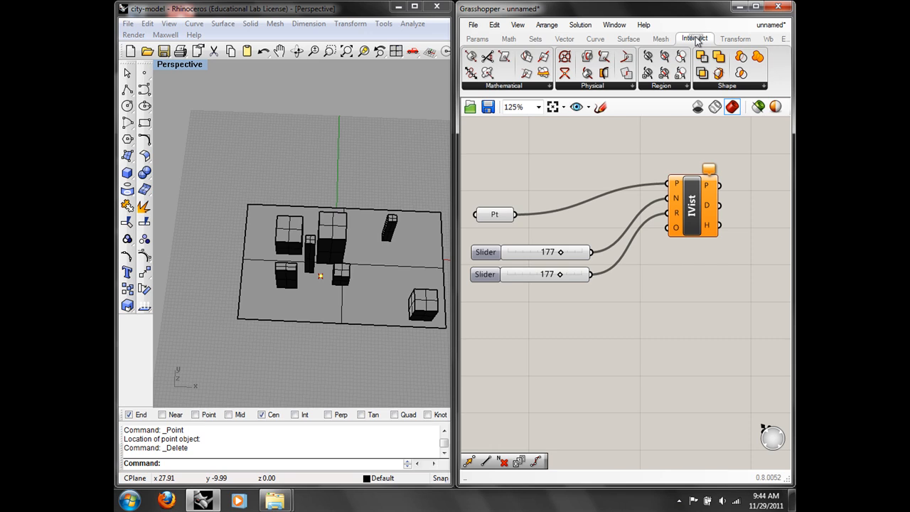
Step: Browse the Intersect tab's Mathematical, Physical and Region dropdowns, ending on Mathematical
{"action": "left_click", "coordinate": [501, 86]}
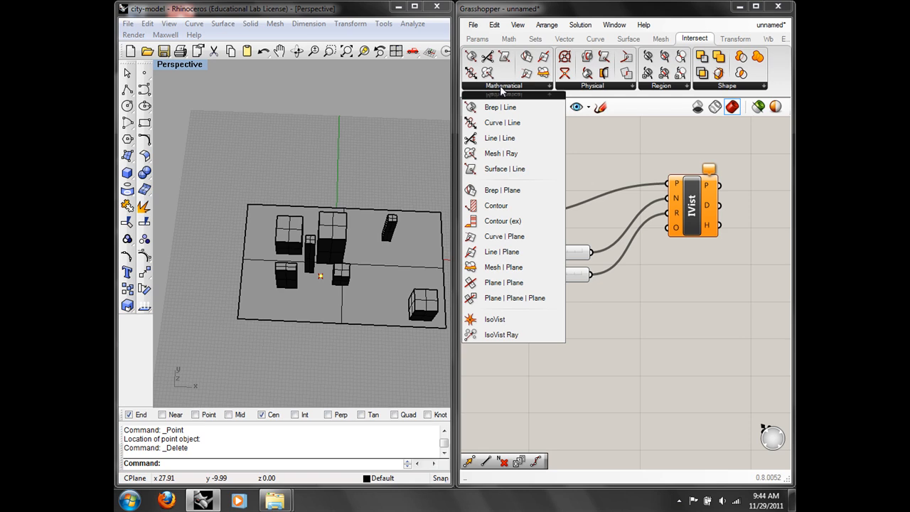
{"action": "left_click", "coordinate": [571, 87]}
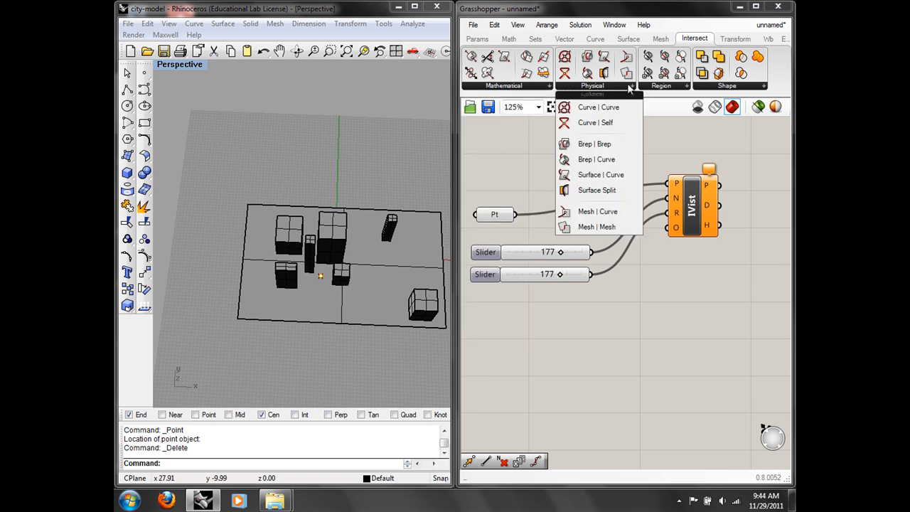
{"action": "left_click", "coordinate": [660, 91]}
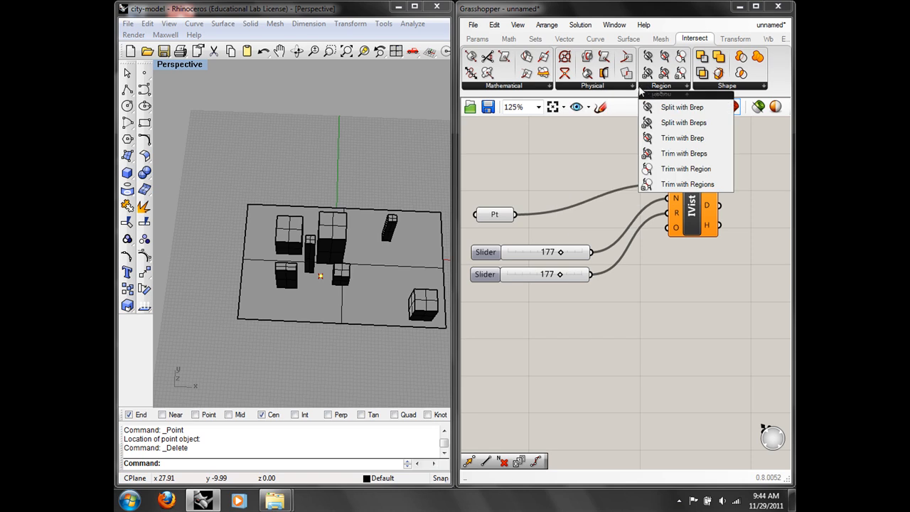
{"action": "left_click", "coordinate": [613, 88]}
{"action": "right_click_drag", "start_coordinate": [379, 146], "coordinate": [375, 231]}
{"action": "scroll", "coordinate": [377, 203], "scroll_direction": "up", "scroll_amount": 6}
{"action": "scroll", "coordinate": [382, 259], "scroll_direction": "down", "scroll_amount": 4}
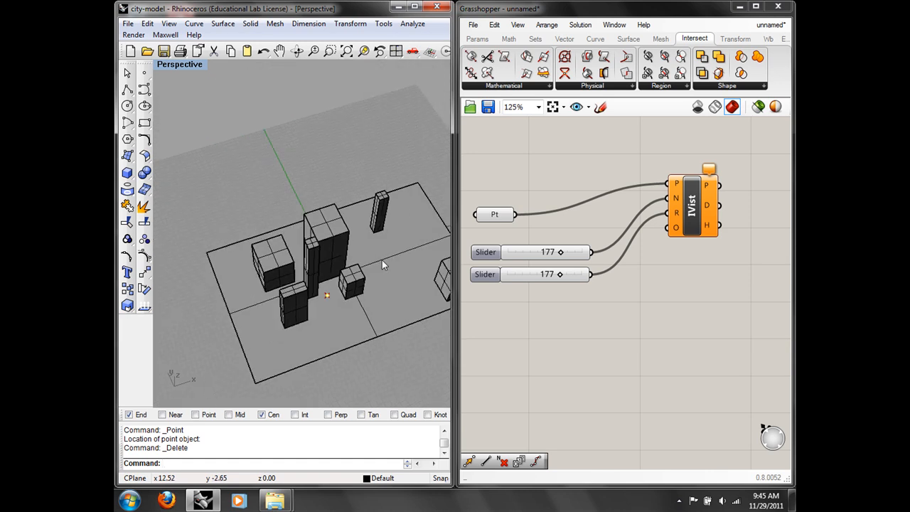
{"action": "left_click", "coordinate": [502, 88]}
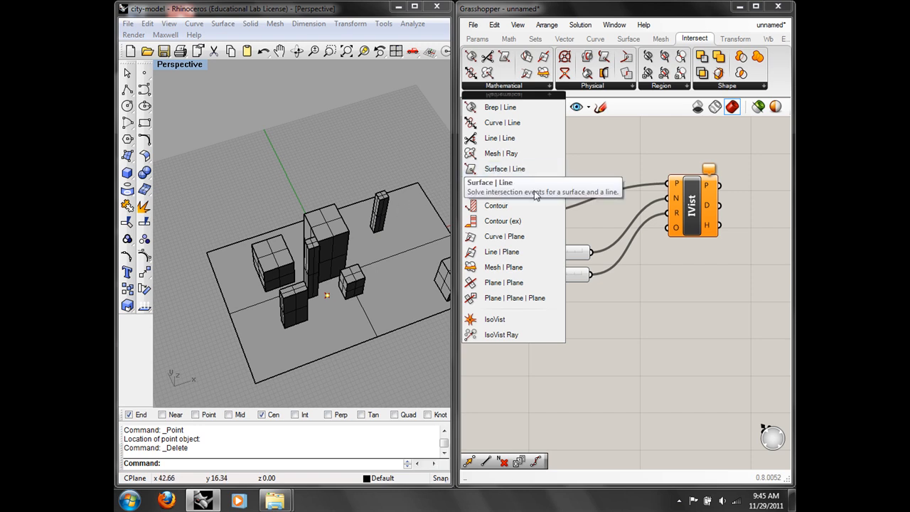
Step: Place a Brep | Brep intersection component from Intersect > Physical
{"action": "double_click", "coordinate": [591, 334]}
{"action": "type", "text": "se"}
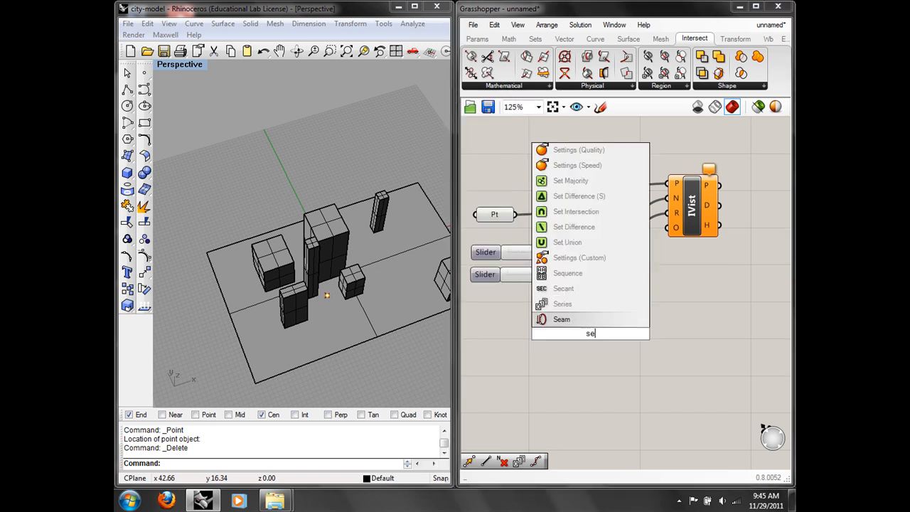
{"action": "type", "text": "ct"}
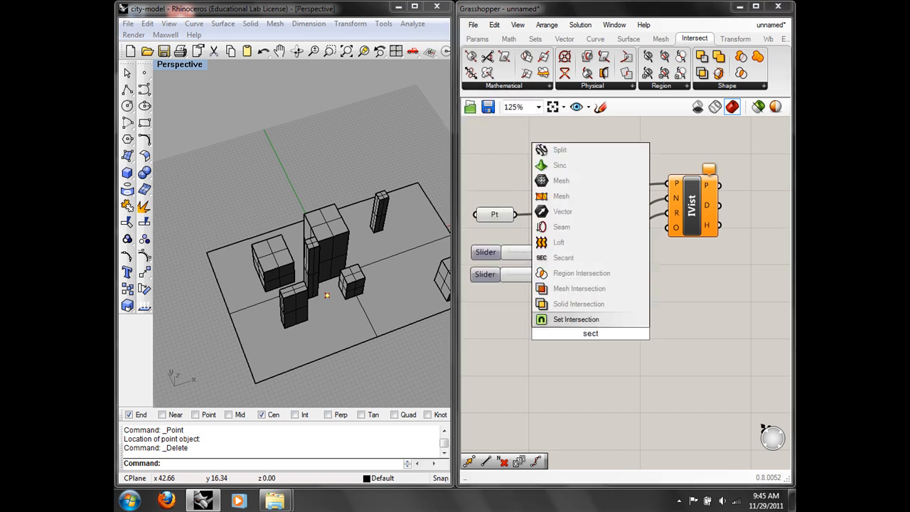
{"action": "type", "text": "ion"}
{"action": "key", "text": "BackSpace"}
{"action": "key", "text": "BackSpace"}
{"action": "key", "text": "BackSpace"}
{"action": "key", "text": "BackSpace"}
{"action": "key", "text": "BackSpace"}
{"action": "key", "text": "BackSpace"}
{"action": "key", "text": "BackSpace"}
{"action": "left_click", "coordinate": [592, 422]}
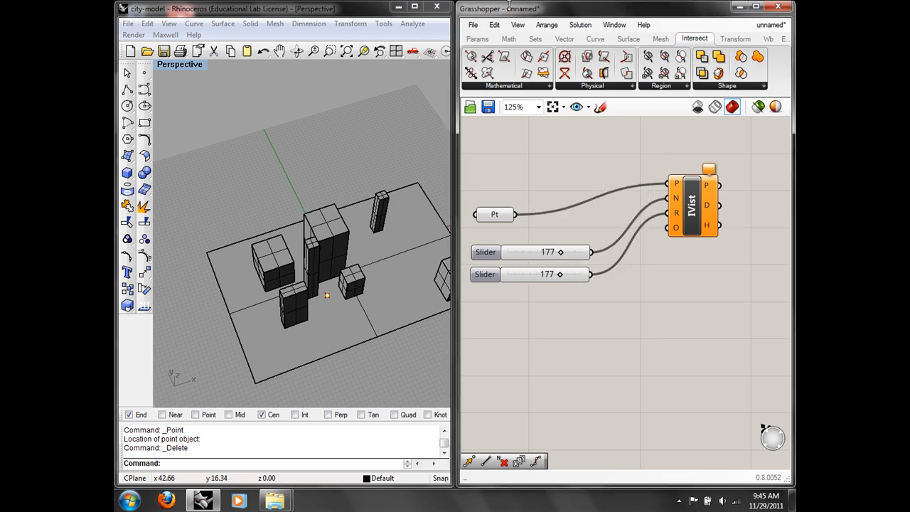
{"action": "left_click", "coordinate": [513, 87]}
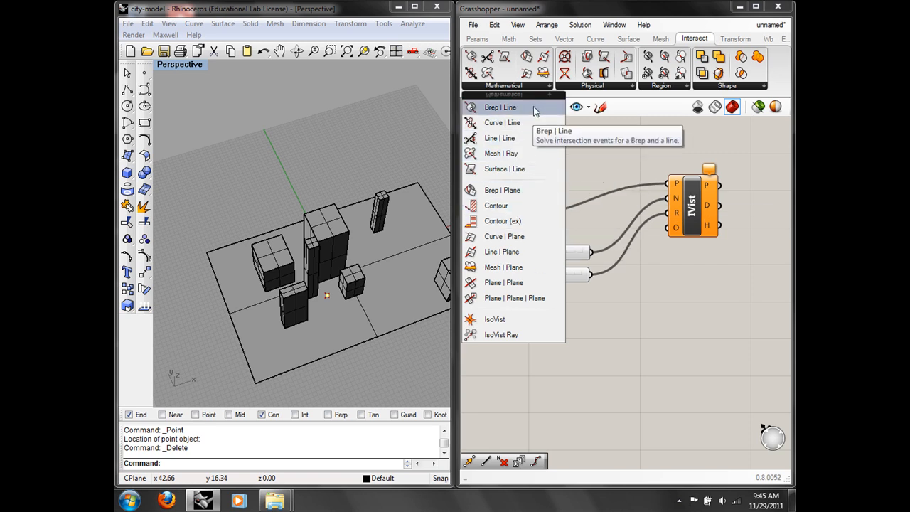
{"action": "left_click", "coordinate": [583, 86]}
{"action": "left_click_drag", "start_coordinate": [599, 144], "coordinate": [607, 357]}
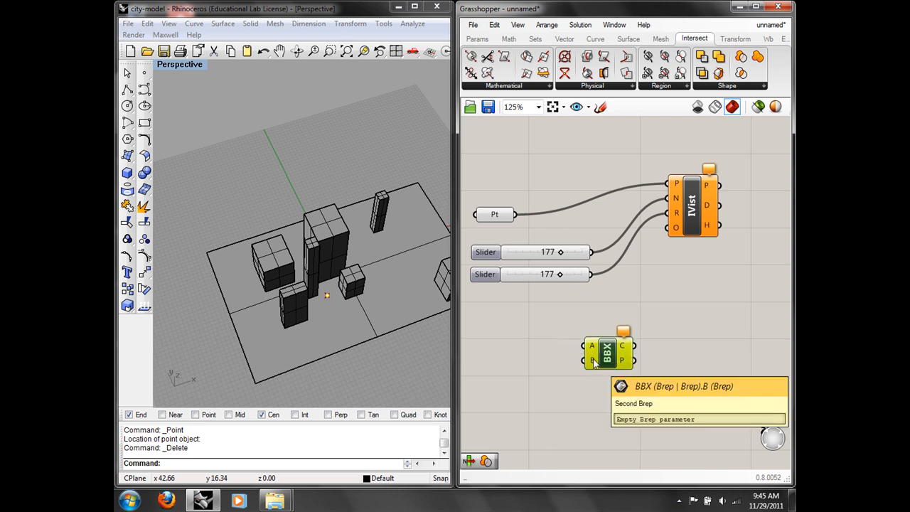
{"action": "left_click_drag", "start_coordinate": [619, 361], "coordinate": [666, 362]}
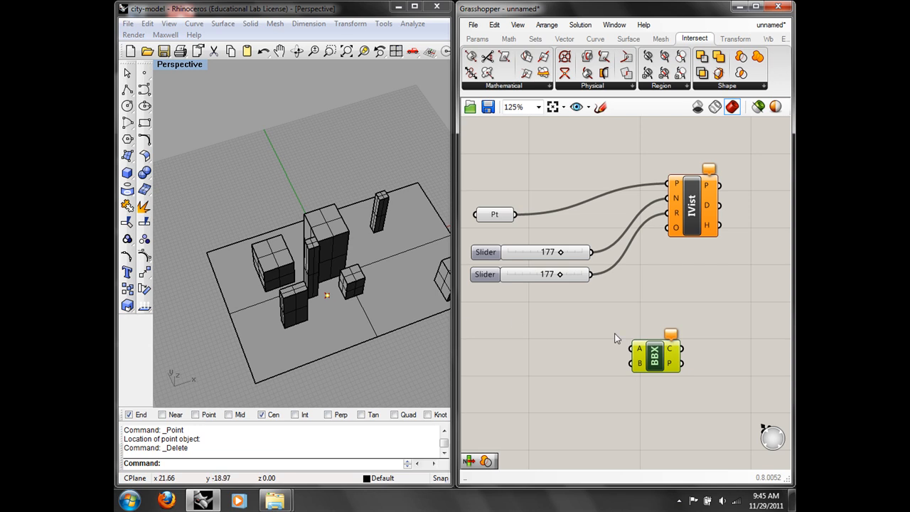
Step: Add a Geometry parameter referencing all seven city buildings
{"action": "double_click", "coordinate": [549, 352]}
{"action": "type", "text": "geo"}
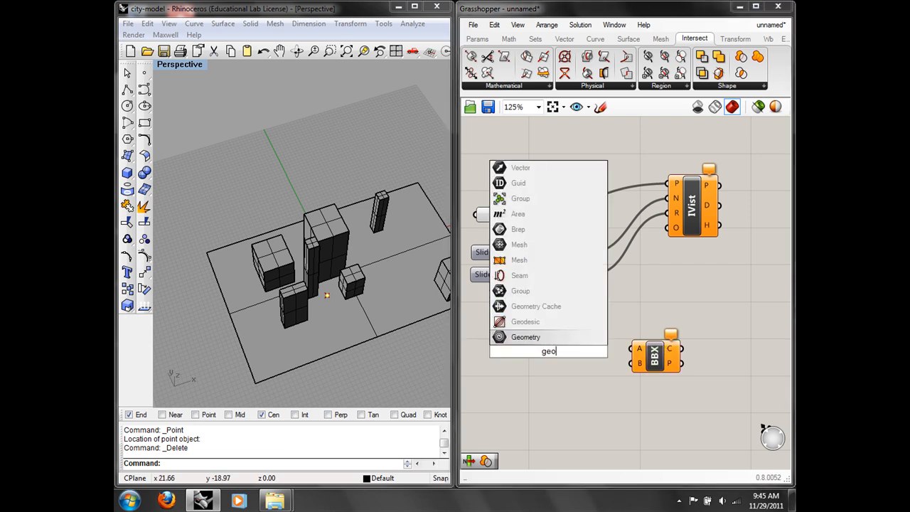
{"action": "key", "text": "Return"}
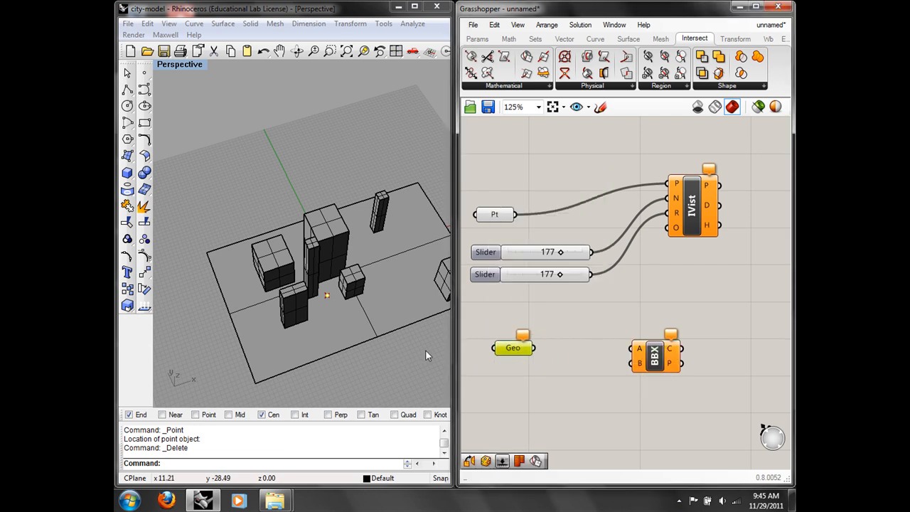
{"action": "right_click_drag", "start_coordinate": [433, 333], "coordinate": [363, 324], "text": "shift"}
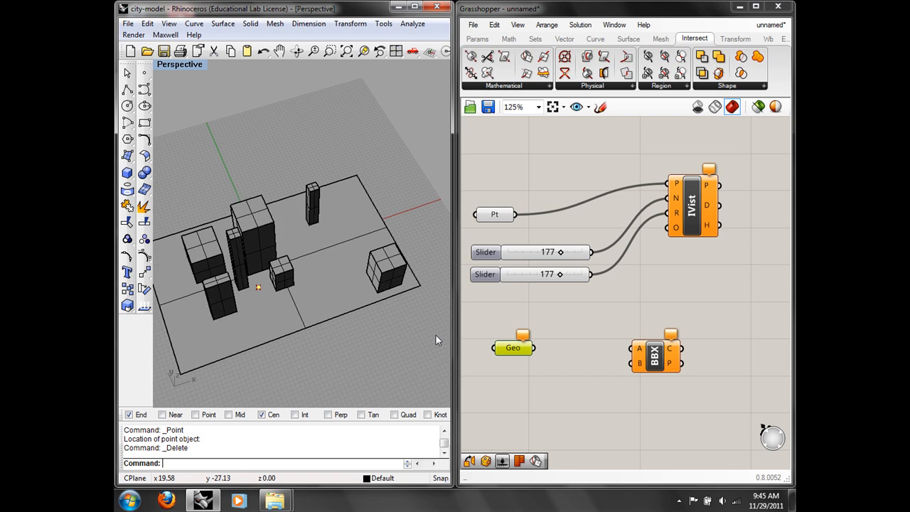
{"action": "left_click", "coordinate": [399, 278]}
{"action": "left_click", "coordinate": [314, 205], "text": "shift"}
{"action": "left_click", "coordinate": [266, 226], "text": "shift"}
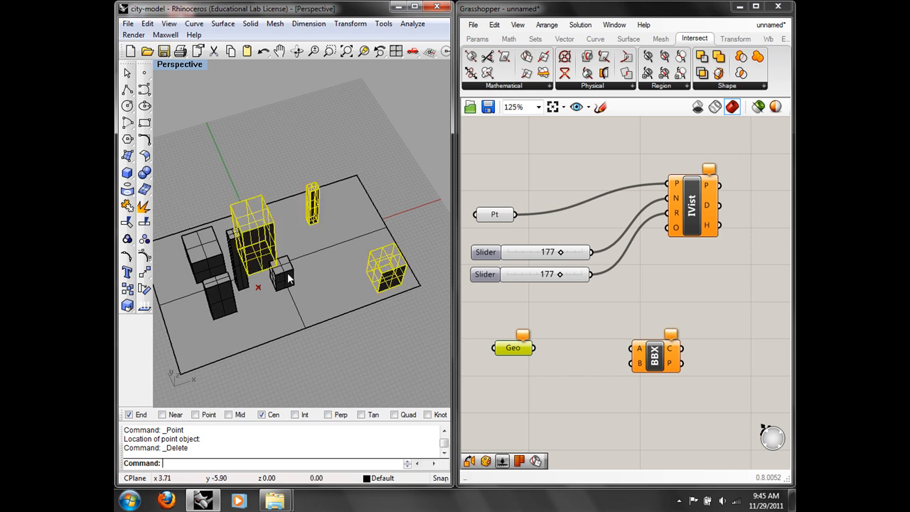
{"action": "left_click", "coordinate": [287, 273], "text": "shift"}
{"action": "left_click", "coordinate": [239, 269], "text": "shift"}
{"action": "left_click", "coordinate": [219, 299], "text": "shift"}
{"action": "left_click", "coordinate": [206, 260], "text": "shift"}
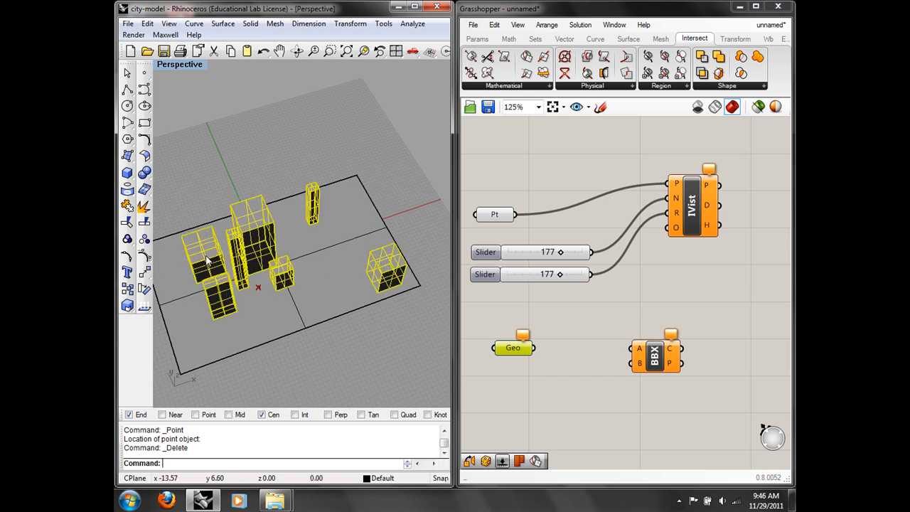
{"action": "right_click", "coordinate": [523, 350]}
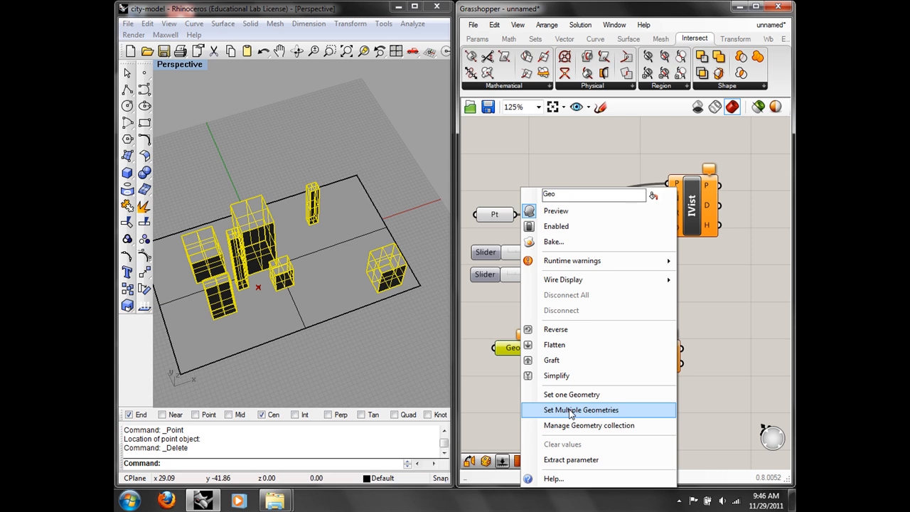
{"action": "left_click", "coordinate": [569, 410]}
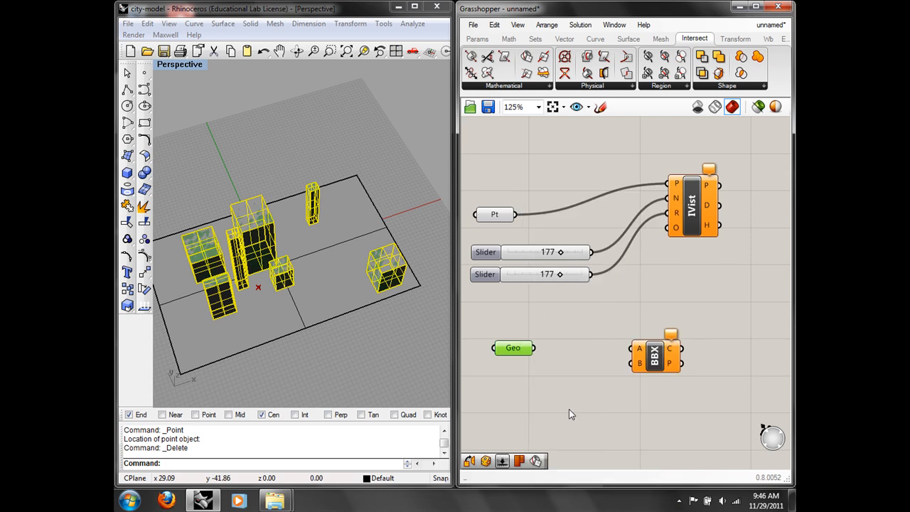
Step: Connect the buildings' Geo parameter to the intersection's A input
{"action": "mouse_move", "coordinate": [369, 321]}
{"action": "right_mouse_down"}
{"action": "mouse_move", "coordinate": [338, 199]}
{"action": "mouse_move", "coordinate": [398, 271]}
{"action": "right_mouse_up"}
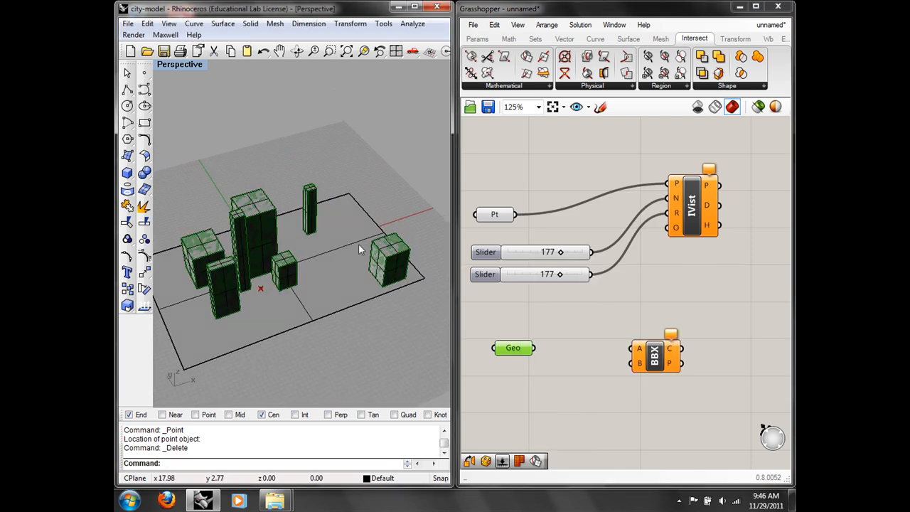
{"action": "left_click_drag", "start_coordinate": [535, 349], "coordinate": [633, 349]}
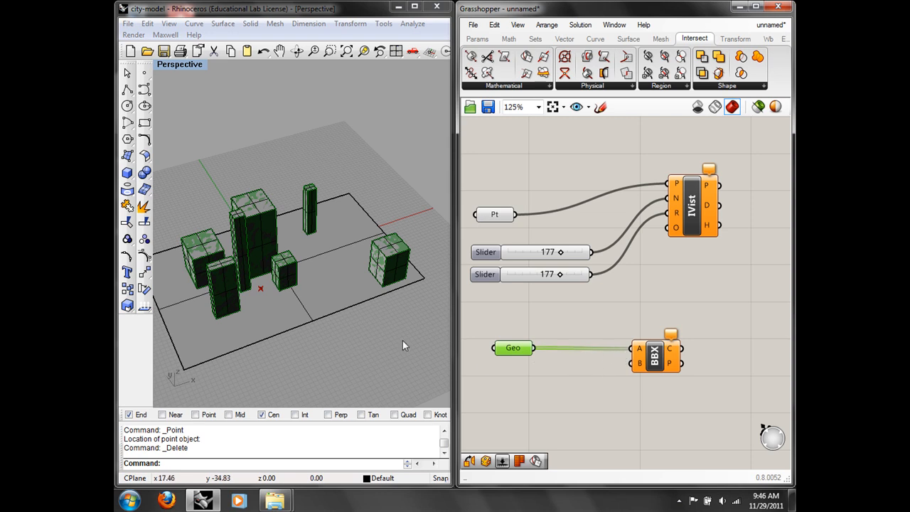
{"action": "right_click_drag", "start_coordinate": [401, 340], "coordinate": [441, 352]}
{"action": "double_click", "coordinate": [510, 371]}
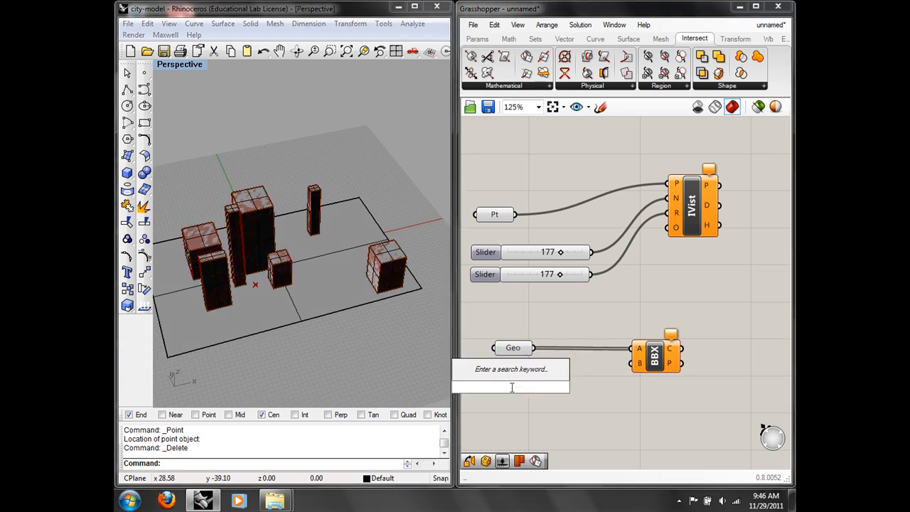
Step: Add a second Geo parameter set to the ground surface and wire it to input B
{"action": "type", "text": "geo"}
{"action": "left_click", "coordinate": [503, 373]}
{"action": "right_click", "coordinate": [514, 396]}
{"action": "left_click", "coordinate": [561, 451]}
{"action": "left_click", "coordinate": [343, 307]}
{"action": "left_click_drag", "start_coordinate": [531, 386], "coordinate": [631, 364]}
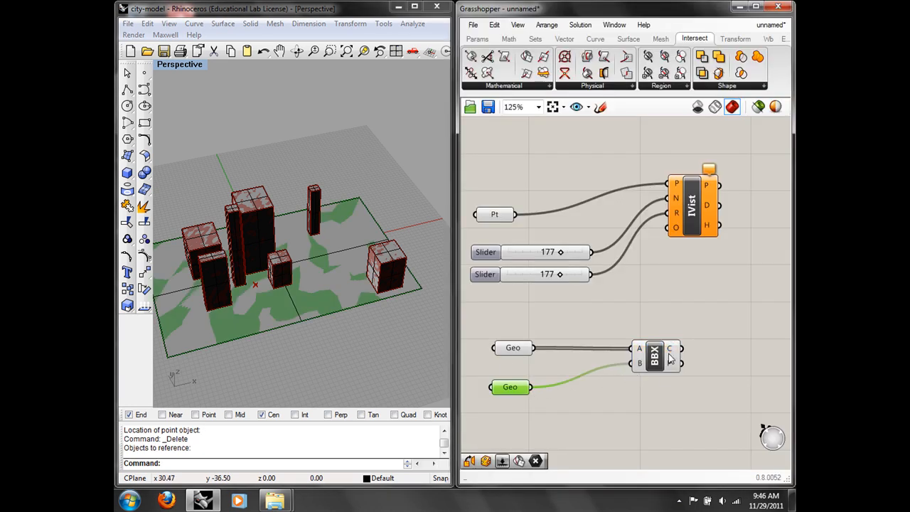
Step: Window-select all Rhino objects and hide them with the Hide command
{"action": "left_click", "coordinate": [332, 330]}
{"action": "scroll", "coordinate": [348, 337], "scroll_direction": "down", "scroll_amount": 3}
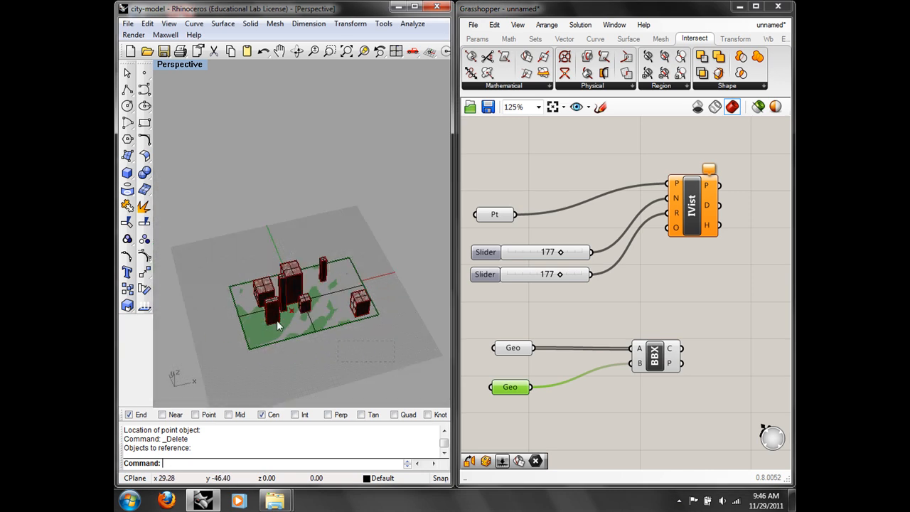
{"action": "left_click_drag", "start_coordinate": [190, 242], "coordinate": [210, 244]}
{"action": "type", "text": "Hi"}
{"action": "key", "text": "Return"}
{"action": "scroll", "coordinate": [324, 302], "scroll_direction": "up", "scroll_amount": 5}
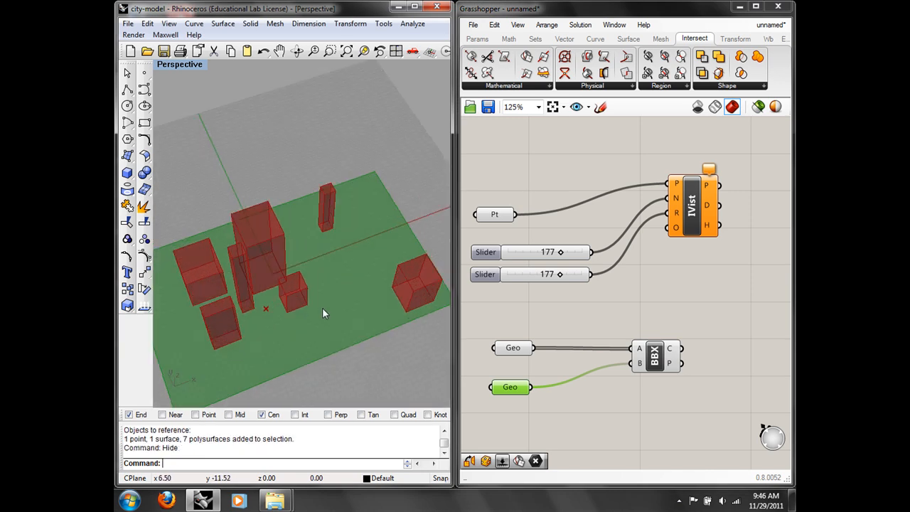
{"action": "right_click_drag", "start_coordinate": [325, 293], "coordinate": [326, 291]}
Step: Turn off preview on the buildings' Geo parameter
{"action": "right_click_drag", "start_coordinate": [685, 272], "coordinate": [675, 272]}
{"action": "left_click", "coordinate": [674, 271]}
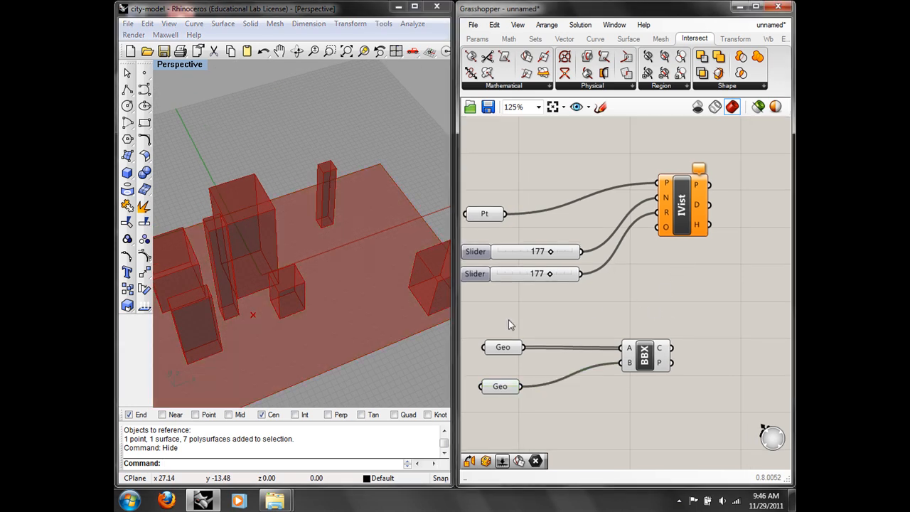
{"action": "left_click", "coordinate": [505, 349]}
{"action": "right_click", "coordinate": [507, 352]}
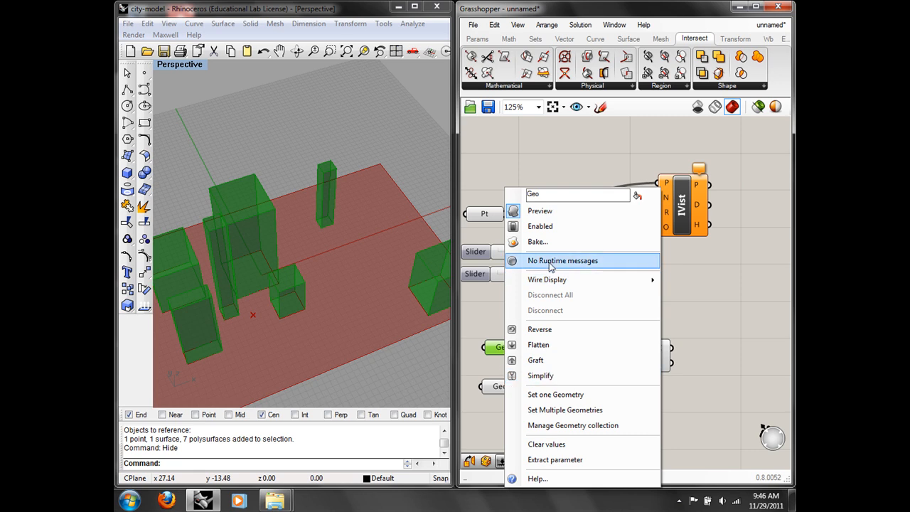
{"action": "left_click", "coordinate": [547, 212]}
{"action": "right_click_drag", "start_coordinate": [306, 285], "coordinate": [344, 290]}
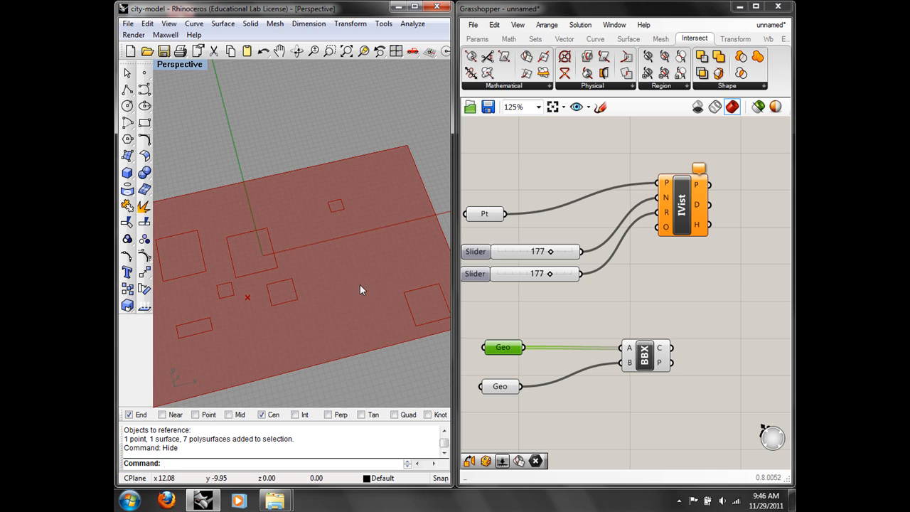
Step: Wire the intersection's C output into IsoVist's O obstacle input
{"action": "mouse_move", "coordinate": [660, 348]}
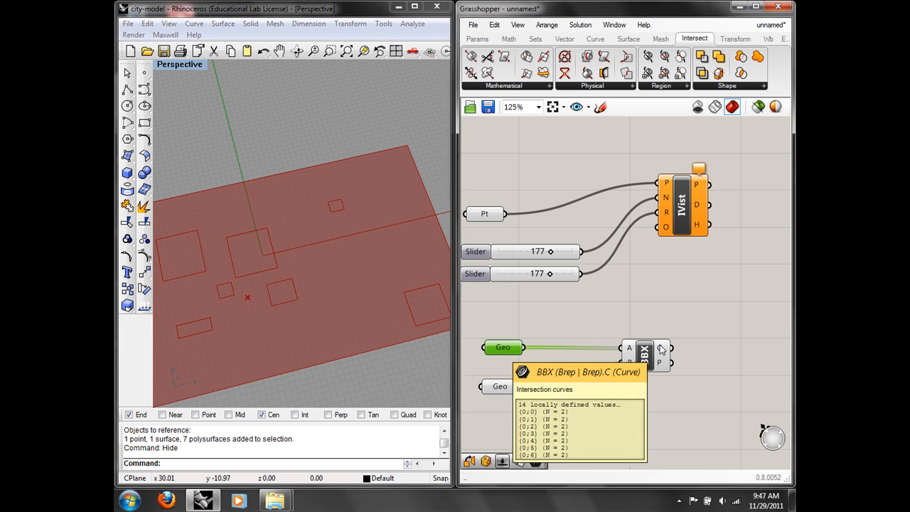
{"action": "left_click_drag", "start_coordinate": [683, 221], "coordinate": [715, 222]}
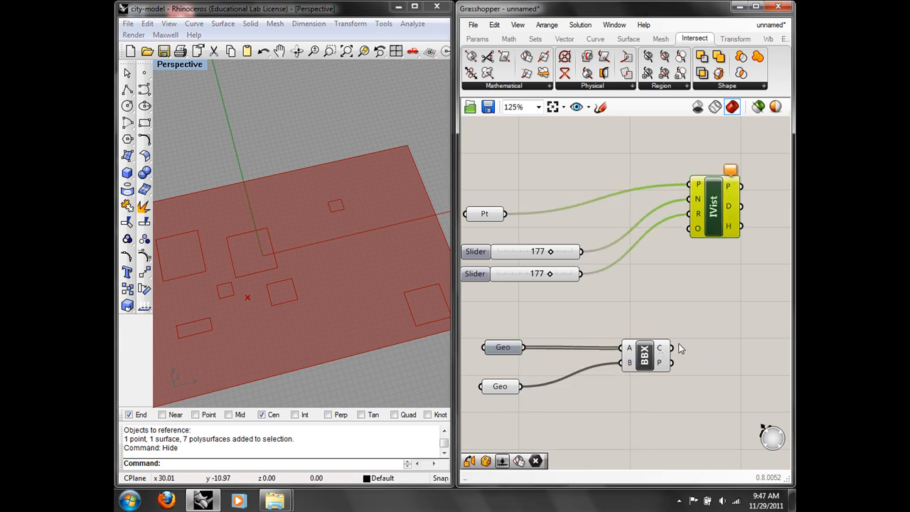
{"action": "left_click_drag", "start_coordinate": [672, 348], "coordinate": [691, 229]}
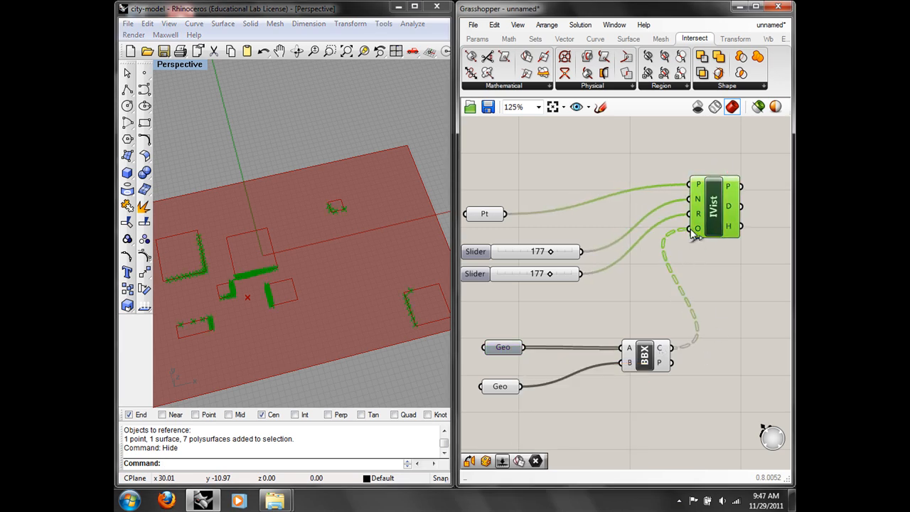
{"action": "right_click_drag", "start_coordinate": [233, 287], "coordinate": [247, 304]}
{"action": "scroll", "coordinate": [247, 304], "scroll_direction": "up", "scroll_amount": 5}
{"action": "scroll", "coordinate": [247, 304], "scroll_direction": "down", "scroll_amount": 3}
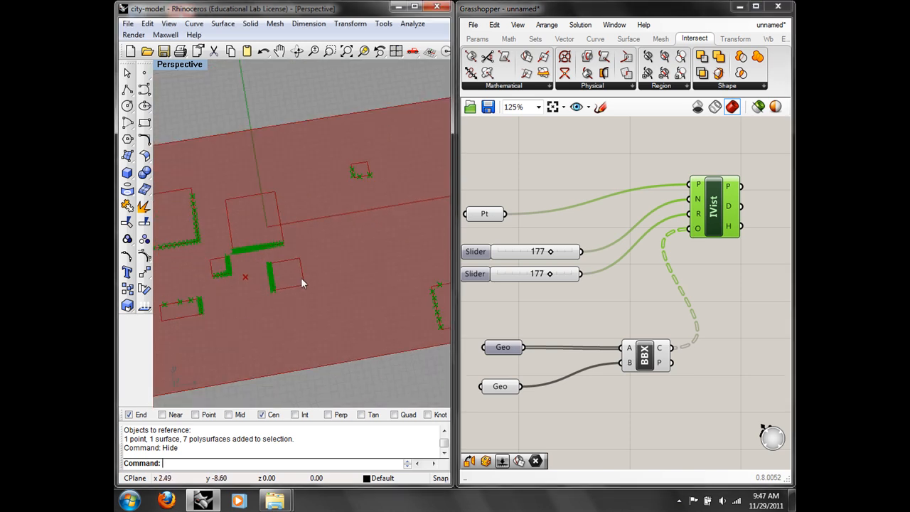
Step: Switch the Rhino viewport to the Top view to see the hit points
{"action": "type", "text": "top"}
{"action": "key", "text": "Return"}
{"action": "scroll", "coordinate": [327, 282], "scroll_direction": "down", "scroll_amount": 3}
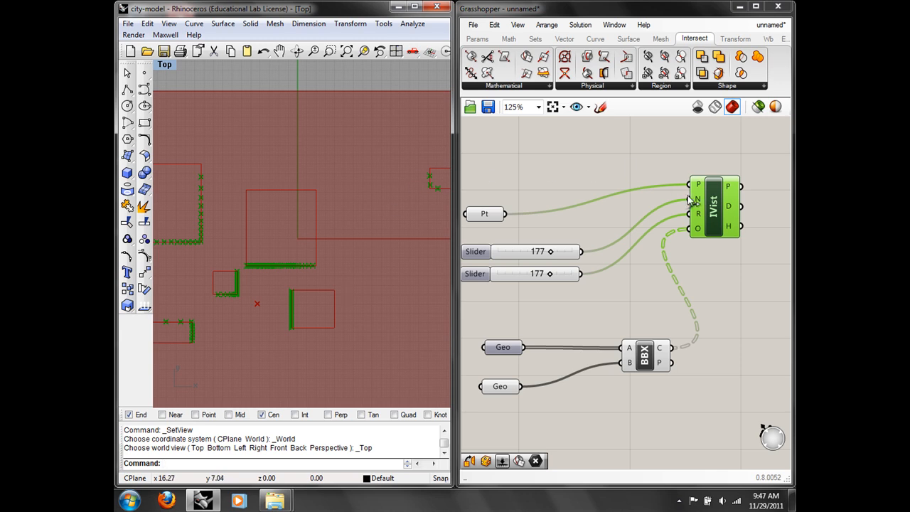
{"action": "mouse_move", "coordinate": [735, 190]}
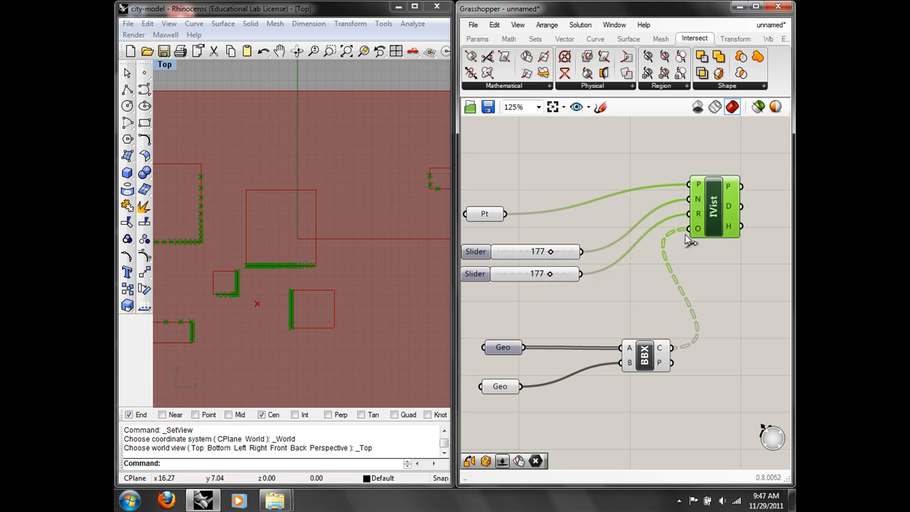
{"action": "mouse_move", "coordinate": [731, 207]}
Step: Flatten IsoVist's O input and confirm the P output lists 177 intersection points
{"action": "right_click", "coordinate": [696, 228]}
{"action": "left_click", "coordinate": [719, 332]}
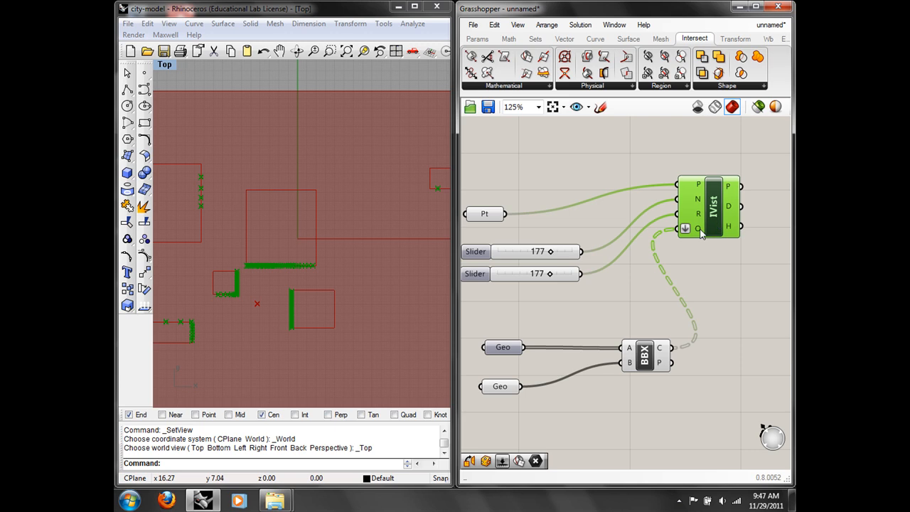
{"action": "right_click", "coordinate": [702, 230]}
{"action": "left_click", "coordinate": [724, 326]}
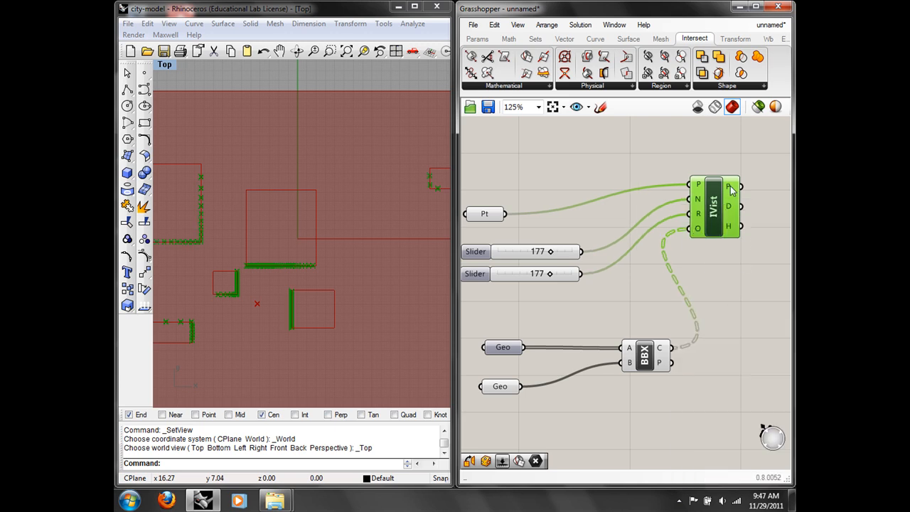
{"action": "mouse_move", "coordinate": [731, 188]}
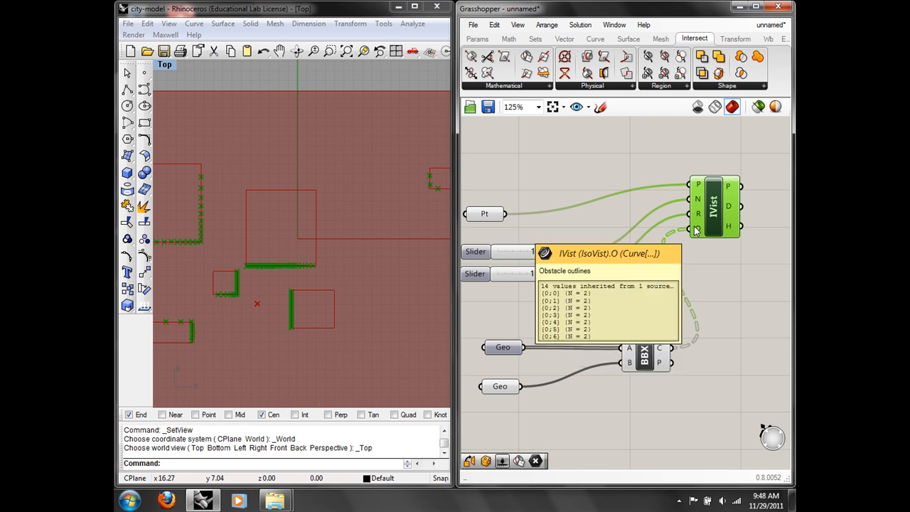
{"action": "right_click", "coordinate": [737, 186]}
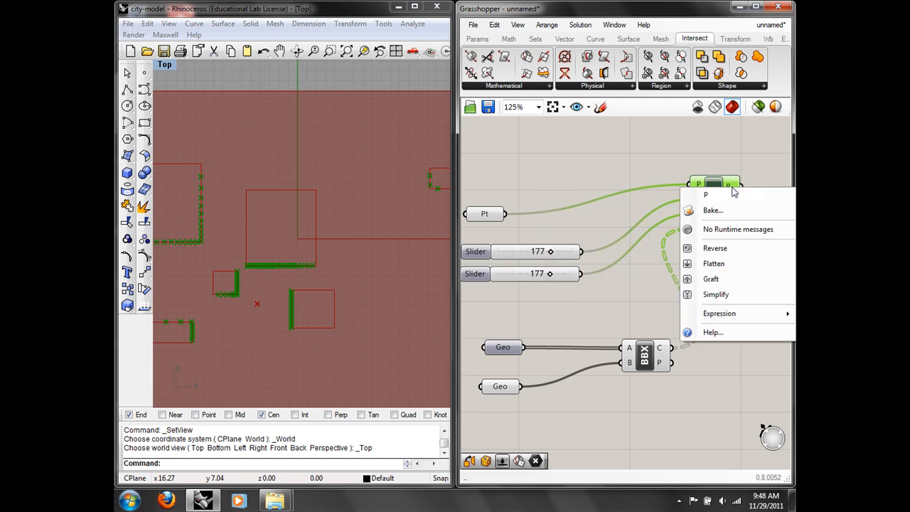
{"action": "right_click", "coordinate": [698, 228]}
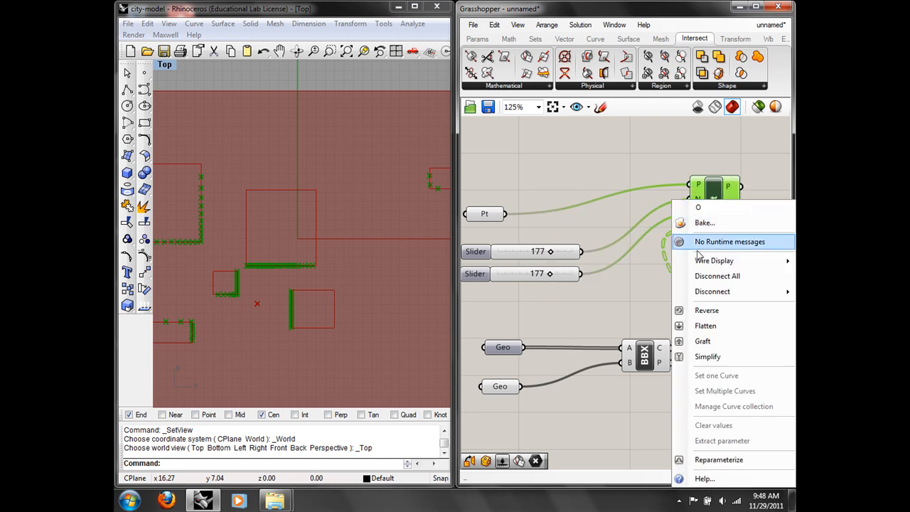
{"action": "left_click", "coordinate": [705, 325]}
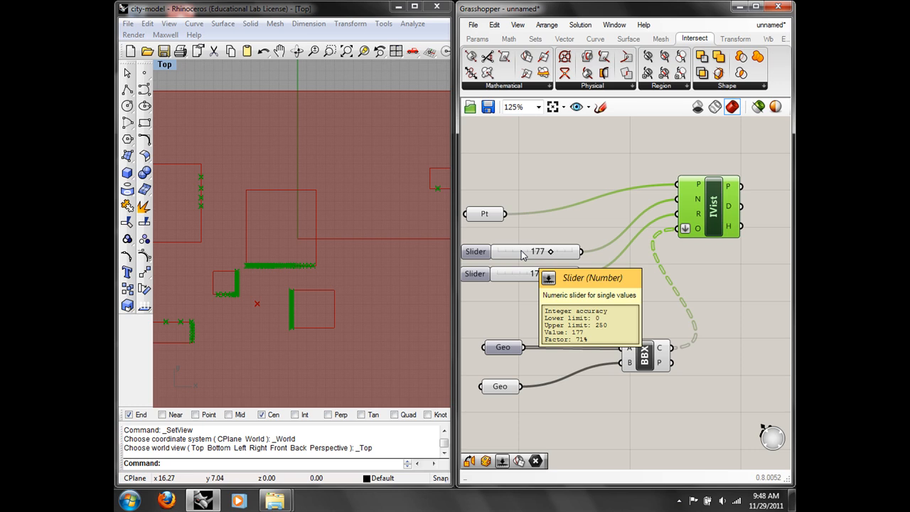
{"action": "mouse_move", "coordinate": [731, 189]}
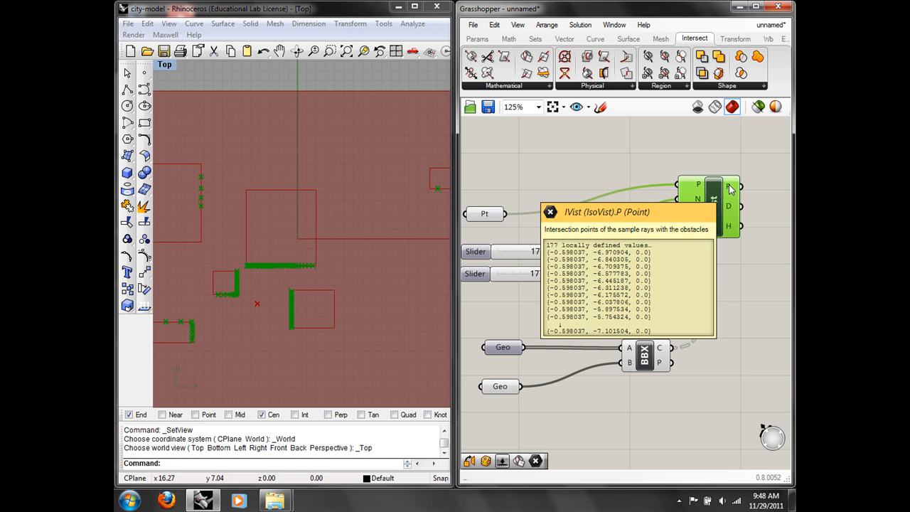
Step: Add a Line component ('lin') and feed the IsoVist points into its B input
{"action": "left_click", "coordinate": [762, 276]}
{"action": "right_click_drag", "start_coordinate": [766, 283], "coordinate": [684, 272]}
{"action": "double_click", "coordinate": [684, 270]}
{"action": "type", "text": "lin"}
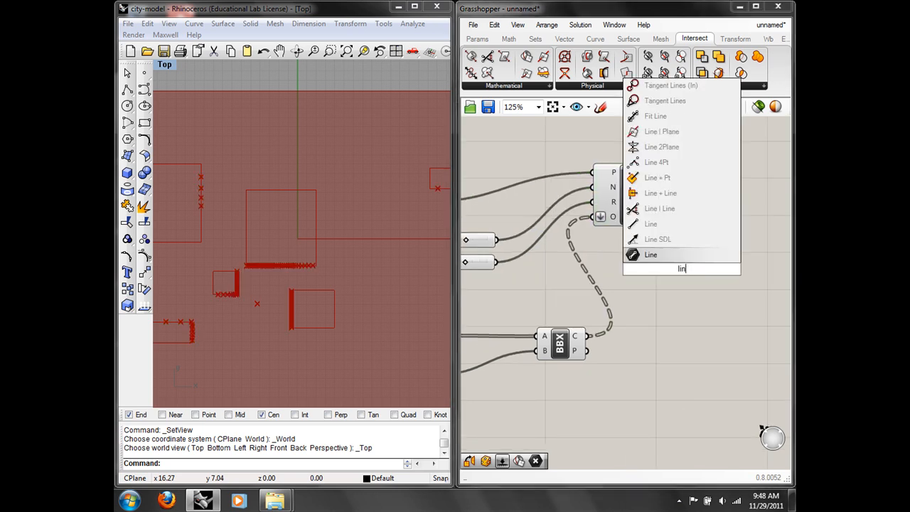
{"action": "left_click", "coordinate": [651, 255]}
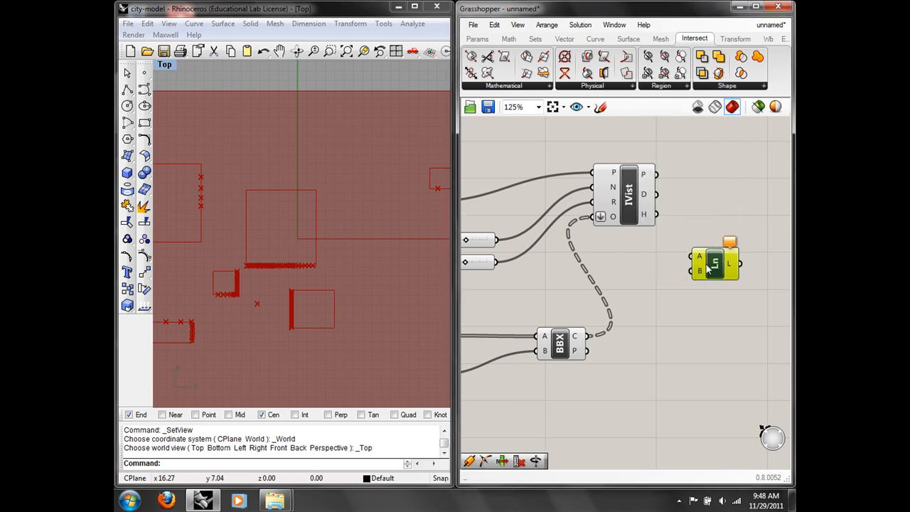
{"action": "left_click_drag", "start_coordinate": [657, 174], "coordinate": [734, 266]}
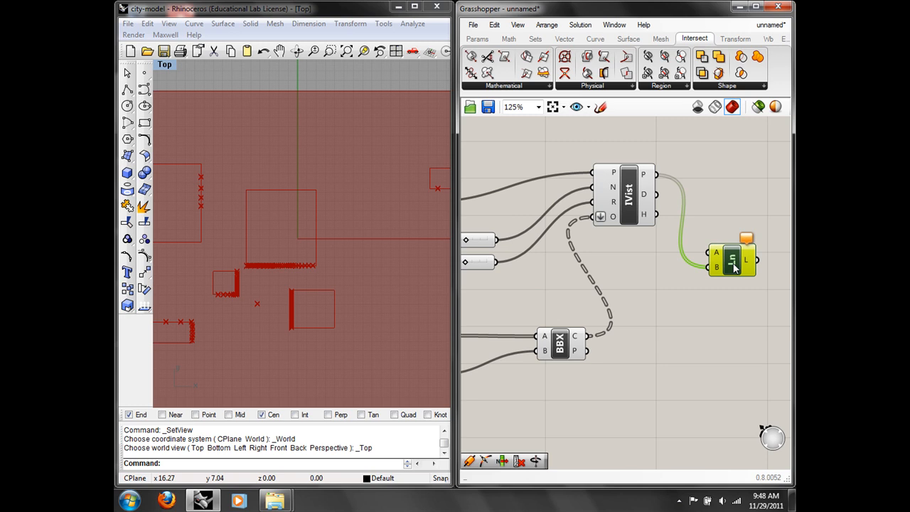
Step: Connect the Pt viewpoint to the Line's A input so rays fan out from it
{"action": "scroll", "coordinate": [704, 295], "scroll_direction": "down", "scroll_amount": 2}
{"action": "scroll", "coordinate": [566, 245], "scroll_direction": "up", "scroll_amount": 2}
{"action": "scroll", "coordinate": [567, 245], "scroll_direction": "down", "scroll_amount": 2}
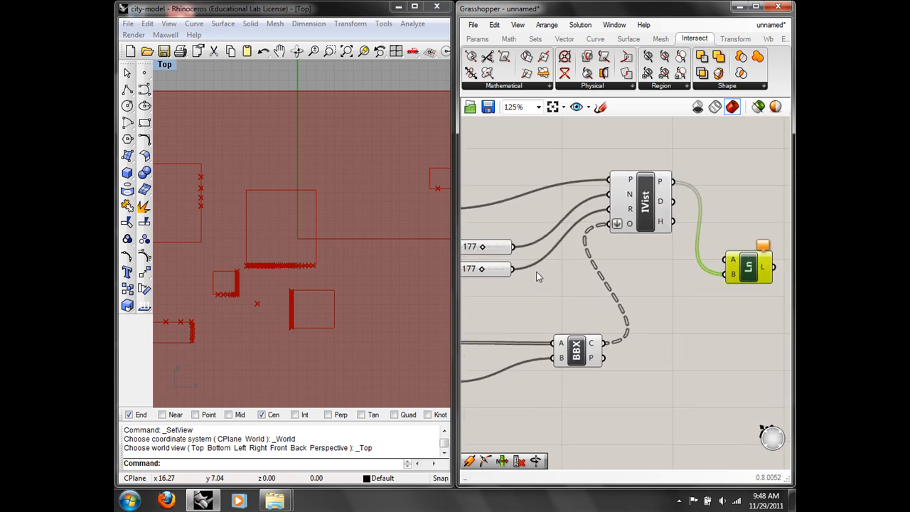
{"action": "left_click", "coordinate": [496, 224]}
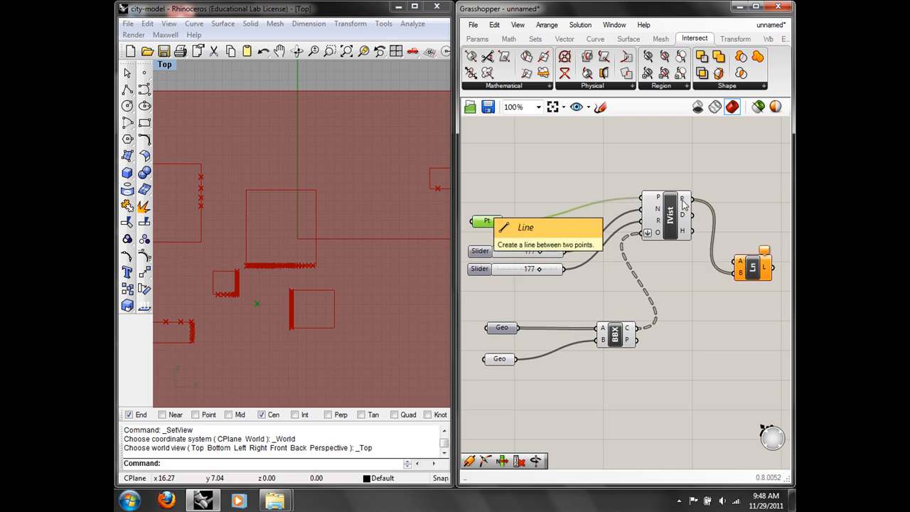
{"action": "left_click_drag", "start_coordinate": [503, 221], "coordinate": [737, 262]}
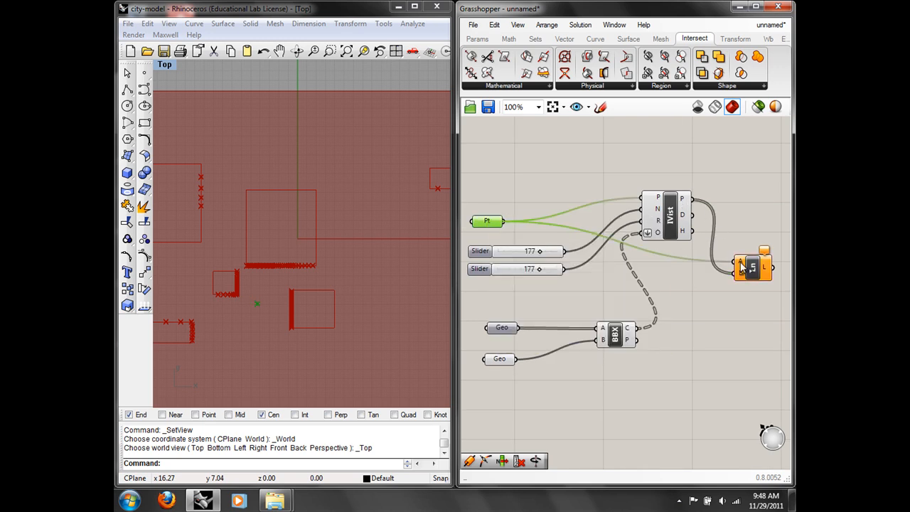
{"action": "scroll", "coordinate": [296, 239], "scroll_direction": "down", "scroll_amount": 3}
{"action": "scroll", "coordinate": [360, 258], "scroll_direction": "down", "scroll_amount": 3}
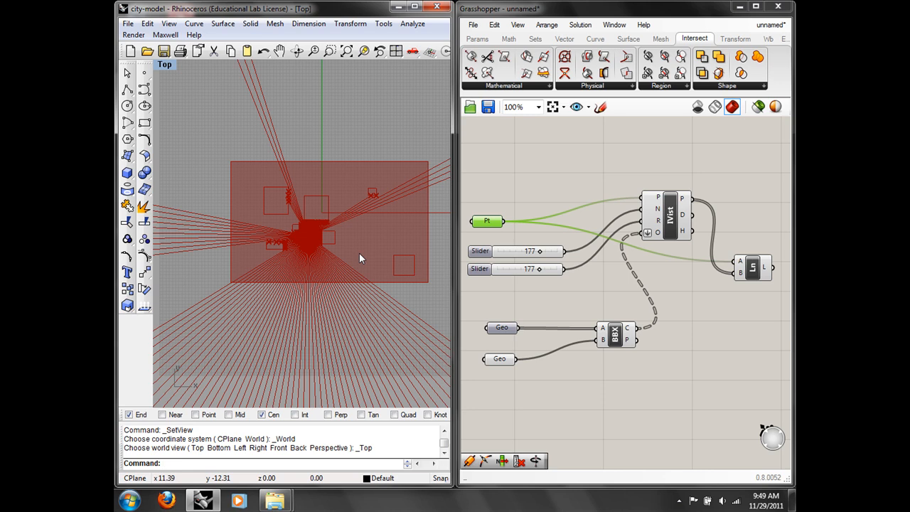
Step: Drag the IsoVist sliders to 80 samples and radius 30, then inspect the resulting rays
{"action": "scroll", "coordinate": [359, 253], "scroll_direction": "down", "scroll_amount": 5}
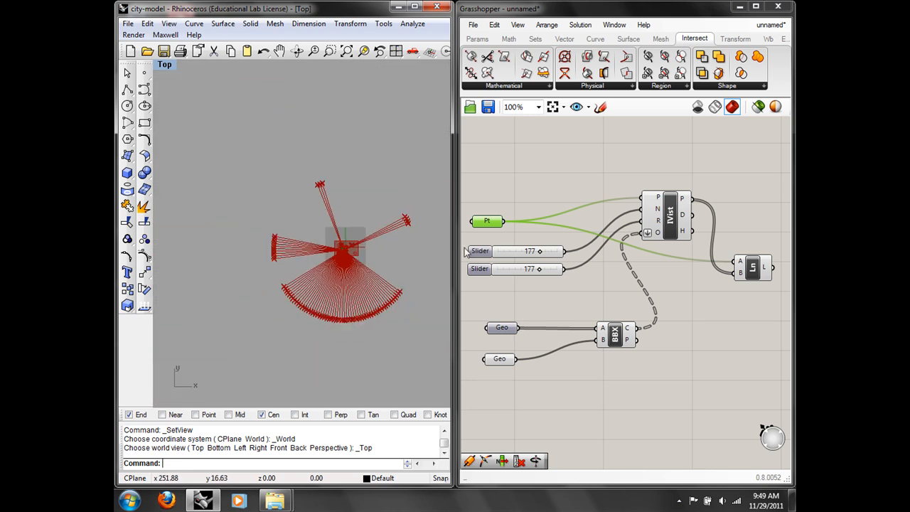
{"action": "left_click_drag", "start_coordinate": [540, 270], "coordinate": [506, 252]}
{"action": "scroll", "coordinate": [333, 264], "scroll_direction": "up", "scroll_amount": 5}
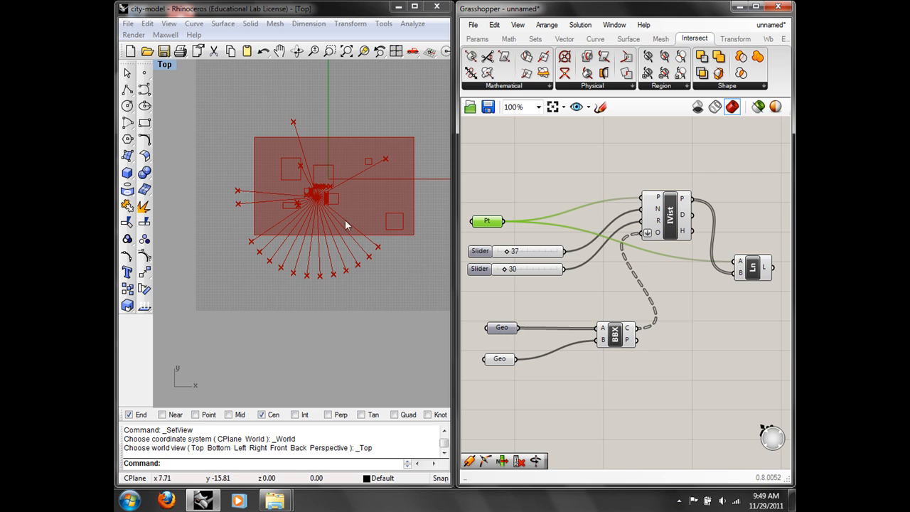
{"action": "scroll", "coordinate": [324, 213], "scroll_direction": "up", "scroll_amount": 3}
{"action": "left_click_drag", "start_coordinate": [507, 251], "coordinate": [517, 251]}
{"action": "scroll", "coordinate": [282, 222], "scroll_direction": "up", "scroll_amount": 3}
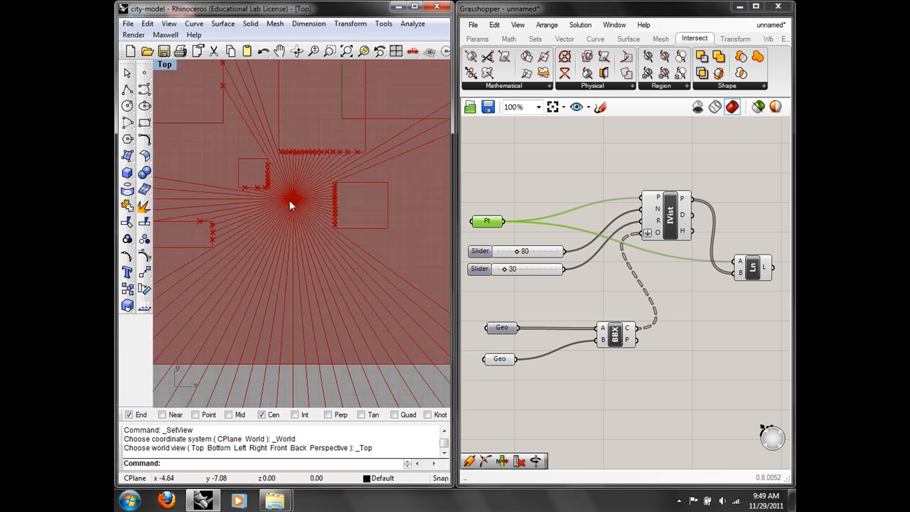
Step: Set Pt to a Rhino point with Set one Point and run Show for the 9 hidden buildings
{"action": "right_click", "coordinate": [488, 221]}
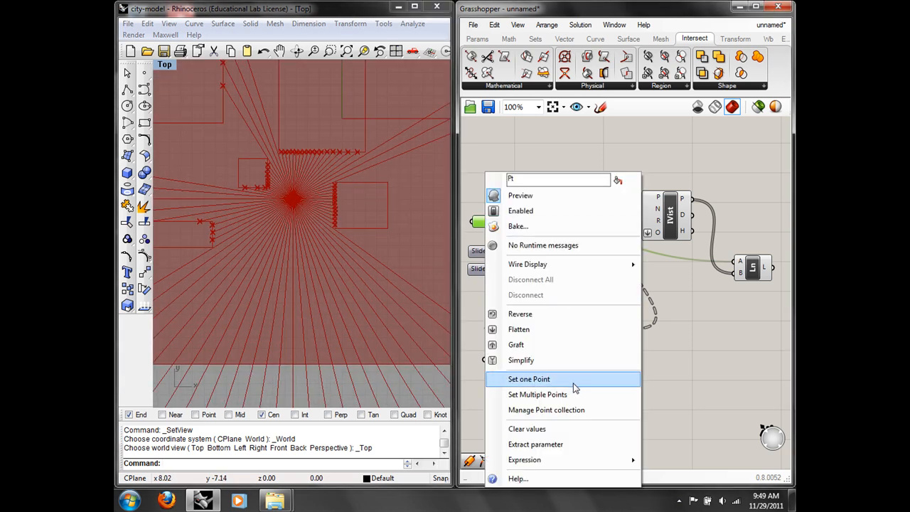
{"action": "left_click", "coordinate": [529, 379]}
{"action": "right_click_drag", "start_coordinate": [400, 212], "coordinate": [364, 220]}
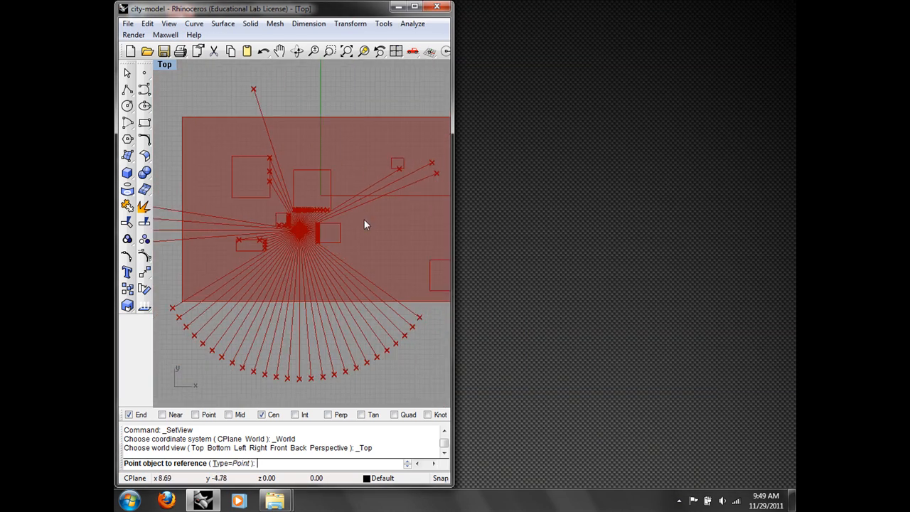
{"action": "left_click", "coordinate": [364, 220]}
{"action": "type", "text": "Show"}
{"action": "key", "text": "Return"}
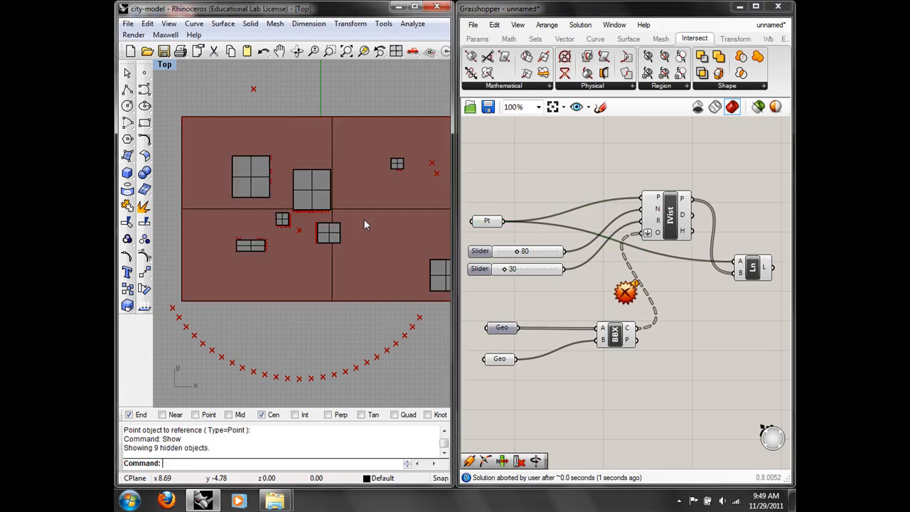
Step: Drag the view point to several spots in the Top view so the rays recompute
{"action": "left_click", "coordinate": [301, 231]}
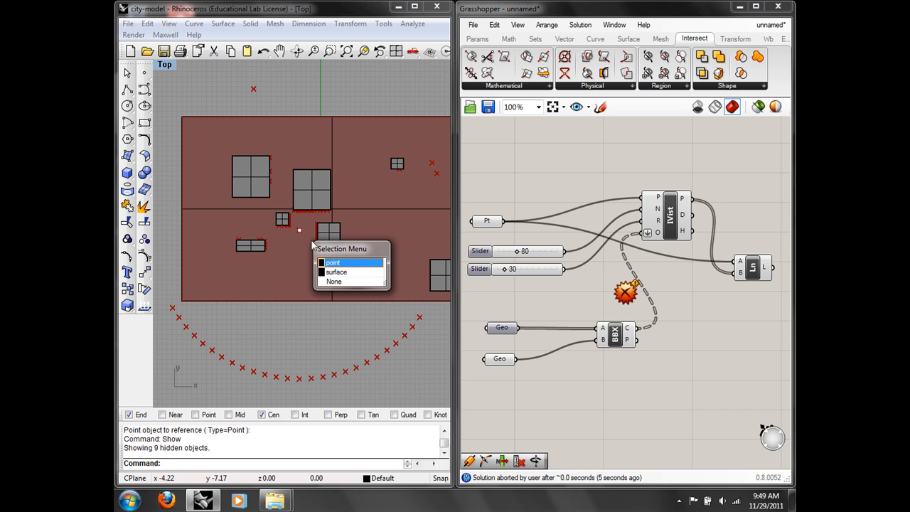
{"action": "left_click", "coordinate": [340, 262]}
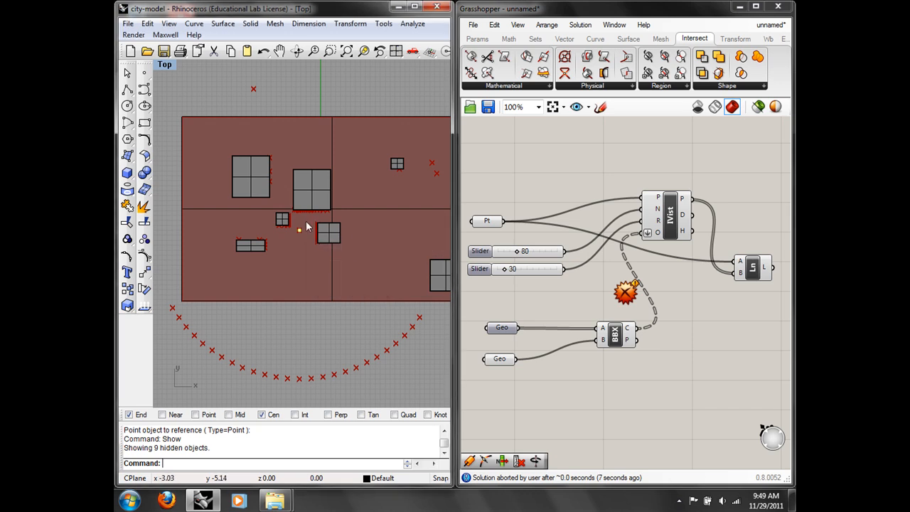
{"action": "left_click_drag", "start_coordinate": [300, 230], "coordinate": [369, 200]}
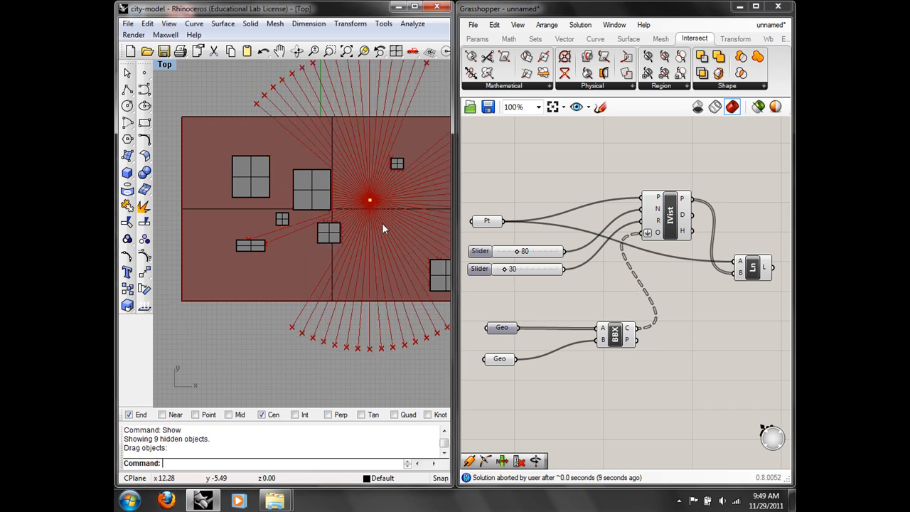
{"action": "right_click_drag", "start_coordinate": [382, 219], "coordinate": [338, 237]}
{"action": "left_click_drag", "start_coordinate": [330, 221], "coordinate": [360, 274]}
{"action": "left_click_drag", "start_coordinate": [259, 287], "coordinate": [211, 230]}
{"action": "right_click_drag", "start_coordinate": [262, 278], "coordinate": [326, 287]}
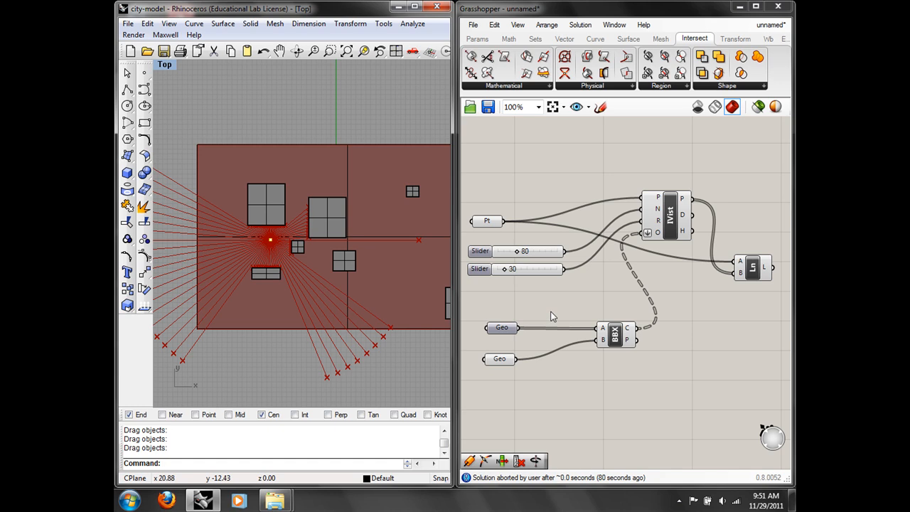
Step: Window-select every component on the Grasshopper canvas
{"action": "right_click_drag", "start_coordinate": [715, 274], "coordinate": [658, 240]}
{"action": "scroll", "coordinate": [657, 240], "scroll_direction": "down", "scroll_amount": 2}
{"action": "left_click_drag", "start_coordinate": [715, 338], "coordinate": [509, 174]}
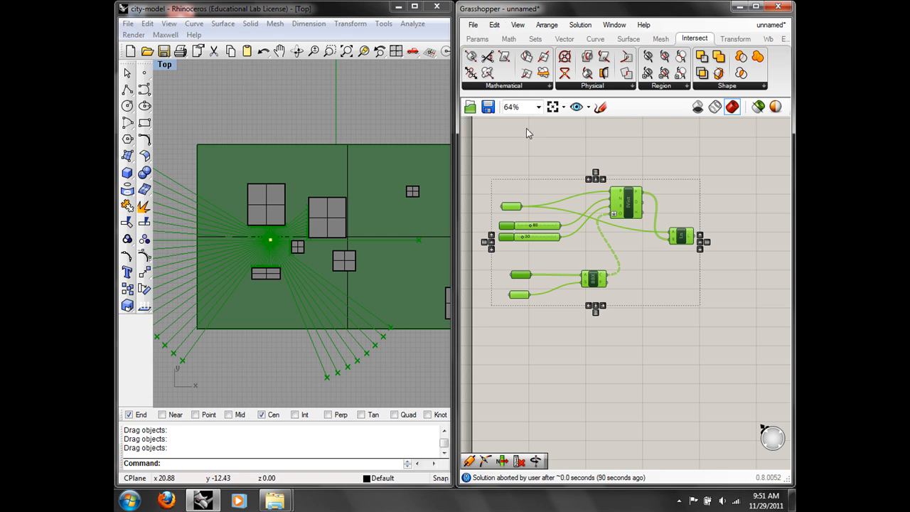
Step: Delete all Grasshopper components and set the Rhino viewport to Perspective, orbiting the city
{"action": "left_click", "coordinate": [494, 25]}
{"action": "left_click", "coordinate": [523, 150]}
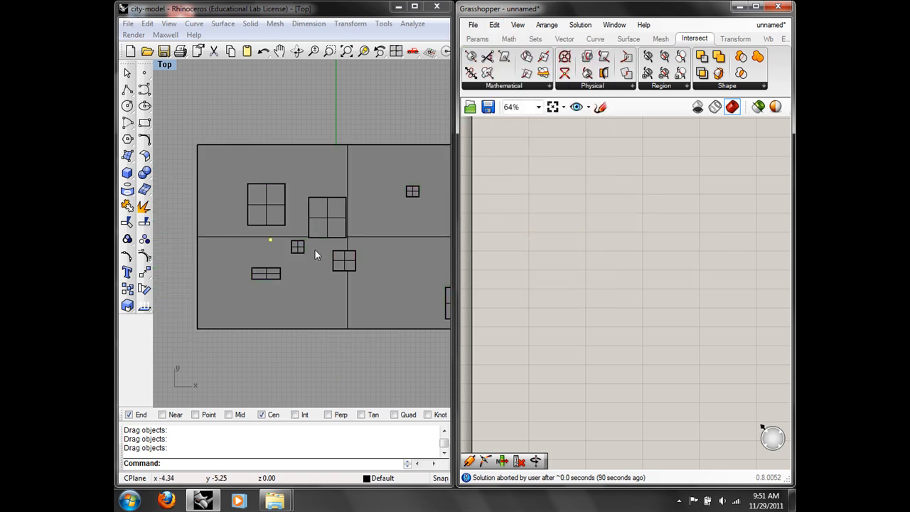
{"action": "left_click", "coordinate": [164, 64]}
{"action": "mouse_move", "coordinate": [207, 209]}
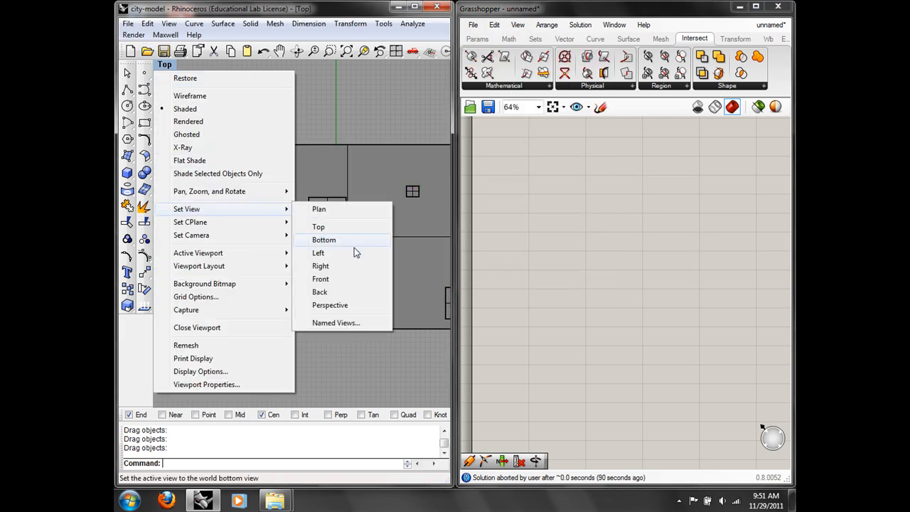
{"action": "left_click", "coordinate": [350, 301]}
{"action": "mouse_move", "coordinate": [352, 280]}
{"action": "right_mouse_down"}
{"action": "mouse_move", "coordinate": [334, 256]}
{"action": "mouse_move", "coordinate": [352, 281]}
{"action": "right_mouse_up"}
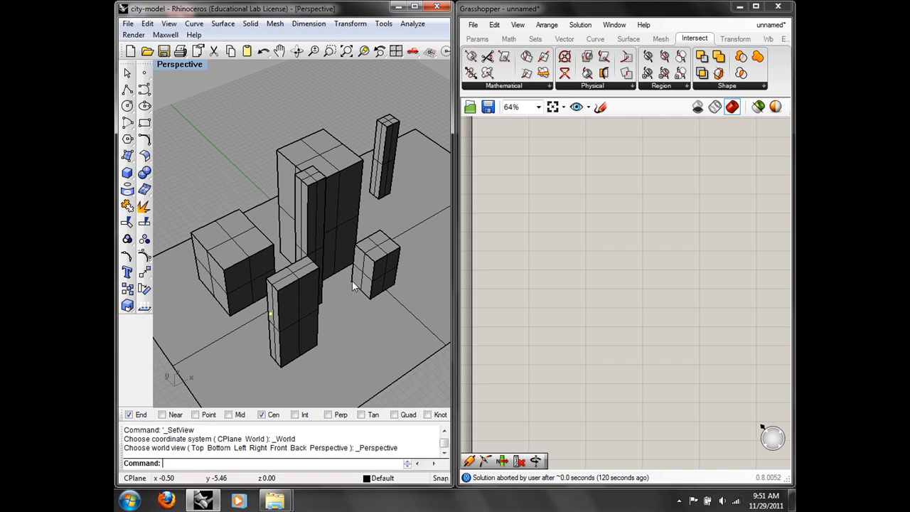
{"action": "mouse_move", "coordinate": [352, 281]}
{"action": "right_mouse_down"}
{"action": "mouse_move", "coordinate": [412, 318]}
{"action": "mouse_move", "coordinate": [363, 249]}
{"action": "mouse_move", "coordinate": [356, 270]}
{"action": "right_mouse_up"}
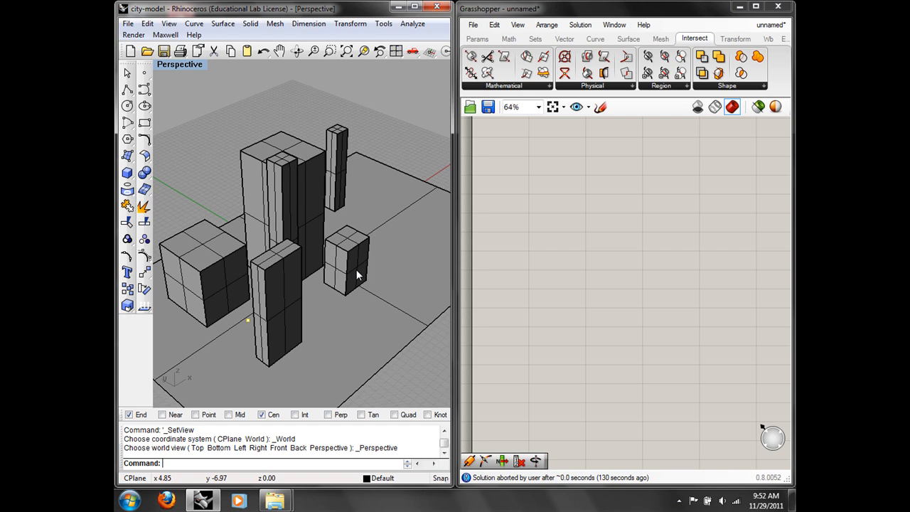
Step: Add a Geometry parameter ('geo') to the Grasshopper canvas
{"action": "double_click", "coordinate": [566, 237]}
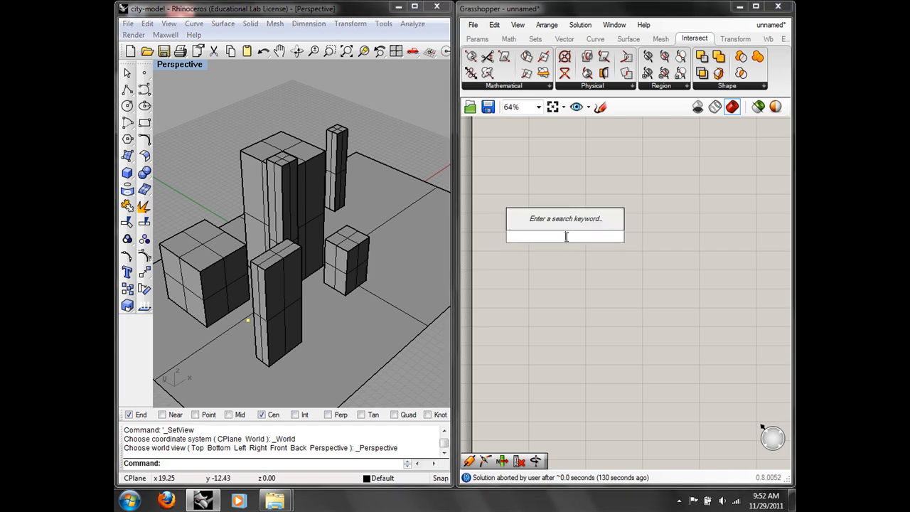
{"action": "type", "text": "geo"}
{"action": "left_click", "coordinate": [544, 226]}
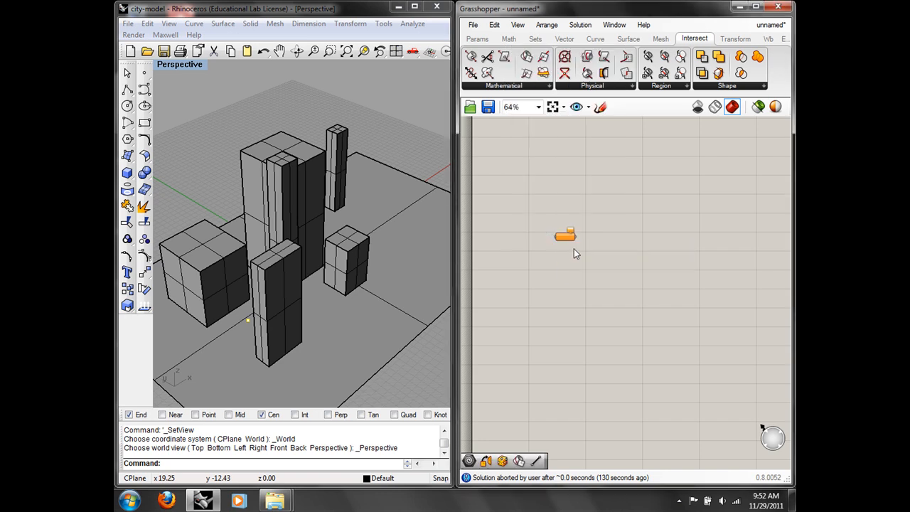
{"action": "scroll", "coordinate": [569, 245], "scroll_direction": "up", "scroll_amount": 3}
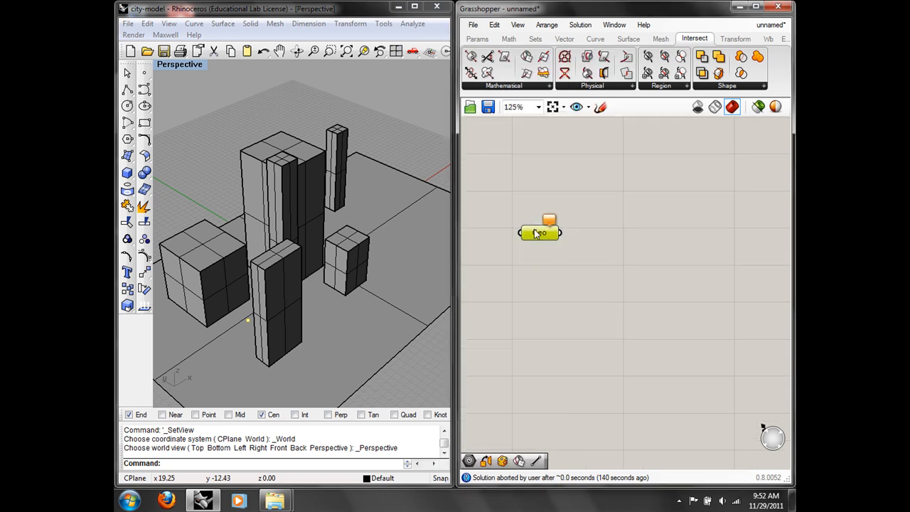
Step: Store the picked city buildings in Geo using Set Multiple Geometries
{"action": "right_click", "coordinate": [537, 235]}
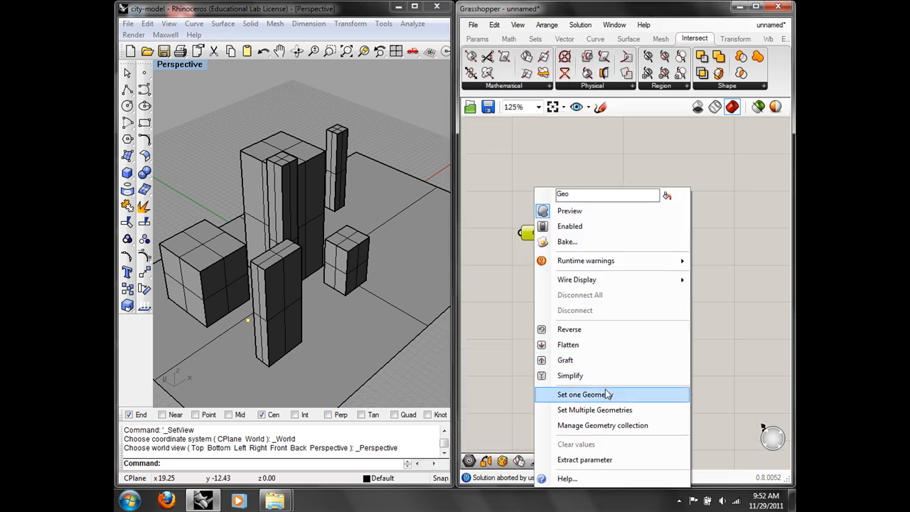
{"action": "left_click", "coordinate": [642, 410]}
{"action": "left_click", "coordinate": [348, 231]}
{"action": "left_click", "coordinate": [338, 188]}
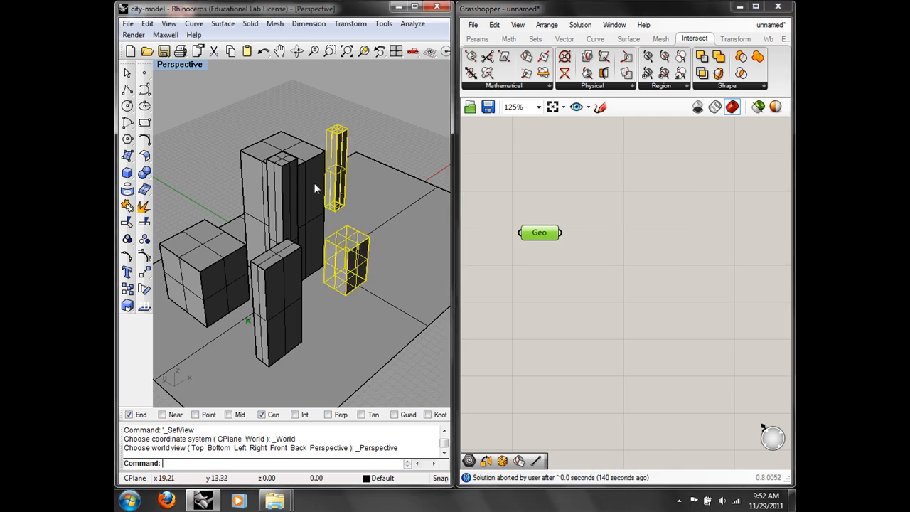
{"action": "left_click", "coordinate": [287, 190]}
{"action": "left_click", "coordinate": [276, 192]}
{"action": "left_click", "coordinate": [209, 244]}
{"action": "left_click", "coordinate": [263, 313]}
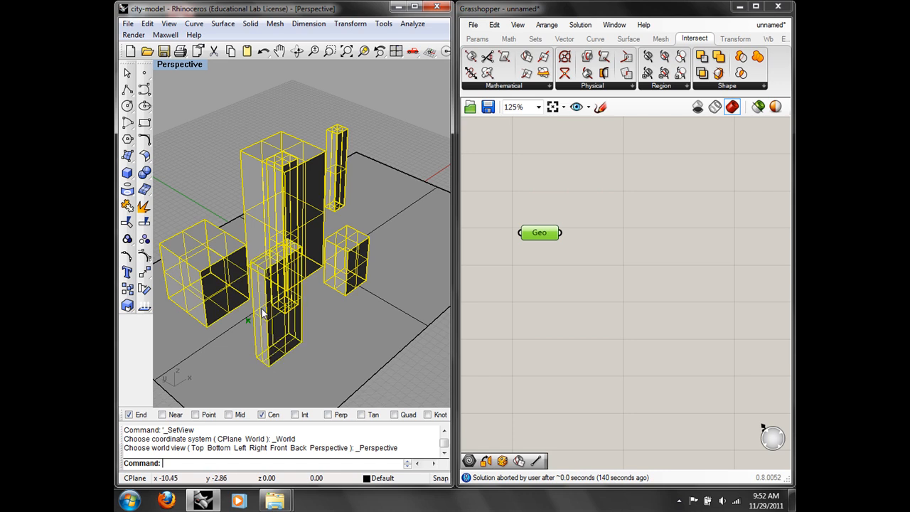
{"action": "right_click_drag", "start_coordinate": [263, 313], "coordinate": [167, 285]}
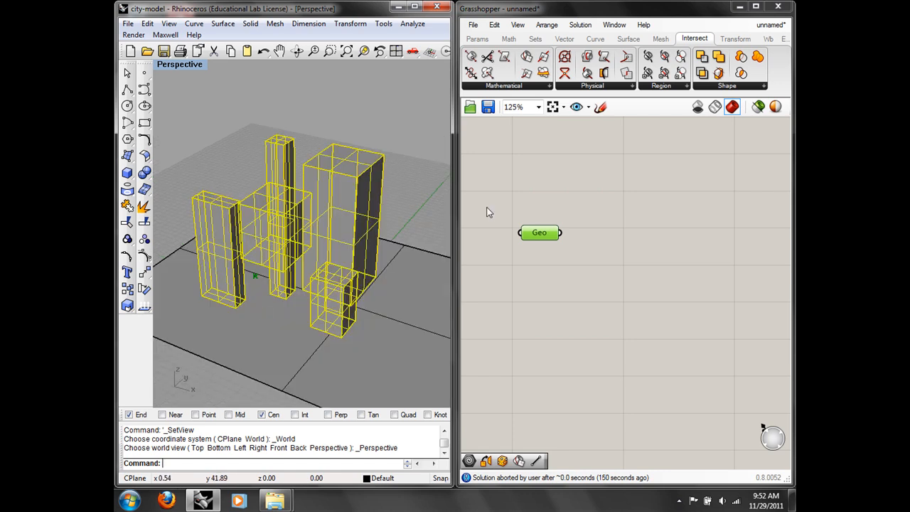
{"action": "right_click", "coordinate": [539, 233]}
{"action": "left_click", "coordinate": [610, 411]}
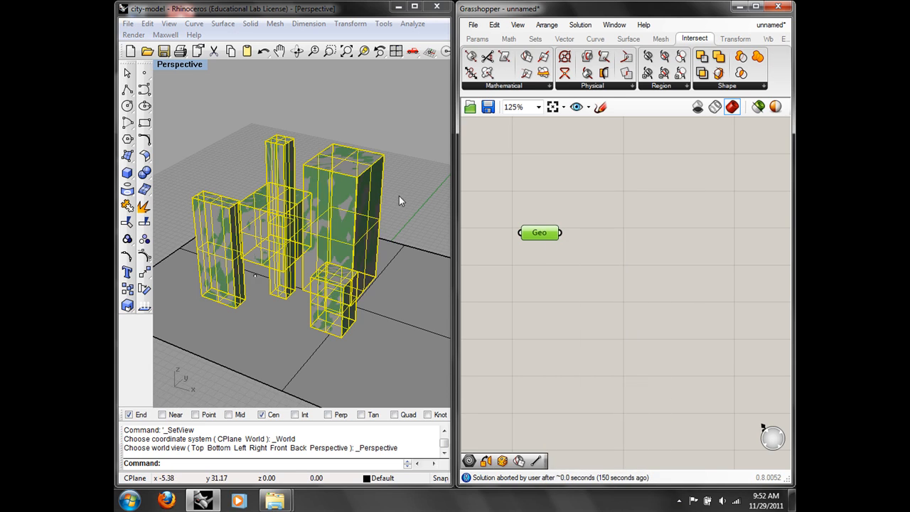
Step: Hide the original buildings in Rhino with the Hide command
{"action": "type", "text": "Hide"}
{"action": "key", "text": "Return"}
{"action": "right_click_drag", "start_coordinate": [372, 201], "coordinate": [167, 242]}
{"action": "left_click", "coordinate": [613, 256]}
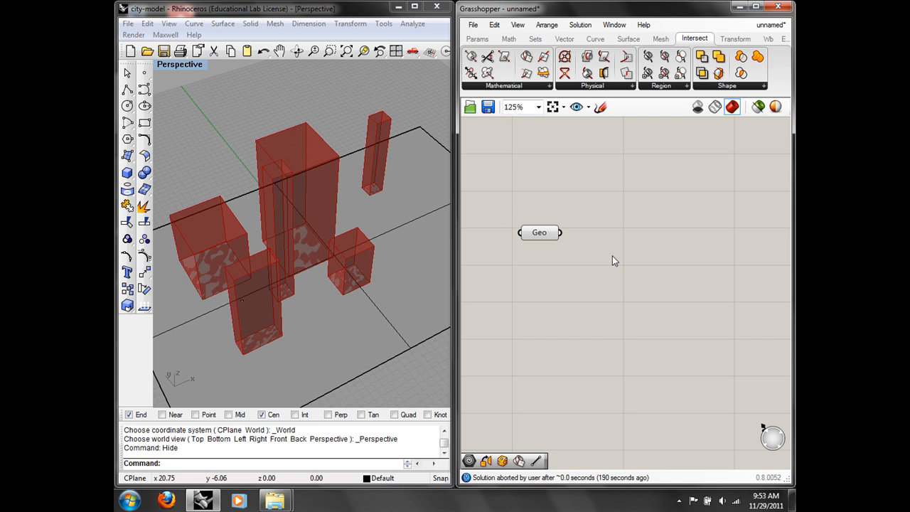
Step: Search 'bound' on the canvas and place a Bounding Box component beside Geo
{"action": "right_click_drag", "start_coordinate": [227, 268], "coordinate": [405, 195]}
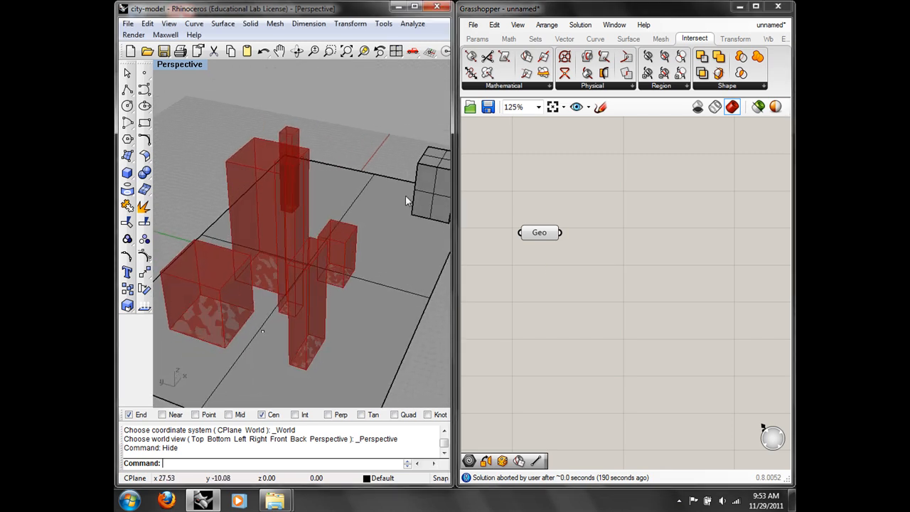
{"action": "left_click", "coordinate": [431, 177]}
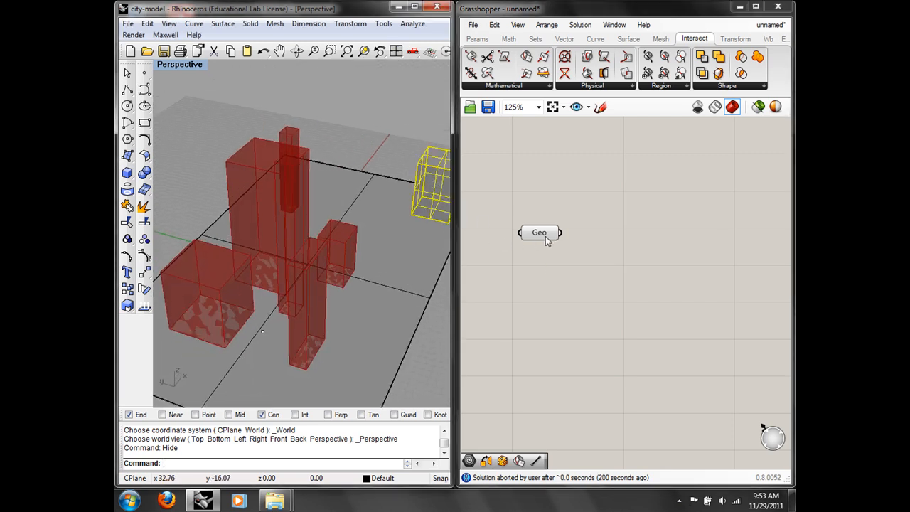
{"action": "left_click", "coordinate": [373, 150]}
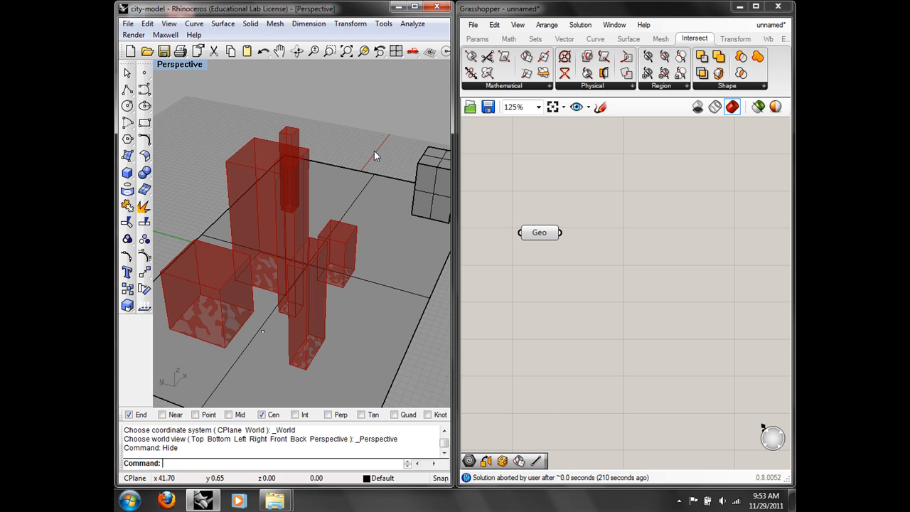
{"action": "right_click_drag", "start_coordinate": [640, 225], "coordinate": [598, 213]}
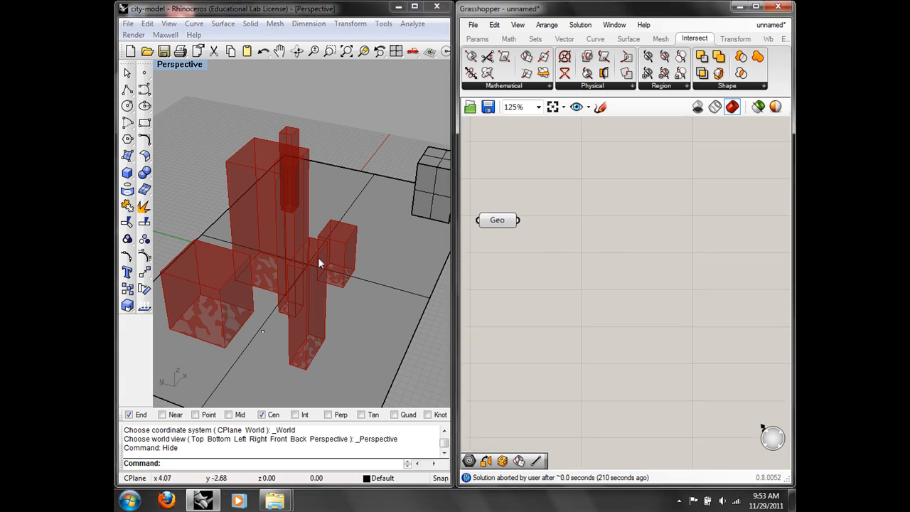
{"action": "right_click_drag", "start_coordinate": [262, 254], "coordinate": [219, 252]}
{"action": "double_click", "coordinate": [574, 257]}
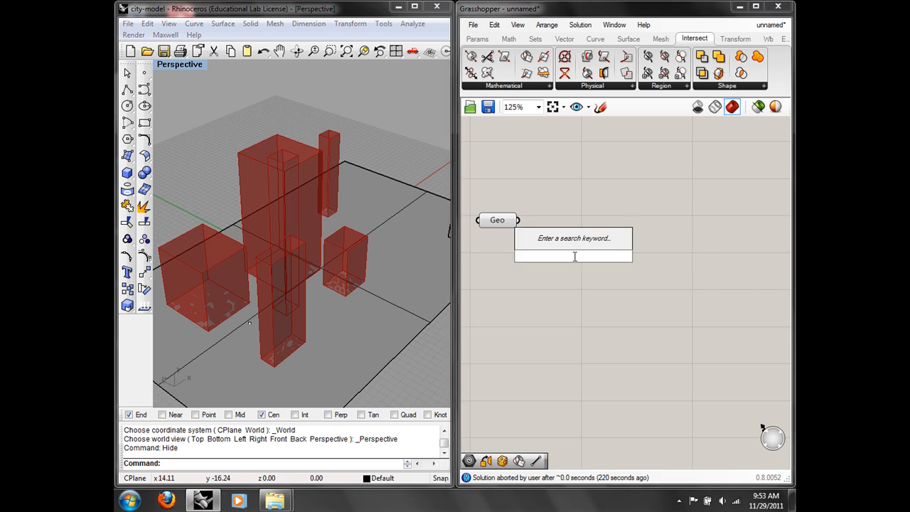
{"action": "type", "text": "bound"}
{"action": "key", "text": "Return"}
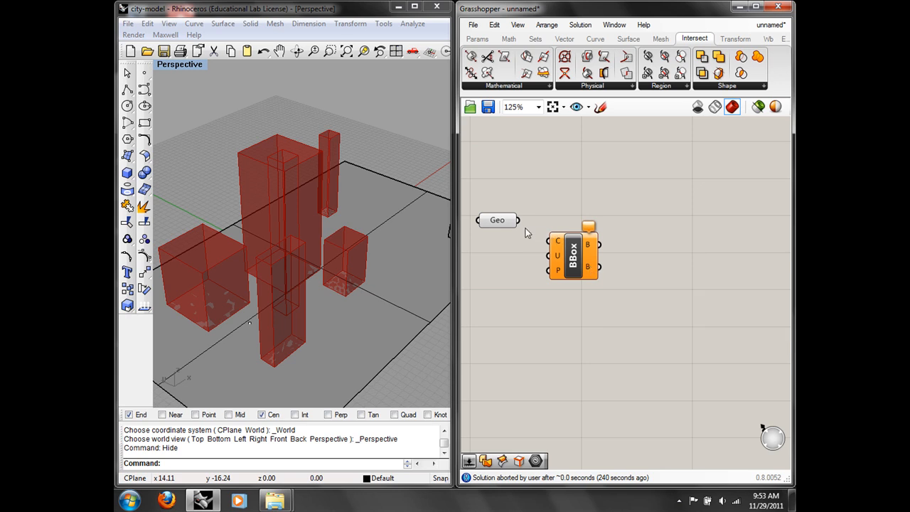
Step: Draw a torus from the Solid flyout in the perspective view
{"action": "right_click_drag", "start_coordinate": [409, 231], "coordinate": [324, 231]}
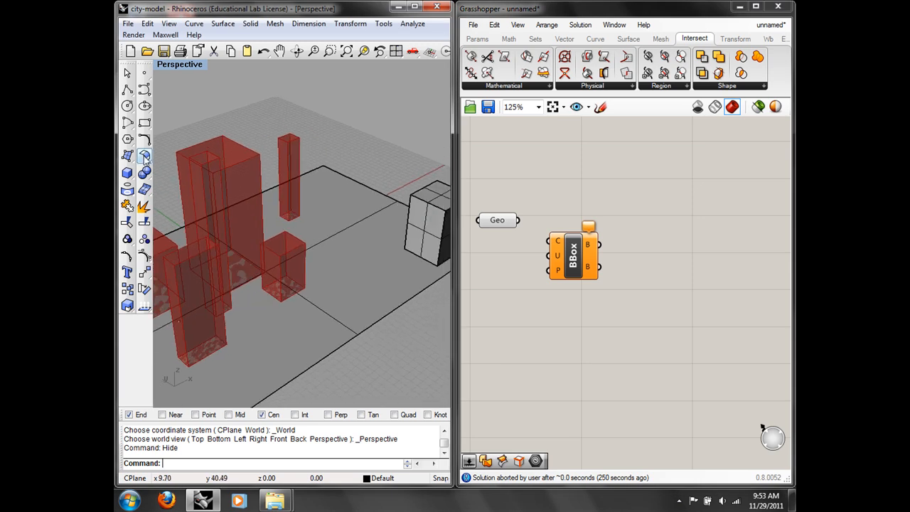
{"action": "left_click", "coordinate": [128, 172]}
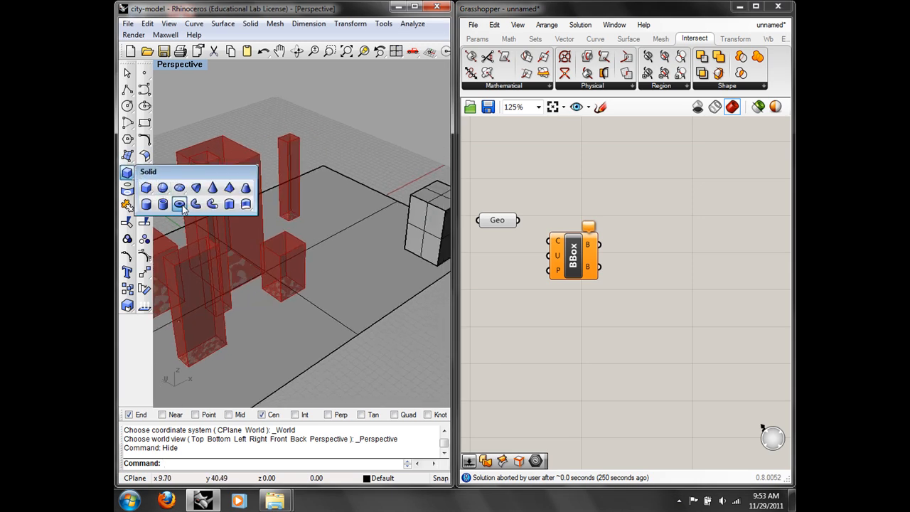
{"action": "left_click", "coordinate": [182, 204]}
{"action": "scroll", "coordinate": [311, 265], "scroll_direction": "down", "scroll_amount": 3}
{"action": "left_click", "coordinate": [330, 199]}
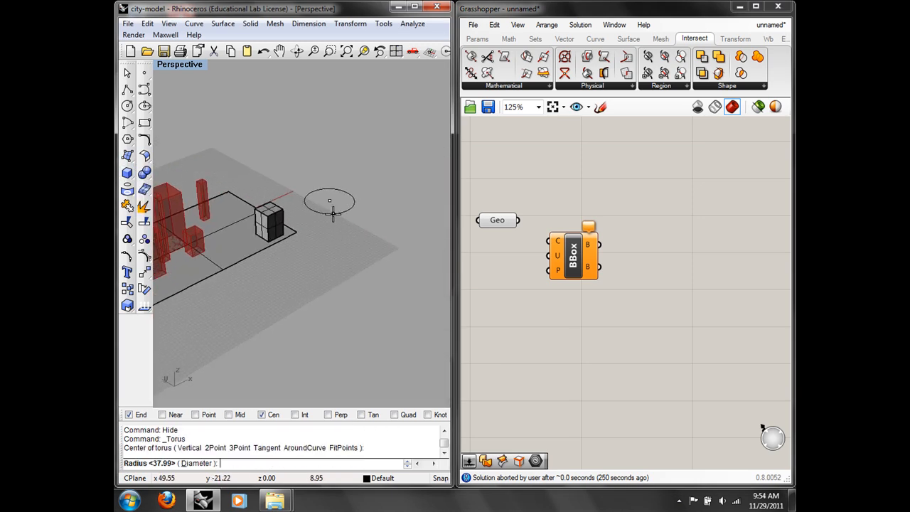
{"action": "left_click", "coordinate": [356, 201]}
{"action": "left_click", "coordinate": [339, 209]}
{"action": "scroll", "coordinate": [339, 206], "scroll_direction": "up", "scroll_amount": 4}
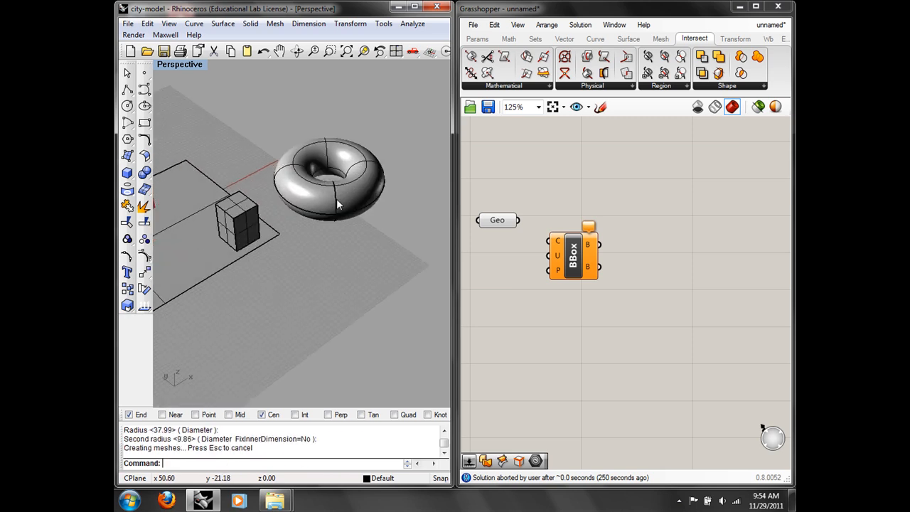
{"action": "right_click_drag", "start_coordinate": [342, 199], "coordinate": [288, 325]}
Step: Set the torus as Geo's single geometry and hide the Rhino original
{"action": "left_click", "coordinate": [345, 287]}
{"action": "left_click", "coordinate": [498, 220]}
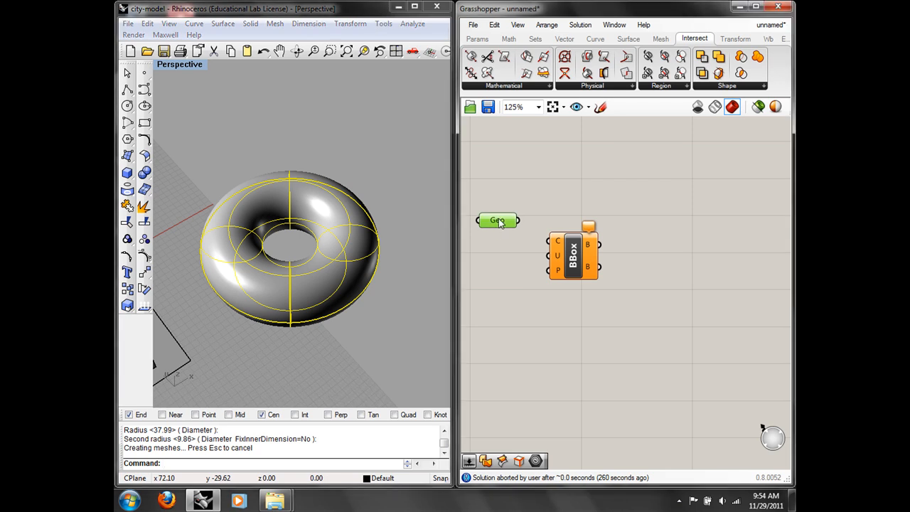
{"action": "right_click", "coordinate": [498, 220]}
{"action": "left_click", "coordinate": [553, 395]}
{"action": "left_click", "coordinate": [311, 277]}
{"action": "key", "text": "ctrl+h"}
Step: Wire Geo into BBox's C input to preview the torus's box, then run Show
{"action": "right_click_drag", "start_coordinate": [315, 292], "coordinate": [329, 246]}
{"action": "scroll", "coordinate": [329, 247], "scroll_direction": "down", "scroll_amount": 8}
{"action": "right_click_drag", "start_coordinate": [327, 306], "coordinate": [308, 219], "text": "shift"}
{"action": "scroll", "coordinate": [308, 219], "scroll_direction": "up", "scroll_amount": 7}
{"action": "scroll", "coordinate": [316, 261], "scroll_direction": "down", "scroll_amount": 5}
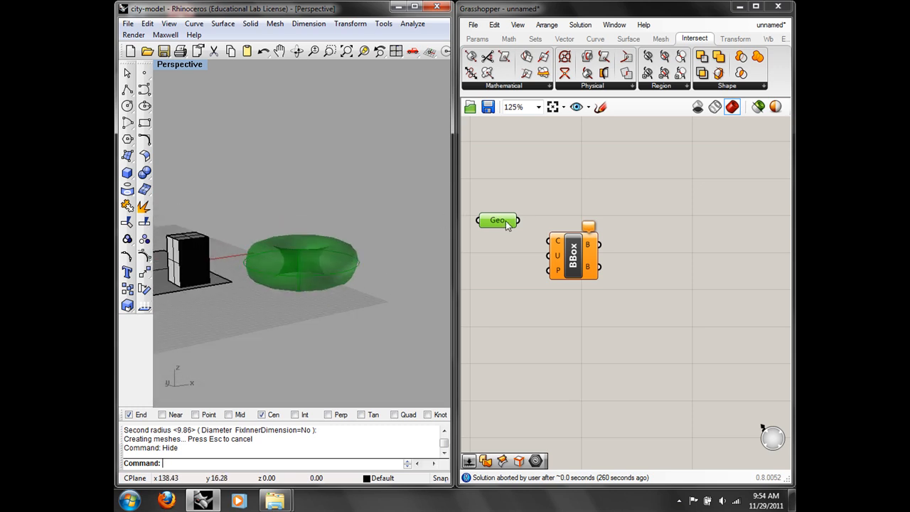
{"action": "left_click_drag", "start_coordinate": [519, 221], "coordinate": [548, 240]}
{"action": "right_click_drag", "start_coordinate": [347, 254], "coordinate": [343, 285]}
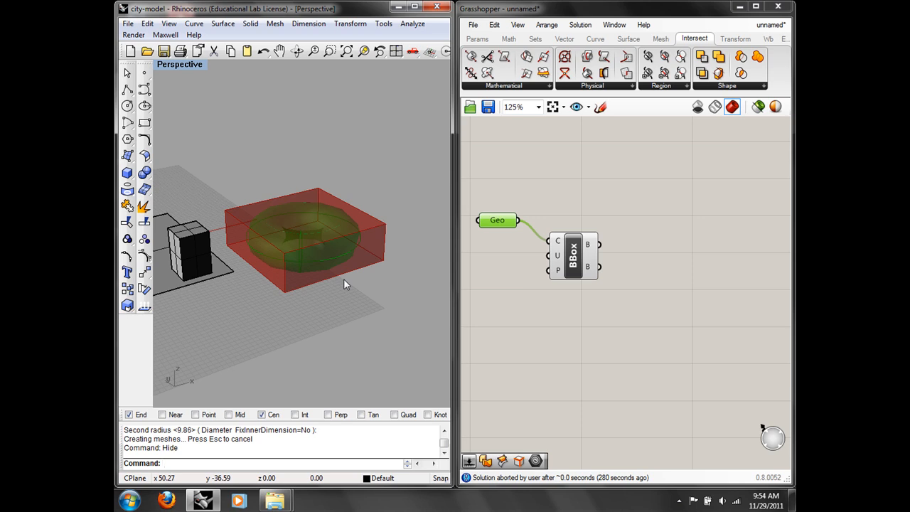
{"action": "type", "text": "Show"}
{"action": "key", "text": "Return"}
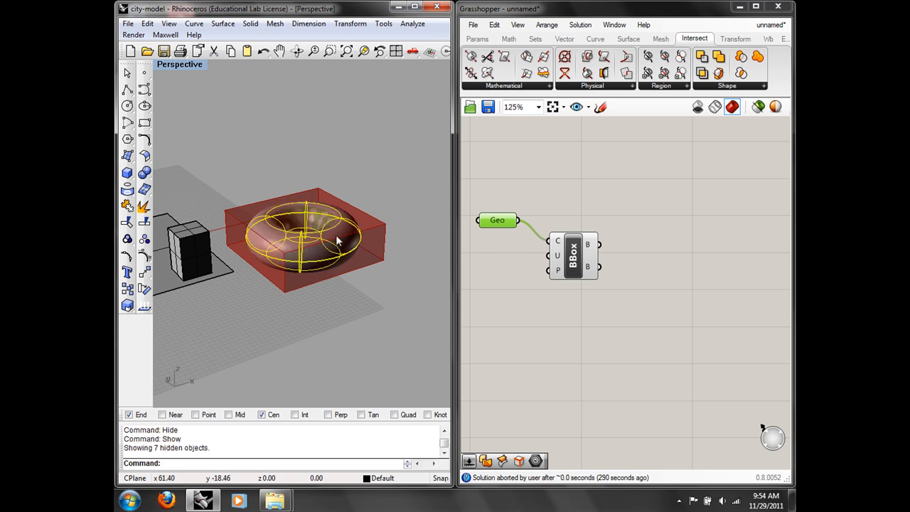
Step: Delete the test torus via Edit > Delete
{"action": "left_click", "coordinate": [528, 135]}
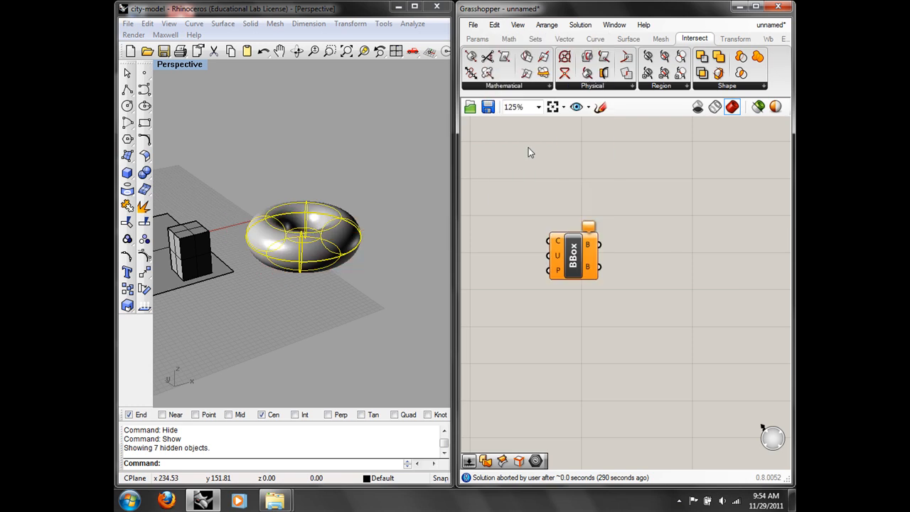
{"action": "left_click", "coordinate": [315, 256]}
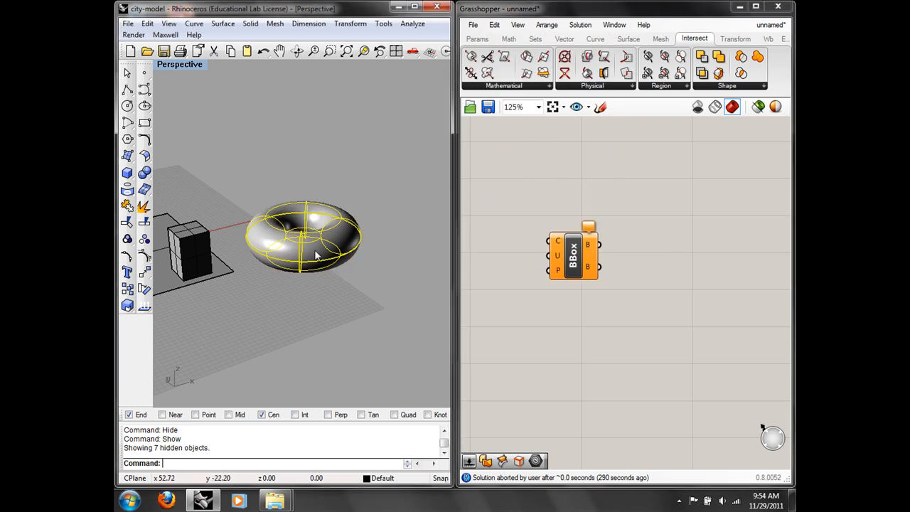
{"action": "left_click", "coordinate": [147, 24]}
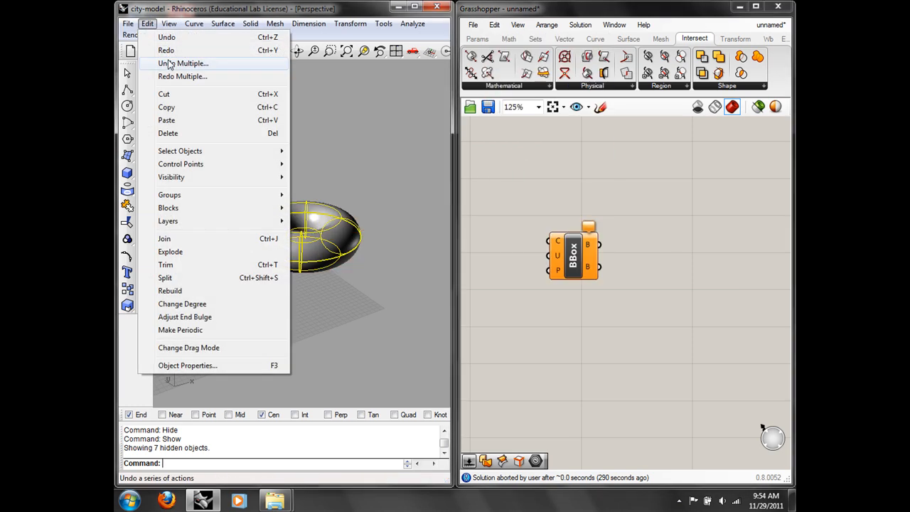
{"action": "left_click", "coordinate": [182, 133]}
Step: Place a fresh Geometry parameter beside BBox
{"action": "double_click", "coordinate": [547, 200]}
{"action": "type", "text": "geo"}
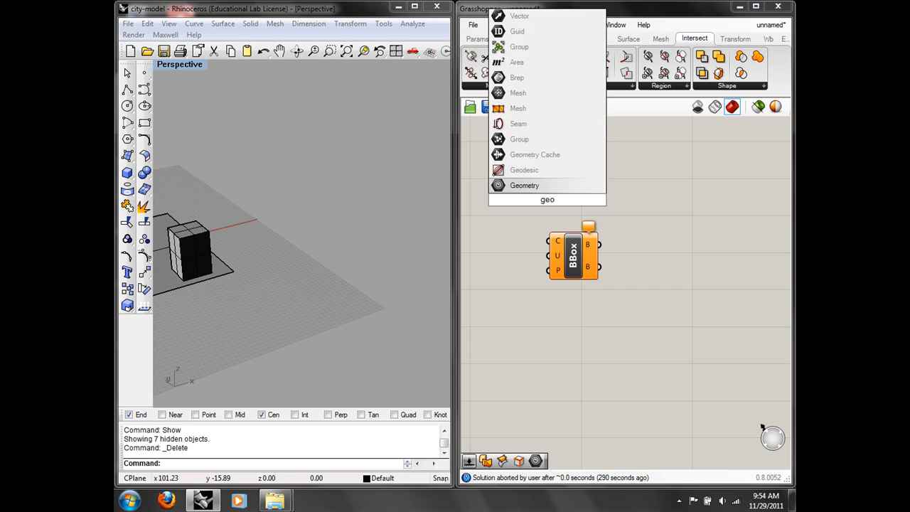
{"action": "left_click", "coordinate": [545, 186]}
{"action": "left_click_drag", "start_coordinate": [549, 200], "coordinate": [510, 231]}
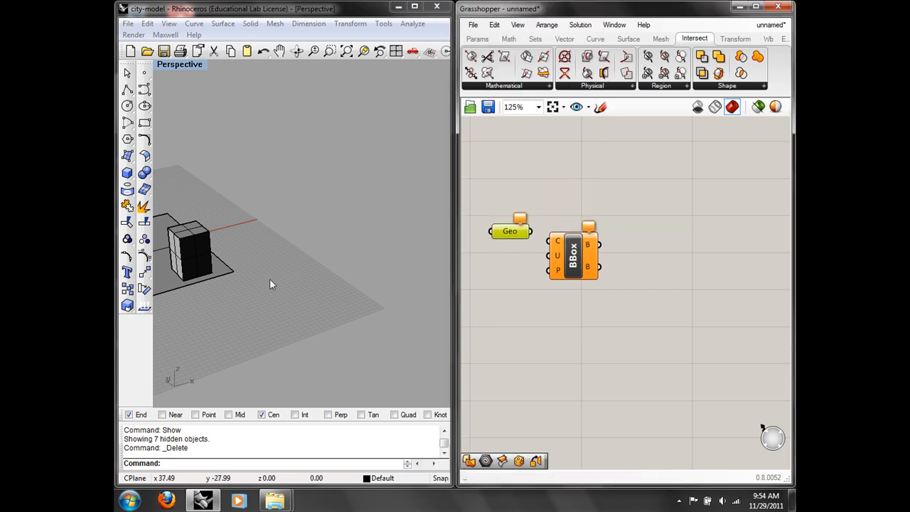
Step: Select the seven city buildings and store them in Geo with Set Multiple Geometries
{"action": "right_click_drag", "start_coordinate": [270, 278], "coordinate": [372, 271], "text": "shift"}
{"action": "scroll", "coordinate": [371, 271], "scroll_direction": "down", "scroll_amount": 4}
{"action": "right_click_drag", "start_coordinate": [327, 297], "coordinate": [340, 310], "text": "shift"}
{"action": "scroll", "coordinate": [318, 264], "scroll_direction": "up", "scroll_amount": 4}
{"action": "left_click", "coordinate": [323, 253]}
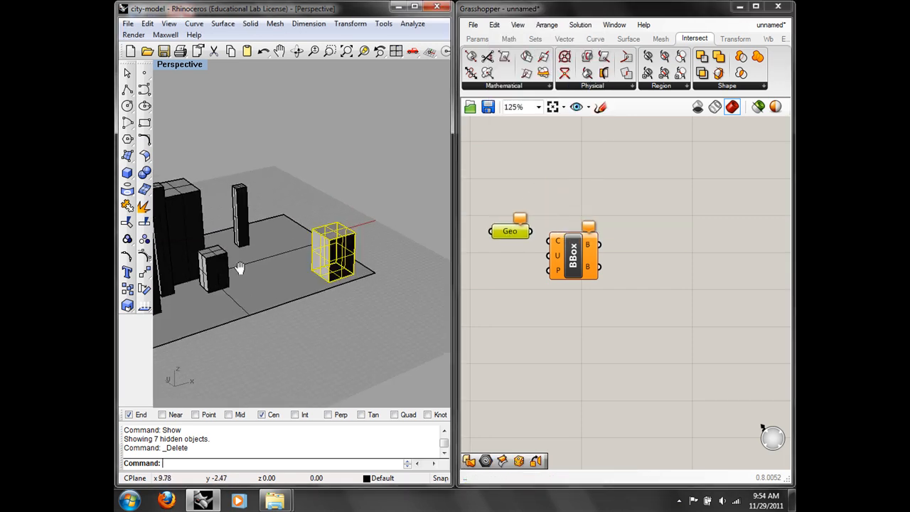
{"action": "right_click_drag", "start_coordinate": [239, 265], "coordinate": [366, 202]}
{"action": "left_click", "coordinate": [342, 213], "text": "shift"}
{"action": "left_click", "coordinate": [328, 274], "text": "shift"}
{"action": "left_click", "coordinate": [302, 224], "text": "shift"}
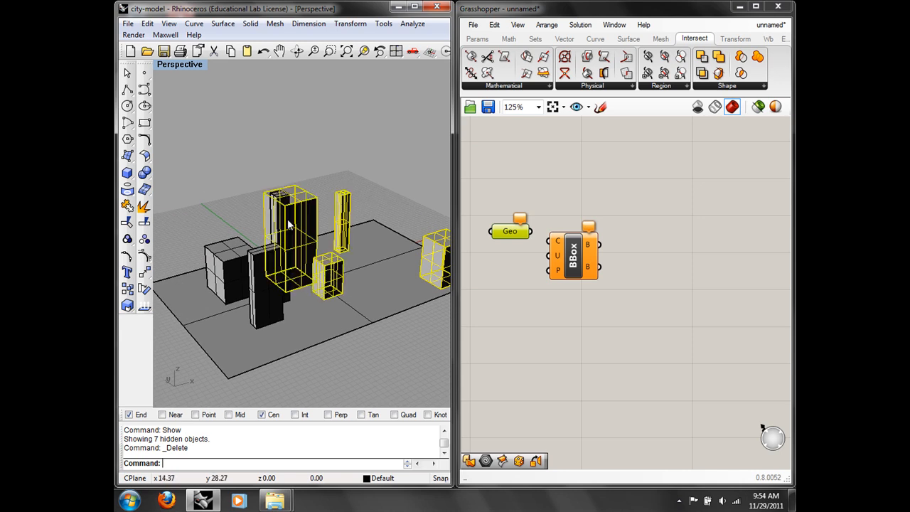
{"action": "left_click", "coordinate": [272, 212], "text": "shift"}
{"action": "left_click", "coordinate": [245, 256], "text": "shift"}
{"action": "left_click", "coordinate": [260, 295], "text": "shift"}
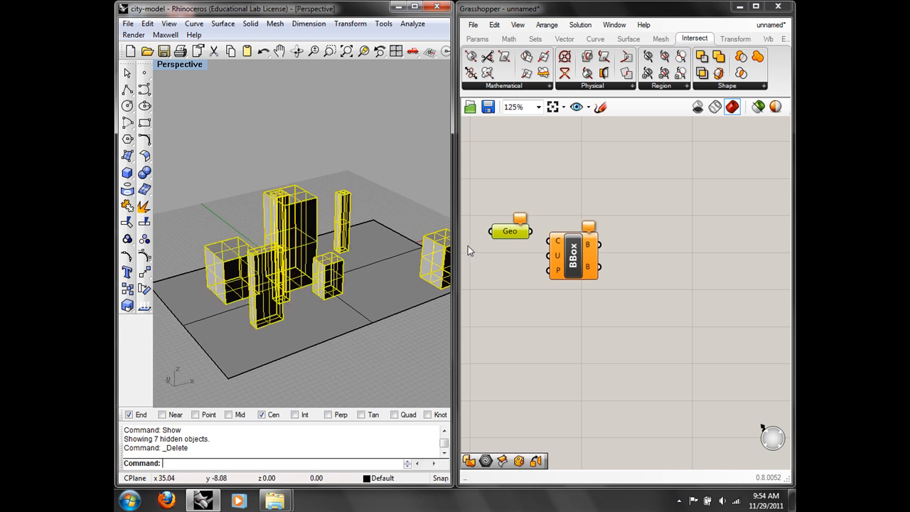
{"action": "right_click", "coordinate": [520, 232]}
{"action": "left_click", "coordinate": [590, 411]}
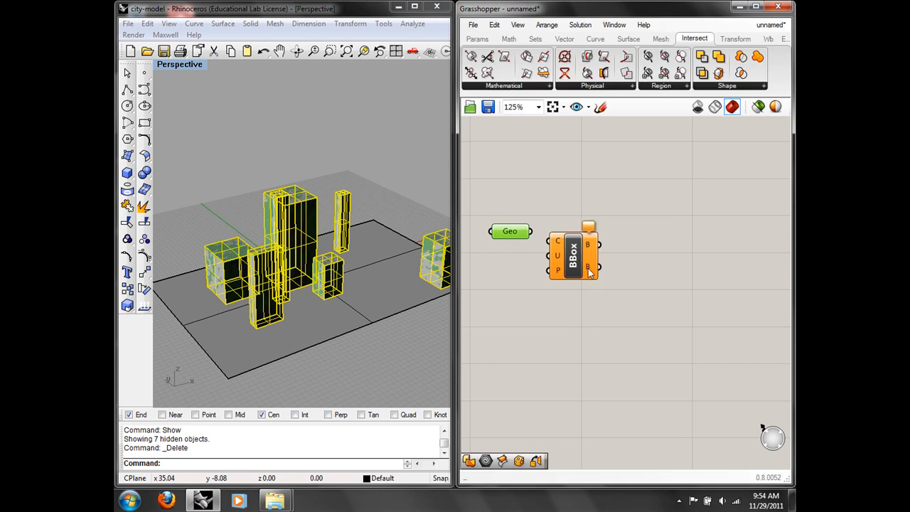
Step: Hide the buildings in Rhino and wire Geo into BBox's C input
{"action": "type", "text": "Hide"}
{"action": "key", "text": "Return"}
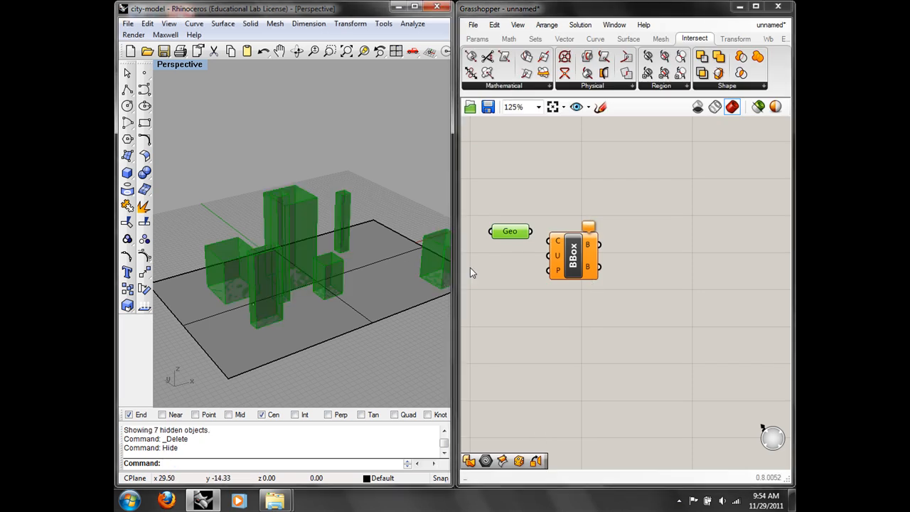
{"action": "left_click_drag", "start_coordinate": [564, 261], "coordinate": [590, 263]}
{"action": "left_click_drag", "start_coordinate": [532, 231], "coordinate": [575, 244]}
{"action": "right_click_drag", "start_coordinate": [390, 259], "coordinate": [434, 221]}
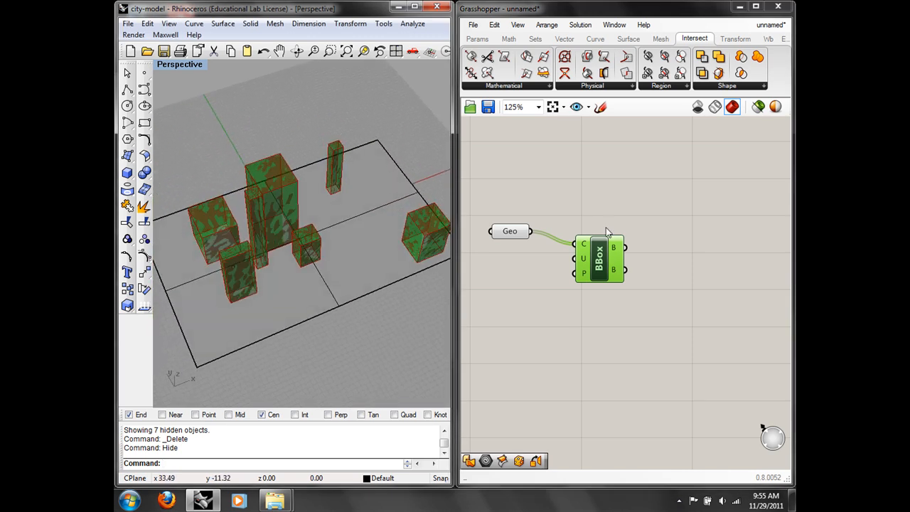
Step: Turn off the Geo parameter's preview
{"action": "left_click", "coordinate": [509, 237]}
{"action": "right_click", "coordinate": [513, 235]}
{"action": "left_click", "coordinate": [555, 212]}
{"action": "mouse_move", "coordinate": [509, 236]}
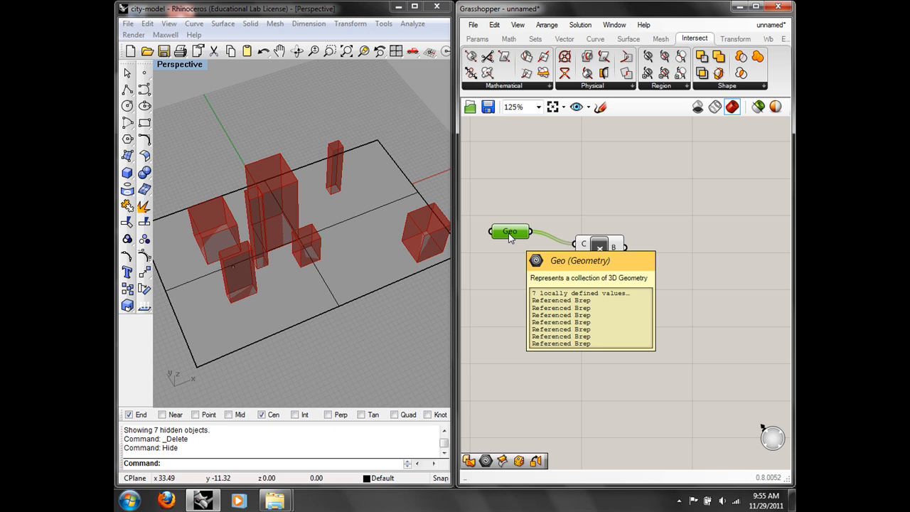
Step: Add a Box Corners component and feed BBox's B output into it
{"action": "double_click", "coordinate": [668, 237]}
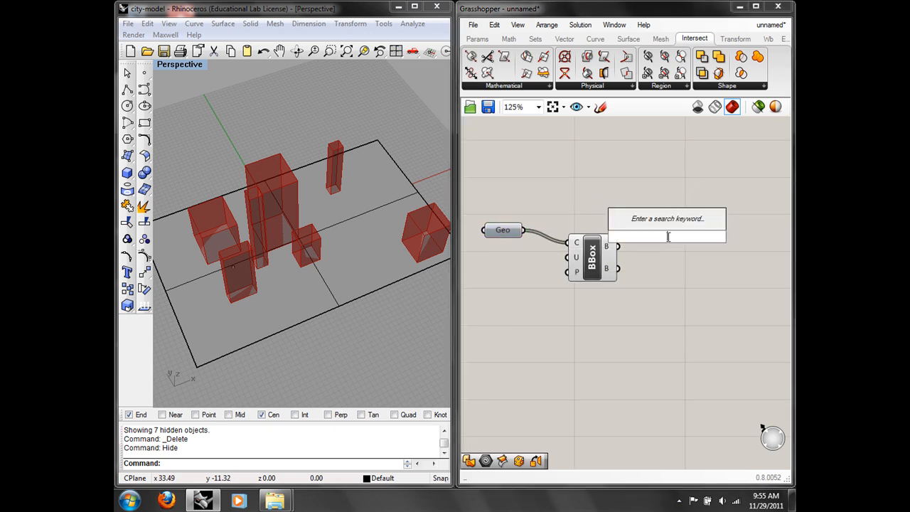
{"action": "type", "text": "bo"}
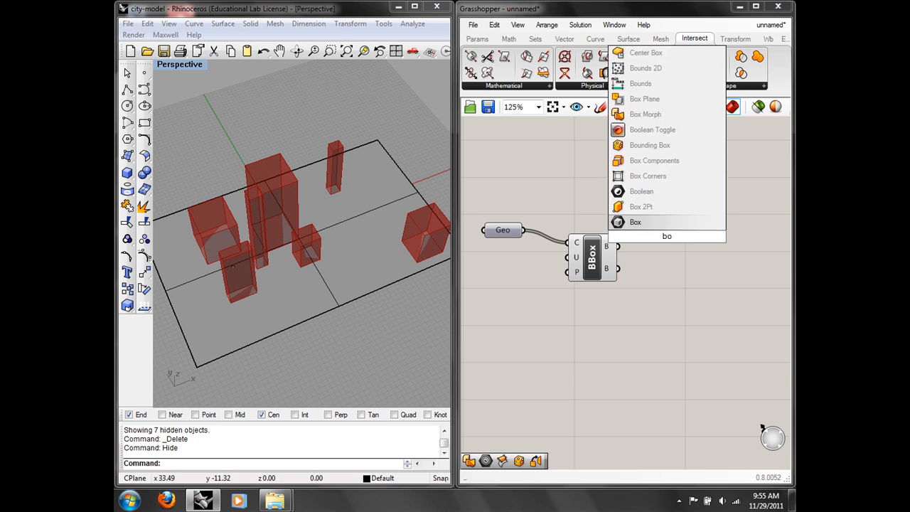
{"action": "type", "text": "x"}
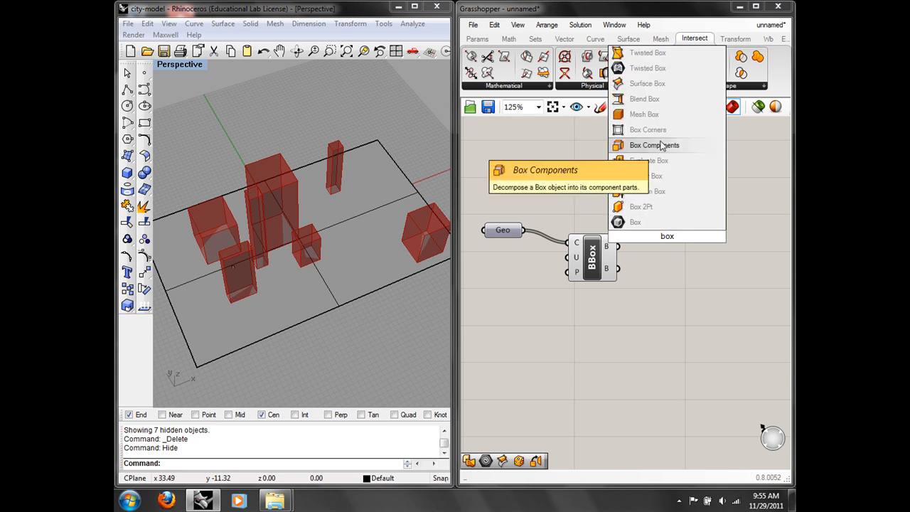
{"action": "left_click", "coordinate": [647, 130]}
{"action": "left_click_drag", "start_coordinate": [678, 264], "coordinate": [688, 283]}
{"action": "left_click", "coordinate": [626, 211]}
{"action": "mouse_move", "coordinate": [607, 247]}
{"action": "left_click_drag", "start_coordinate": [607, 247], "coordinate": [670, 269]}
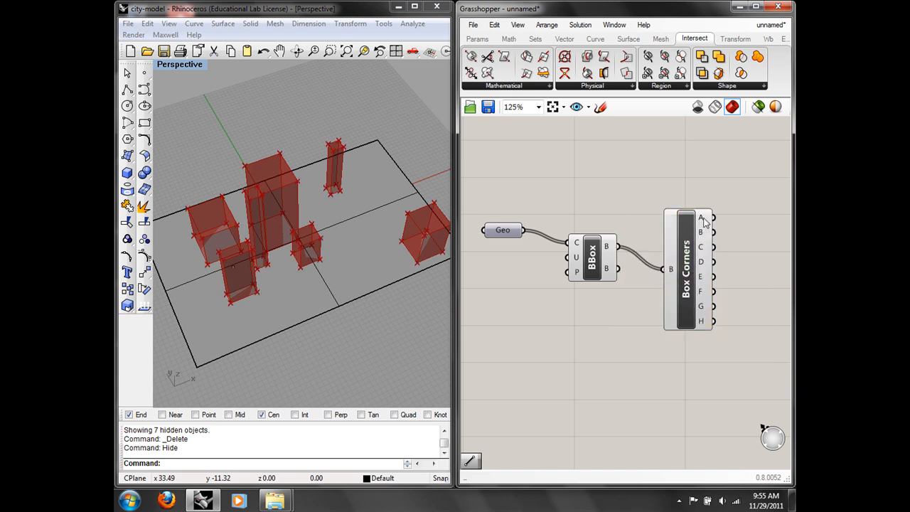
{"action": "mouse_move", "coordinate": [705, 222]}
Step: Inspect the seven H corner points, then clear the canvas selection
{"action": "left_click", "coordinate": [610, 266]}
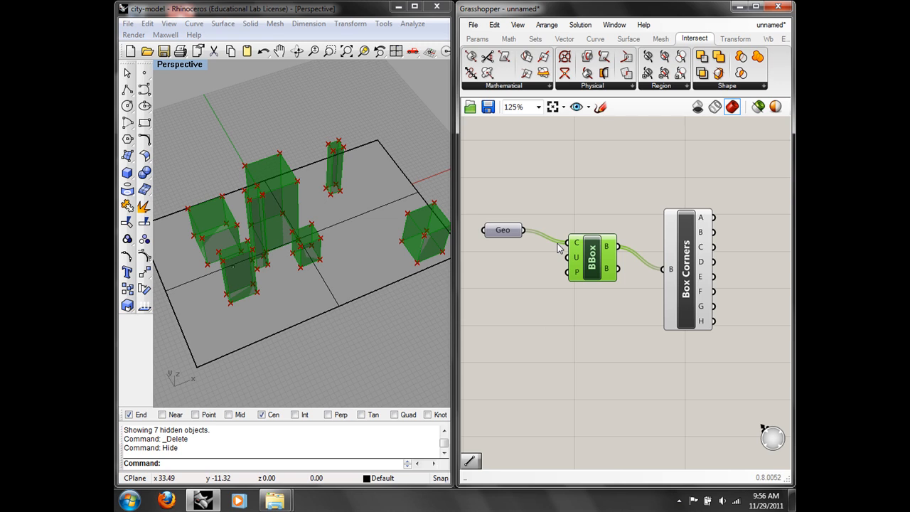
{"action": "right_click_drag", "start_coordinate": [638, 179], "coordinate": [514, 175]}
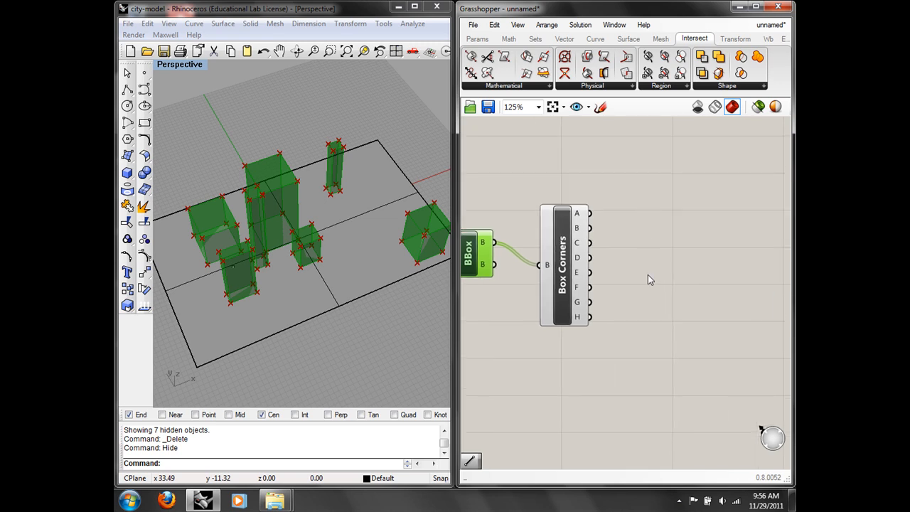
{"action": "mouse_move", "coordinate": [583, 322]}
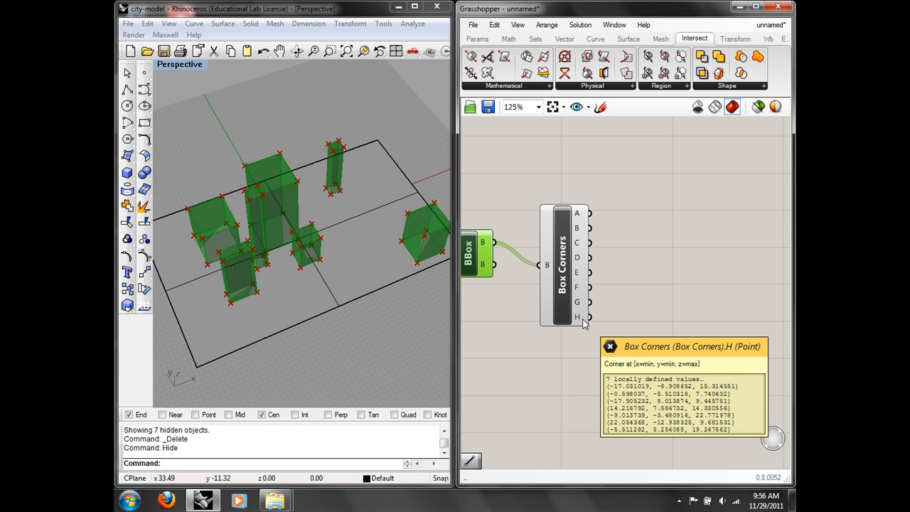
{"action": "double_click", "coordinate": [640, 305]}
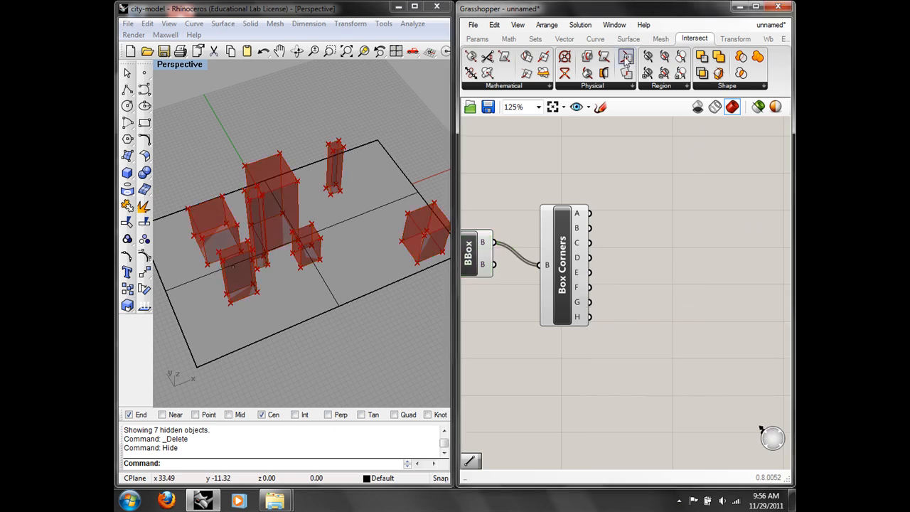
{"action": "left_click", "coordinate": [596, 39]}
Step: Add a Decompose component fed by Box Corners' H points, whose Z gives seven heights, 7.74 to 22.77
{"action": "left_click", "coordinate": [564, 39]}
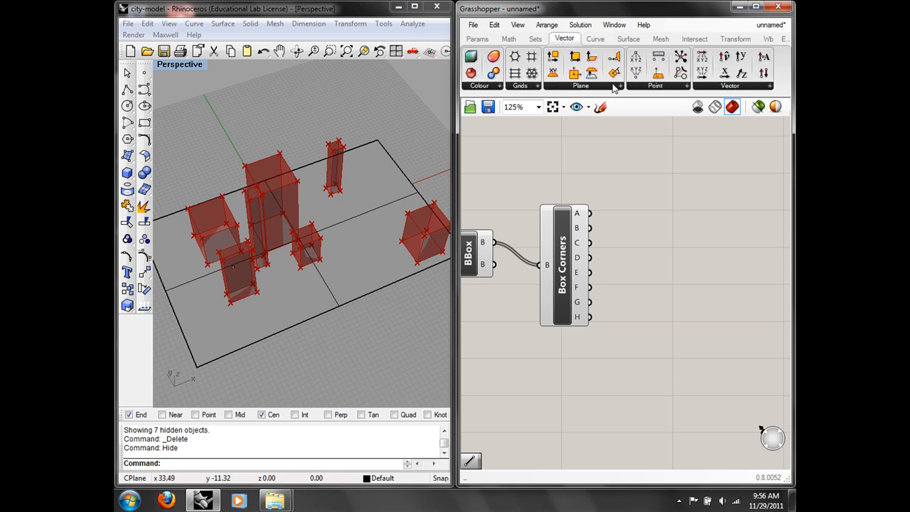
{"action": "left_click", "coordinate": [649, 86]}
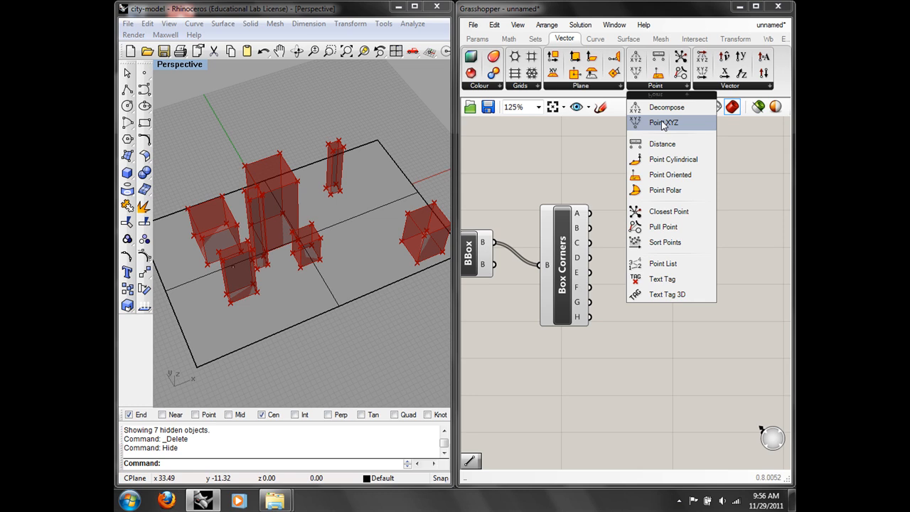
{"action": "left_click", "coordinate": [665, 107]}
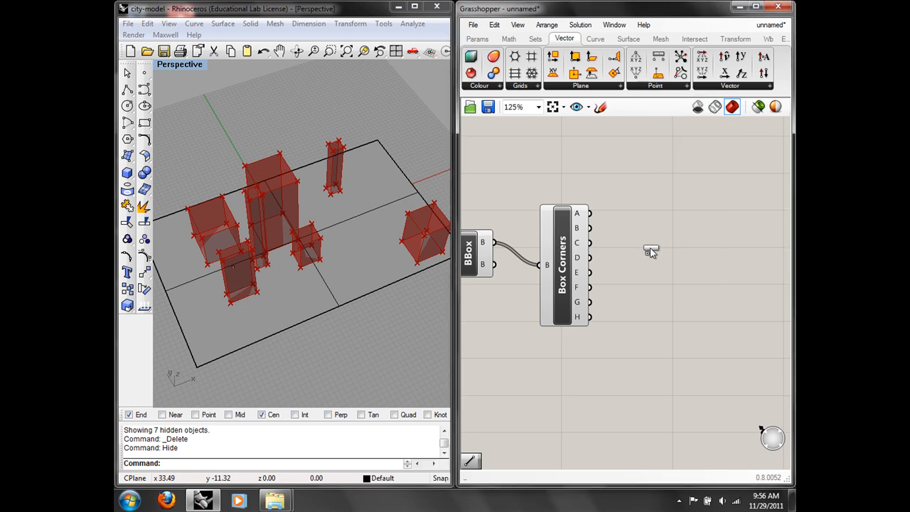
{"action": "left_click", "coordinate": [650, 250]}
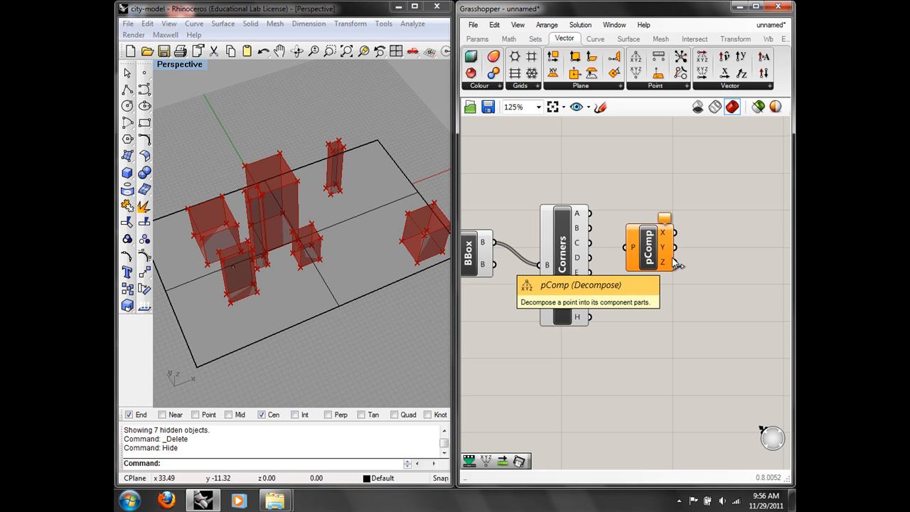
{"action": "left_click_drag", "start_coordinate": [591, 317], "coordinate": [687, 281]}
{"action": "left_click", "coordinate": [650, 246]}
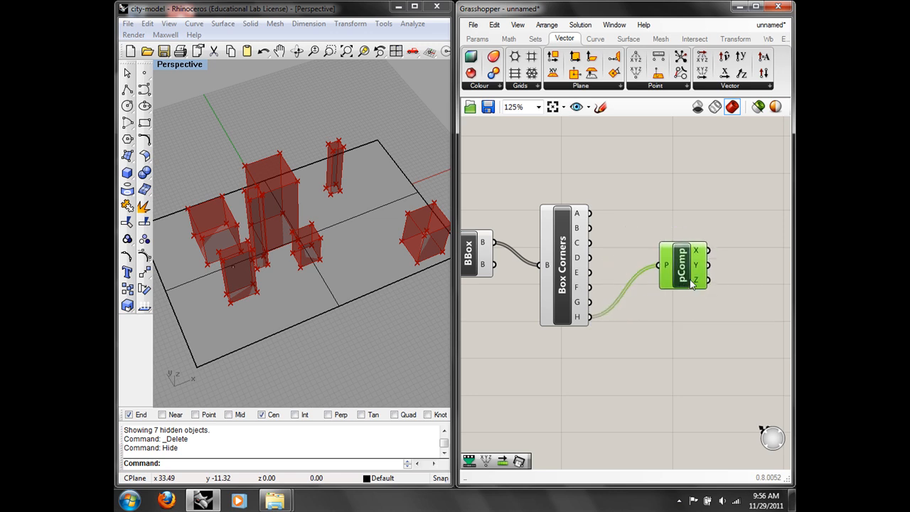
{"action": "mouse_move", "coordinate": [701, 285]}
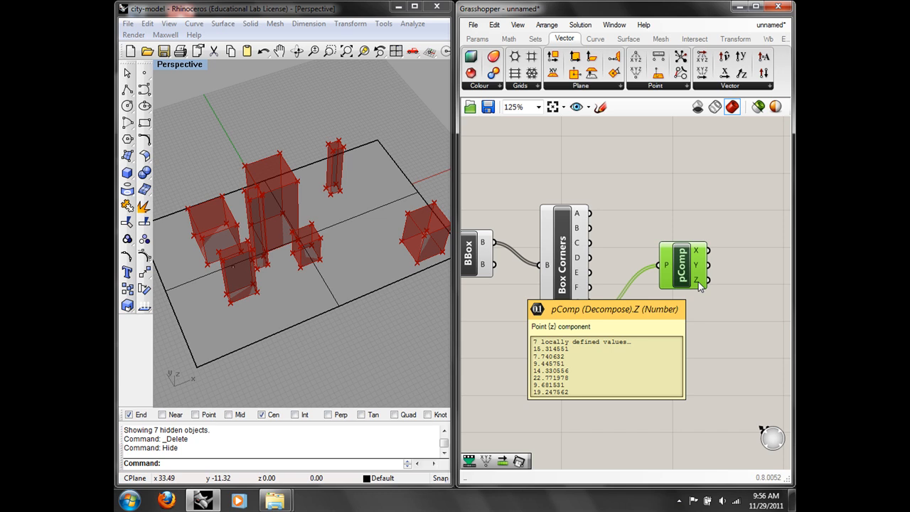
{"action": "left_click", "coordinate": [691, 212]}
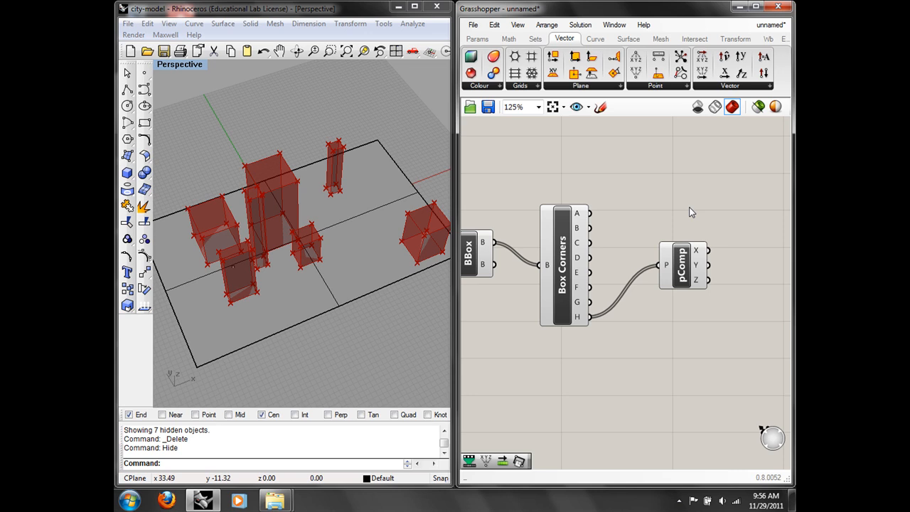
Step: Place a Gradient component below the Decompose component
{"action": "left_click", "coordinate": [478, 40]}
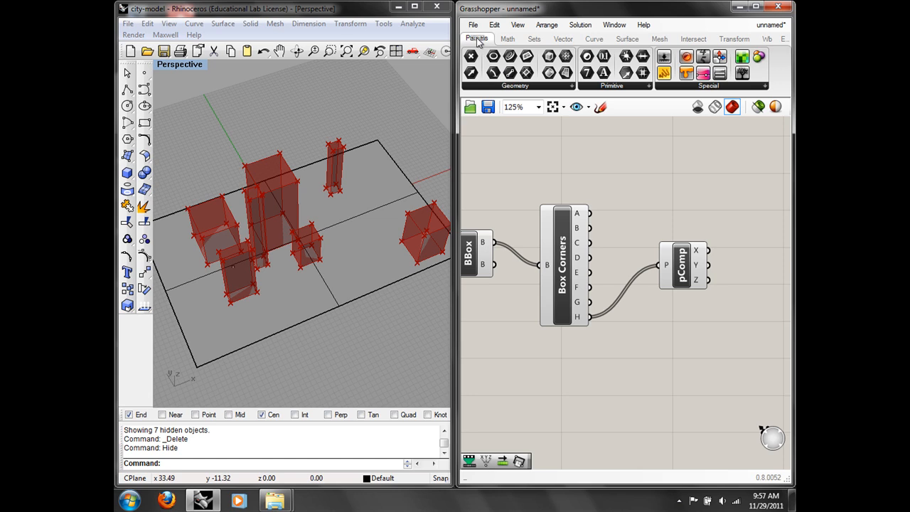
{"action": "left_click", "coordinate": [675, 88]}
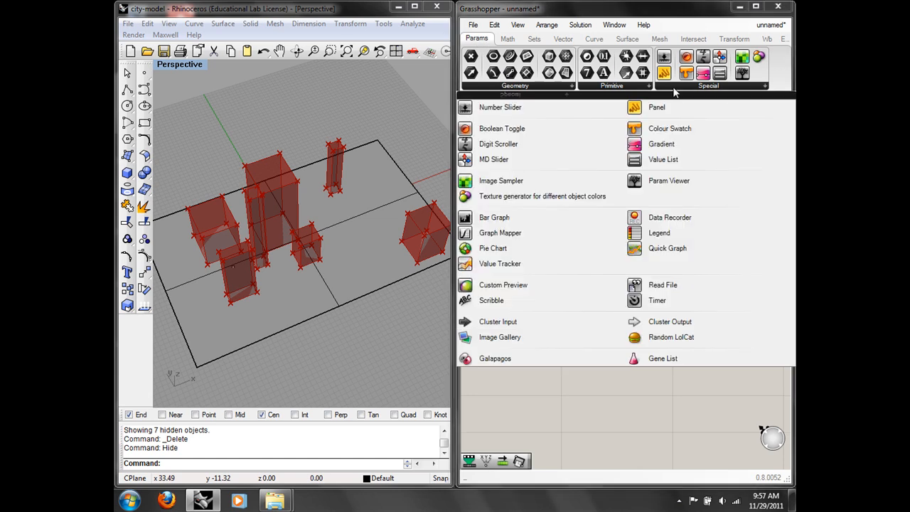
{"action": "left_click", "coordinate": [666, 145]}
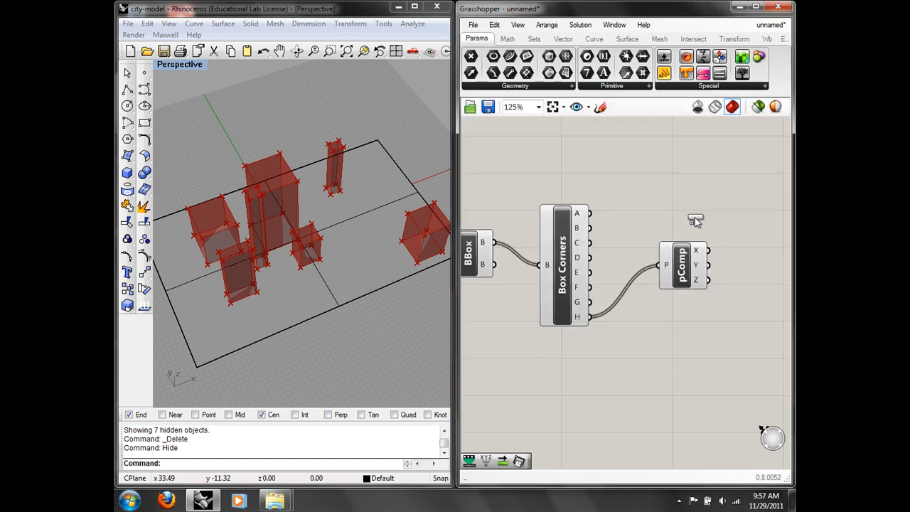
{"action": "left_click", "coordinate": [715, 201]}
{"action": "right_click_drag", "start_coordinate": [701, 238], "coordinate": [595, 239]}
{"action": "left_click_drag", "start_coordinate": [578, 215], "coordinate": [688, 376]}
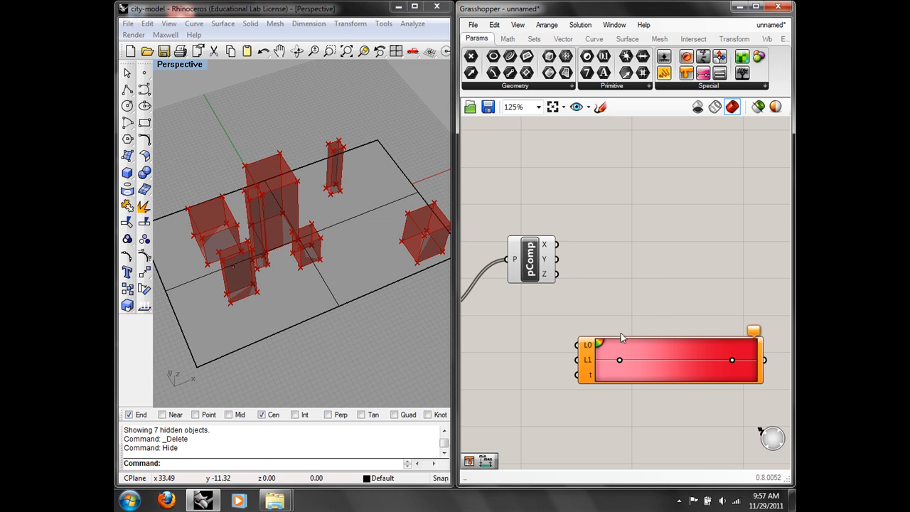
Step: Apply the green-yellow-red preset to the Gradient
{"action": "right_click", "coordinate": [599, 346]}
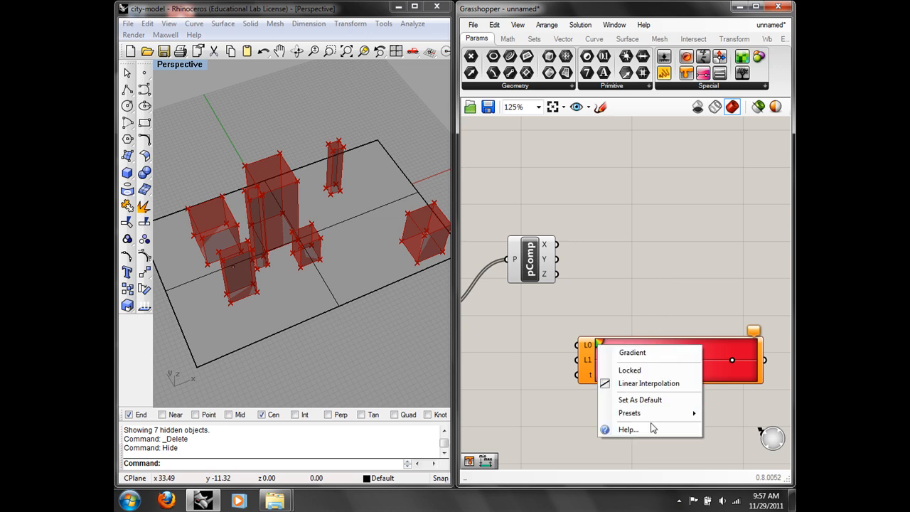
{"action": "mouse_move", "coordinate": [654, 421]}
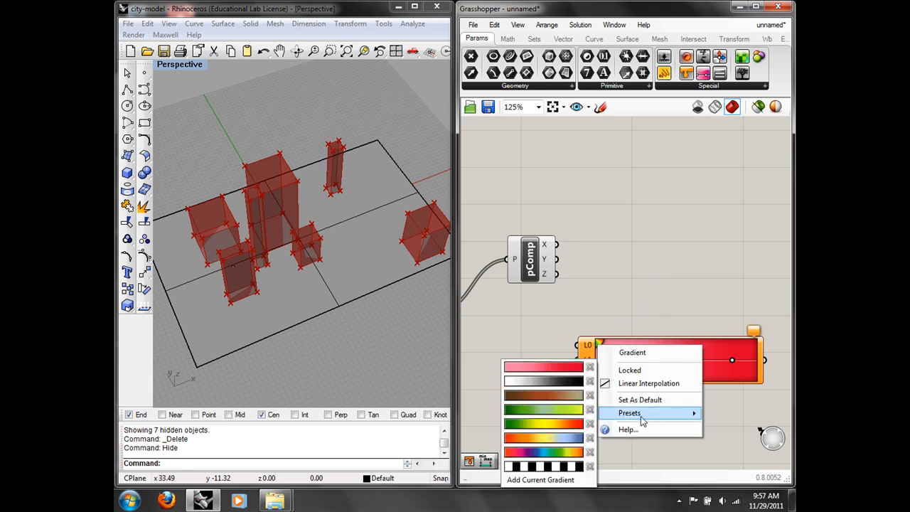
{"action": "left_click", "coordinate": [546, 426]}
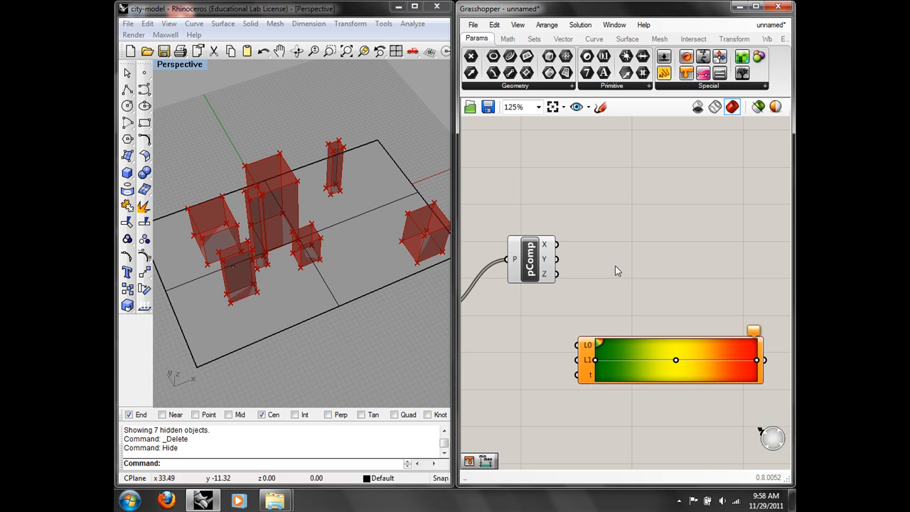
{"action": "mouse_move", "coordinate": [550, 278]}
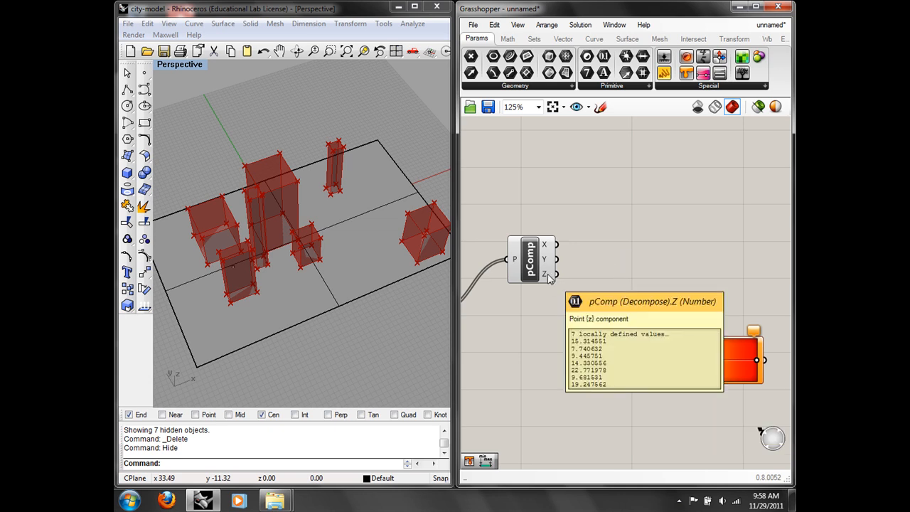
Step: Add Bounds and Deconstruct Domain components, feeding the heights' range into DomComp
{"action": "left_click", "coordinate": [507, 37]}
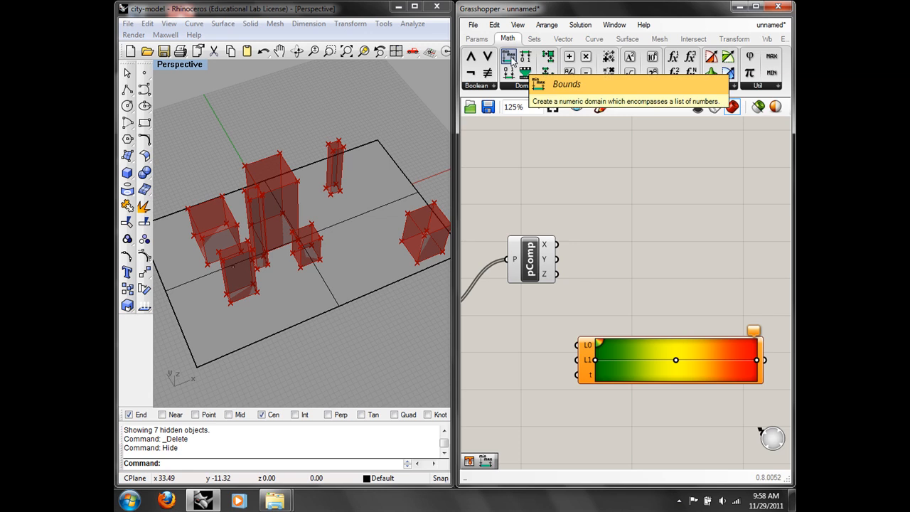
{"action": "left_click_drag", "start_coordinate": [511, 59], "coordinate": [589, 259]}
{"action": "mouse_move", "coordinate": [631, 263]}
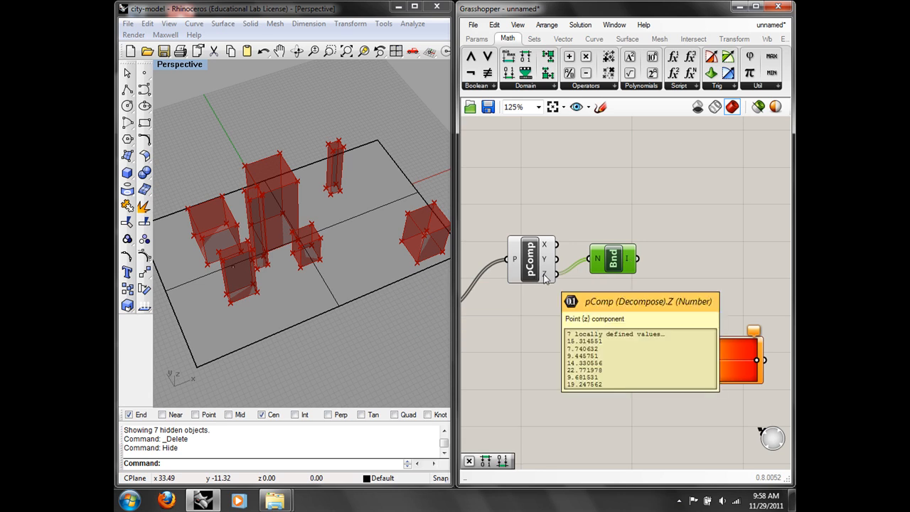
{"action": "mouse_move", "coordinate": [599, 265]}
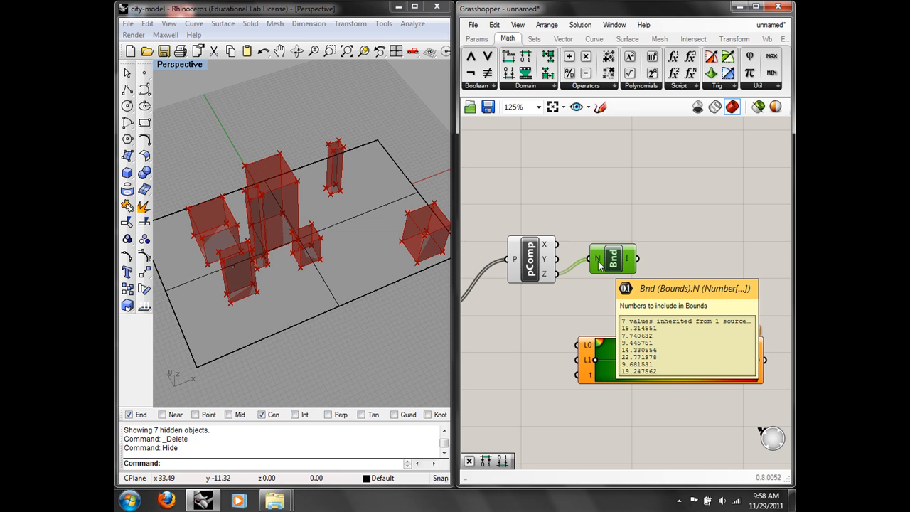
{"action": "left_click", "coordinate": [552, 87]}
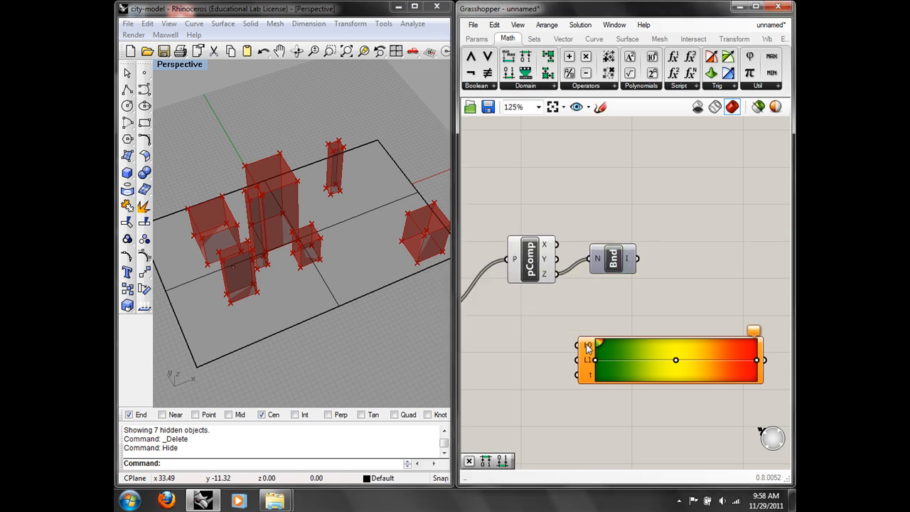
{"action": "left_click", "coordinate": [551, 86]}
{"action": "left_click", "coordinate": [542, 87]}
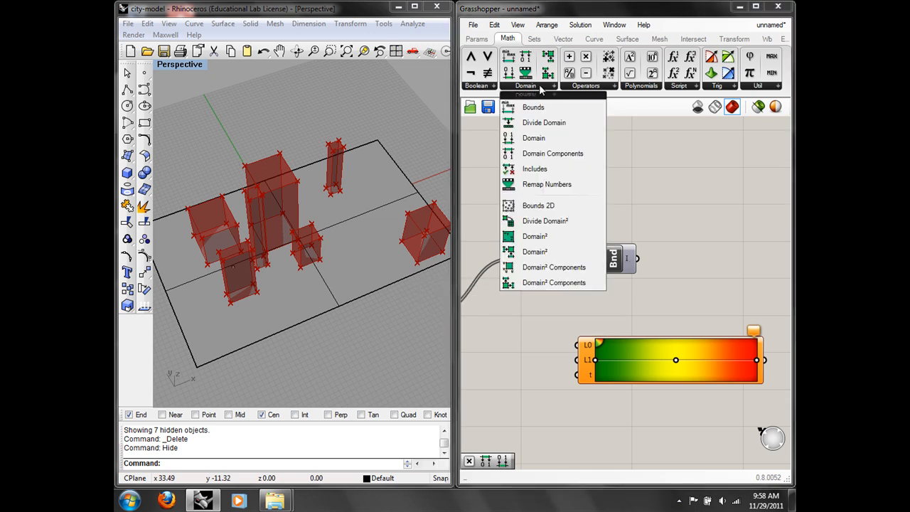
{"action": "left_click_drag", "start_coordinate": [568, 151], "coordinate": [652, 259]}
{"action": "left_click", "coordinate": [670, 254]}
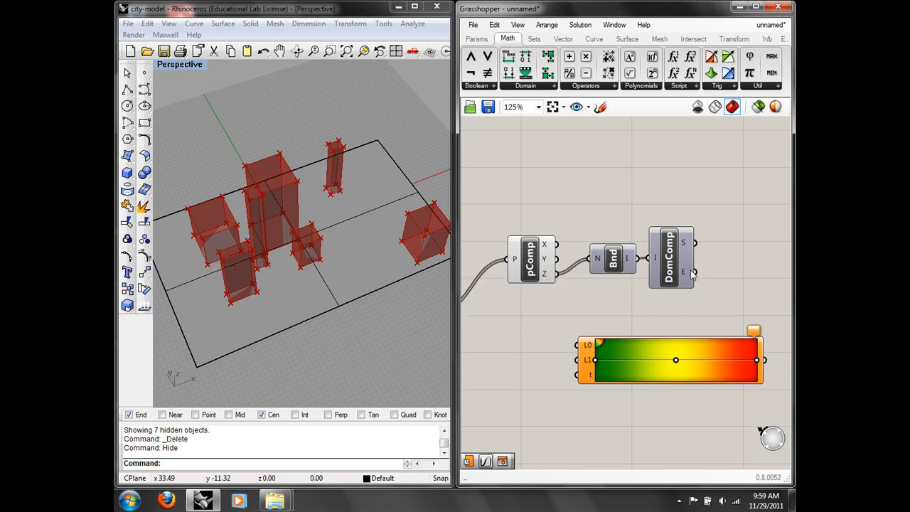
Step: Wire the range start and end into the Gradient's L0 and L1, and the heights into t
{"action": "right_click_drag", "start_coordinate": [691, 314], "coordinate": [605, 320]}
{"action": "mouse_move", "coordinate": [601, 339]}
{"action": "left_mouse_down"}
{"action": "mouse_move", "coordinate": [743, 266]}
{"action": "mouse_move", "coordinate": [752, 249]}
{"action": "left_mouse_up"}
{"action": "mouse_move", "coordinate": [609, 248]}
{"action": "left_mouse_down"}
{"action": "mouse_move", "coordinate": [643, 260]}
{"action": "mouse_move", "coordinate": [642, 274]}
{"action": "mouse_move", "coordinate": [696, 205]}
{"action": "mouse_move", "coordinate": [697, 171]}
{"action": "left_mouse_up"}
{"action": "scroll", "coordinate": [690, 270], "scroll_direction": "down", "scroll_amount": 2}
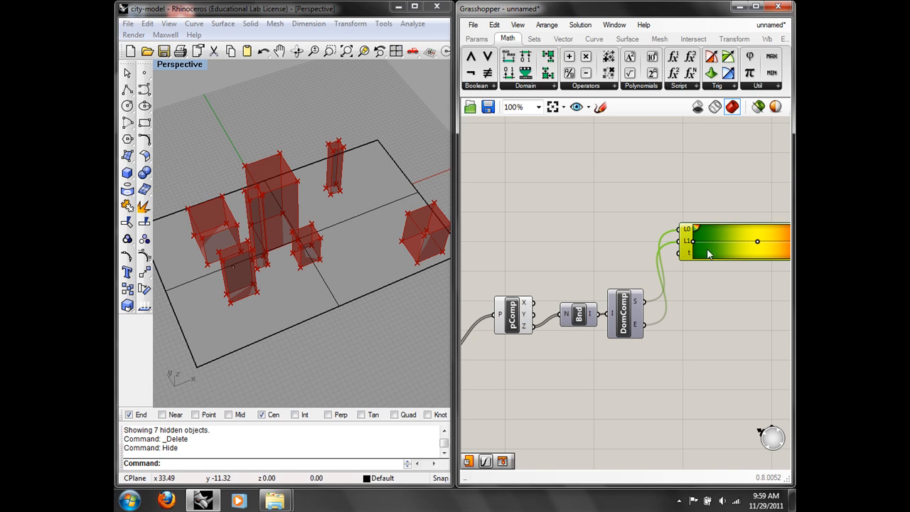
{"action": "left_click_drag", "start_coordinate": [703, 254], "coordinate": [632, 218]}
{"action": "scroll", "coordinate": [549, 265], "scroll_direction": "up", "scroll_amount": 1}
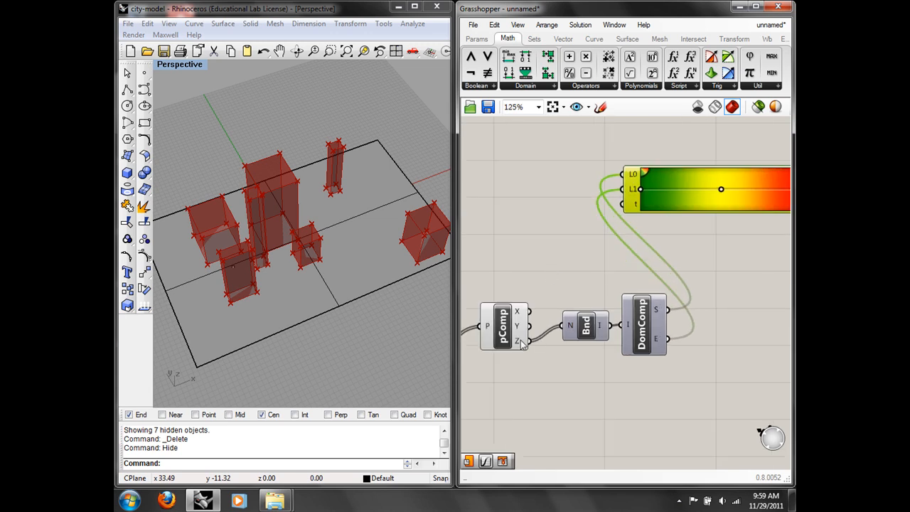
{"action": "left_click_drag", "start_coordinate": [527, 341], "coordinate": [625, 207]}
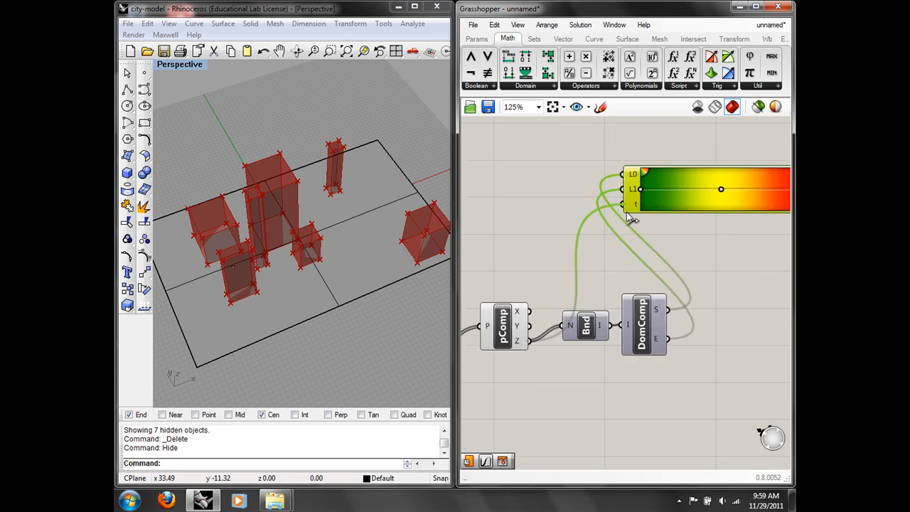
{"action": "right_click_drag", "start_coordinate": [778, 207], "coordinate": [676, 235]}
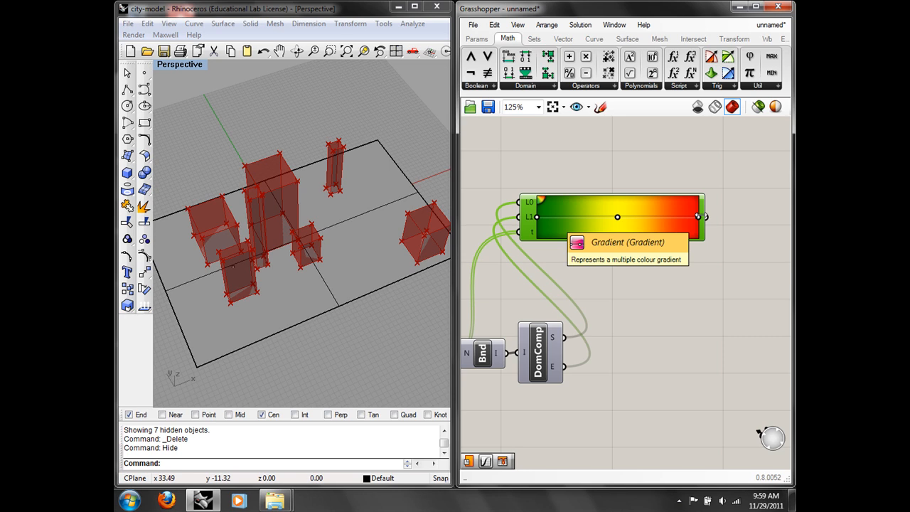
{"action": "scroll", "coordinate": [650, 172], "scroll_direction": "down", "scroll_amount": 2}
{"action": "right_click_drag", "start_coordinate": [650, 173], "coordinate": [677, 180]}
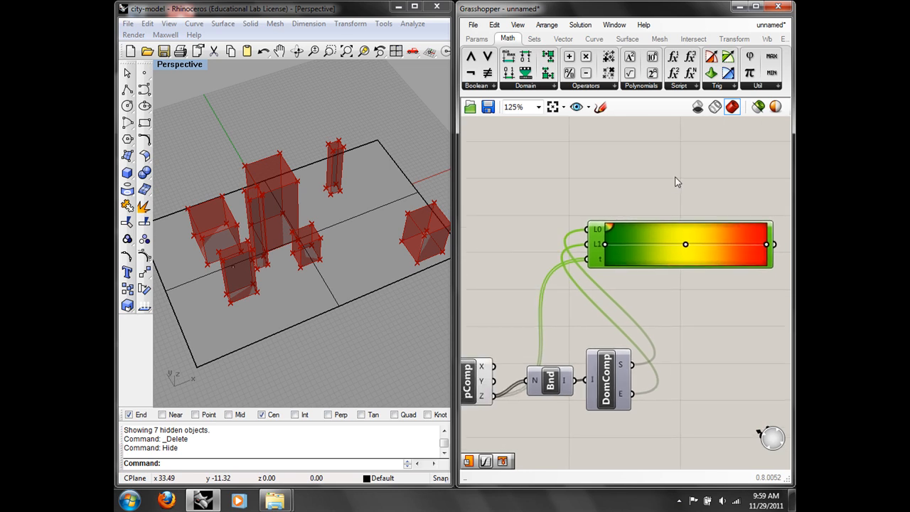
{"action": "left_click", "coordinate": [676, 180]}
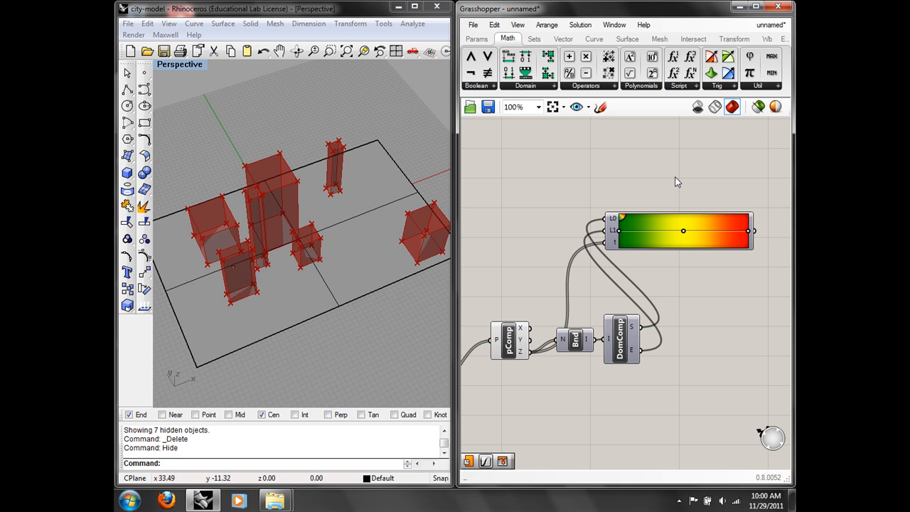
Step: Move the Geo component up and left beside BBox and Box Corners
{"action": "right_click_drag", "start_coordinate": [492, 246], "coordinate": [763, 185]}
{"action": "left_click_drag", "start_coordinate": [549, 248], "coordinate": [505, 227]}
{"action": "right_click_drag", "start_coordinate": [624, 177], "coordinate": [624, 211]}
{"action": "double_click", "coordinate": [602, 211]}
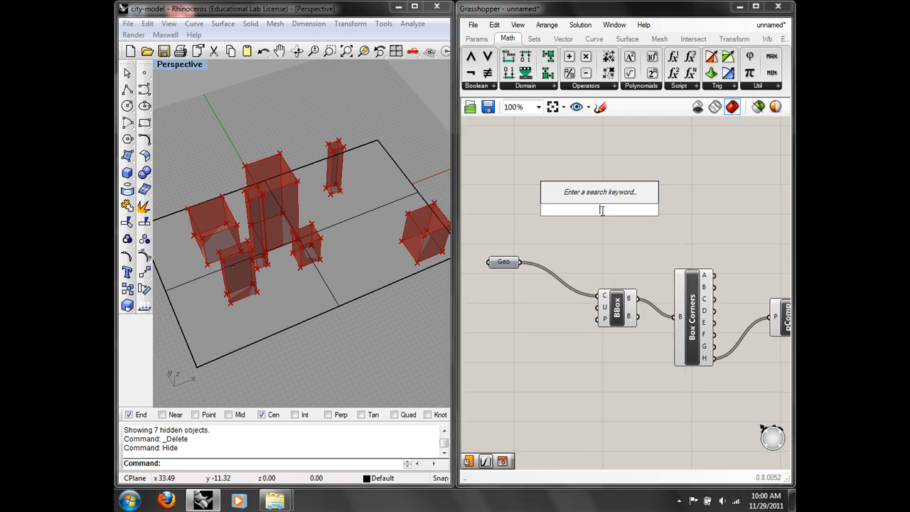
Step: Add a Mesh Brep component that meshes the building geometry from Geo
{"action": "left_click", "coordinate": [659, 39]}
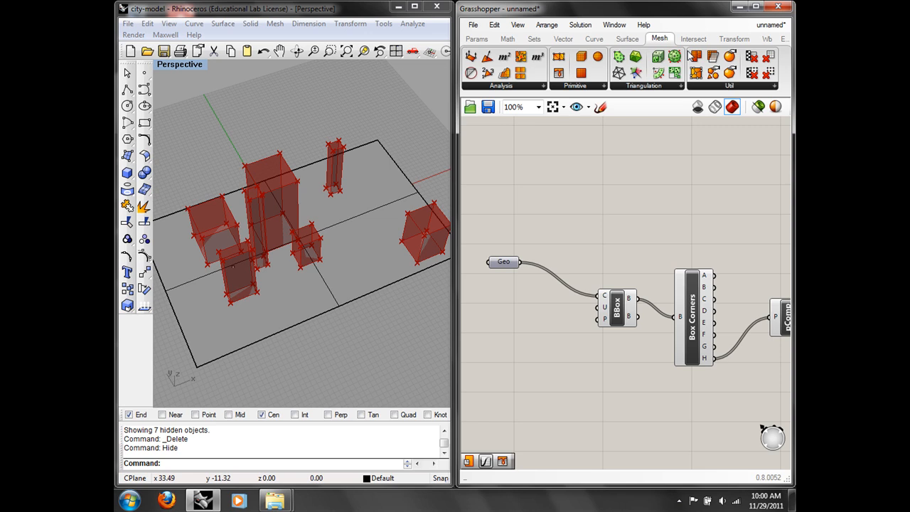
{"action": "left_click", "coordinate": [672, 91]}
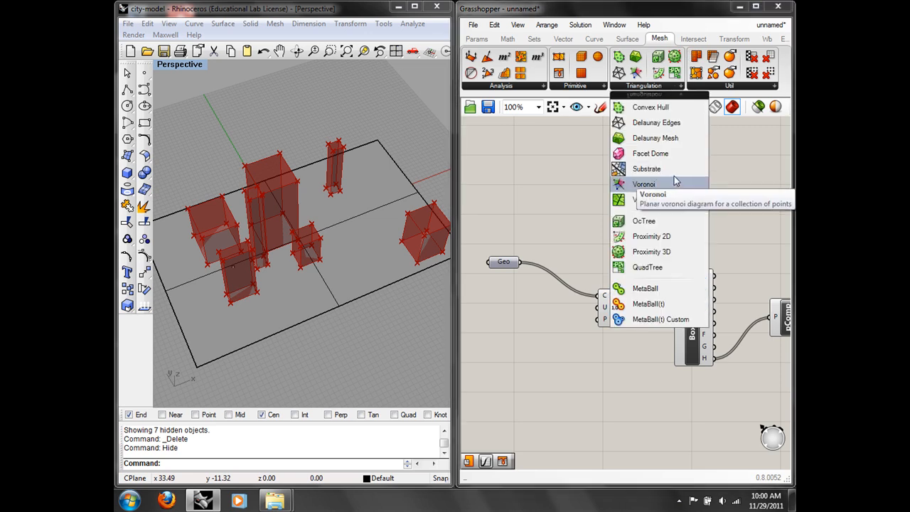
{"action": "left_click", "coordinate": [590, 88]}
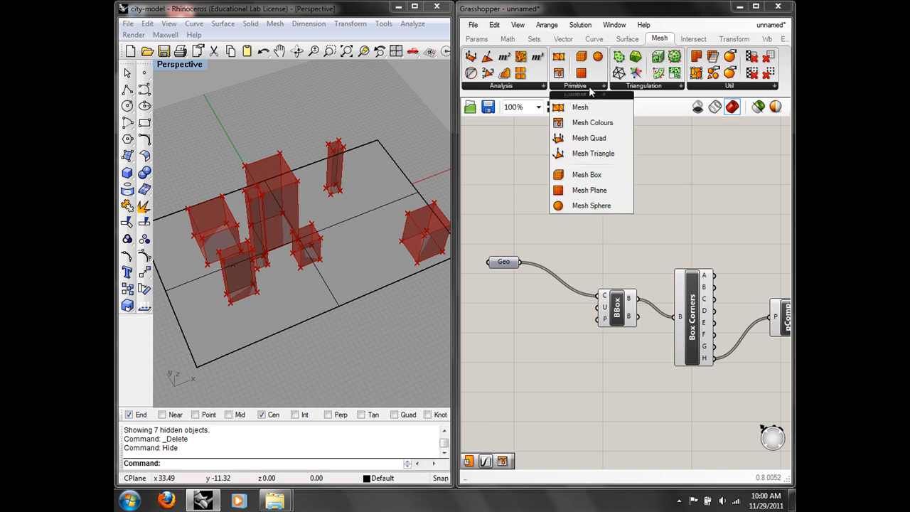
{"action": "left_click", "coordinate": [517, 87]}
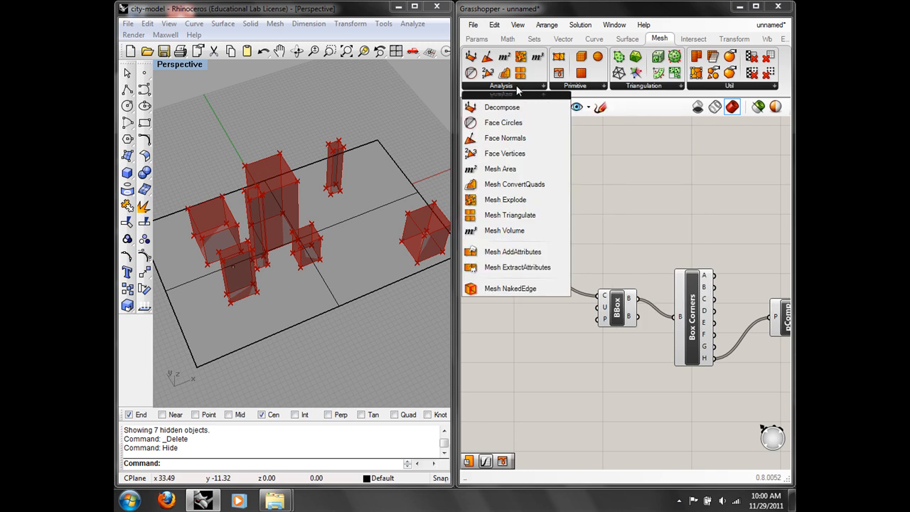
{"action": "left_click", "coordinate": [700, 87]}
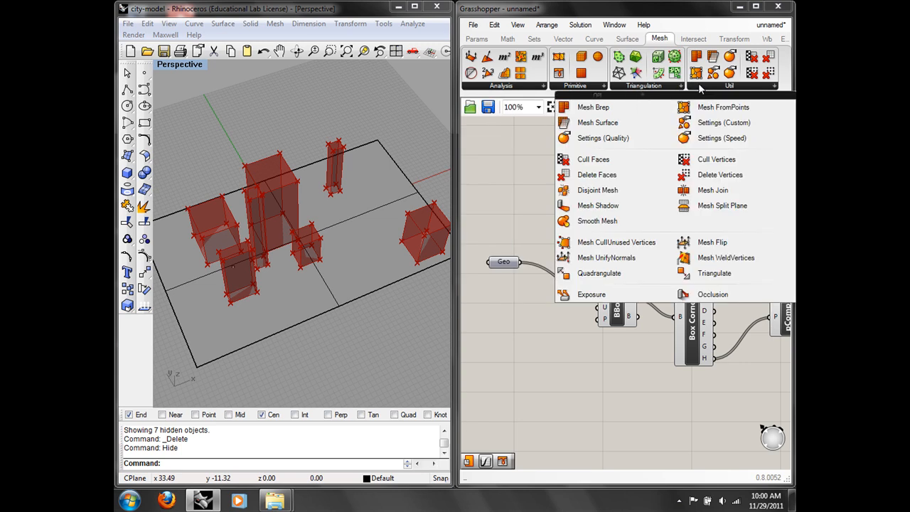
{"action": "left_click", "coordinate": [607, 108]}
{"action": "left_click", "coordinate": [584, 215]}
{"action": "left_click_drag", "start_coordinate": [521, 262], "coordinate": [567, 209]}
{"action": "mouse_move", "coordinate": [595, 219]}
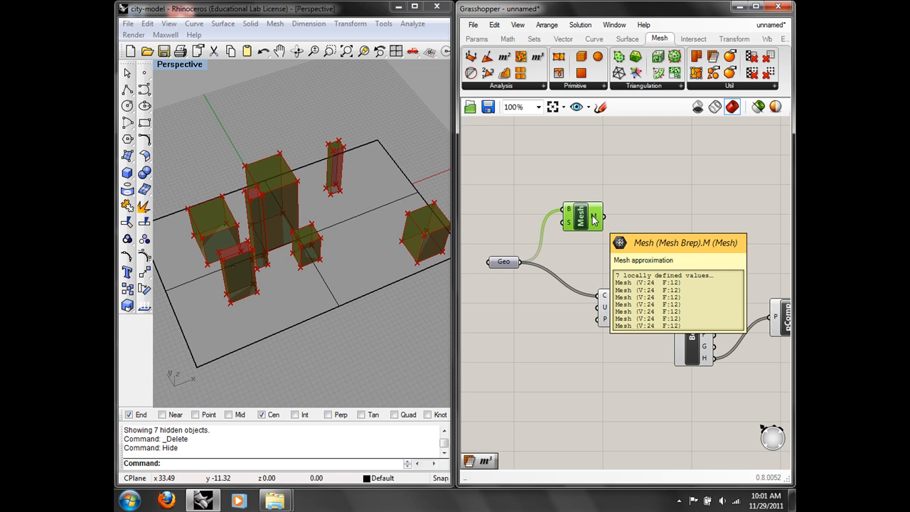
{"action": "left_click", "coordinate": [626, 212]}
{"action": "right_click_drag", "start_coordinate": [627, 212], "coordinate": [567, 203]}
{"action": "left_click_drag", "start_coordinate": [534, 210], "coordinate": [629, 177]}
{"action": "right_click_drag", "start_coordinate": [699, 197], "coordinate": [651, 203]}
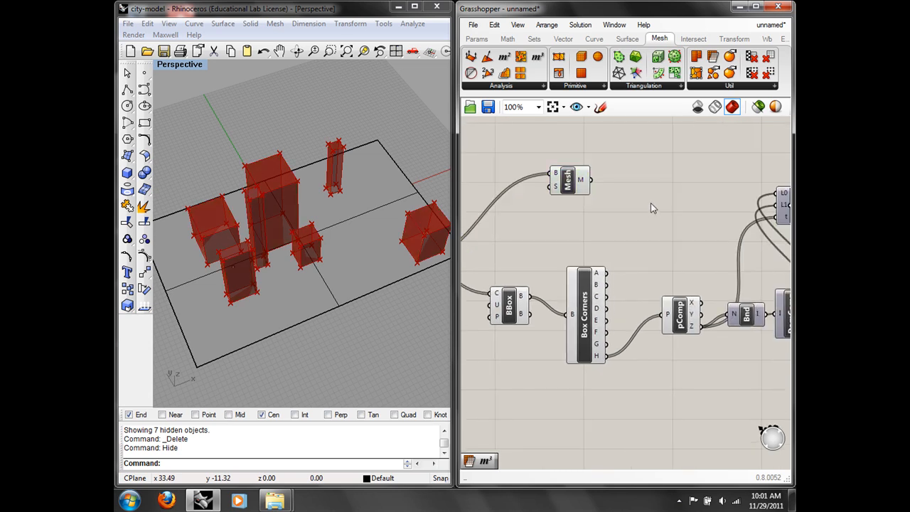
Step: Add a Mesh Colours component fed by the building meshes and the gradient colours
{"action": "double_click", "coordinate": [650, 202]}
{"action": "type", "text": "mesh colo"}
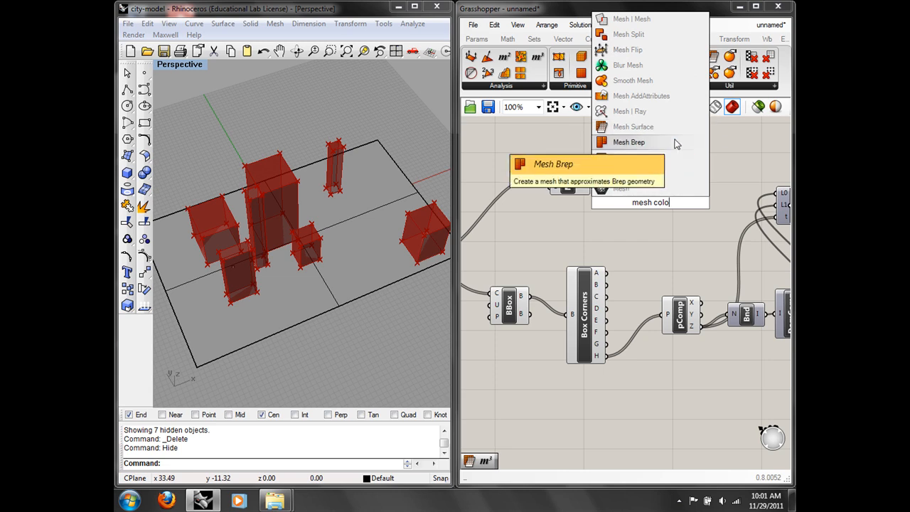
{"action": "left_click", "coordinate": [661, 157]}
{"action": "left_click_drag", "start_coordinate": [590, 180], "coordinate": [636, 196]}
{"action": "mouse_move", "coordinate": [637, 200]}
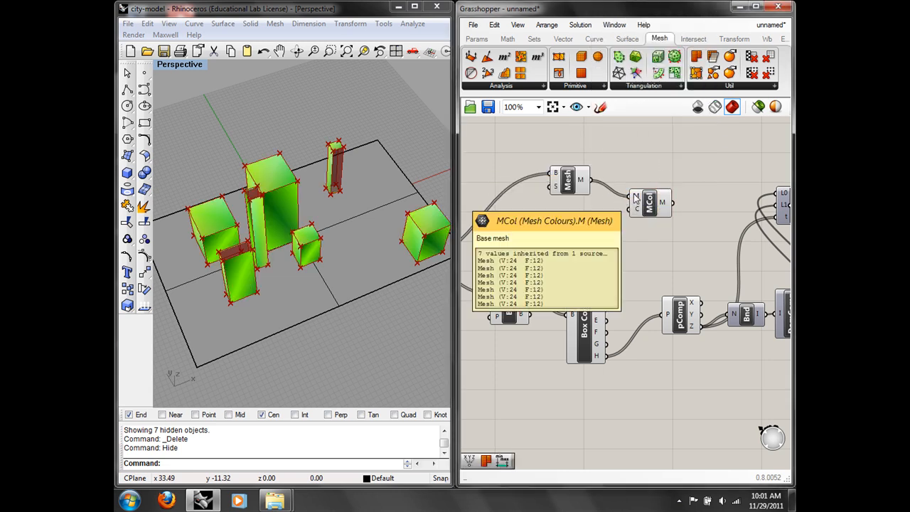
{"action": "right_click_drag", "start_coordinate": [658, 206], "coordinate": [509, 194]}
{"action": "left_click_drag", "start_coordinate": [498, 195], "coordinate": [756, 142]}
{"action": "right_click_drag", "start_coordinate": [756, 142], "coordinate": [570, 159]}
{"action": "left_click_drag", "start_coordinate": [571, 162], "coordinate": [647, 168]}
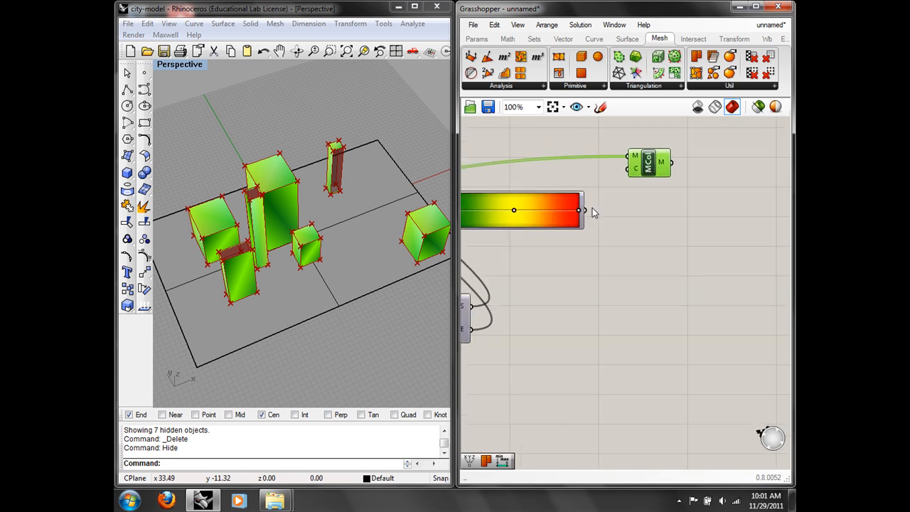
{"action": "left_click_drag", "start_coordinate": [628, 177], "coordinate": [627, 178]}
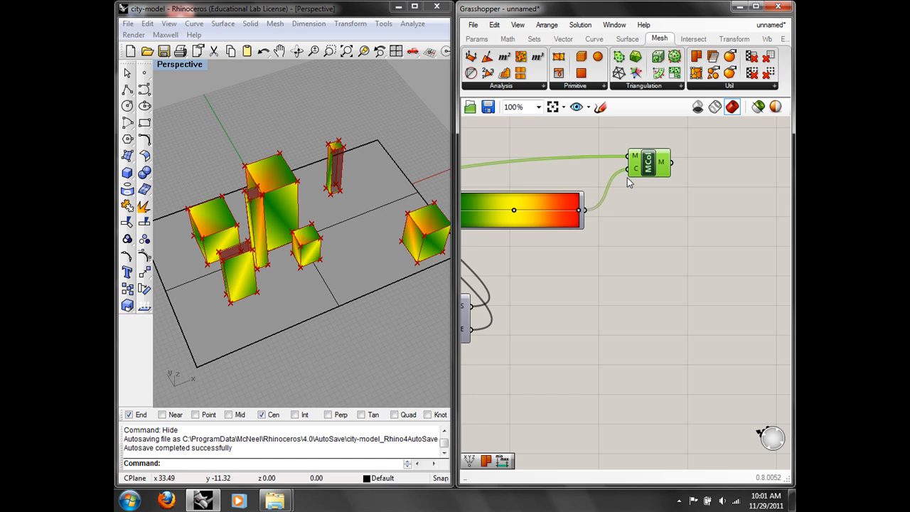
{"action": "mouse_move", "coordinate": [639, 175]}
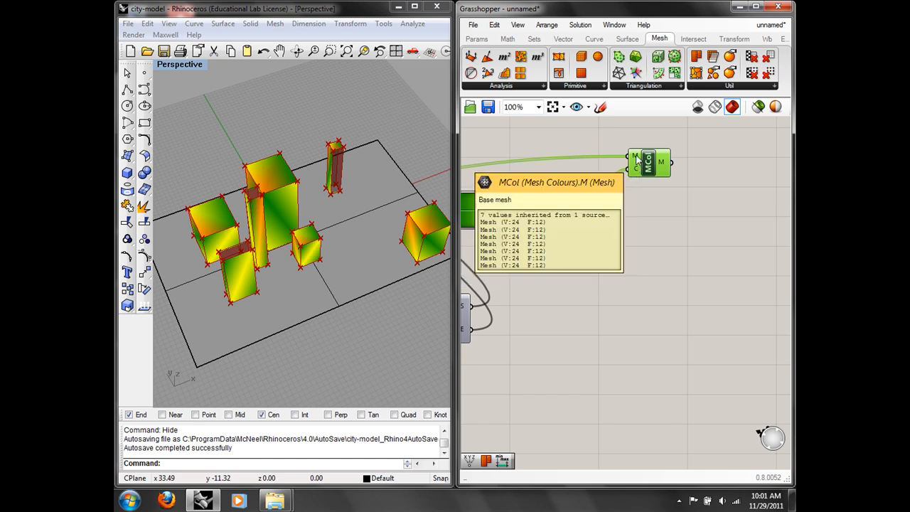
Step: Graft the Mesh Colours C input and flatten its M input so each building gets one colour
{"action": "right_click", "coordinate": [635, 170]}
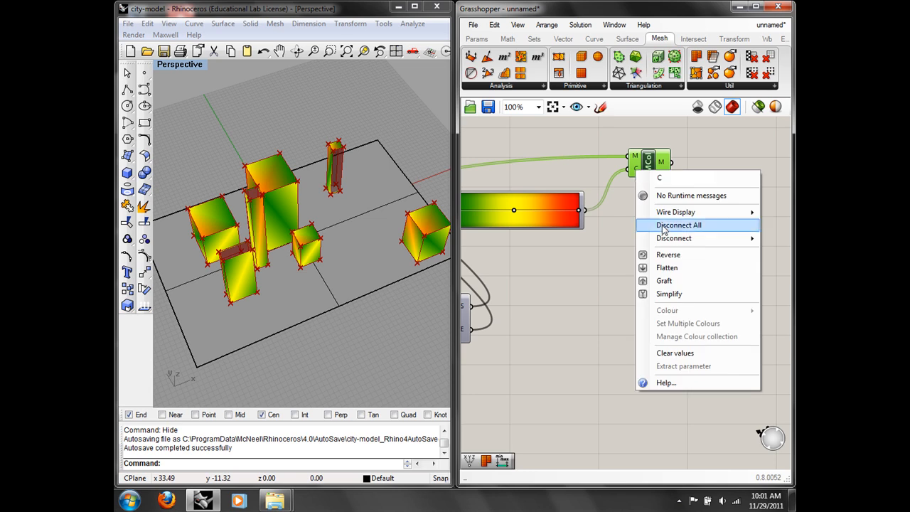
{"action": "left_click", "coordinate": [666, 282]}
{"action": "right_click", "coordinate": [634, 155]}
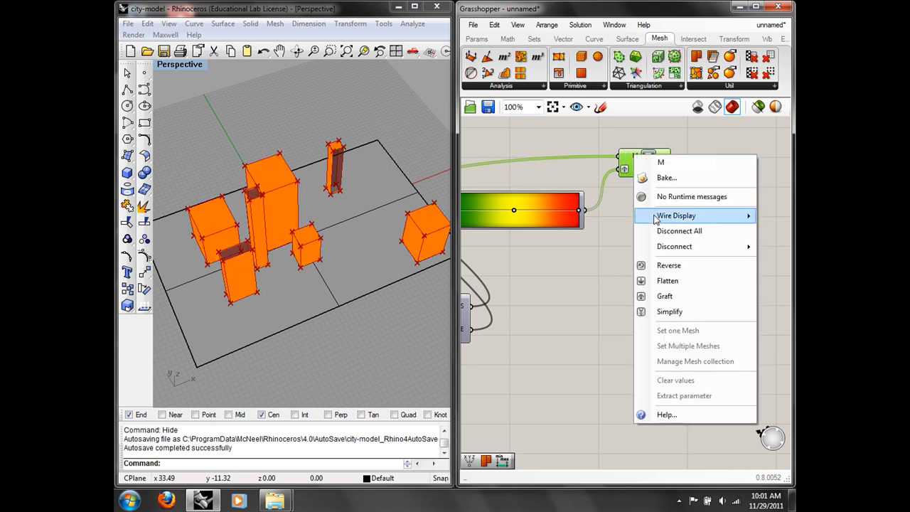
{"action": "left_click", "coordinate": [665, 286]}
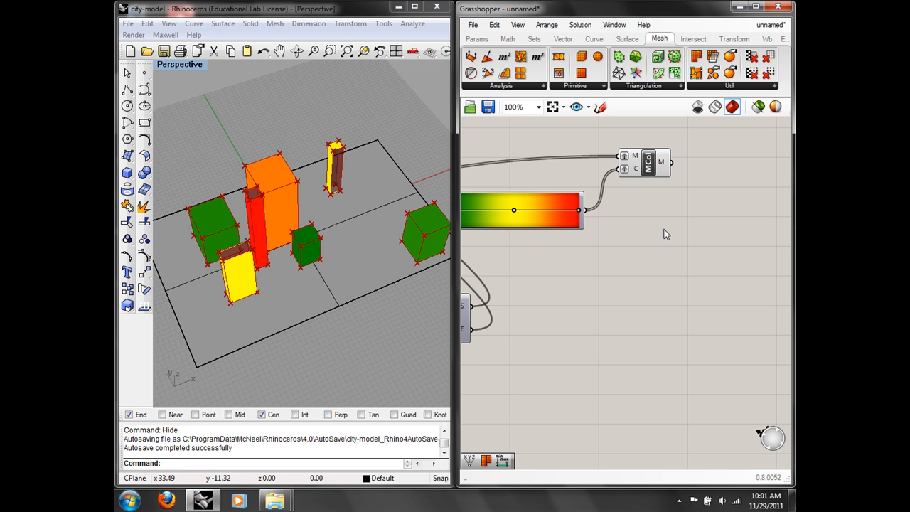
Step: Turn off the Mesh component's preview
{"action": "right_click_drag", "start_coordinate": [217, 315], "coordinate": [428, 247]}
{"action": "right_click_drag", "start_coordinate": [603, 260], "coordinate": [782, 241]}
{"action": "right_click_drag", "start_coordinate": [656, 223], "coordinate": [585, 275]}
{"action": "right_click_drag", "start_coordinate": [487, 239], "coordinate": [779, 233]}
{"action": "right_click", "coordinate": [622, 212]}
{"action": "left_click", "coordinate": [645, 240]}
{"action": "left_click", "coordinate": [604, 245]}
Step: Turn off preview for BBox, Box Corners and pComp, then inspect the coloured buildings
{"action": "right_click_drag", "start_coordinate": [675, 287], "coordinate": [613, 264]}
{"action": "scroll", "coordinate": [617, 272], "scroll_direction": "down", "scroll_amount": 1}
{"action": "left_click_drag", "start_coordinate": [662, 359], "coordinate": [476, 251]}
{"action": "right_click", "coordinate": [561, 220]}
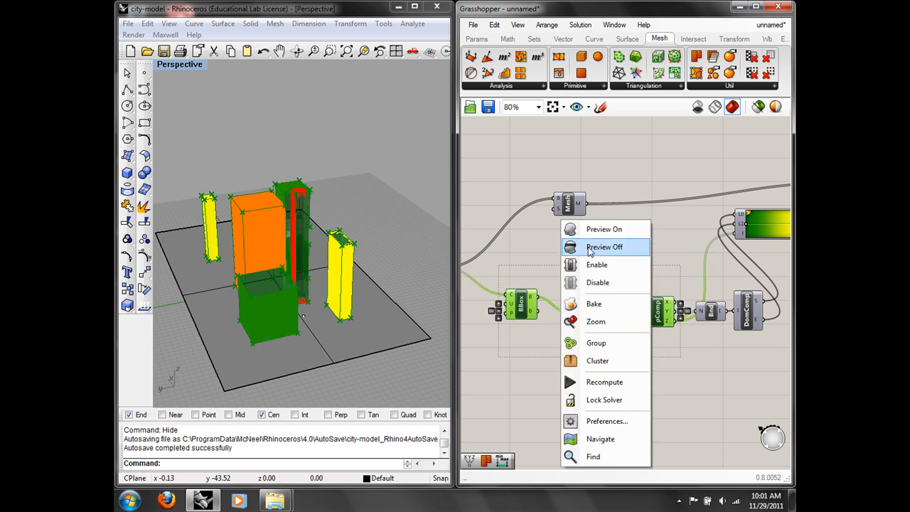
{"action": "left_click", "coordinate": [589, 252]}
{"action": "right_click_drag", "start_coordinate": [404, 242], "coordinate": [420, 141]}
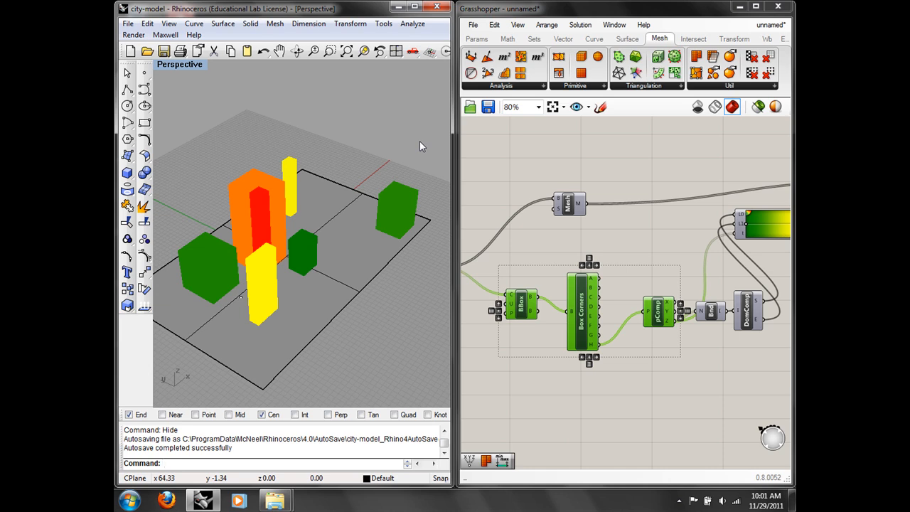
{"action": "right_click_drag", "start_coordinate": [629, 264], "coordinate": [685, 269]}
Step: Pan across the canvas to review Geo, Box Corners, Mesh, the gradient and bounds
{"action": "left_click", "coordinate": [616, 274]}
{"action": "scroll", "coordinate": [577, 270], "scroll_direction": "up", "scroll_amount": 1}
{"action": "right_click_drag", "start_coordinate": [575, 266], "coordinate": [641, 250]}
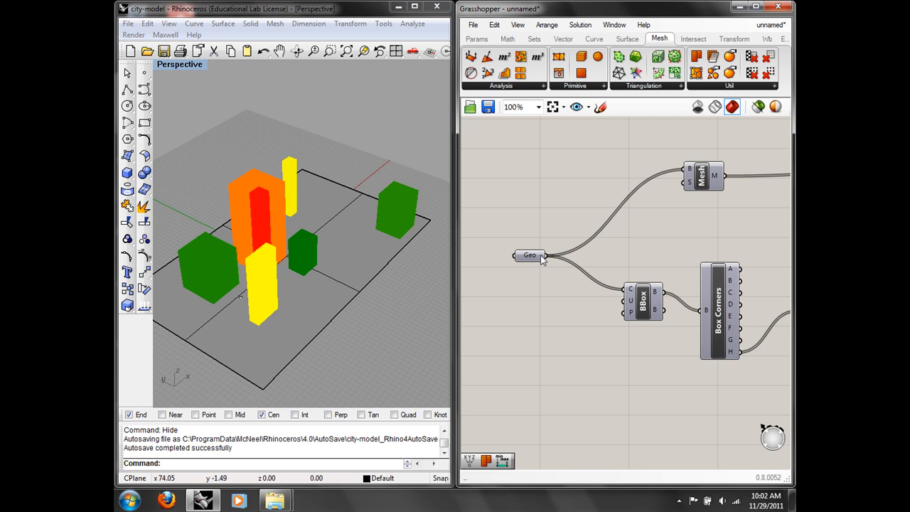
{"action": "right_click_drag", "start_coordinate": [542, 260], "coordinate": [485, 235]}
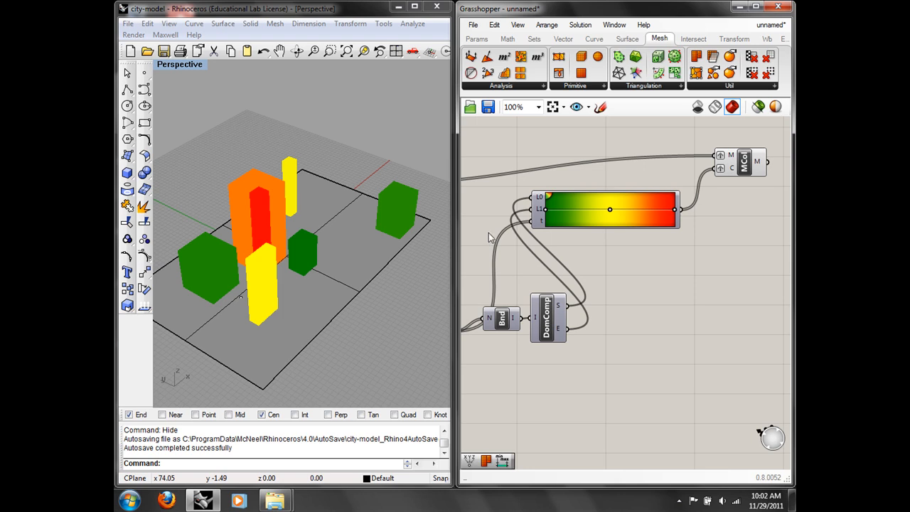
{"action": "mouse_move", "coordinate": [538, 212]}
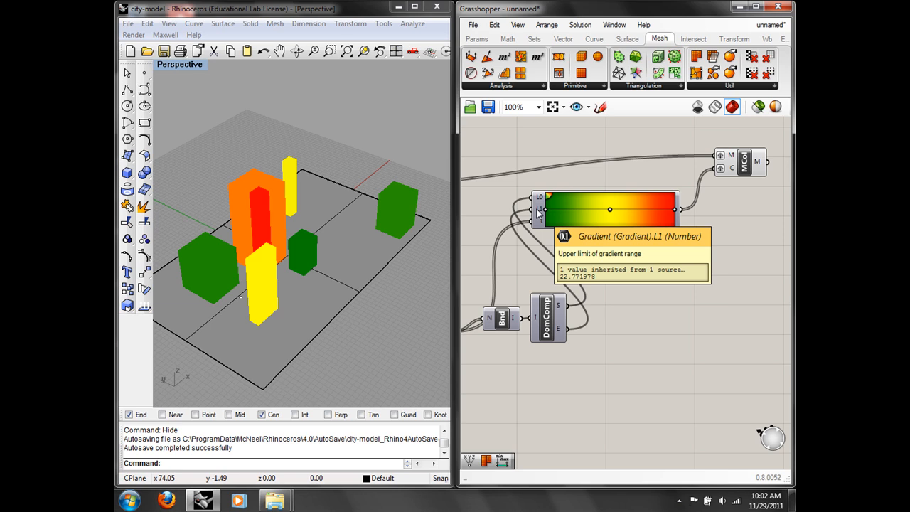
{"action": "right_click_drag", "start_coordinate": [595, 255], "coordinate": [742, 231]}
{"action": "right_click_drag", "start_coordinate": [624, 235], "coordinate": [686, 206]}
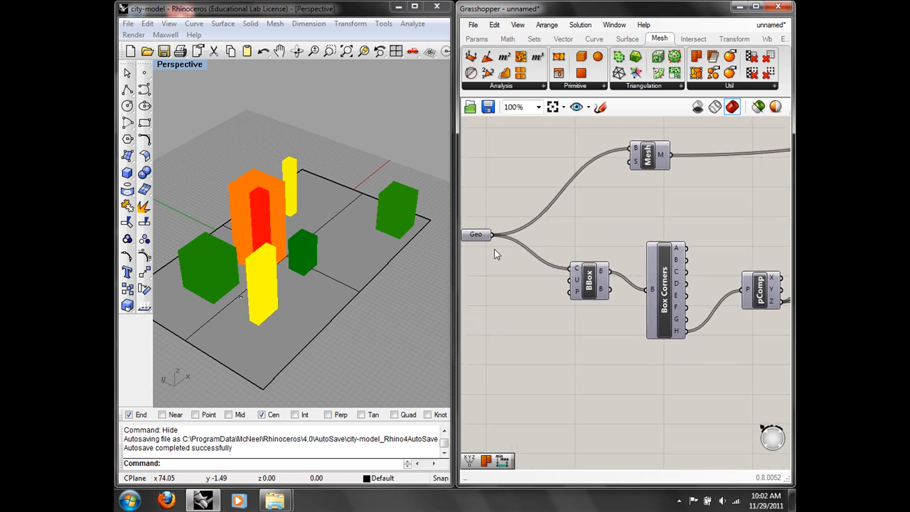
{"action": "left_click", "coordinate": [659, 277]}
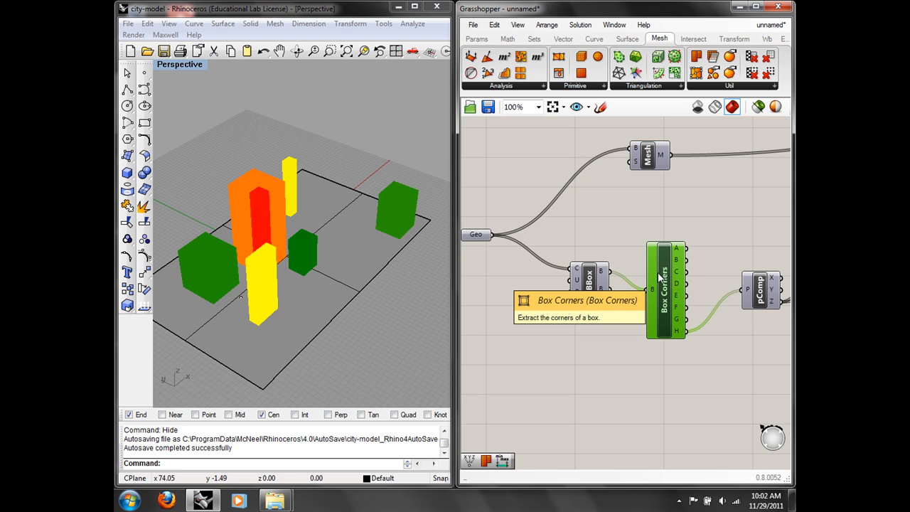
{"action": "right_click_drag", "start_coordinate": [723, 254], "coordinate": [528, 230]}
{"action": "right_click_drag", "start_coordinate": [656, 220], "coordinate": [656, 265]}
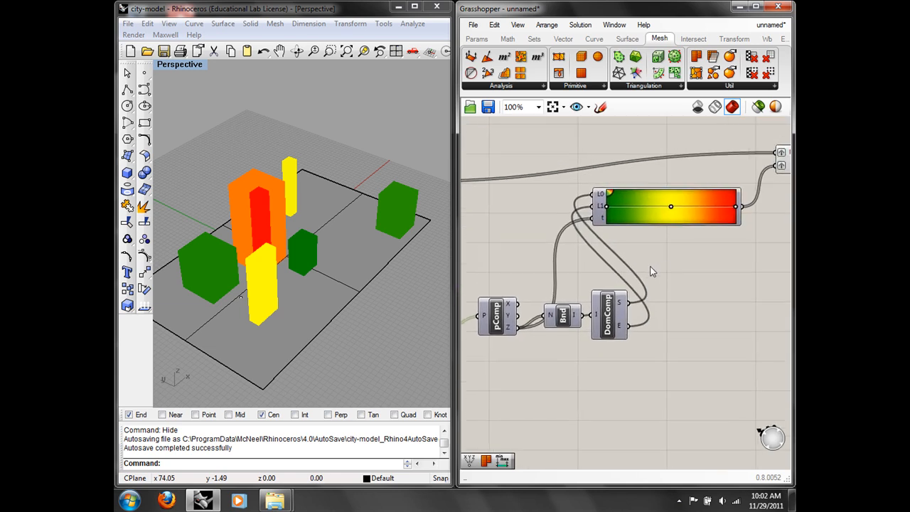
Step: Nudge the Bnd, DomComp and Gradient components into tidier positions
{"action": "left_click_drag", "start_coordinate": [569, 320], "coordinate": [569, 346]}
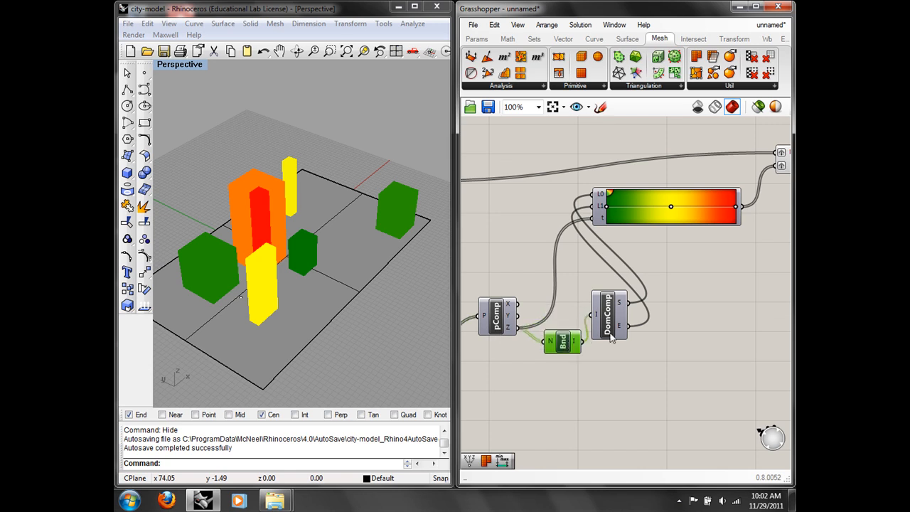
{"action": "left_click_drag", "start_coordinate": [610, 323], "coordinate": [632, 341]}
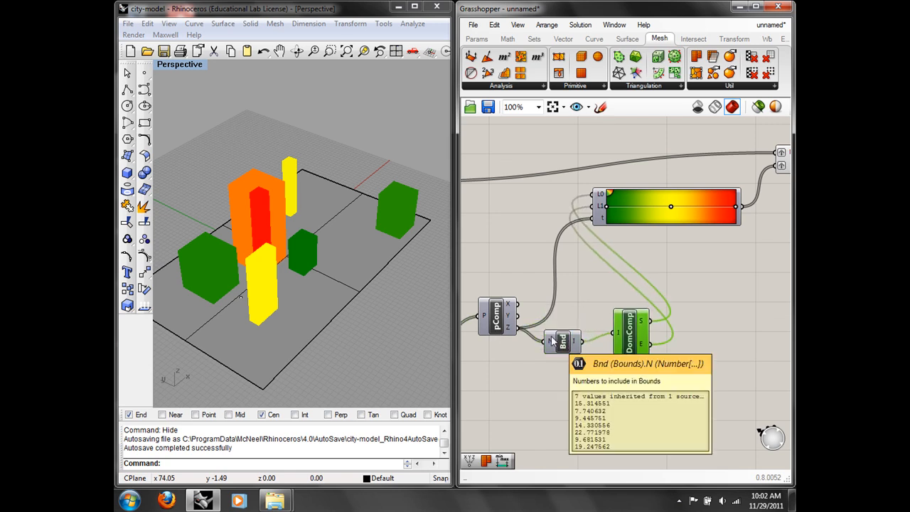
{"action": "left_click_drag", "start_coordinate": [626, 222], "coordinate": [647, 231]}
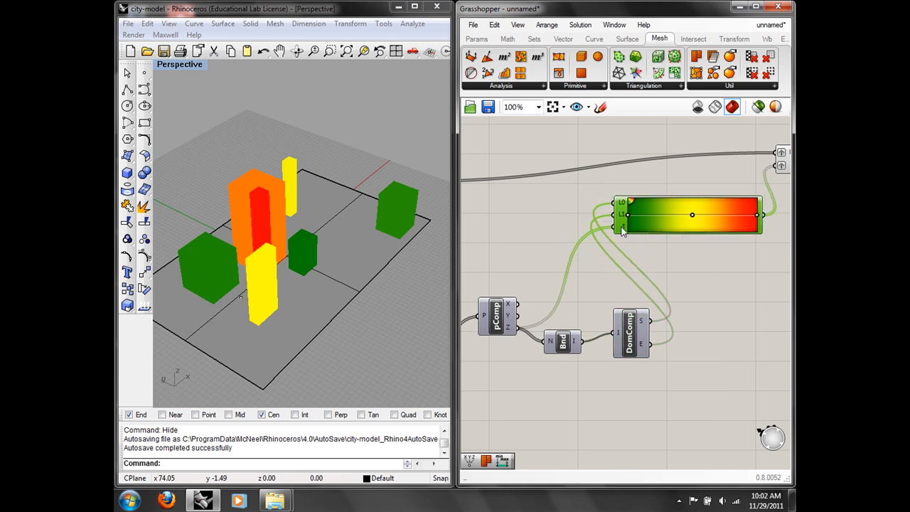
{"action": "mouse_move", "coordinate": [623, 231]}
Step: Reposition the Mesh and Mesh Colours components slightly
{"action": "right_click_drag", "start_coordinate": [668, 266], "coordinate": [560, 280]}
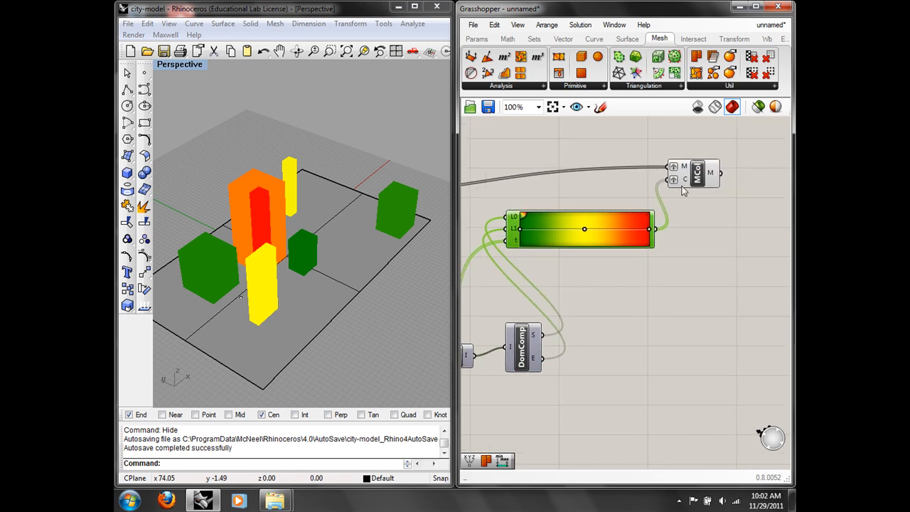
{"action": "mouse_move", "coordinate": [687, 184]}
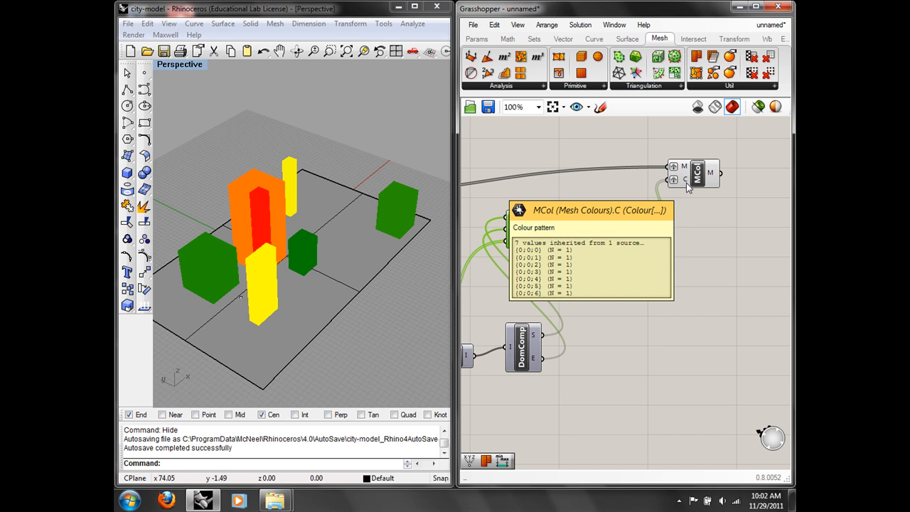
{"action": "right_click_drag", "start_coordinate": [550, 212], "coordinate": [792, 300]}
{"action": "right_click_drag", "start_coordinate": [477, 341], "coordinate": [565, 281]}
{"action": "left_click_drag", "start_coordinate": [668, 224], "coordinate": [648, 215]}
{"action": "right_click_drag", "start_coordinate": [648, 244], "coordinate": [495, 250]}
{"action": "right_click_drag", "start_coordinate": [683, 229], "coordinate": [471, 251]}
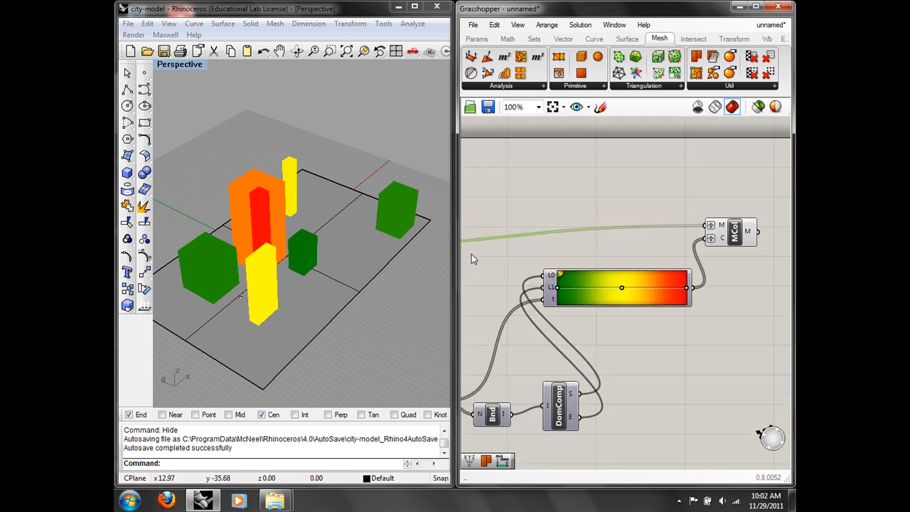
{"action": "left_click_drag", "start_coordinate": [727, 235], "coordinate": [732, 230]}
{"action": "right_click_drag", "start_coordinate": [719, 288], "coordinate": [701, 259]}
Step: Switch the Gradient to the red-yellow-blue preset, tinting short buildings orange-red and tall ones blue
{"action": "left_click", "coordinate": [708, 263]}
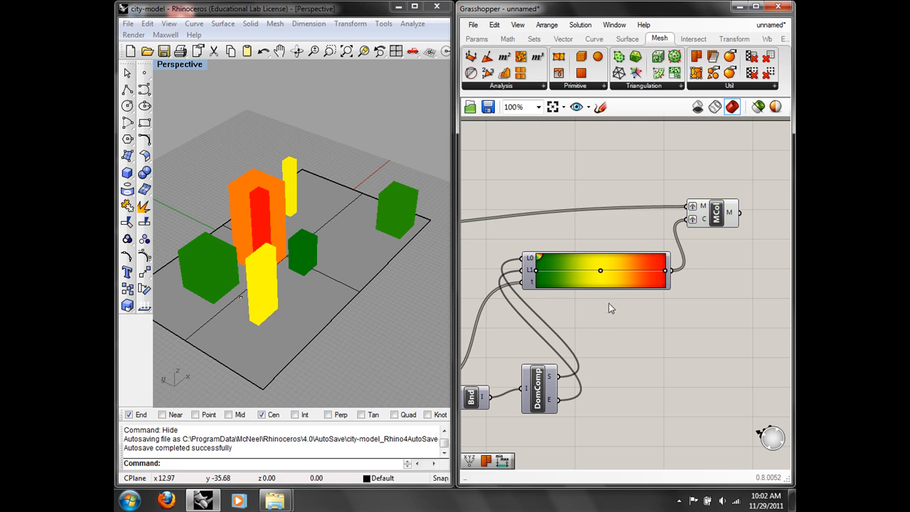
{"action": "right_click", "coordinate": [620, 268]}
{"action": "mouse_move", "coordinate": [667, 340]}
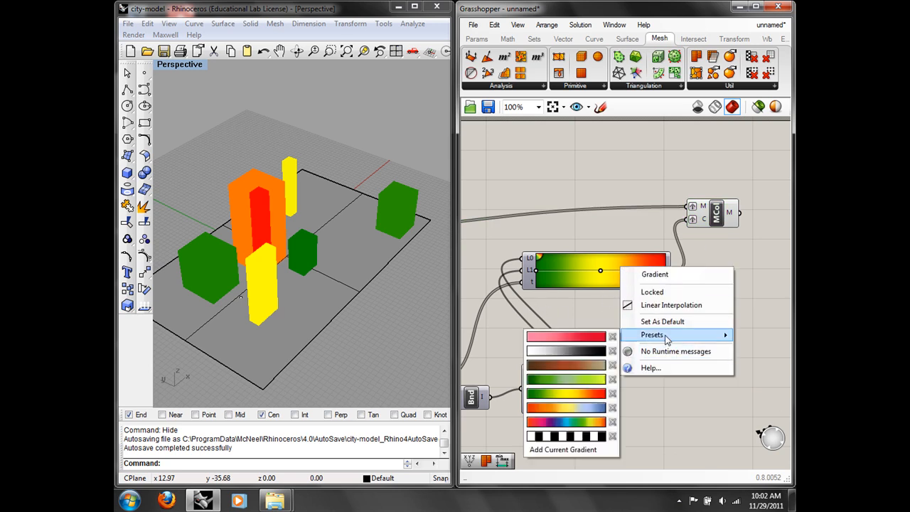
{"action": "left_click", "coordinate": [586, 337]}
{"action": "right_click_drag", "start_coordinate": [312, 268], "coordinate": [356, 219]}
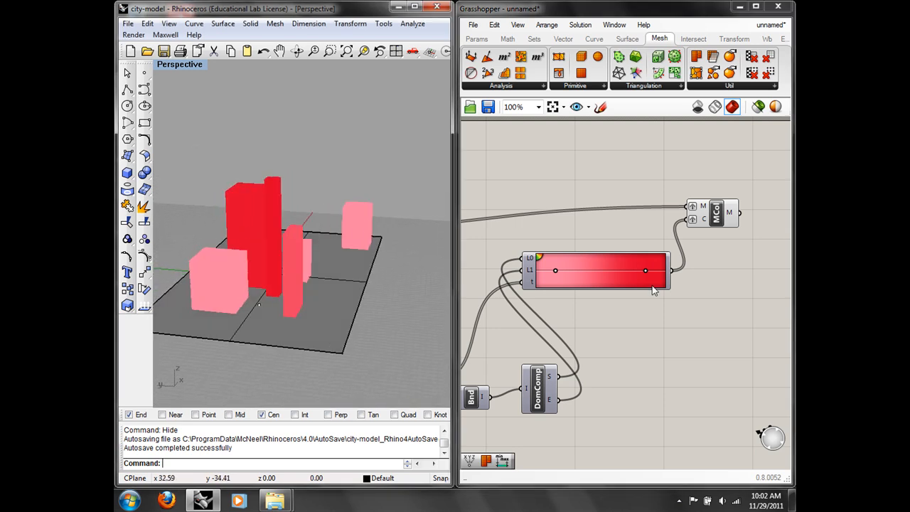
{"action": "mouse_move", "coordinate": [555, 272]}
{"action": "left_mouse_down"}
{"action": "mouse_move", "coordinate": [613, 270]}
{"action": "mouse_move", "coordinate": [564, 270]}
{"action": "left_mouse_up"}
{"action": "right_click", "coordinate": [601, 276]}
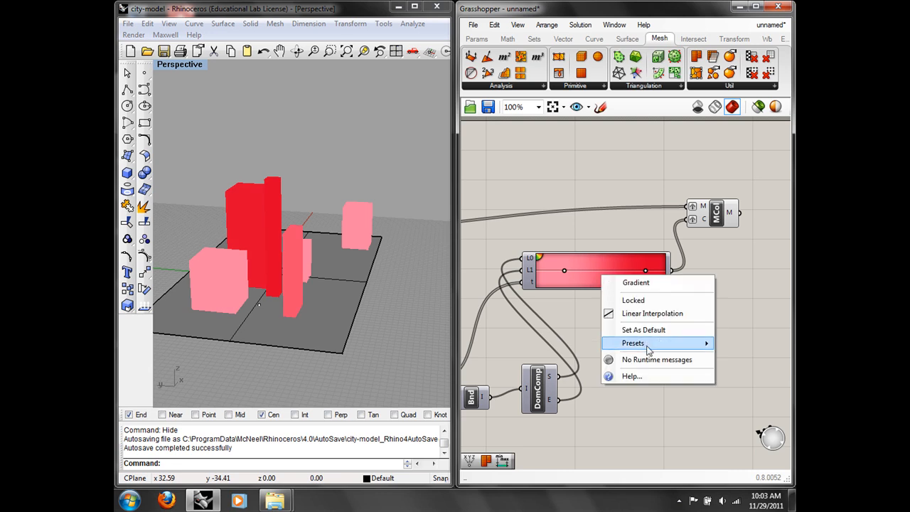
{"action": "mouse_move", "coordinate": [644, 345]}
{"action": "left_click", "coordinate": [573, 415]}
{"action": "right_click_drag", "start_coordinate": [310, 258], "coordinate": [289, 282]}
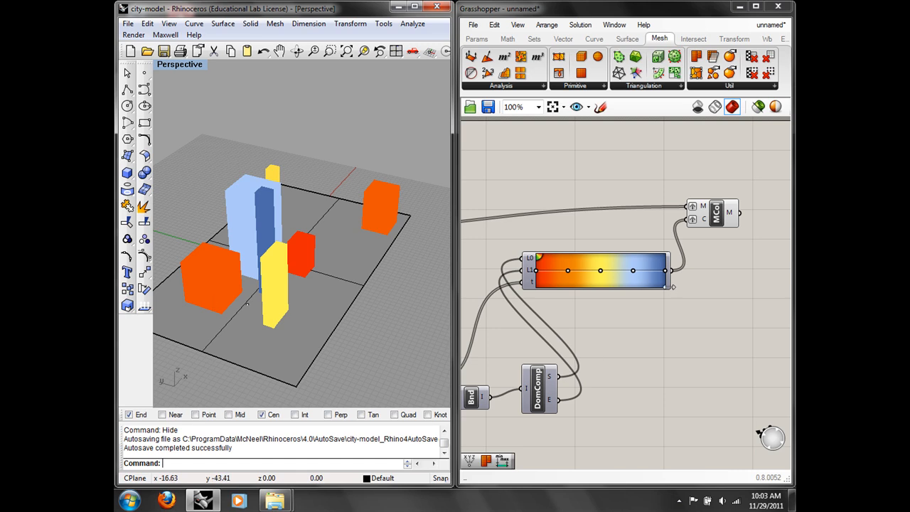
Step: Tidy the Gradient and Mesh Colours positions and orbit to a top-down view of the city
{"action": "left_click_drag", "start_coordinate": [579, 264], "coordinate": [579, 268]}
{"action": "left_click_drag", "start_coordinate": [722, 214], "coordinate": [721, 206]}
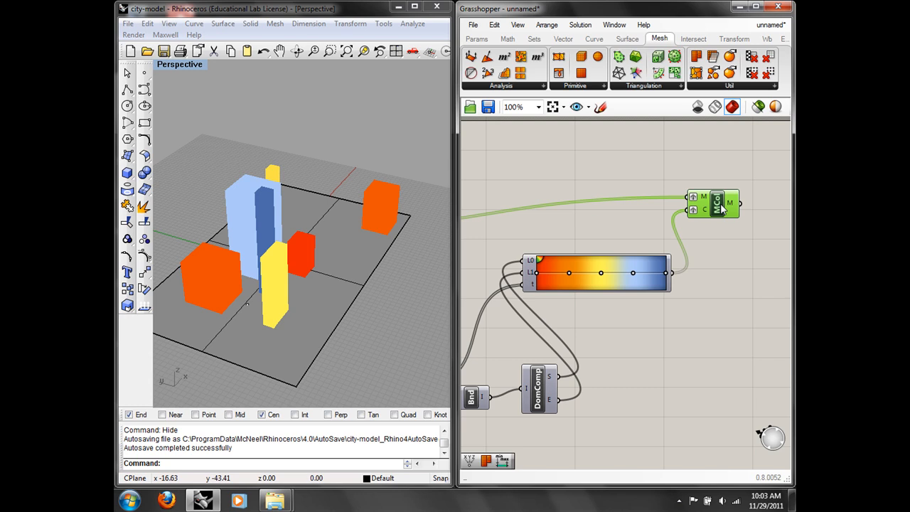
{"action": "left_click_drag", "start_coordinate": [652, 276], "coordinate": [661, 285]}
{"action": "right_click_drag", "start_coordinate": [351, 265], "coordinate": [279, 338]}
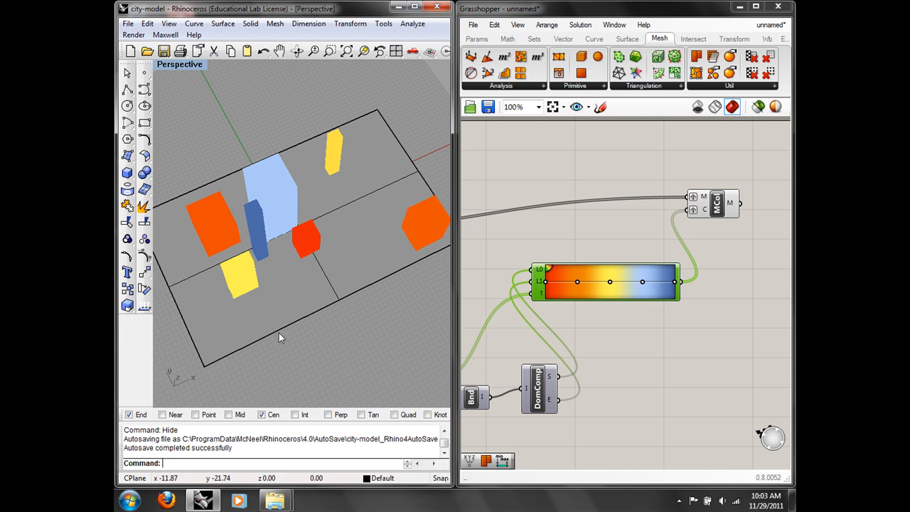
Step: Add a Volume component above Box Corners and feed it the BBox bounding boxes
{"action": "right_click_drag", "start_coordinate": [513, 312], "coordinate": [564, 290]}
{"action": "right_click_drag", "start_coordinate": [507, 292], "coordinate": [599, 249]}
{"action": "left_click", "coordinate": [521, 237]}
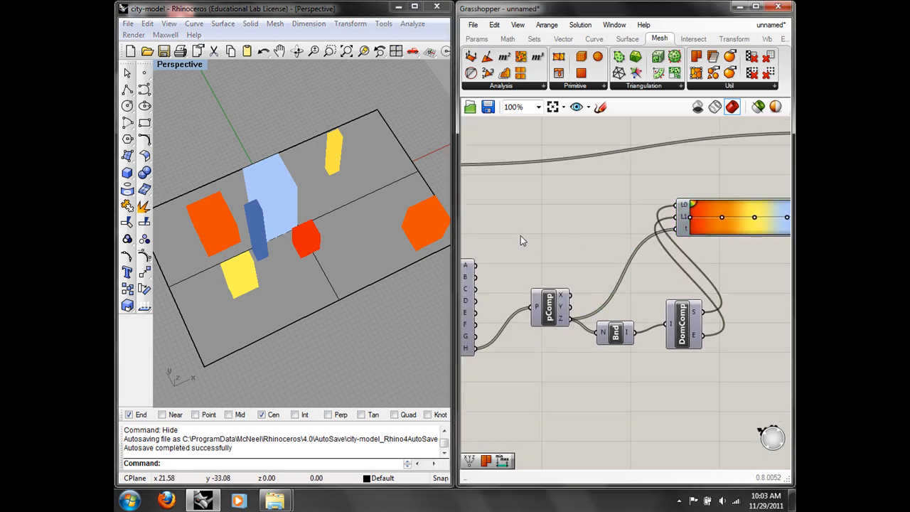
{"action": "double_click", "coordinate": [521, 235]}
{"action": "type", "text": "vol"}
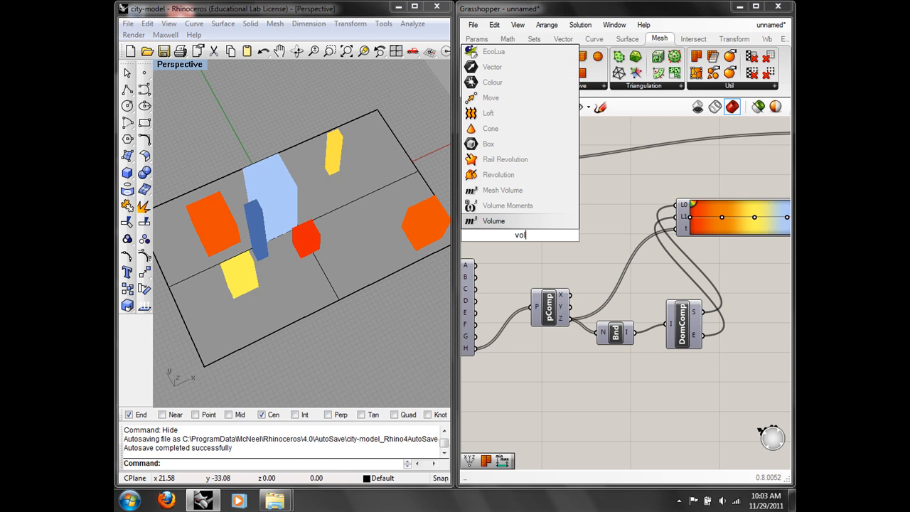
{"action": "left_click", "coordinate": [520, 224]}
{"action": "right_click_drag", "start_coordinate": [528, 237], "coordinate": [626, 237]}
{"action": "left_click_drag", "start_coordinate": [625, 237], "coordinate": [560, 225]}
{"action": "left_click_drag", "start_coordinate": [552, 292], "coordinate": [564, 338]}
{"action": "left_click_drag", "start_coordinate": [496, 288], "coordinate": [535, 224]}
{"action": "mouse_move", "coordinate": [567, 222]}
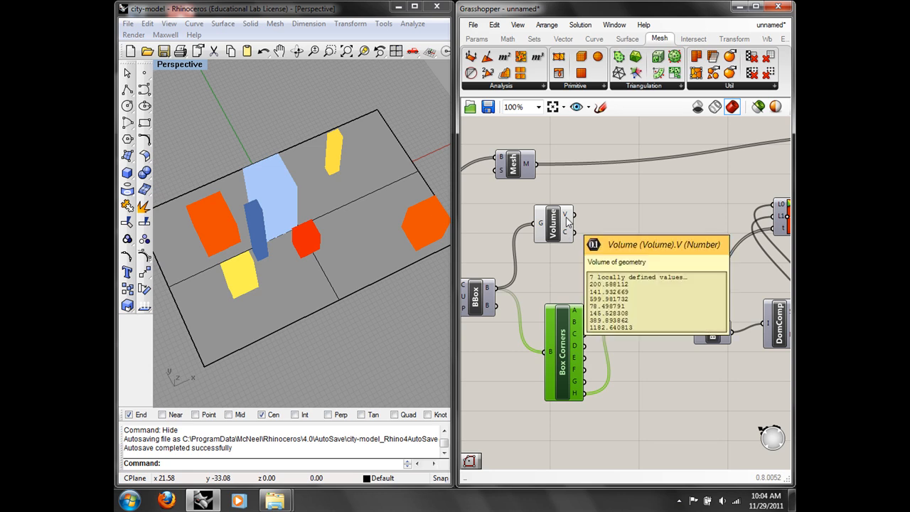
{"action": "right_click_drag", "start_coordinate": [593, 226], "coordinate": [581, 205]}
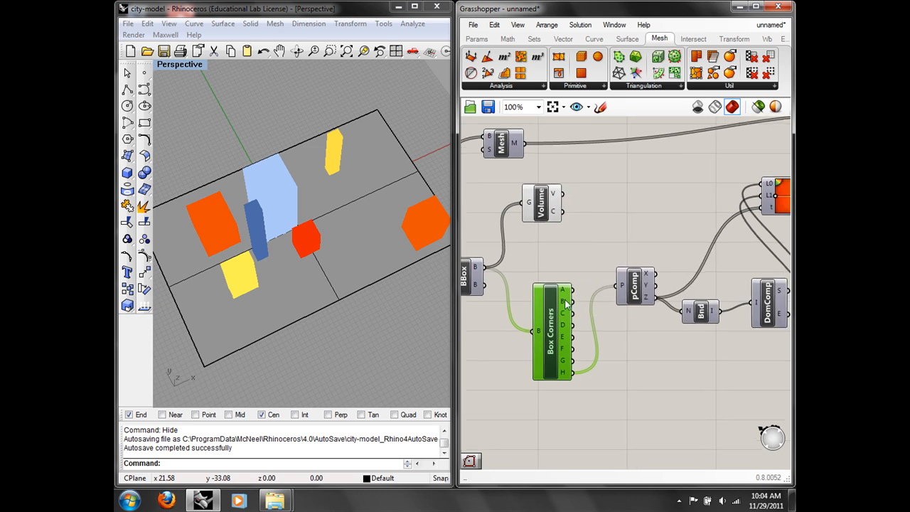
Step: Delete the Box Corners and pComp components and feed the volumes into Bnd
{"action": "left_click", "coordinate": [494, 24]}
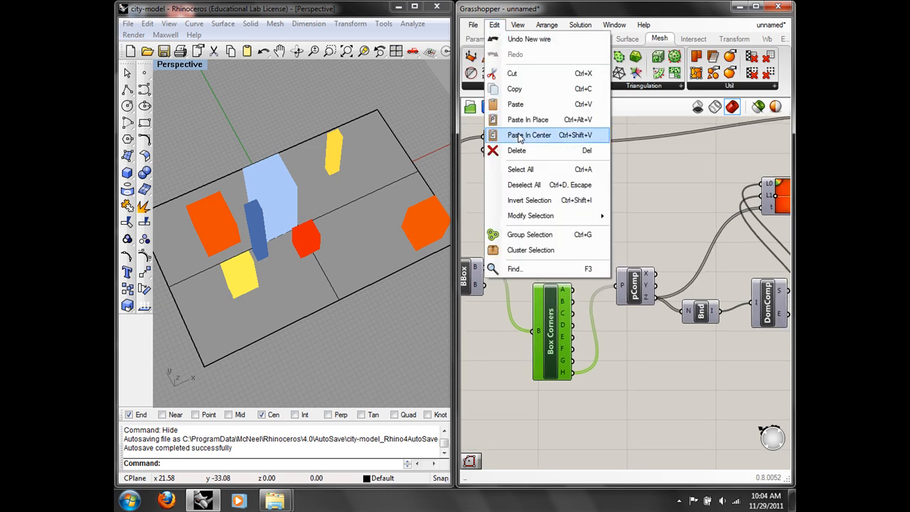
{"action": "left_click", "coordinate": [517, 150]}
{"action": "left_click", "coordinate": [637, 288]}
{"action": "left_click", "coordinate": [494, 25]}
{"action": "left_click", "coordinate": [517, 150]}
{"action": "left_click_drag", "start_coordinate": [561, 194], "coordinate": [688, 311]}
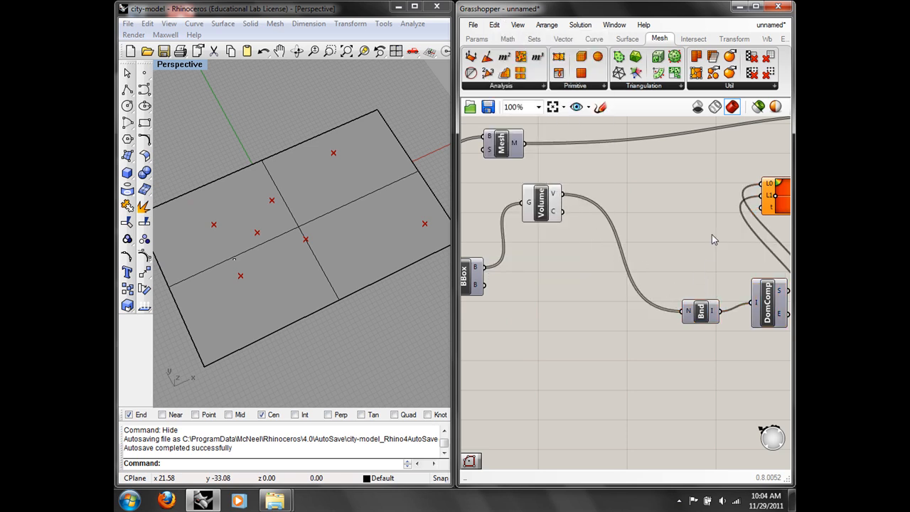
Step: Wire Volume's V output into the Gradient's t input as its parameter
{"action": "left_click_drag", "start_coordinate": [544, 201], "coordinate": [572, 252]}
{"action": "right_click_drag", "start_coordinate": [627, 216], "coordinate": [442, 236]}
{"action": "right_click_drag", "start_coordinate": [638, 176], "coordinate": [645, 174]}
{"action": "right_click_drag", "start_coordinate": [531, 198], "coordinate": [674, 171]}
{"action": "right_click_drag", "start_coordinate": [573, 206], "coordinate": [726, 196]}
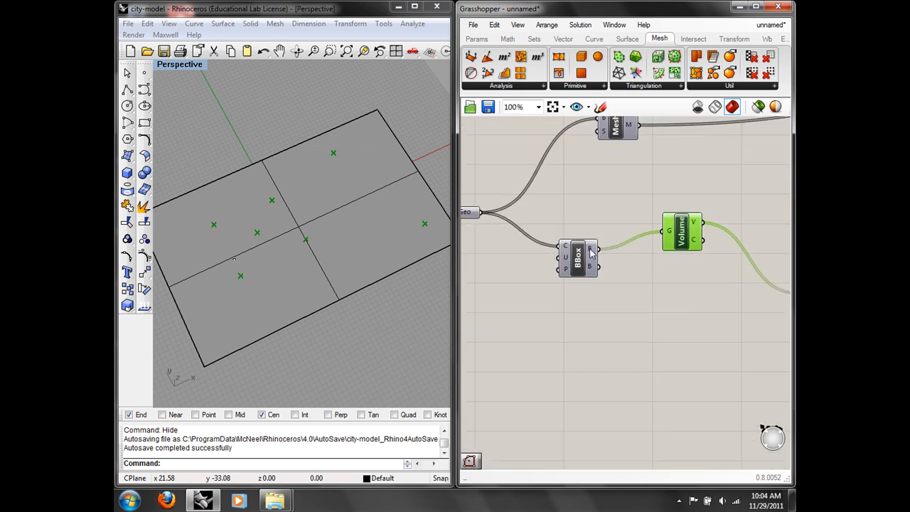
{"action": "mouse_move", "coordinate": [696, 226]}
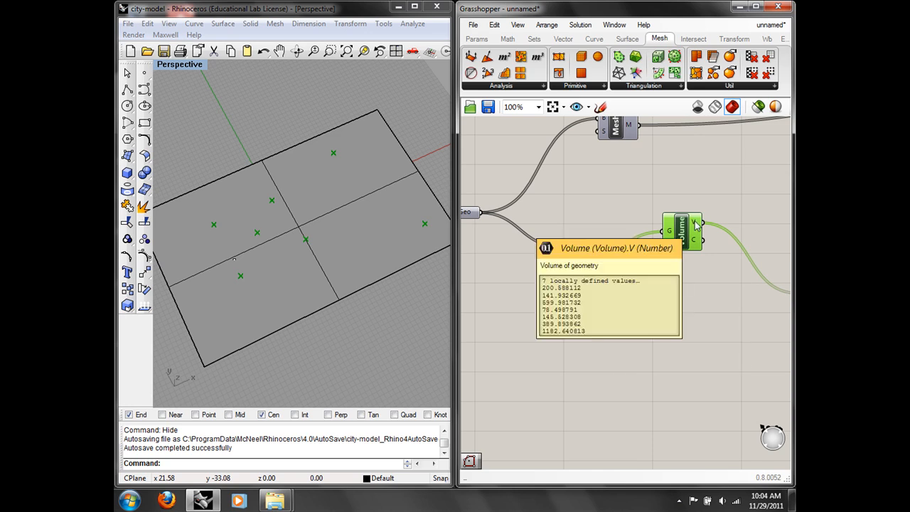
{"action": "right_click_drag", "start_coordinate": [696, 226], "coordinate": [590, 239]}
{"action": "right_click_drag", "start_coordinate": [685, 241], "coordinate": [630, 234]}
{"action": "right_click_drag", "start_coordinate": [704, 253], "coordinate": [623, 259]}
{"action": "right_click_drag", "start_coordinate": [628, 215], "coordinate": [704, 231]}
{"action": "scroll", "coordinate": [615, 242], "scroll_direction": "down", "scroll_amount": 2}
{"action": "right_click_drag", "start_coordinate": [615, 241], "coordinate": [562, 242]}
{"action": "left_click_drag", "start_coordinate": [558, 240], "coordinate": [701, 214]}
{"action": "right_click_drag", "start_coordinate": [342, 247], "coordinate": [364, 237]}
Step: Apply the green-yellow-red preset to the Gradient component
{"action": "right_click_drag", "start_coordinate": [751, 243], "coordinate": [686, 250]}
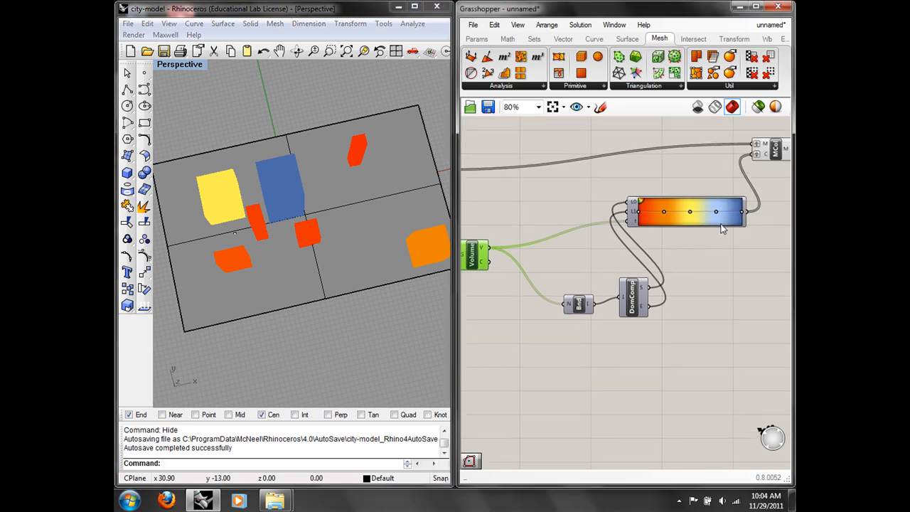
{"action": "mouse_move", "coordinate": [714, 273]}
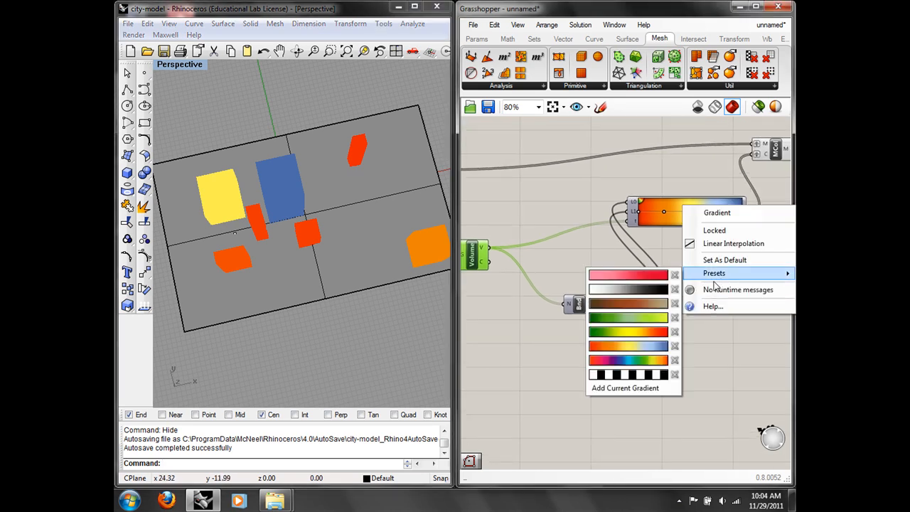
{"action": "left_click", "coordinate": [668, 331]}
{"action": "right_click_drag", "start_coordinate": [250, 256], "coordinate": [259, 209]}
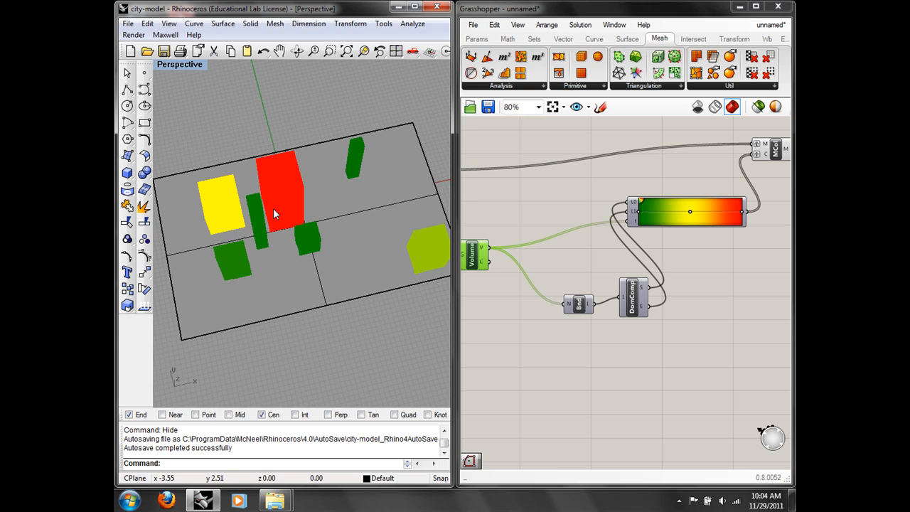
Step: Inspect the BBox, mesh colour, Volume and gradient components on the canvas
{"action": "right_click_drag", "start_coordinate": [530, 311], "coordinate": [704, 308]}
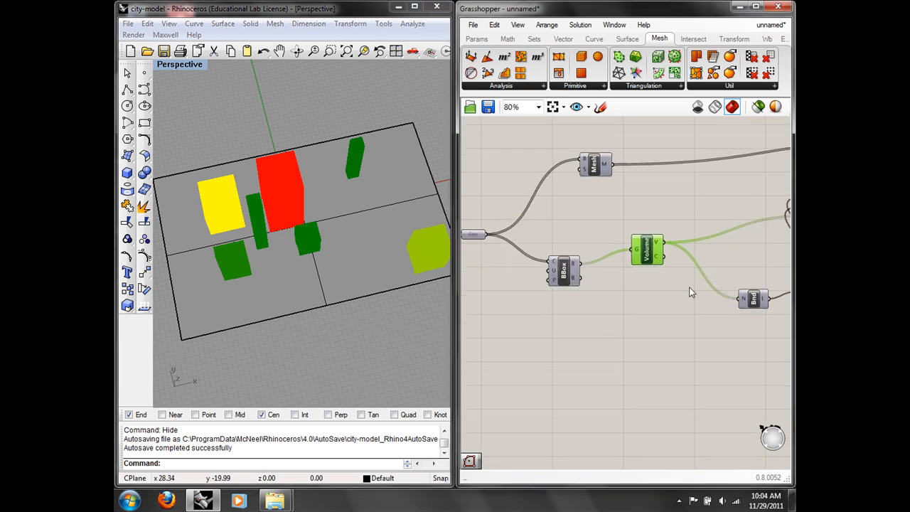
{"action": "left_click", "coordinate": [567, 274]}
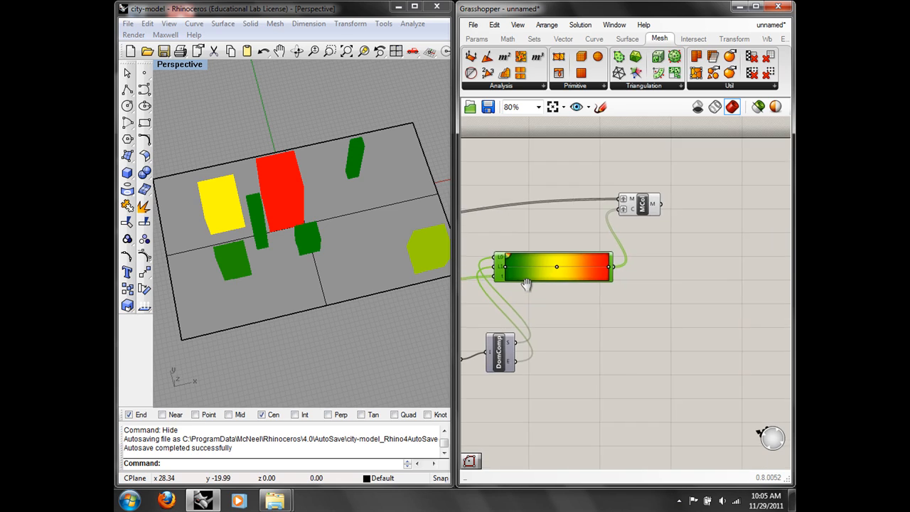
{"action": "left_click", "coordinate": [630, 206]}
{"action": "right_click_drag", "start_coordinate": [635, 260], "coordinate": [716, 272]}
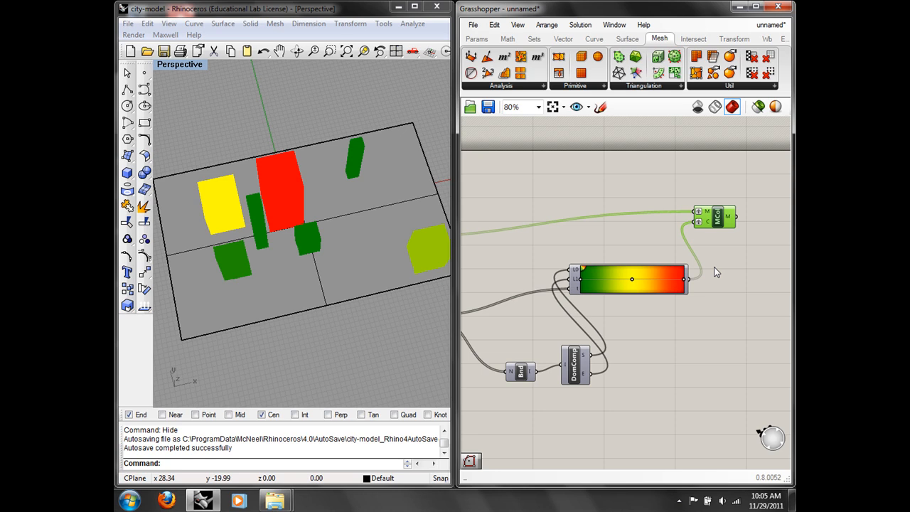
{"action": "right_click_drag", "start_coordinate": [502, 289], "coordinate": [603, 249]}
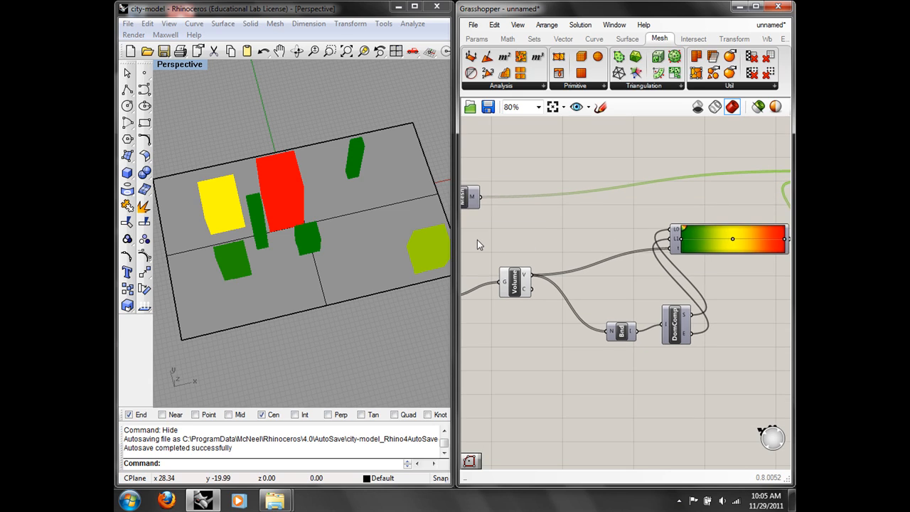
Step: Place a single Rhino point on the plane just below centre
{"action": "left_click", "coordinate": [144, 73]}
{"action": "left_click", "coordinate": [285, 281]}
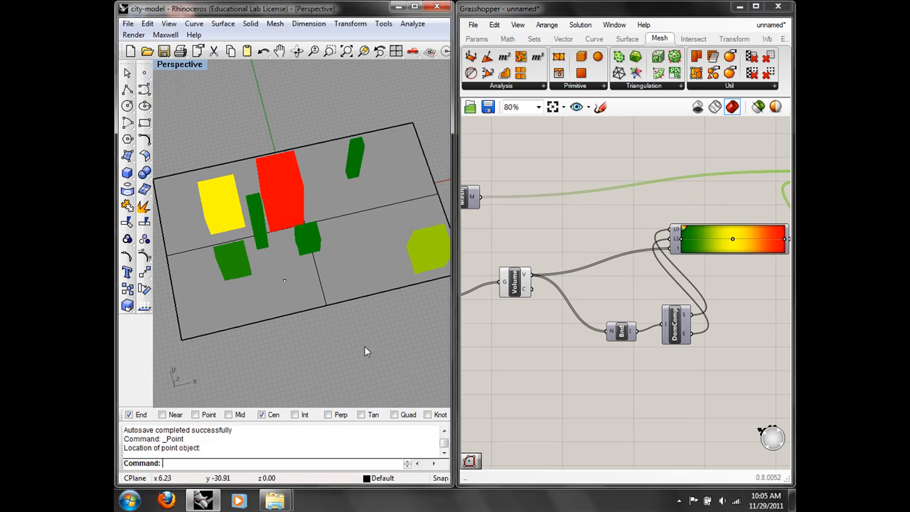
{"action": "scroll", "coordinate": [533, 288], "scroll_direction": "down", "scroll_amount": 1}
{"action": "right_click_drag", "start_coordinate": [569, 297], "coordinate": [614, 321]}
Step: Delete the BBox and Volume components, then delete the selected Rhino objects
{"action": "left_click_drag", "start_coordinate": [614, 331], "coordinate": [513, 254]}
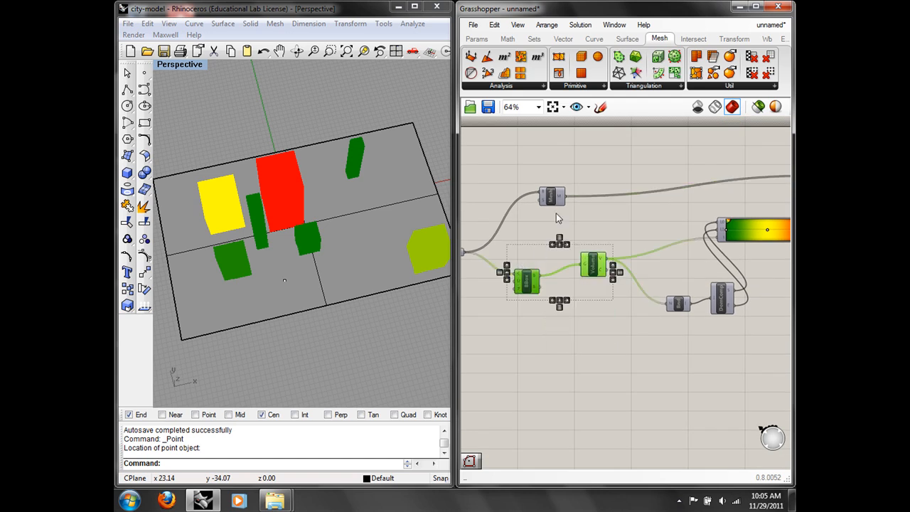
{"action": "left_click", "coordinate": [495, 25]}
{"action": "left_click", "coordinate": [525, 151]}
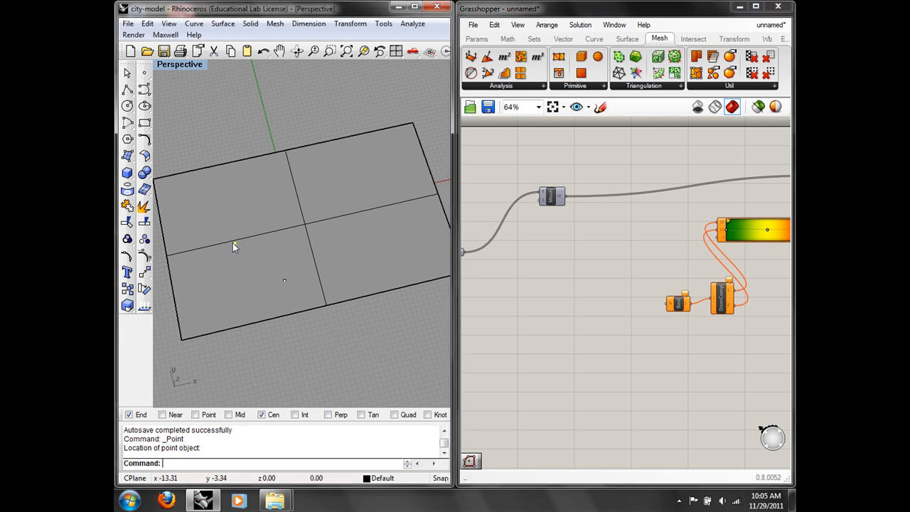
{"action": "left_click", "coordinate": [147, 24]}
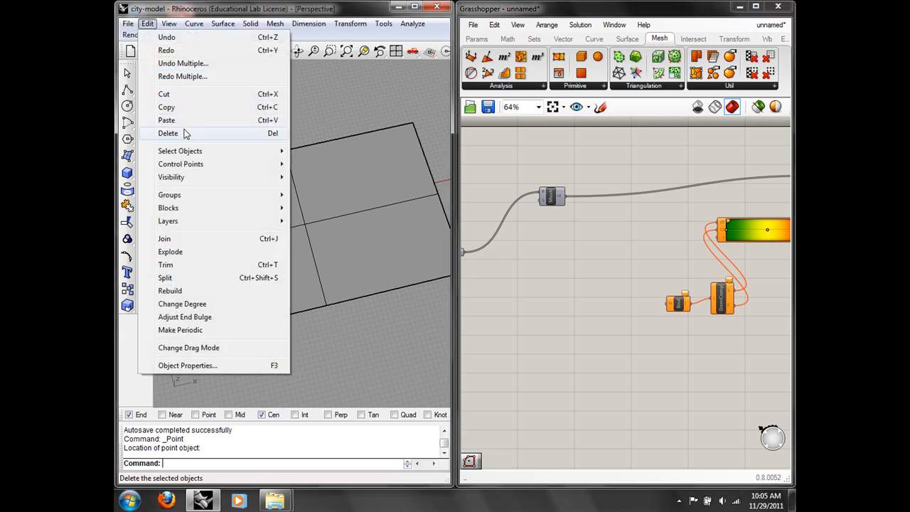
{"action": "left_click", "coordinate": [178, 133]}
{"action": "right_click_drag", "start_coordinate": [564, 309], "coordinate": [594, 271]}
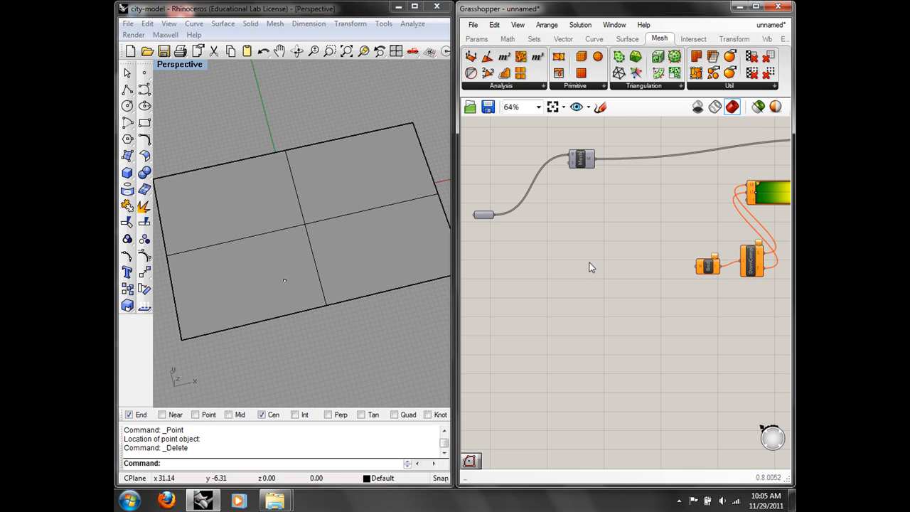
Step: Add an Area component fed by the building geometry
{"action": "double_click", "coordinate": [595, 271]}
{"action": "type", "text": "are"}
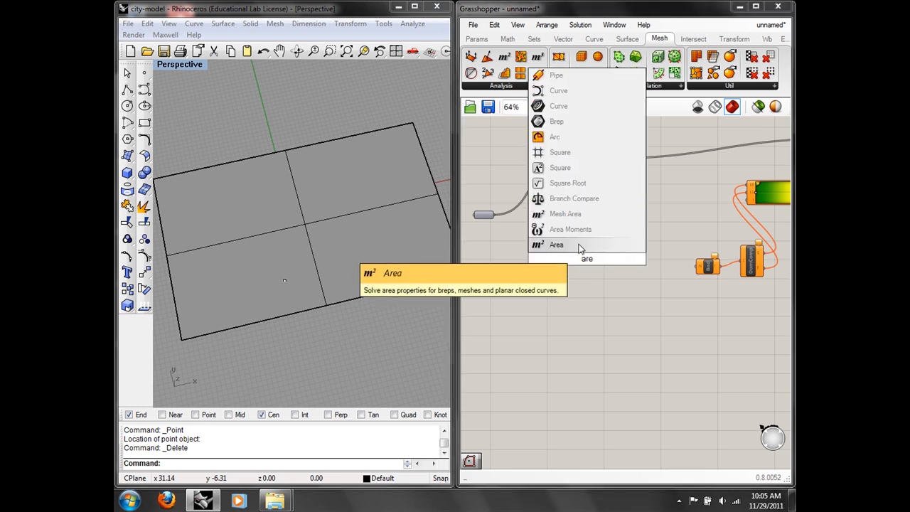
{"action": "left_click", "coordinate": [557, 245]}
{"action": "left_click_drag", "start_coordinate": [495, 215], "coordinate": [576, 262]}
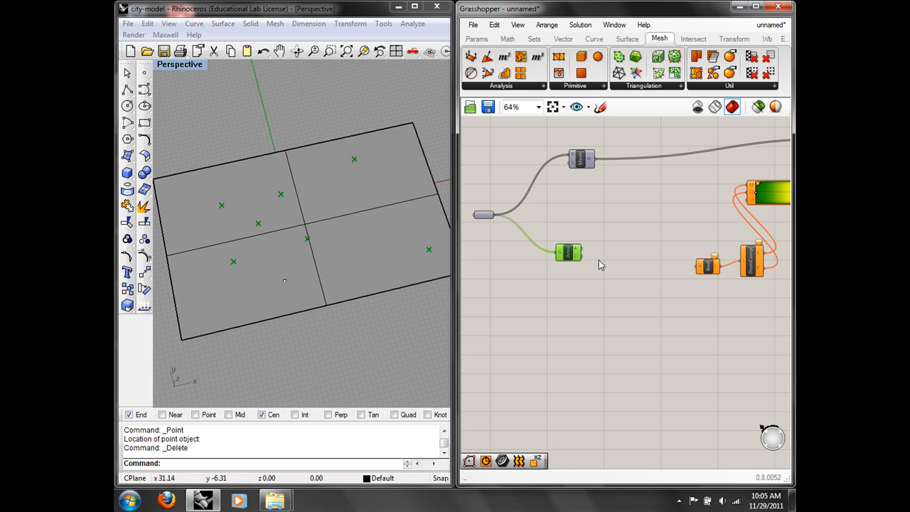
{"action": "left_click", "coordinate": [599, 263]}
{"action": "right_click_drag", "start_coordinate": [619, 280], "coordinate": [574, 267]}
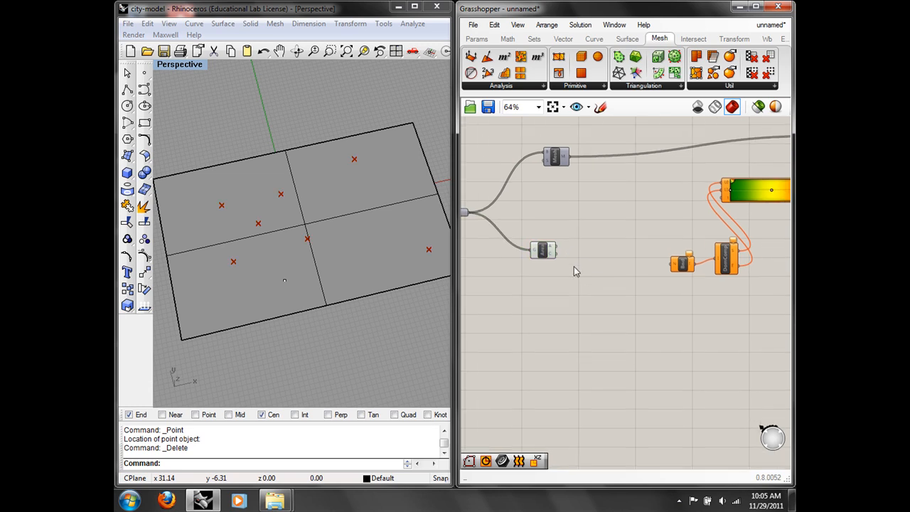
Step: Add a Distance component beside Area
{"action": "double_click", "coordinate": [574, 267]}
{"action": "type", "text": "dis"}
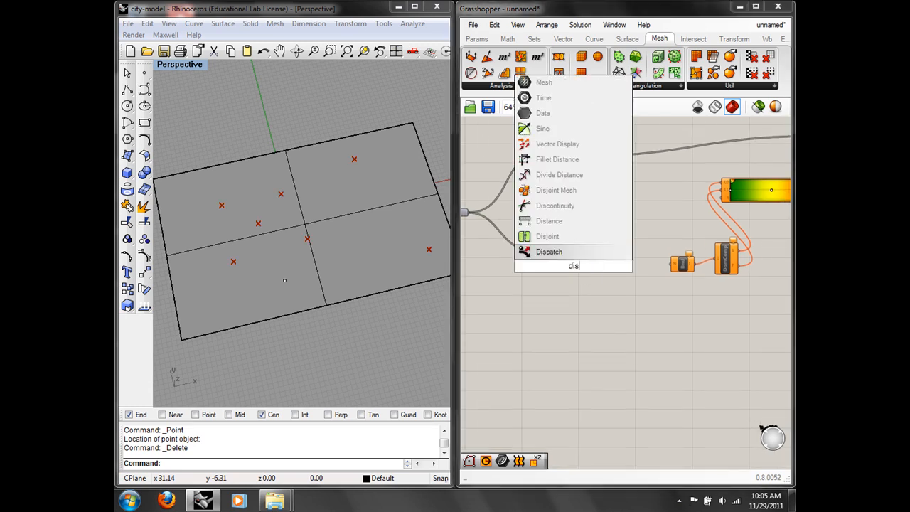
{"action": "left_click", "coordinate": [590, 248]}
{"action": "left_click_drag", "start_coordinate": [564, 274], "coordinate": [591, 245]}
{"action": "scroll", "coordinate": [582, 256], "scroll_direction": "up", "scroll_amount": 2}
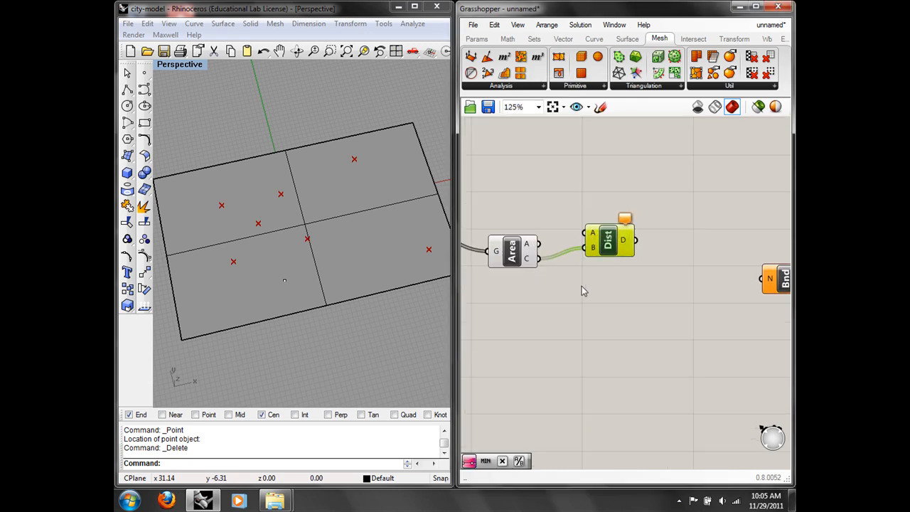
{"action": "scroll", "coordinate": [583, 292], "scroll_direction": "down", "scroll_amount": 2}
Step: Add a Point parameter referencing the newly placed Rhino point
{"action": "double_click", "coordinate": [478, 327]}
{"action": "type", "text": "poin"}
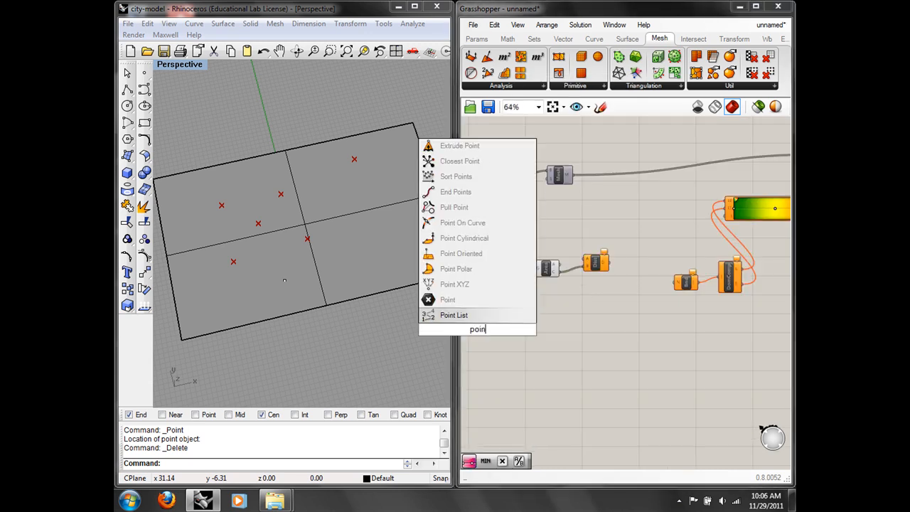
{"action": "left_click", "coordinate": [479, 304]}
{"action": "right_click_drag", "start_coordinate": [507, 350], "coordinate": [565, 334]}
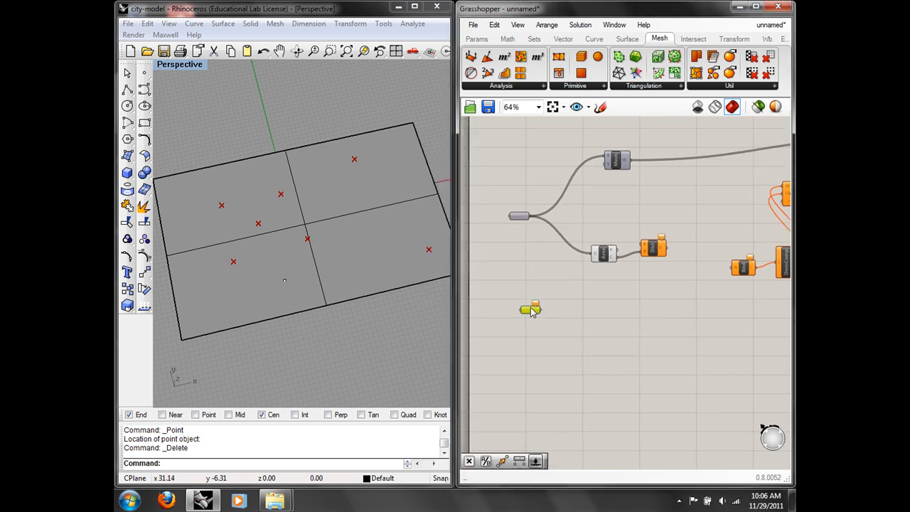
{"action": "left_click_drag", "start_coordinate": [537, 315], "coordinate": [511, 296]}
{"action": "right_click", "coordinate": [511, 295]}
{"action": "left_click", "coordinate": [551, 379]}
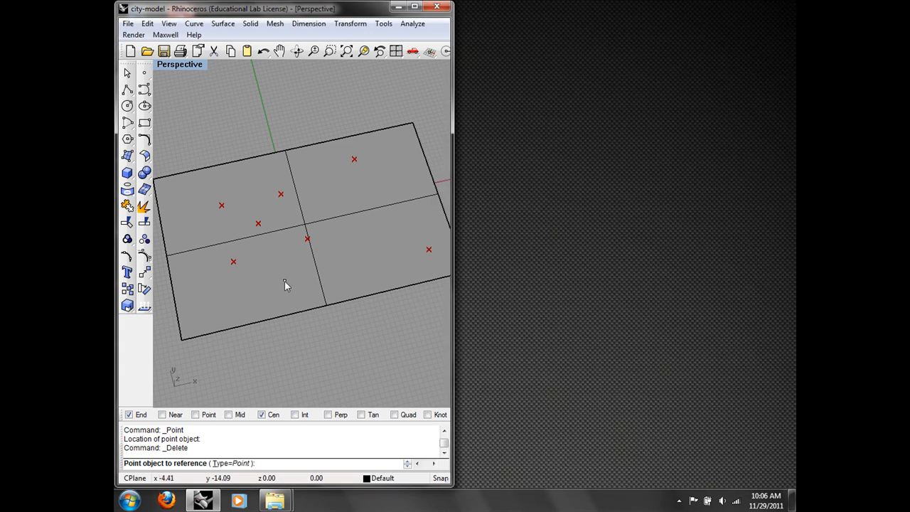
{"action": "left_click", "coordinate": [284, 282]}
Step: Wire the point into Distance's A input and the distances into Bnd and the gradient
{"action": "left_click_drag", "start_coordinate": [524, 294], "coordinate": [643, 244]}
{"action": "right_click_drag", "start_coordinate": [676, 257], "coordinate": [625, 271]}
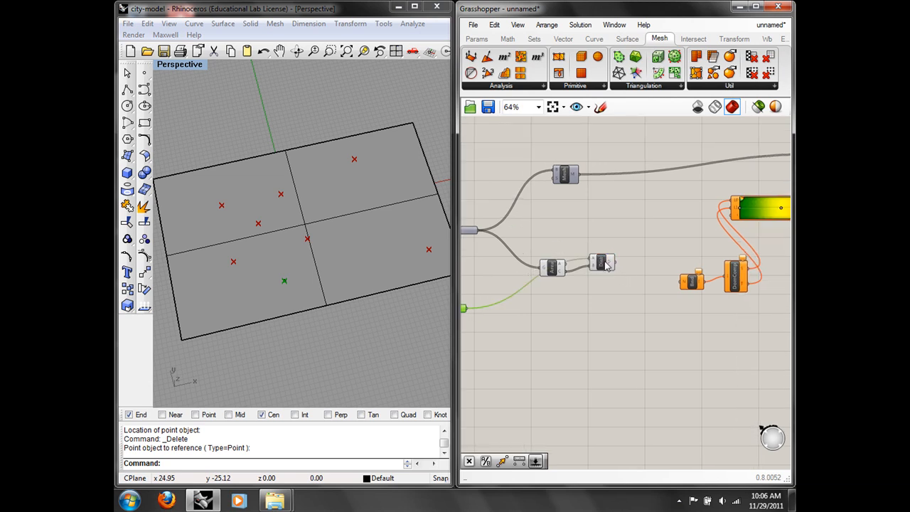
{"action": "left_click_drag", "start_coordinate": [611, 263], "coordinate": [680, 281]}
{"action": "right_click_drag", "start_coordinate": [620, 269], "coordinate": [566, 286]}
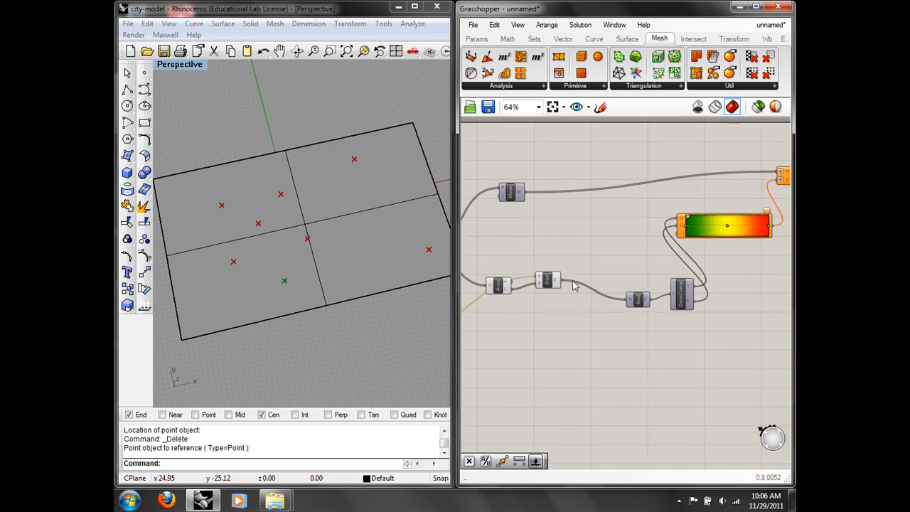
{"action": "left_click_drag", "start_coordinate": [562, 281], "coordinate": [680, 229]}
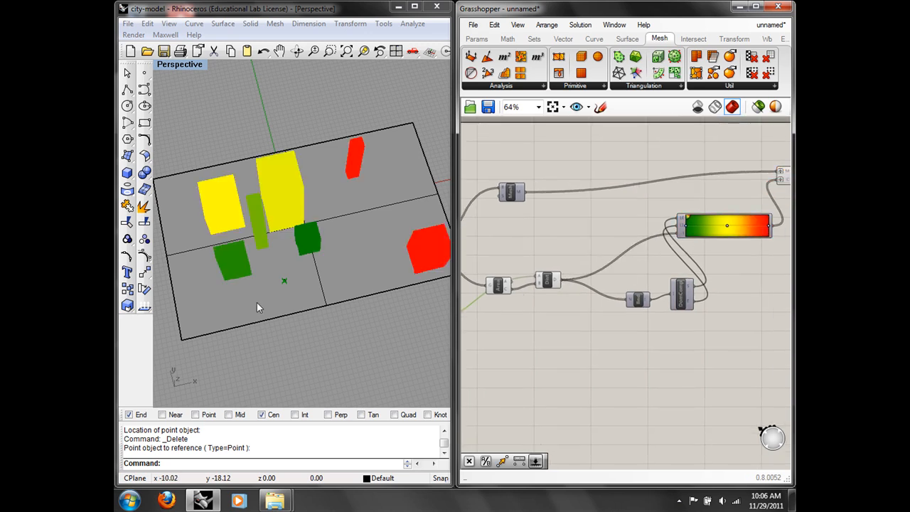
{"action": "left_click", "coordinate": [285, 275]}
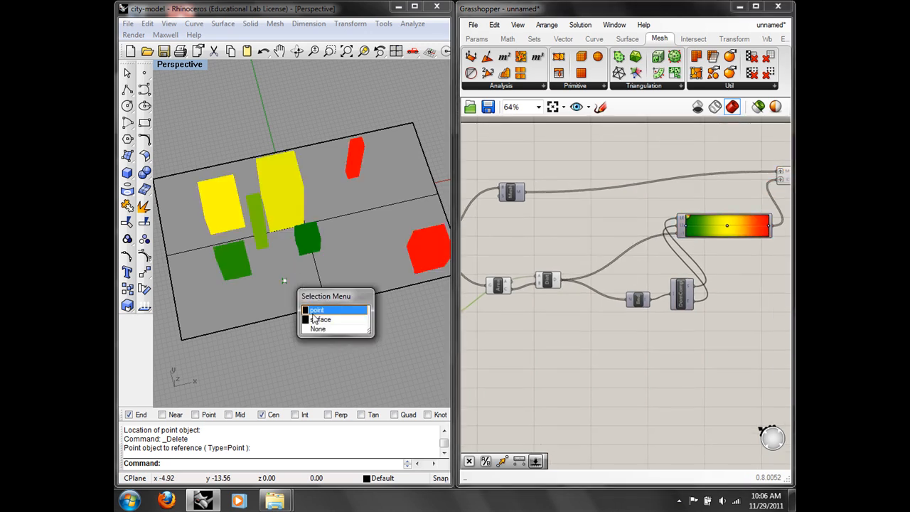
Step: Drag the reference point upper right, then back among the central buildings, and view from near ground level
{"action": "left_click", "coordinate": [307, 305]}
{"action": "left_click_drag", "start_coordinate": [284, 280], "coordinate": [395, 198]}
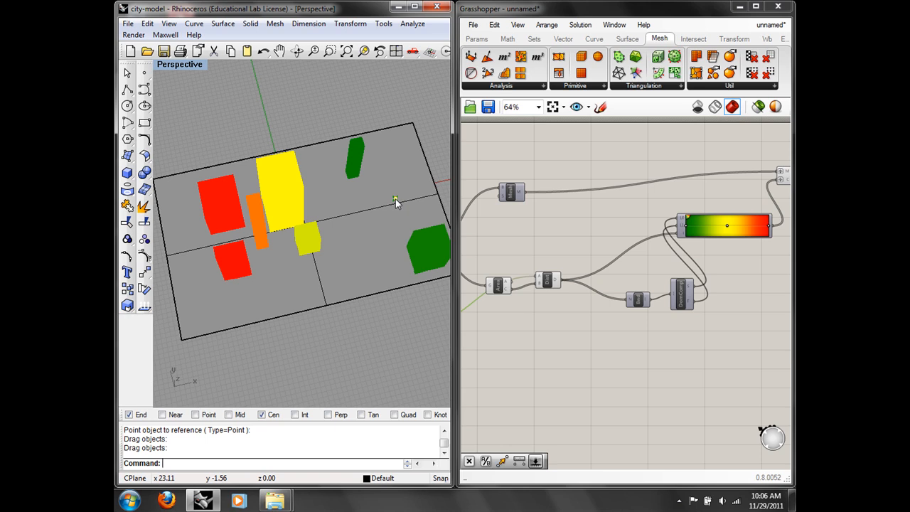
{"action": "left_click_drag", "start_coordinate": [395, 199], "coordinate": [269, 244]}
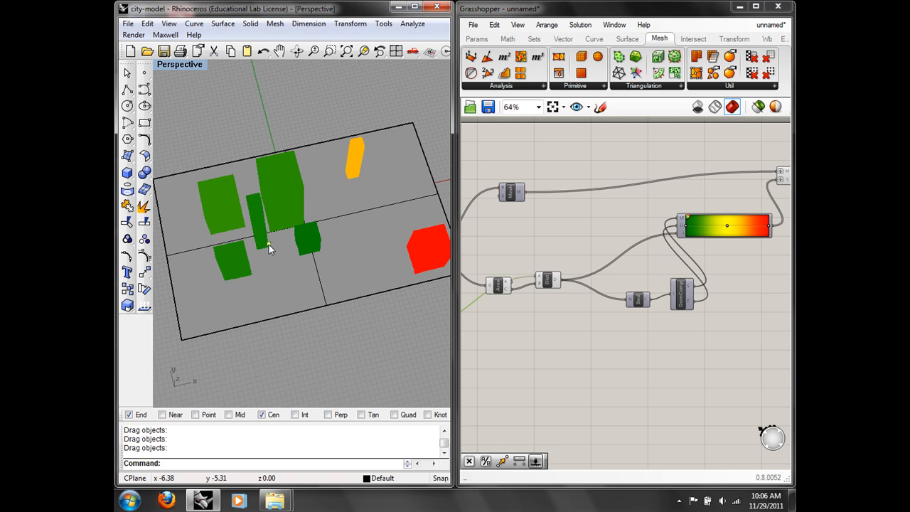
{"action": "right_click_drag", "start_coordinate": [313, 288], "coordinate": [304, 260]}
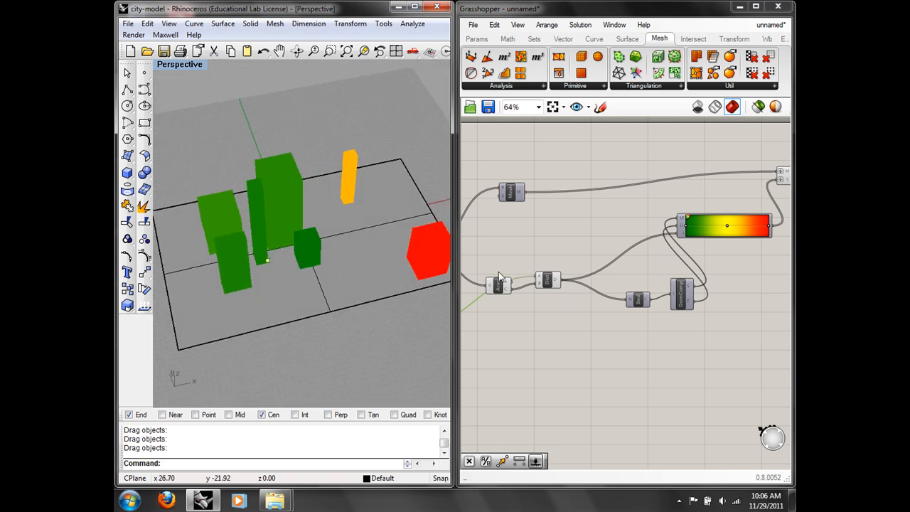
{"action": "scroll", "coordinate": [554, 244], "scroll_direction": "down", "scroll_amount": 2}
{"action": "right_click_drag", "start_coordinate": [380, 249], "coordinate": [331, 180]}
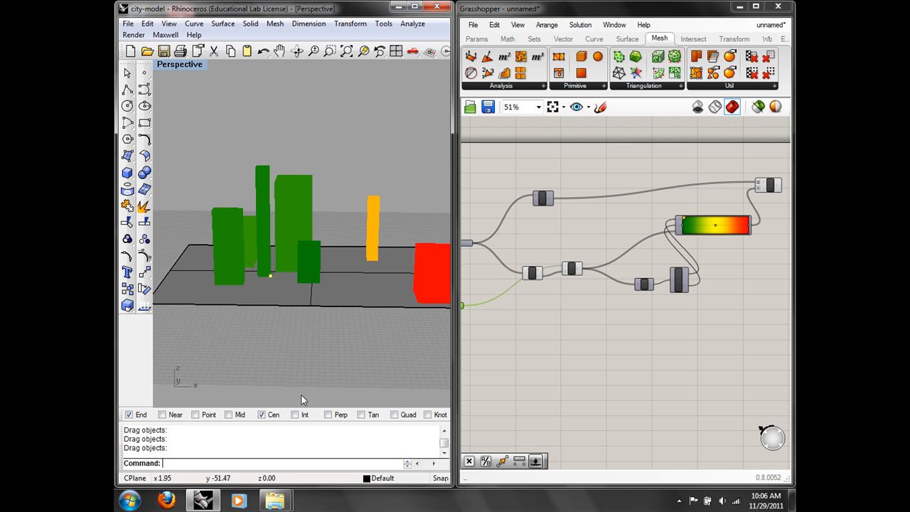
Step: Make Rhino Render the current renderer
{"action": "mouse_move", "coordinate": [279, 501]}
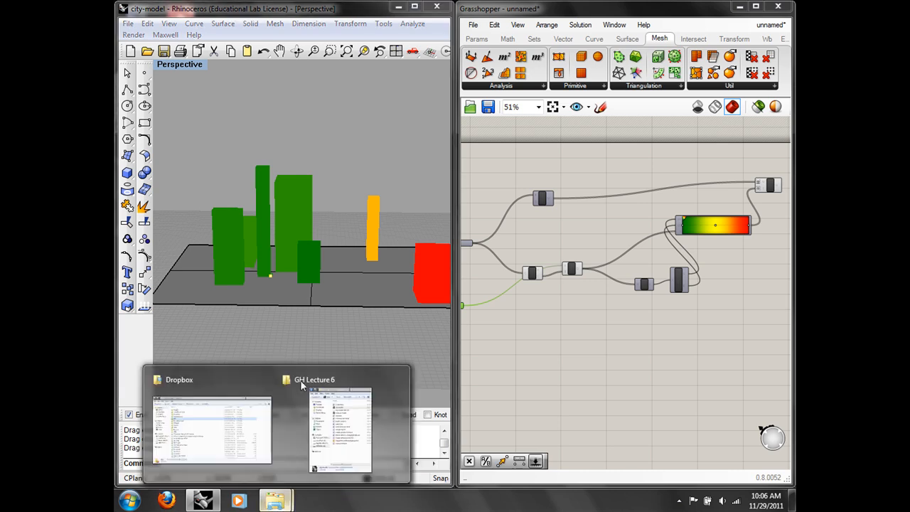
{"action": "right_click_drag", "start_coordinate": [339, 153], "coordinate": [360, 202]}
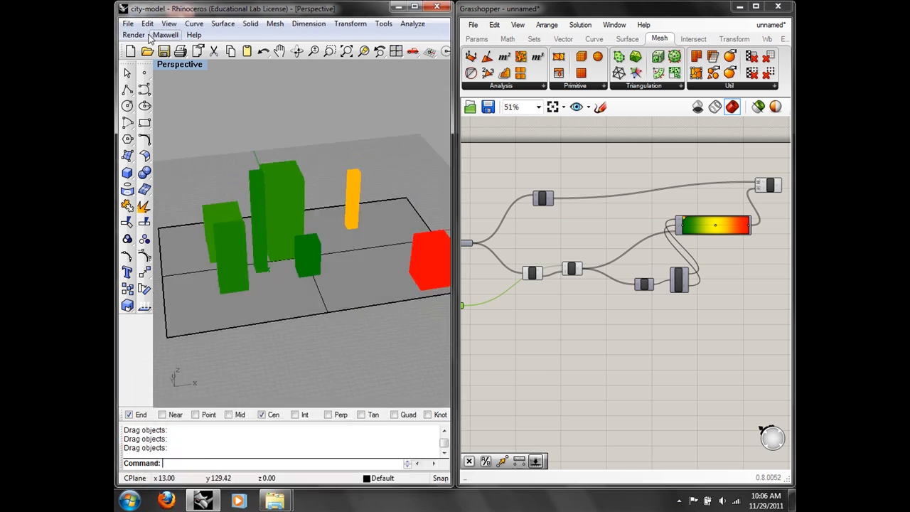
{"action": "left_click", "coordinate": [135, 35]}
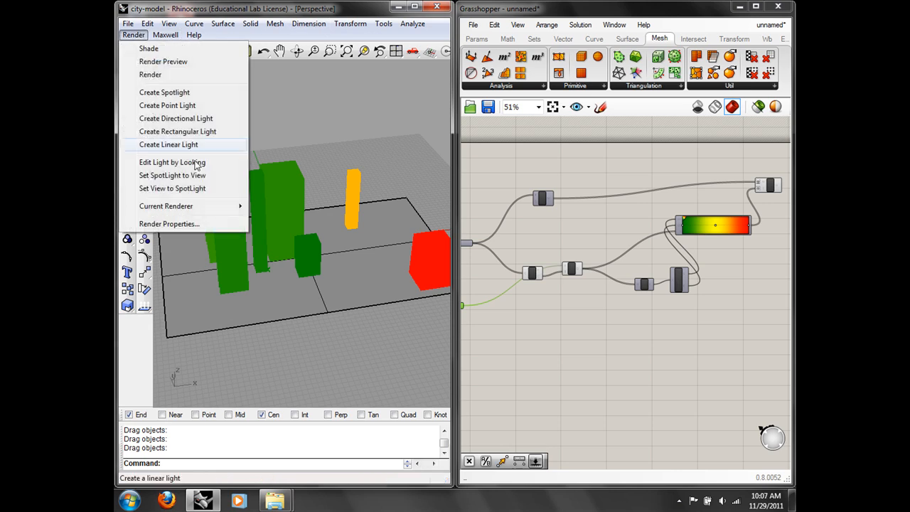
{"action": "mouse_move", "coordinate": [213, 205]}
{"action": "left_click", "coordinate": [281, 203]}
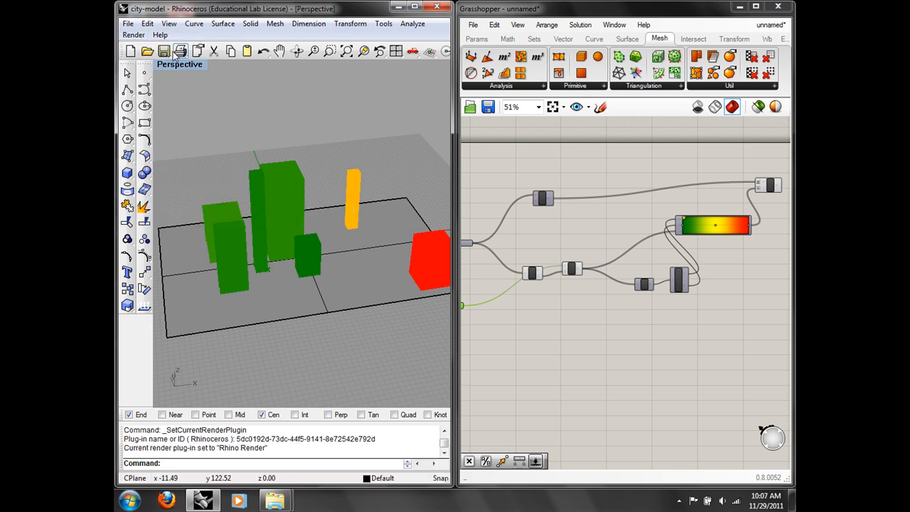
Step: Render the active viewport, close the result, and bring up the GH Lecture 6 folder
{"action": "left_click", "coordinate": [134, 35]}
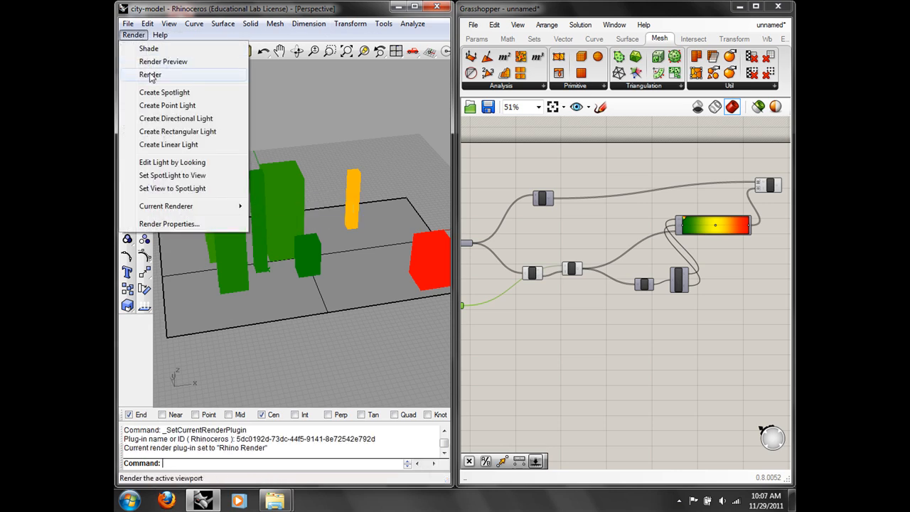
{"action": "left_click", "coordinate": [150, 74]}
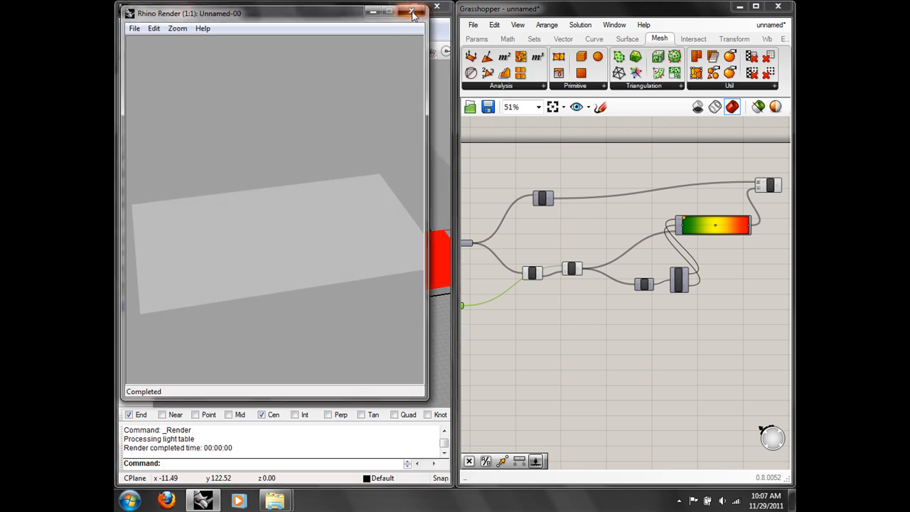
{"action": "left_click", "coordinate": [411, 11]}
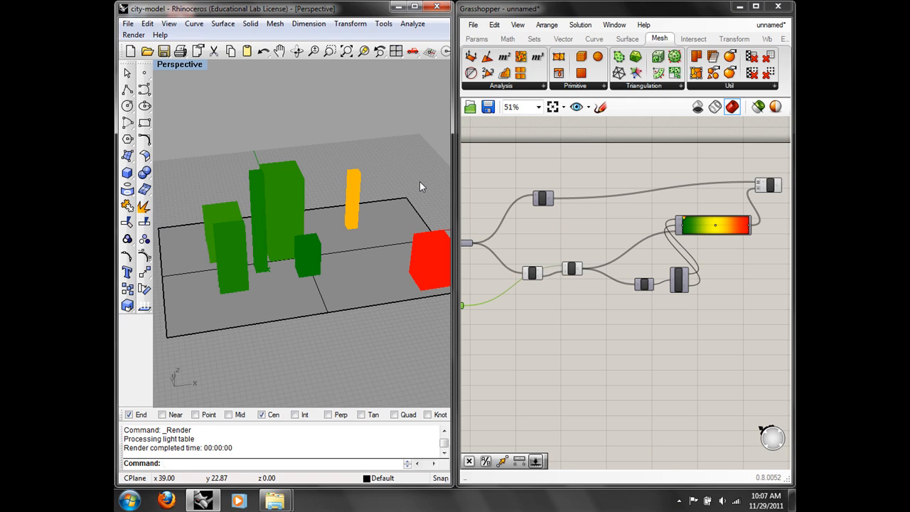
{"action": "mouse_move", "coordinate": [275, 501]}
{"action": "left_click", "coordinate": [334, 450]}
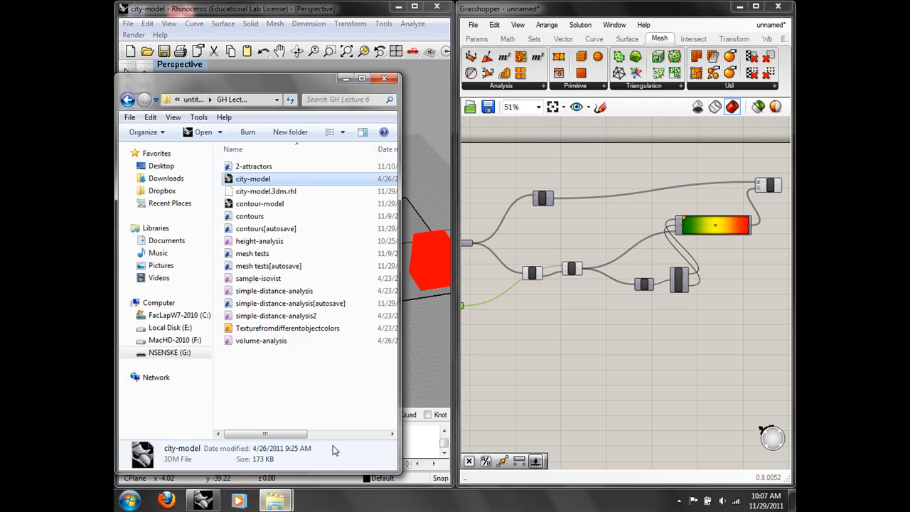
Step: Select the Texturefromdifferentobjectcolors file, then minimise the GH Lecture 6 folder window
{"action": "left_click", "coordinate": [313, 328]}
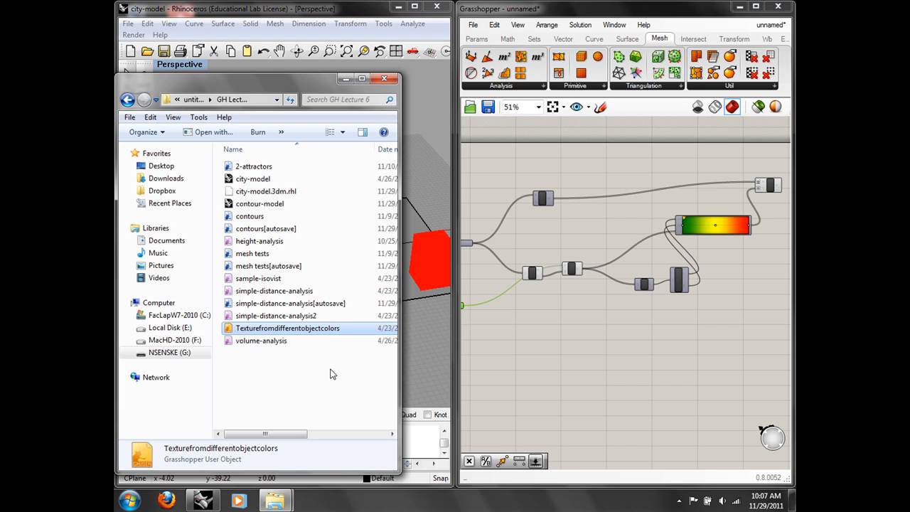
{"action": "left_click", "coordinate": [298, 10]}
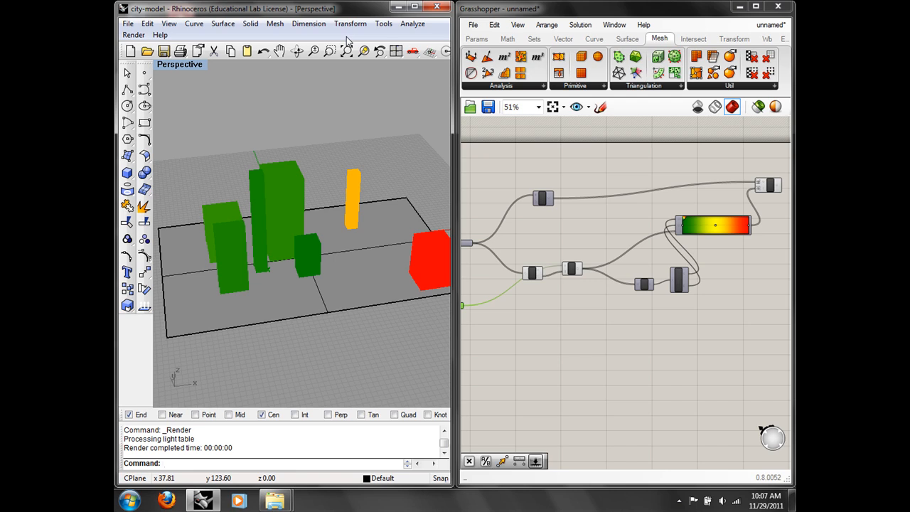
{"action": "scroll", "coordinate": [563, 197], "scroll_direction": "up", "scroll_amount": 2}
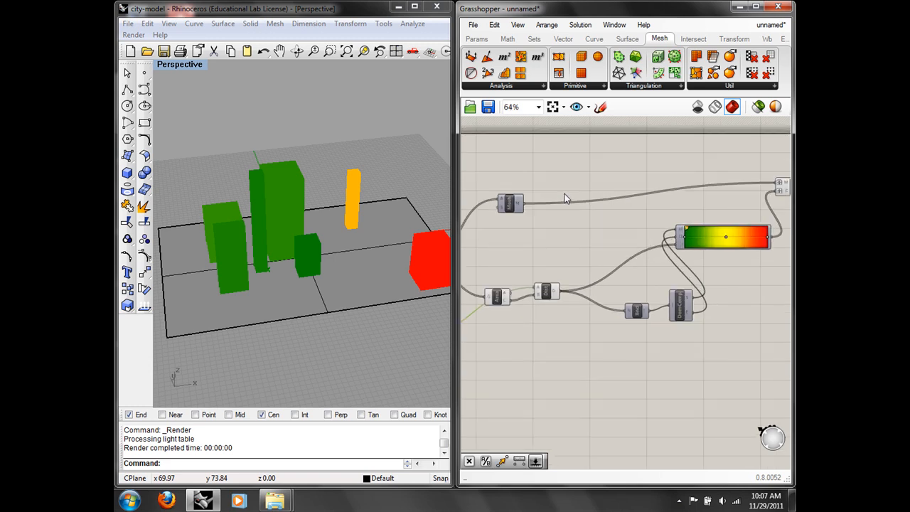
{"action": "mouse_move", "coordinate": [276, 499]}
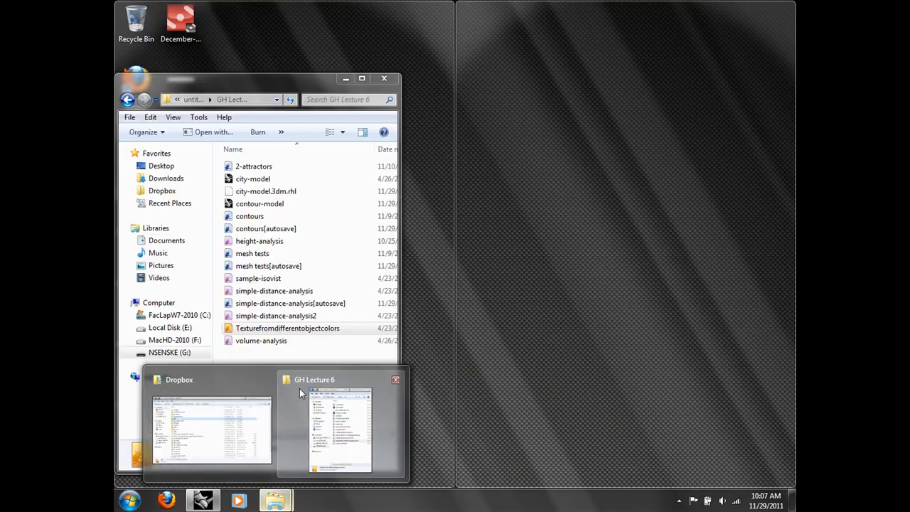
{"action": "left_click", "coordinate": [299, 393]}
{"action": "left_click", "coordinate": [314, 395]}
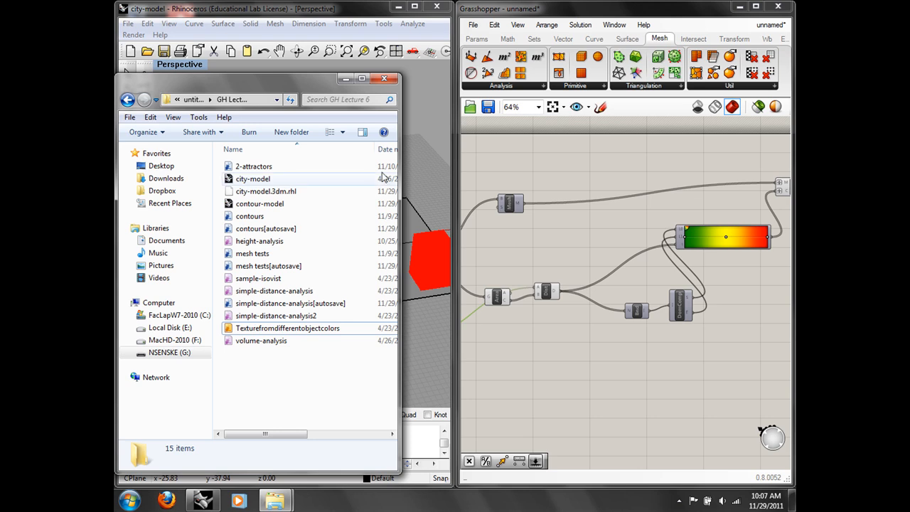
{"action": "left_click", "coordinate": [346, 79]}
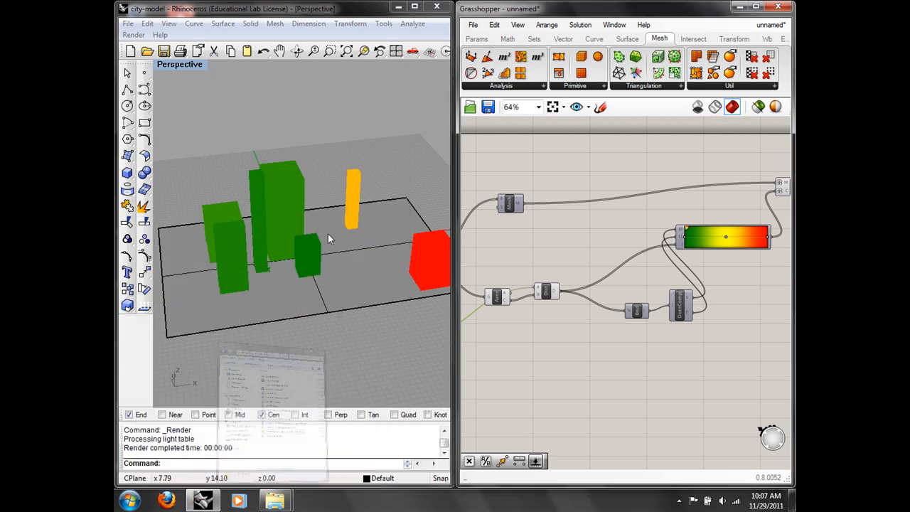
Step: Start a new Rhino model from the Large Objects - Feet template, discarding city-model changes
{"action": "left_click", "coordinate": [128, 23]}
{"action": "left_click", "coordinate": [142, 37]}
{"action": "left_click", "coordinate": [288, 276]}
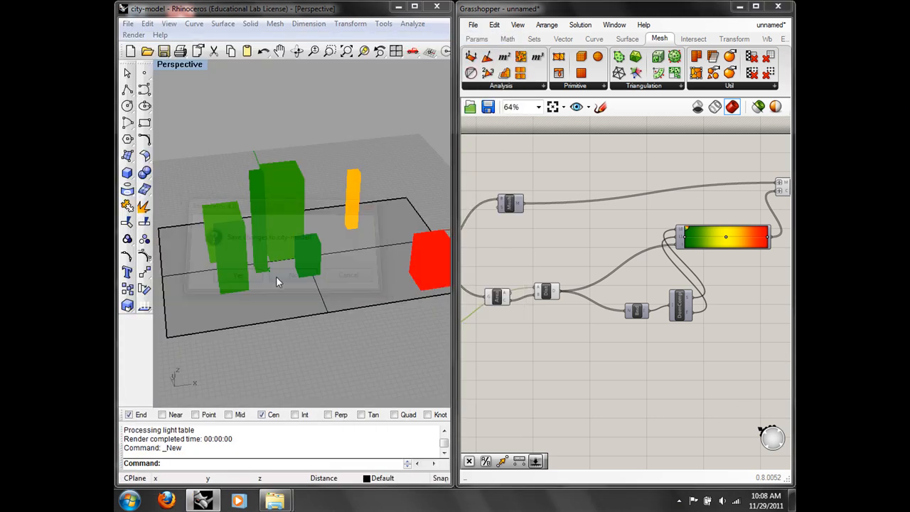
{"action": "left_click", "coordinate": [241, 182]}
{"action": "double_click", "coordinate": [240, 183]}
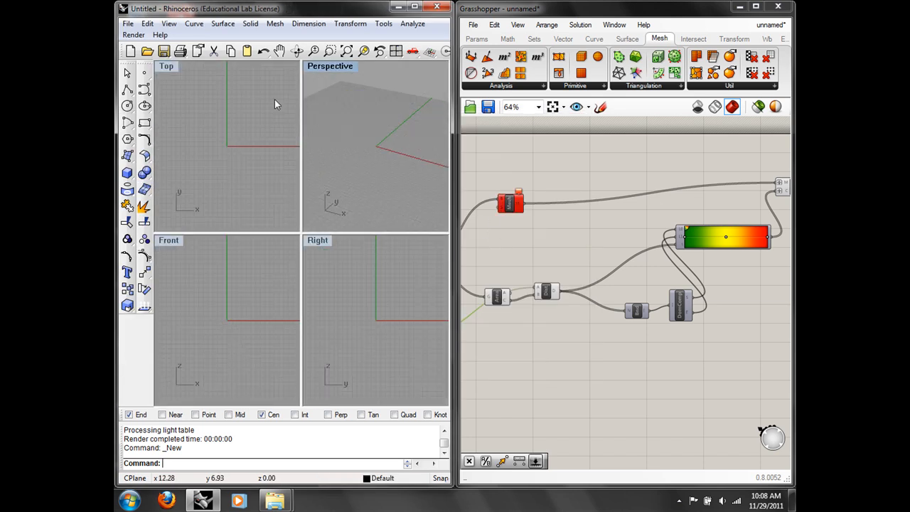
Step: Maximise the Top view and draw a rectangular plane surface
{"action": "double_click", "coordinate": [166, 66]}
{"action": "left_click", "coordinate": [127, 156]}
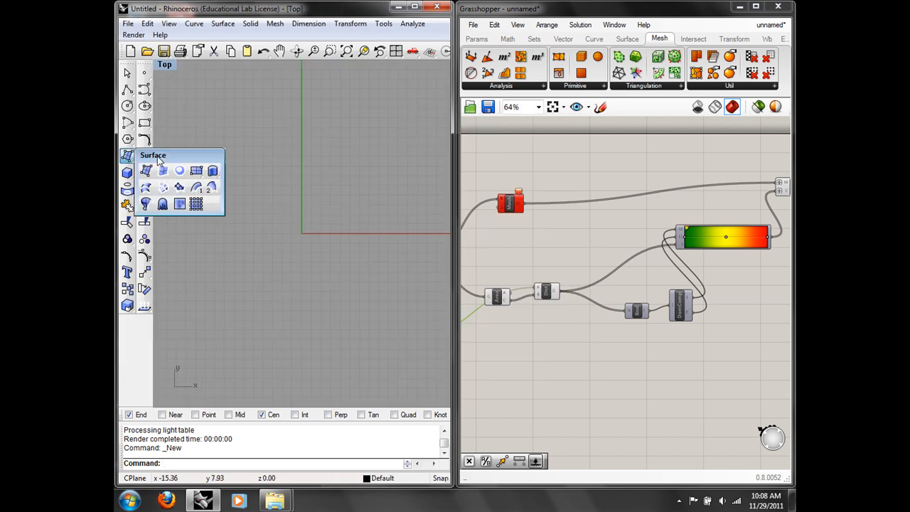
{"action": "left_click", "coordinate": [196, 169]}
{"action": "scroll", "coordinate": [335, 250], "scroll_direction": "down", "scroll_amount": 5}
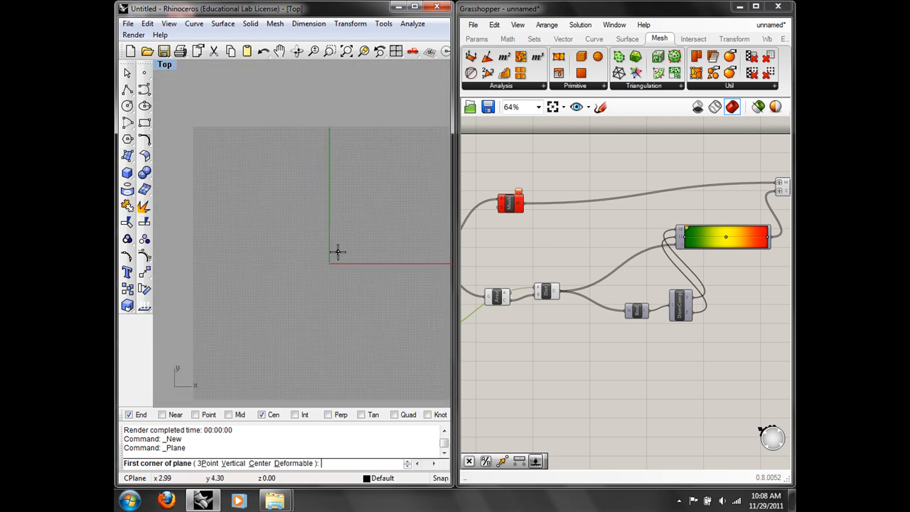
{"action": "left_click", "coordinate": [252, 250]}
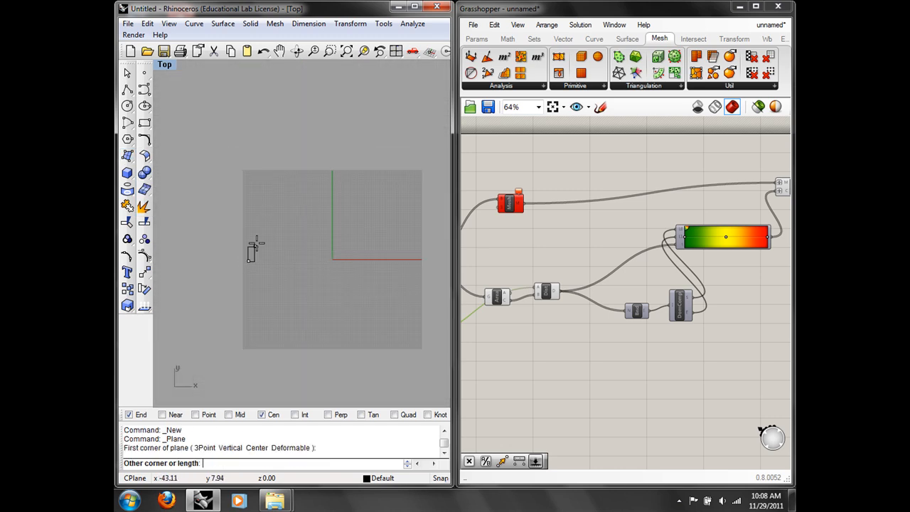
{"action": "left_click", "coordinate": [433, 137]}
{"action": "right_click_drag", "start_coordinate": [423, 222], "coordinate": [351, 215]}
Step: Create a new empty Grasshopper document and list the triangulation components
{"action": "right_click_drag", "start_coordinate": [669, 315], "coordinate": [709, 322]}
{"action": "left_click", "coordinate": [473, 24]}
{"action": "left_click", "coordinate": [499, 36]}
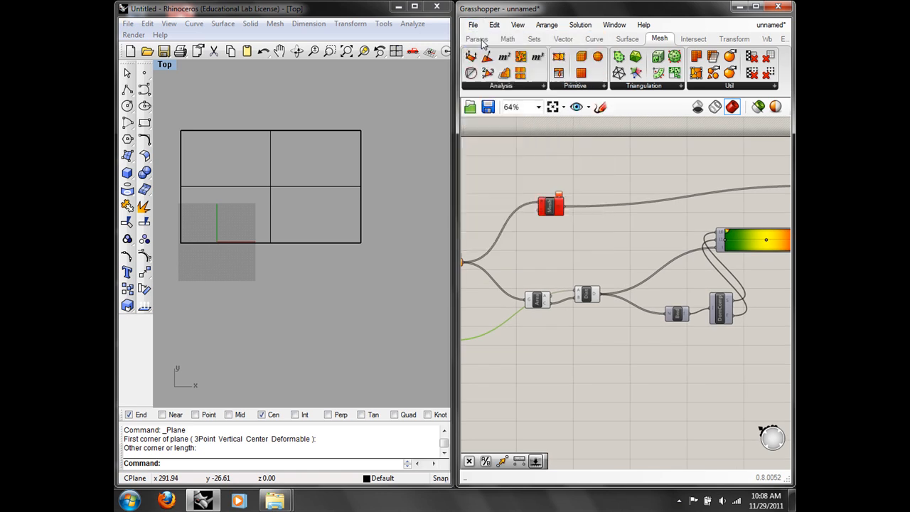
{"action": "left_click", "coordinate": [642, 86]}
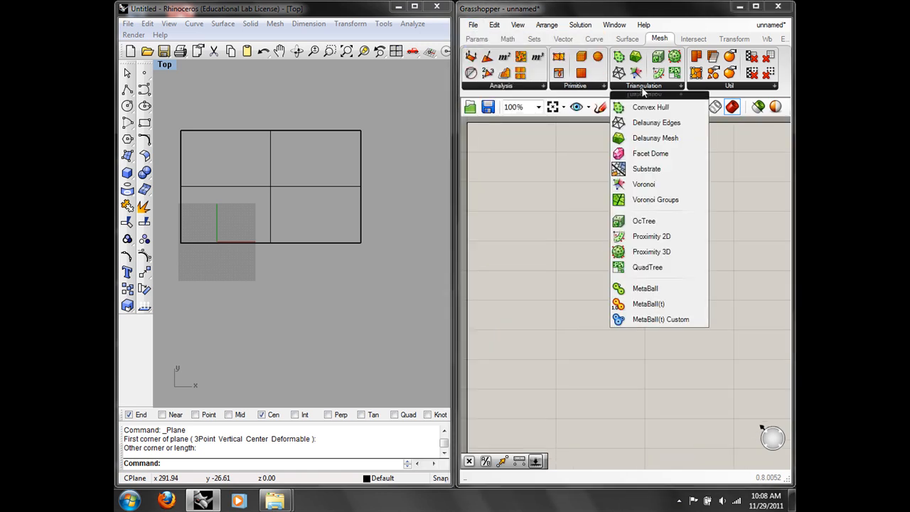
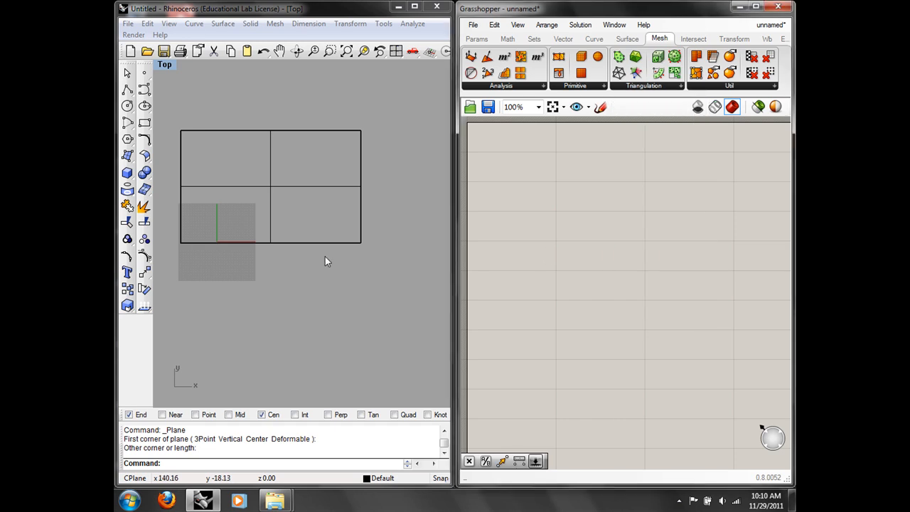
Step: Add a Surface parameter to the Grasshopper canvas
{"action": "double_click", "coordinate": [552, 260]}
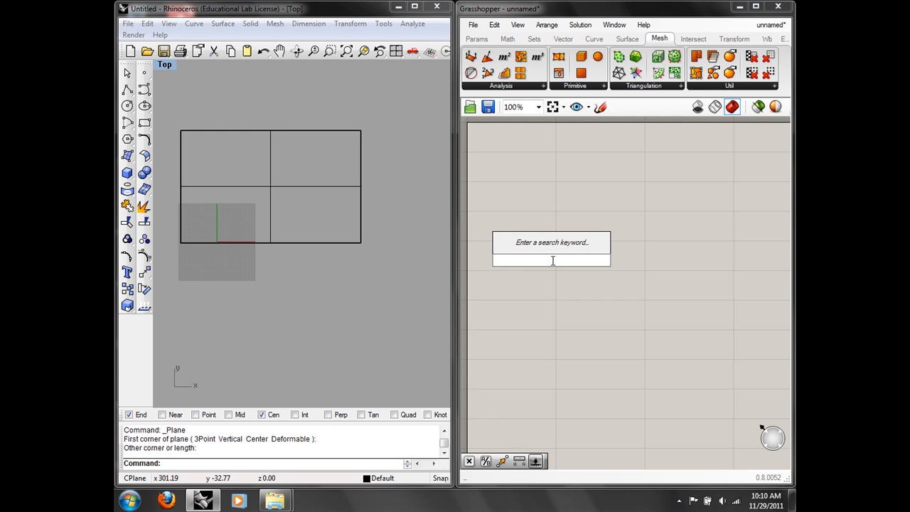
{"action": "type", "text": "poin"}
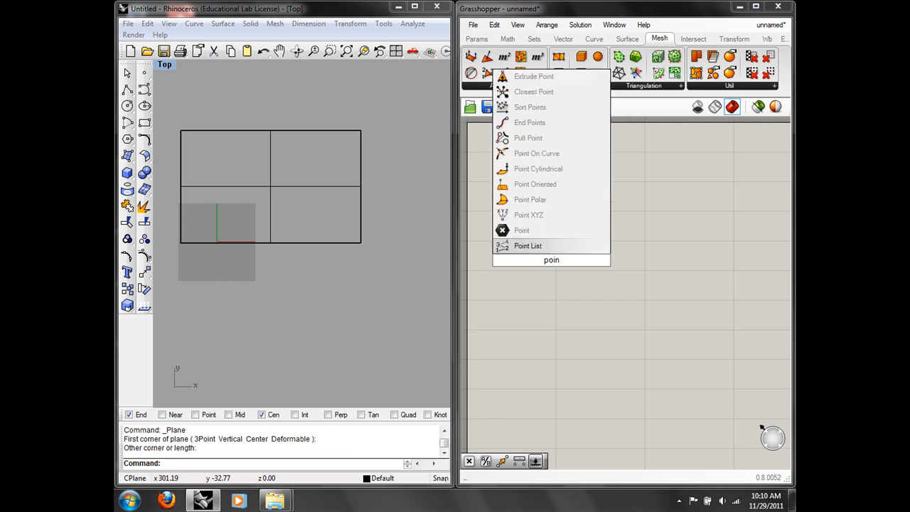
{"action": "left_click", "coordinate": [566, 312]}
{"action": "left_click", "coordinate": [361, 233]}
{"action": "double_click", "coordinate": [529, 248]}
{"action": "type", "text": "sur"}
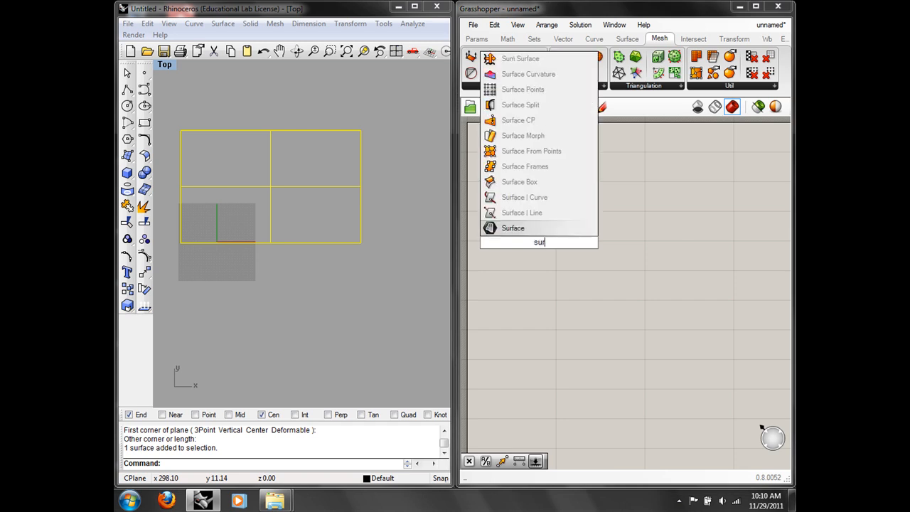
{"action": "key", "text": "Return"}
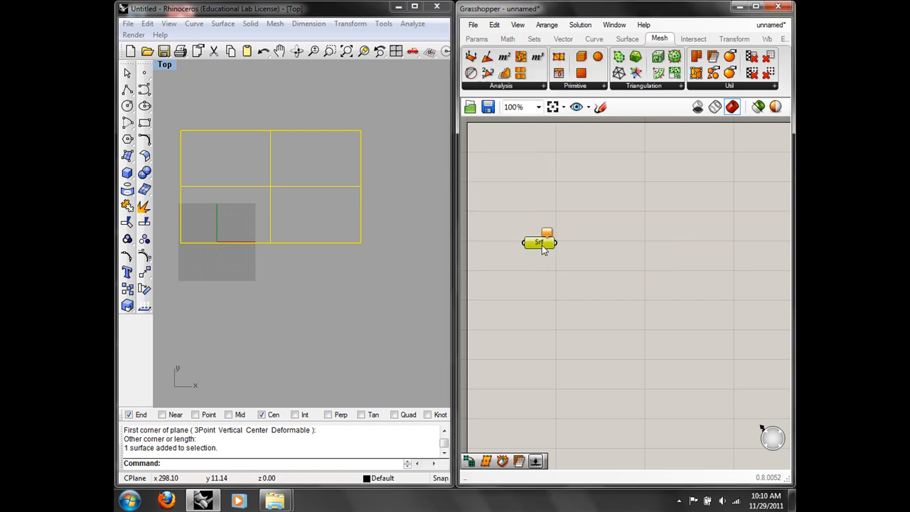
Step: Add a Divide Domain² component and connect the Surface parameter to its input
{"action": "double_click", "coordinate": [608, 253]}
{"action": "type", "text": "div"}
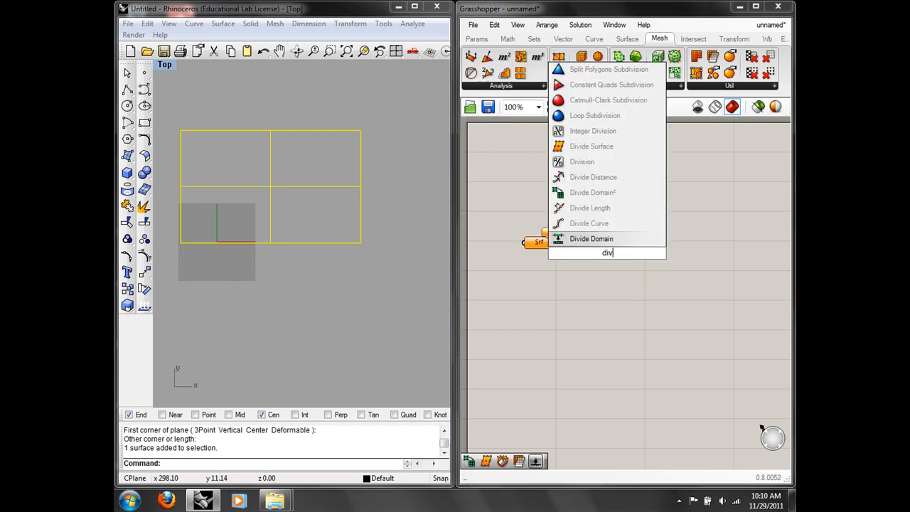
{"action": "left_click", "coordinate": [602, 193]}
{"action": "left_click_drag", "start_coordinate": [596, 242], "coordinate": [590, 289]}
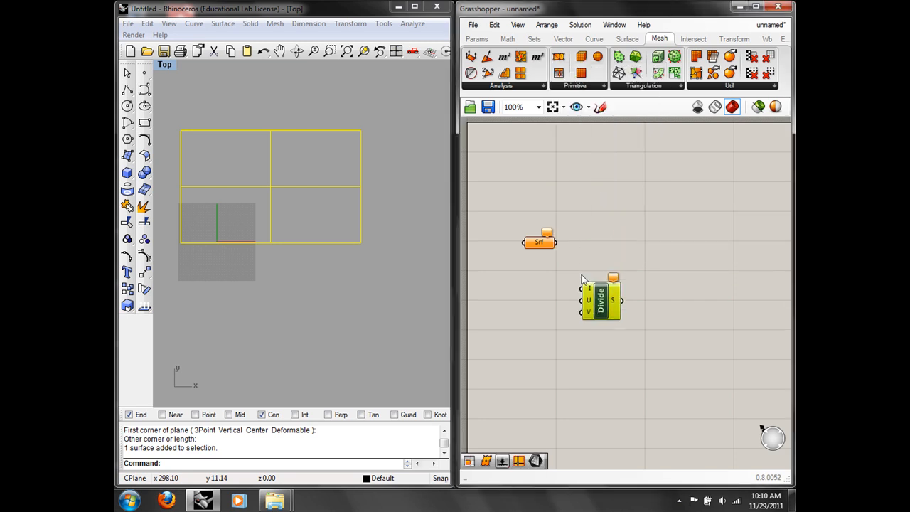
{"action": "left_click_drag", "start_coordinate": [556, 243], "coordinate": [617, 295]}
Step: Add an Isotrim (SubSrf) component fed by the surface and the divided domains
{"action": "double_click", "coordinate": [626, 237]}
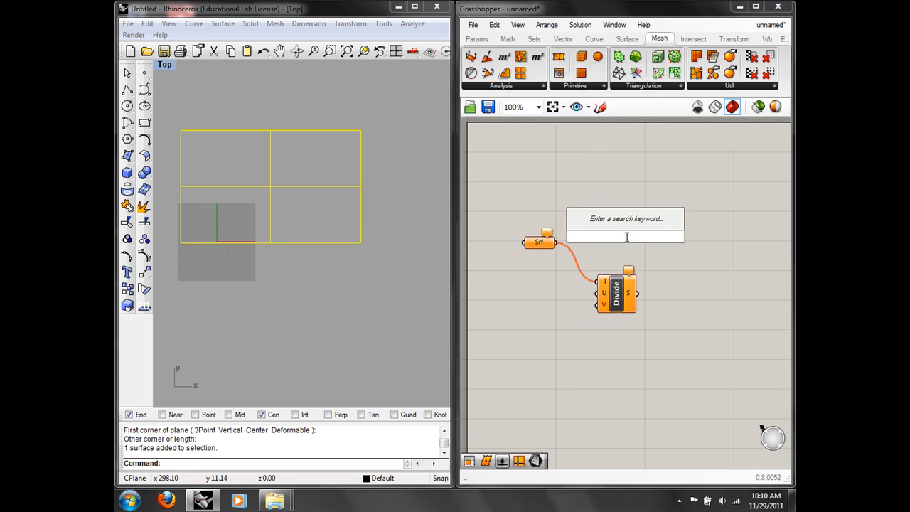
{"action": "type", "text": "is"}
{"action": "left_click", "coordinate": [625, 193]}
{"action": "left_click_drag", "start_coordinate": [625, 238], "coordinate": [679, 252]}
{"action": "left_click", "coordinate": [643, 234]}
{"action": "left_click_drag", "start_coordinate": [556, 242], "coordinate": [659, 243]}
{"action": "left_click_drag", "start_coordinate": [639, 292], "coordinate": [657, 261]}
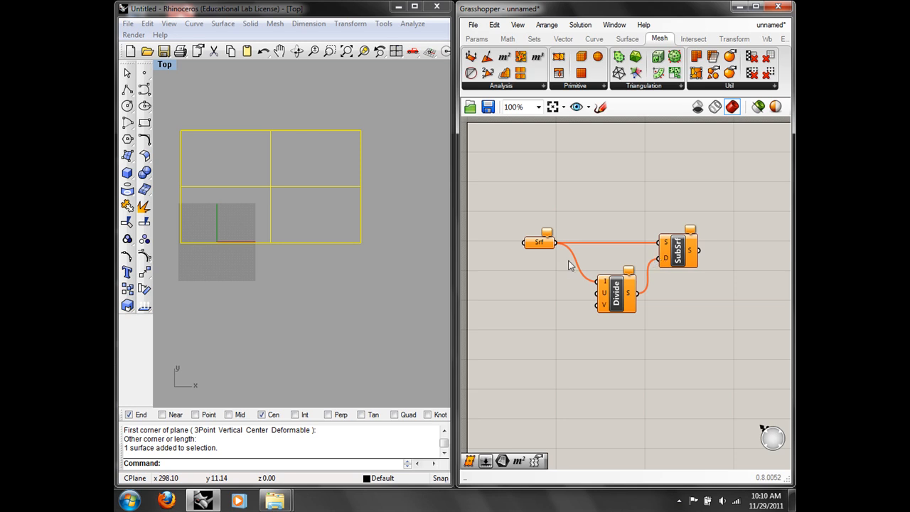
Step: Reference the Rhino plane into the Surface parameter with Set one Surface
{"action": "right_click", "coordinate": [545, 243]}
{"action": "left_click", "coordinate": [596, 376]}
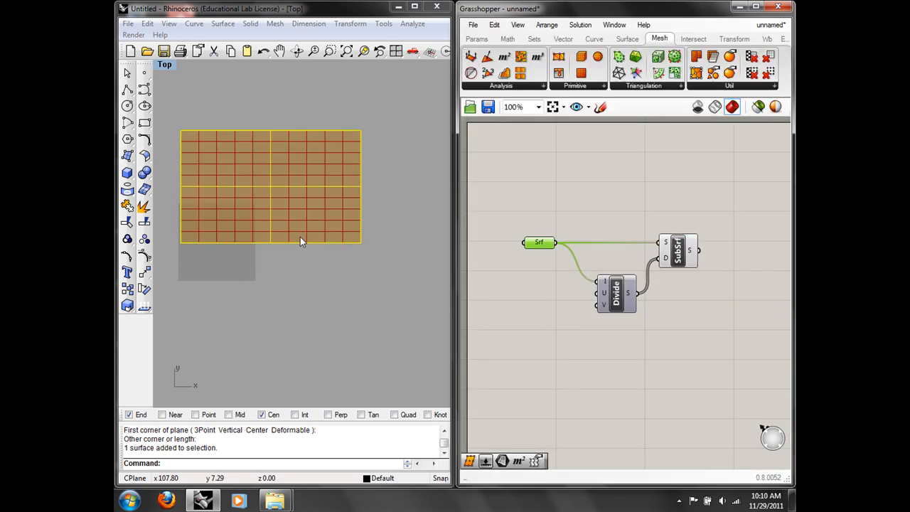
{"action": "left_click", "coordinate": [537, 153]}
Step: Add an Area component and wire SubSrf's sub-surfaces into its G input
{"action": "right_click_drag", "start_coordinate": [706, 202], "coordinate": [633, 202]}
{"action": "double_click", "coordinate": [672, 198]}
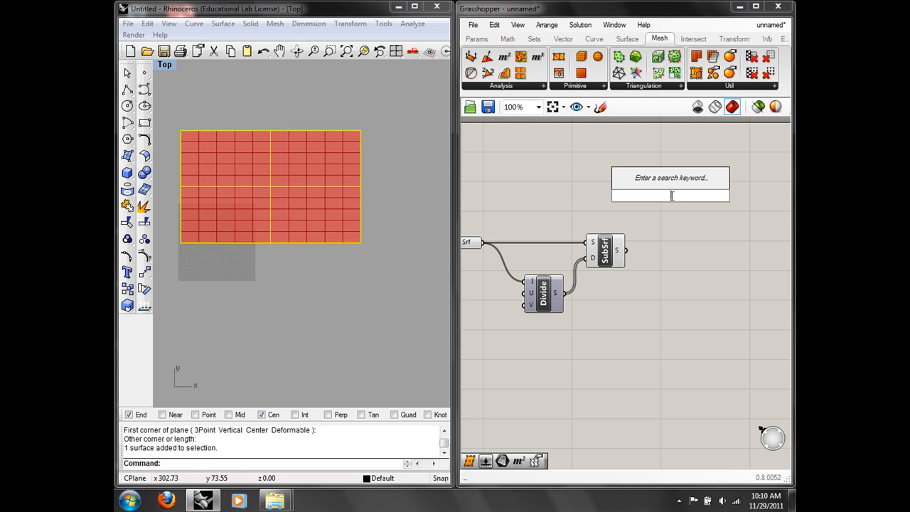
{"action": "type", "text": "are"}
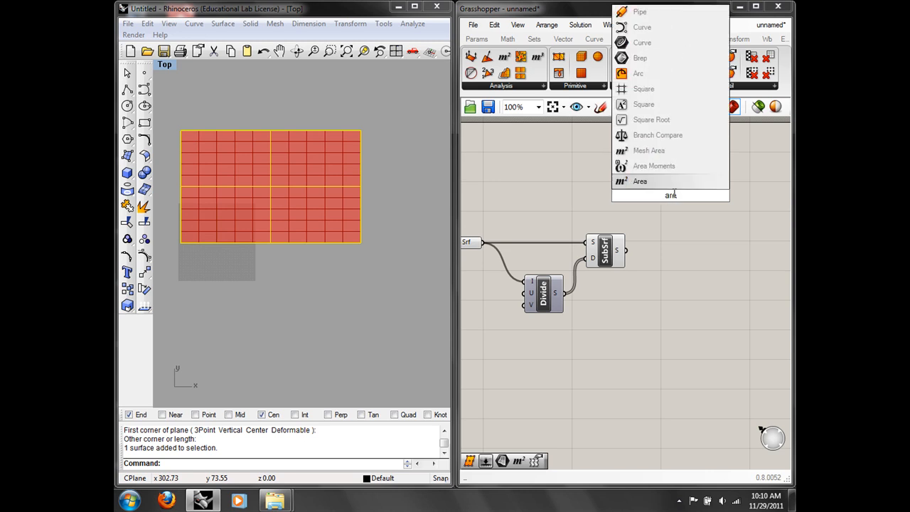
{"action": "key", "text": "Return"}
{"action": "left_click_drag", "start_coordinate": [675, 195], "coordinate": [686, 233]}
{"action": "left_click_drag", "start_coordinate": [626, 250], "coordinate": [682, 245]}
{"action": "left_click", "coordinate": [740, 215]}
Step: Place a Move component below the Area component
{"action": "right_click_drag", "start_coordinate": [740, 215], "coordinate": [688, 213]}
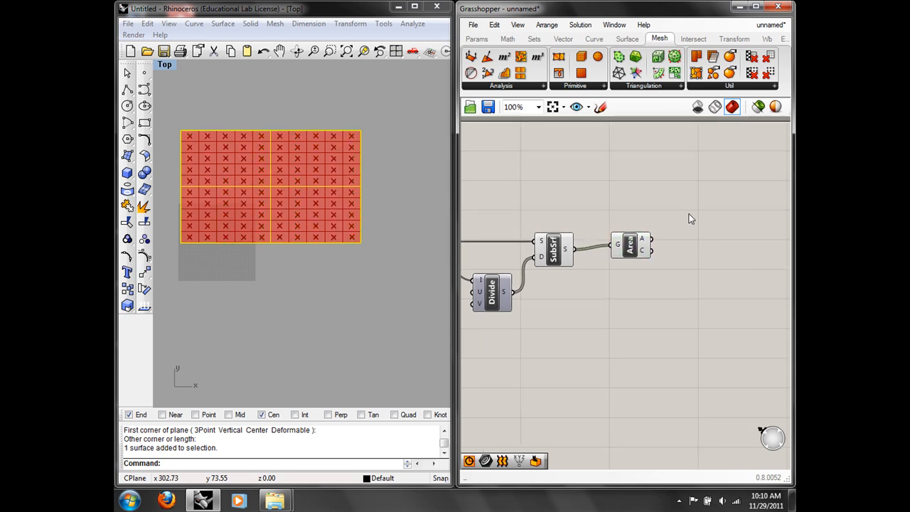
{"action": "double_click", "coordinate": [688, 219]}
{"action": "type", "text": "mov"}
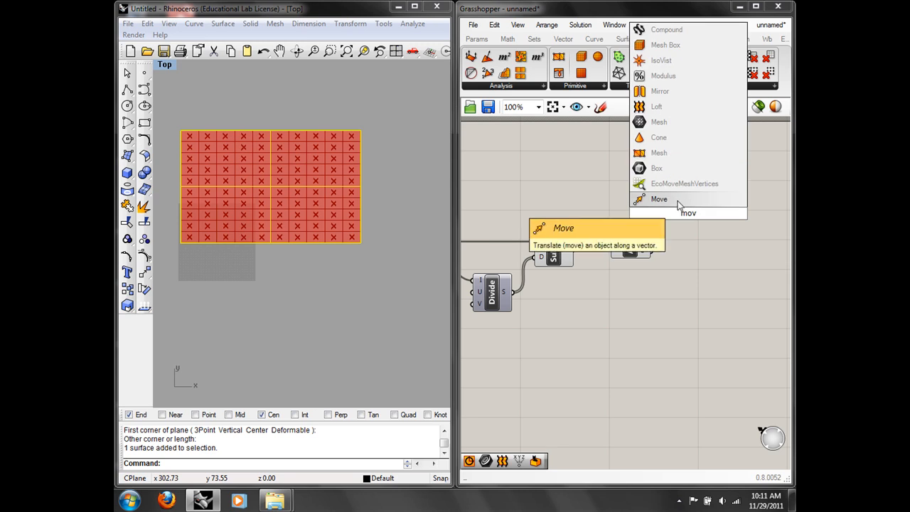
{"action": "left_click", "coordinate": [679, 202]}
{"action": "left_click_drag", "start_coordinate": [697, 212], "coordinate": [704, 287]}
{"action": "left_click", "coordinate": [722, 240]}
Step: Place a Random component above the Area component
{"action": "right_click_drag", "start_coordinate": [721, 241], "coordinate": [666, 240]}
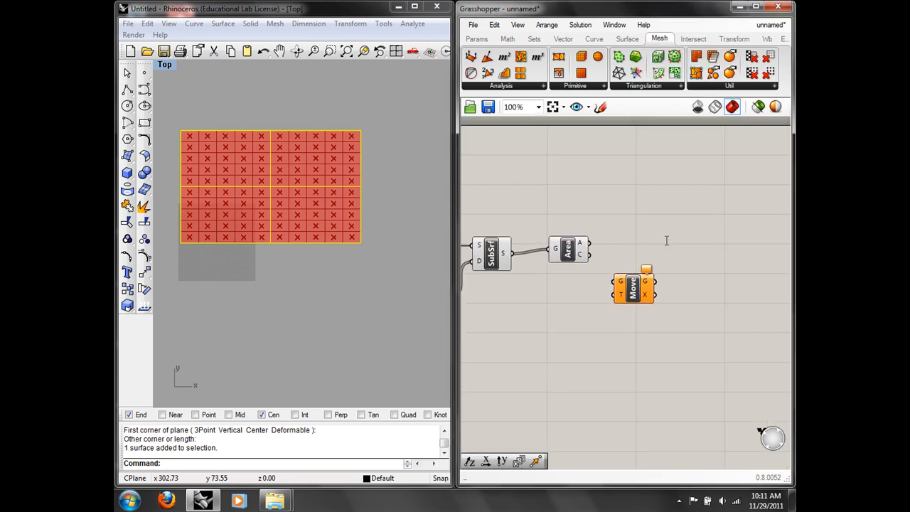
{"action": "double_click", "coordinate": [666, 240]}
{"action": "type", "text": "ran"}
{"action": "left_click", "coordinate": [661, 230]}
{"action": "left_click_drag", "start_coordinate": [654, 214], "coordinate": [637, 166]}
{"action": "left_click", "coordinate": [605, 212]}
{"action": "left_click", "coordinate": [633, 288]}
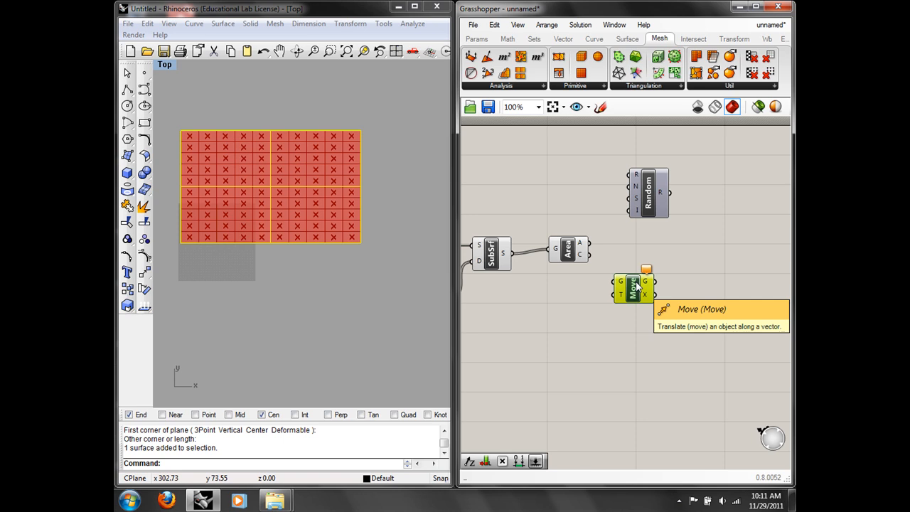
Step: Rearrange Random and Move, and connect Area's centroids to Move's G input
{"action": "left_click", "coordinate": [660, 283]}
{"action": "left_click_drag", "start_coordinate": [656, 204], "coordinate": [625, 197]}
{"action": "left_click_drag", "start_coordinate": [650, 286], "coordinate": [675, 256]}
{"action": "left_click_drag", "start_coordinate": [623, 194], "coordinate": [599, 181]}
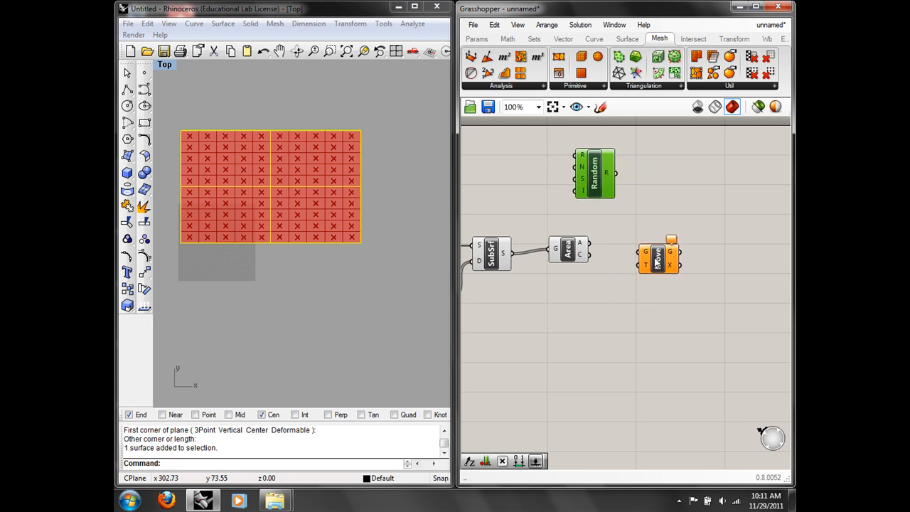
{"action": "left_click_drag", "start_coordinate": [591, 255], "coordinate": [640, 256]}
Step: Add a Unit X vector feeding Move's T input, with Random placed beside it
{"action": "double_click", "coordinate": [628, 307]}
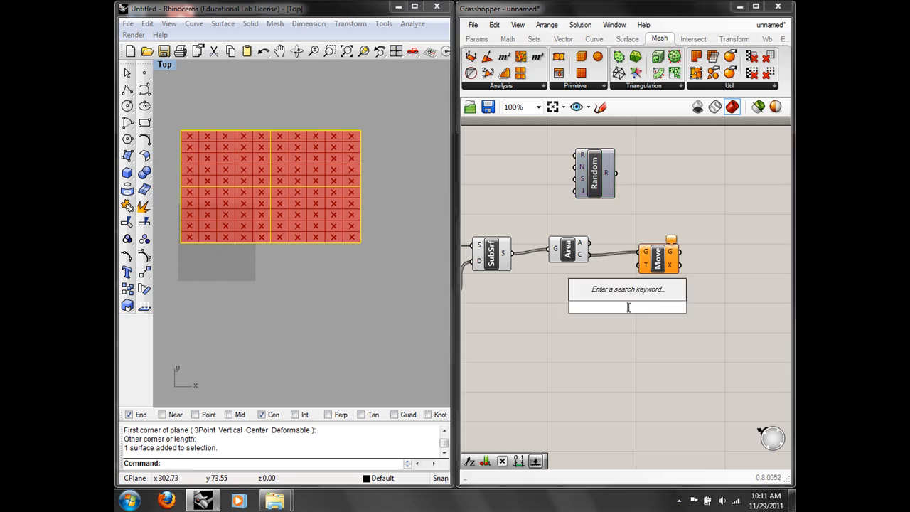
{"action": "type", "text": "x"}
{"action": "key", "text": "Return"}
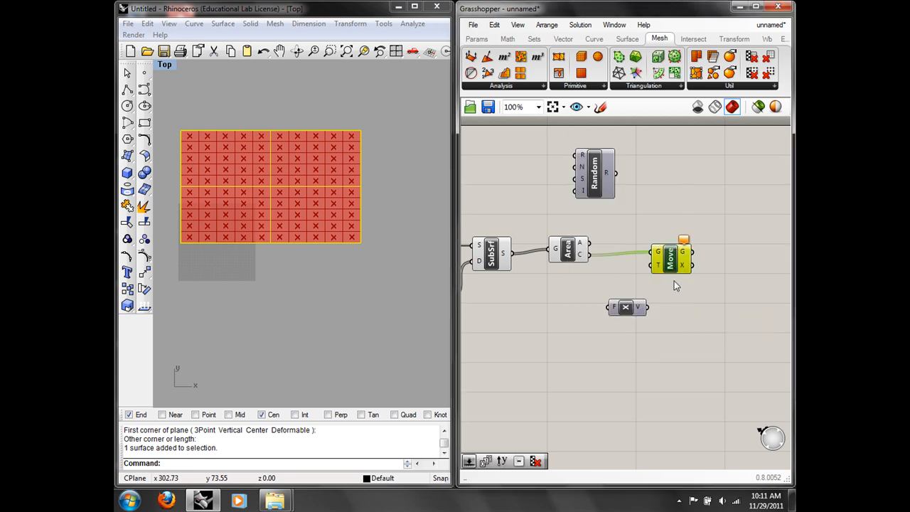
{"action": "left_click_drag", "start_coordinate": [649, 307], "coordinate": [652, 264]}
{"action": "left_click_drag", "start_coordinate": [594, 178], "coordinate": [581, 341]}
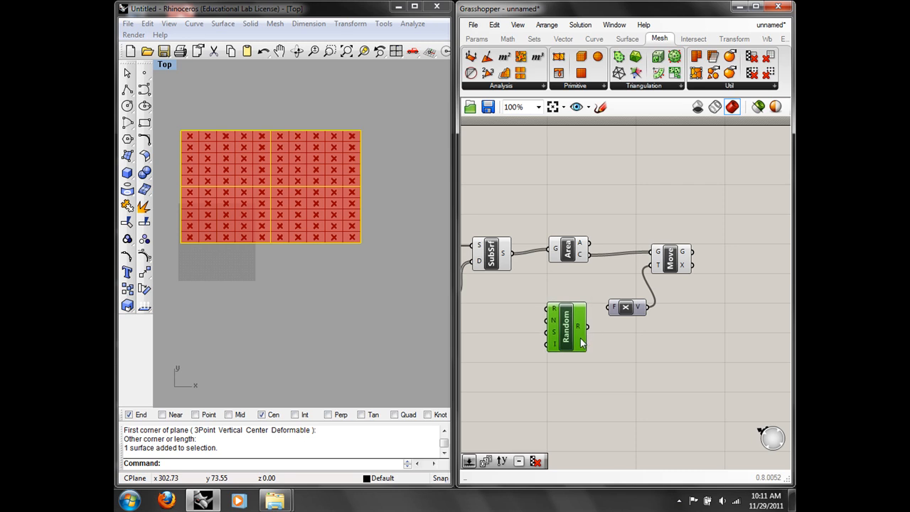
Step: Add a Length component by mistake, then delete it
{"action": "double_click", "coordinate": [606, 275]}
{"action": "type", "text": "len"}
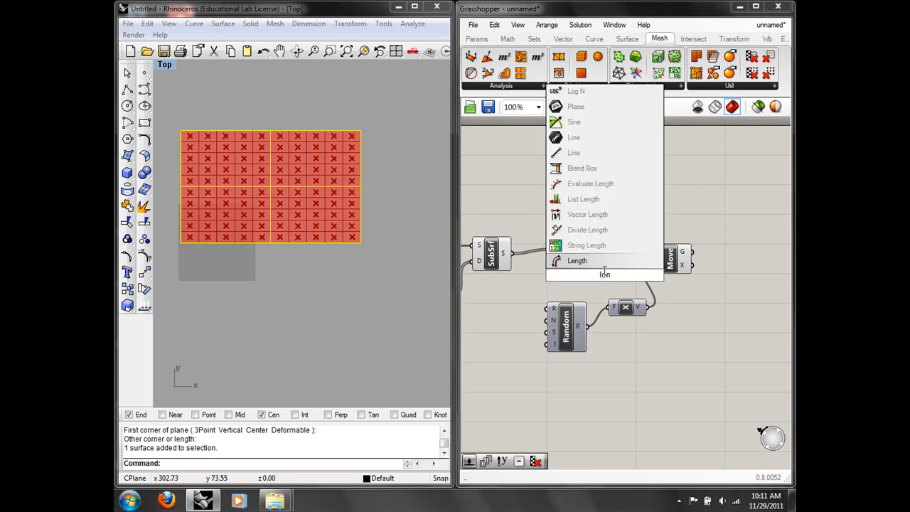
{"action": "key", "text": "Return"}
{"action": "mouse_move", "coordinate": [594, 262]}
{"action": "left_mouse_down"}
{"action": "mouse_move", "coordinate": [567, 236]}
{"action": "mouse_move", "coordinate": [569, 222]}
{"action": "mouse_move", "coordinate": [589, 275]}
{"action": "left_mouse_up"}
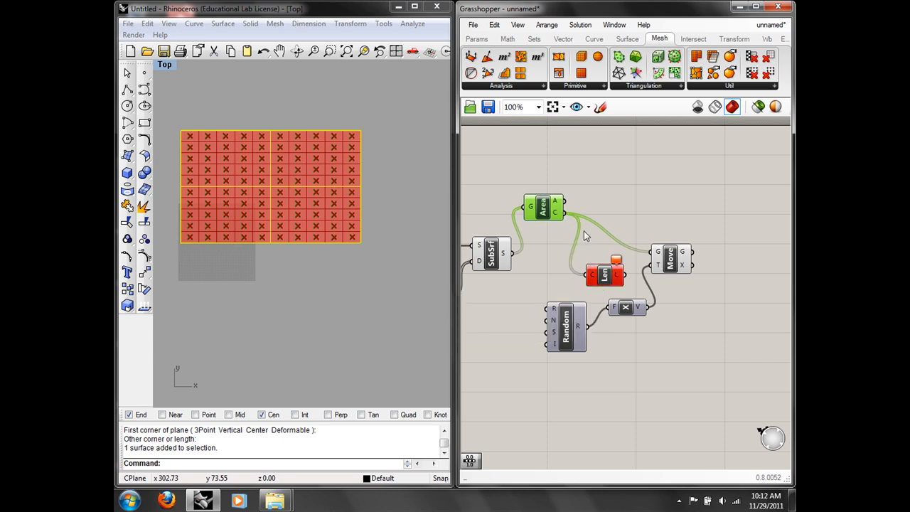
{"action": "left_click", "coordinate": [598, 280]}
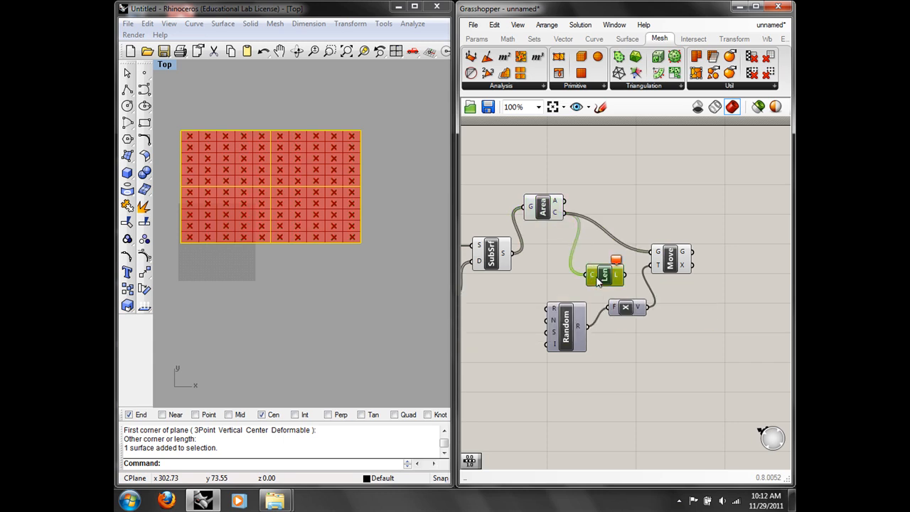
{"action": "left_click", "coordinate": [494, 25]}
{"action": "left_click", "coordinate": [508, 148]}
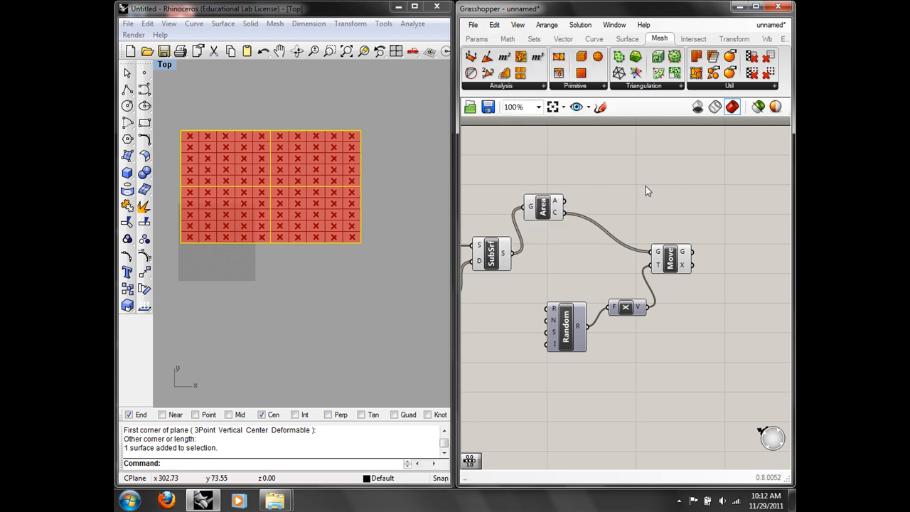
Step: Add List Length counting the centroids and feed it into Random's N input
{"action": "double_click", "coordinate": [647, 188]}
{"action": "type", "text": "list"}
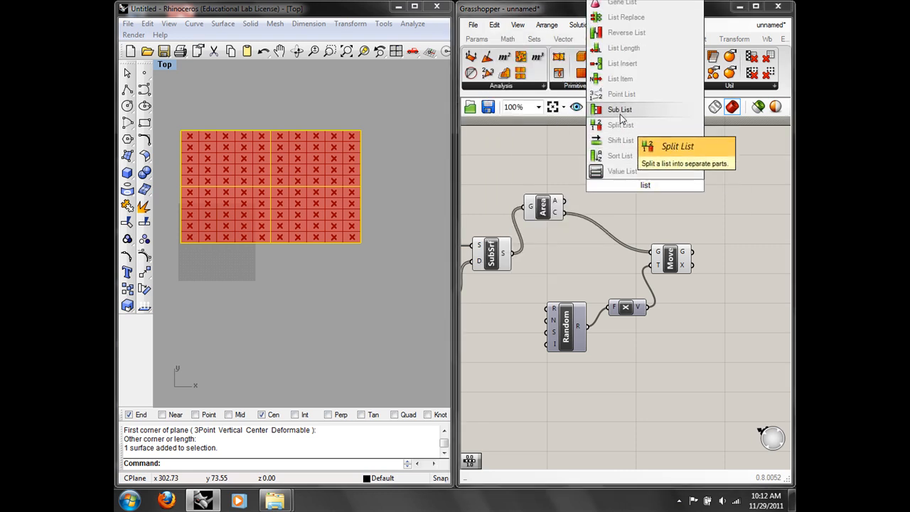
{"action": "left_click", "coordinate": [628, 52]}
{"action": "left_click_drag", "start_coordinate": [644, 167], "coordinate": [562, 254]}
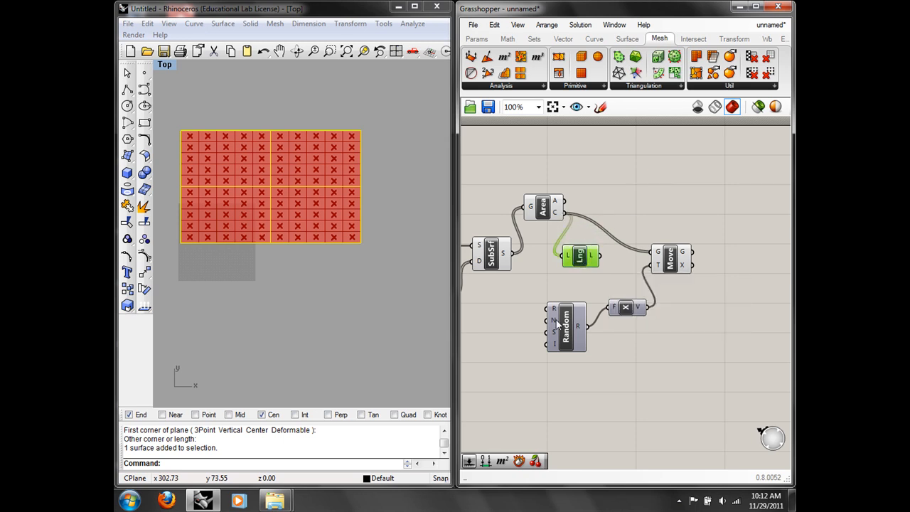
{"action": "left_click_drag", "start_coordinate": [603, 255], "coordinate": [579, 368]}
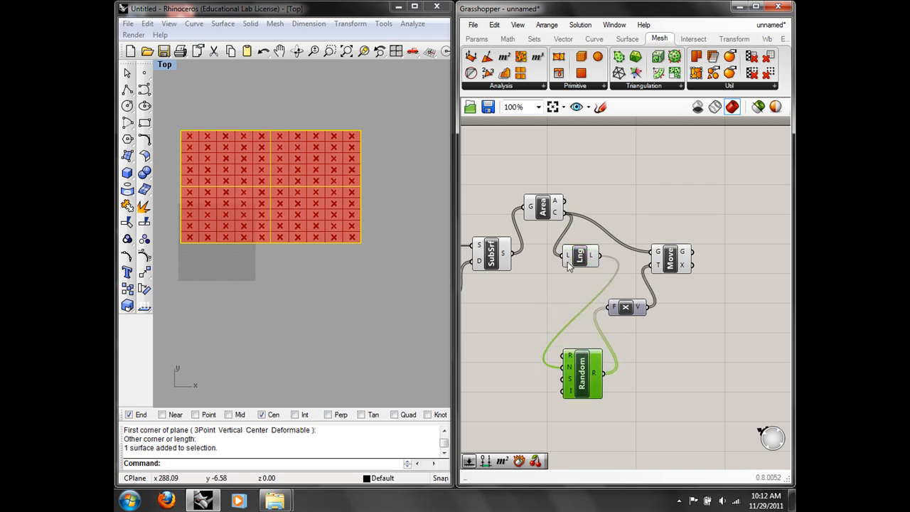
Step: Toggle off the Area component's preview
{"action": "left_click", "coordinate": [544, 207]}
{"action": "right_click", "coordinate": [547, 204]}
{"action": "left_click", "coordinate": [575, 226]}
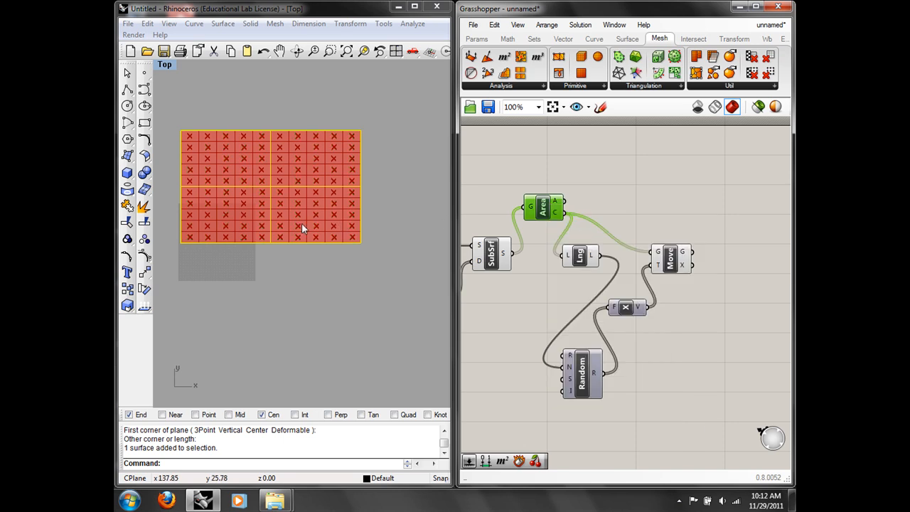
{"action": "scroll", "coordinate": [287, 208], "scroll_direction": "up", "scroll_amount": 5}
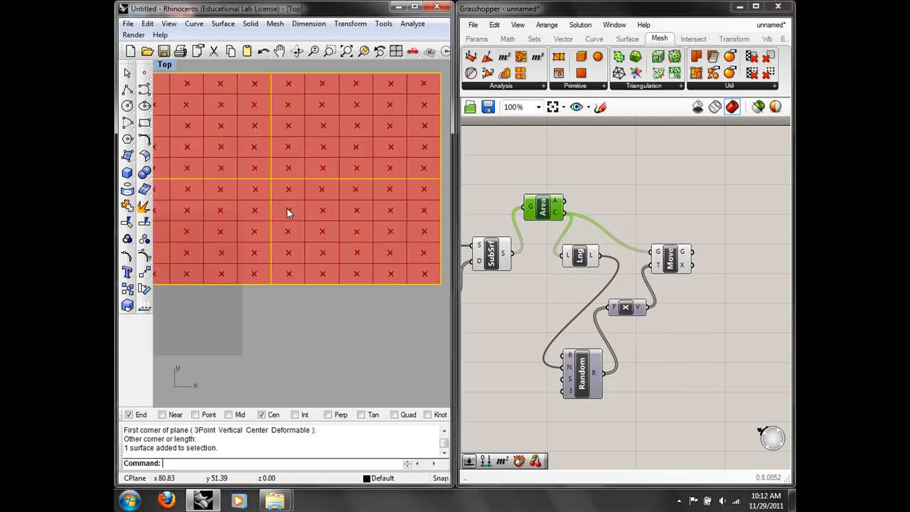
Step: Set the Random component's range to -3.0 To 3.0
{"action": "right_click", "coordinate": [569, 356]}
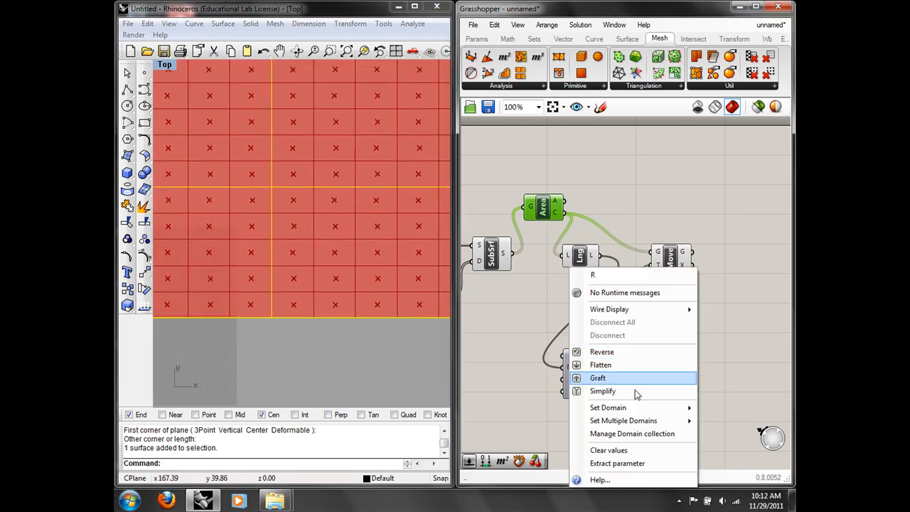
{"action": "mouse_move", "coordinate": [636, 407]}
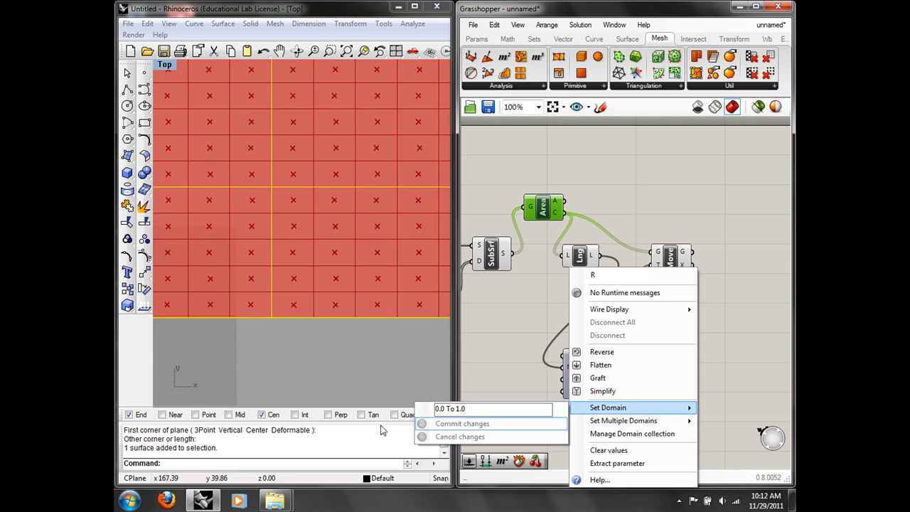
{"action": "left_click", "coordinate": [439, 409]}
{"action": "key", "text": "BackSpace"}
{"action": "type", "text": "-3"}
{"action": "key", "text": "BackSpace"}
{"action": "type", "text": "3"}
{"action": "left_click", "coordinate": [462, 423]}
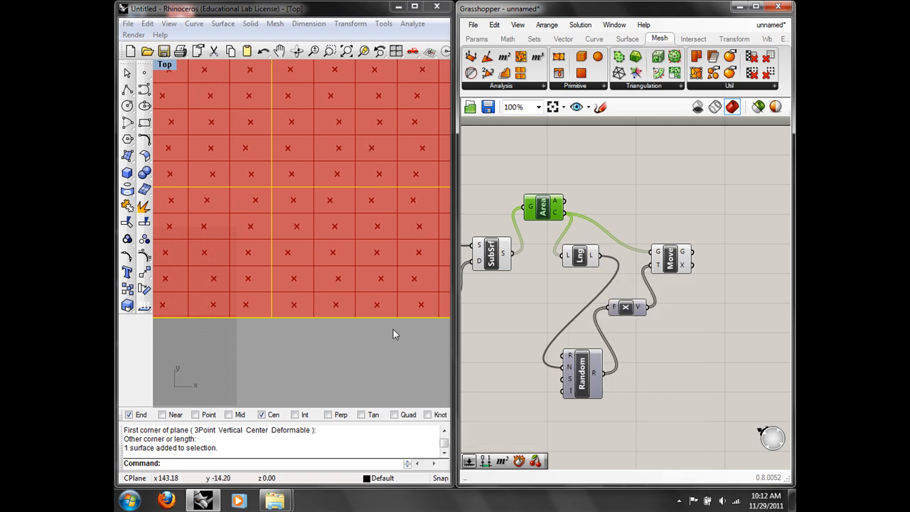
Step: Copy the Random, Unit X and Move chain and paste the duplicate lower right
{"action": "right_click_drag", "start_coordinate": [319, 210], "coordinate": [325, 244]}
{"action": "scroll", "coordinate": [325, 244], "scroll_direction": "down", "scroll_amount": 2}
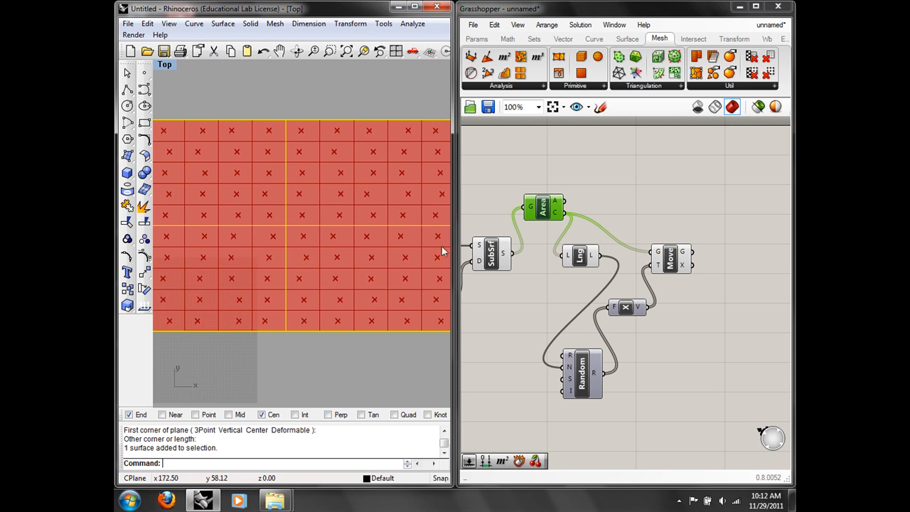
{"action": "right_click_drag", "start_coordinate": [736, 337], "coordinate": [697, 305]}
{"action": "left_click_drag", "start_coordinate": [697, 392], "coordinate": [538, 258]}
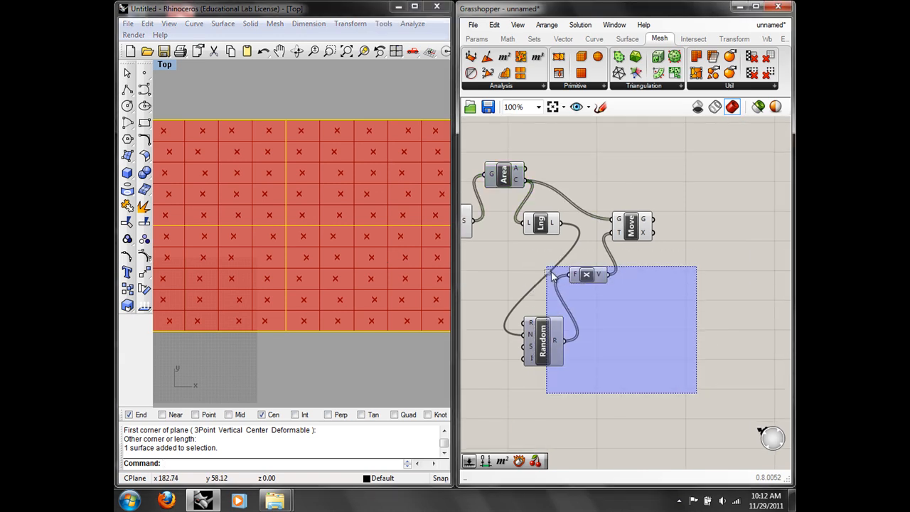
{"action": "double_click", "coordinate": [668, 317]}
{"action": "left_click_drag", "start_coordinate": [720, 409], "coordinate": [541, 263]}
{"action": "left_click", "coordinate": [644, 232], "text": "shift"}
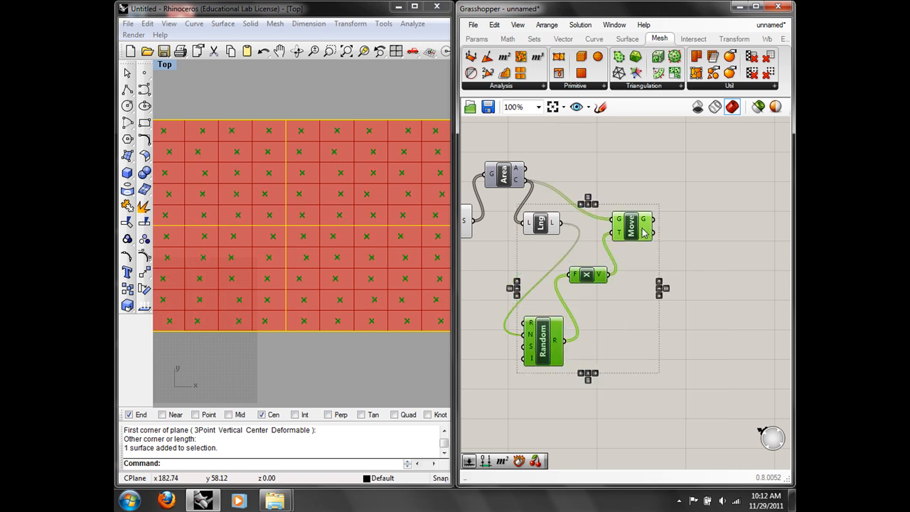
{"action": "key", "text": "ctrl+c"}
{"action": "key", "text": "ctrl+v"}
{"action": "left_click_drag", "start_coordinate": [644, 232], "coordinate": [739, 288]}
Step: Wire the first Move's geometry output into the copied Move's G input
{"action": "left_click", "coordinate": [727, 228]}
{"action": "right_click_drag", "start_coordinate": [673, 222], "coordinate": [658, 208]}
{"action": "left_click_drag", "start_coordinate": [639, 206], "coordinate": [704, 270]}
Step: Replace the copied Unit X with Unit Y between Random and Move, and hide the first Move's preview
{"action": "left_click", "coordinate": [679, 326]}
{"action": "left_click", "coordinate": [495, 24]}
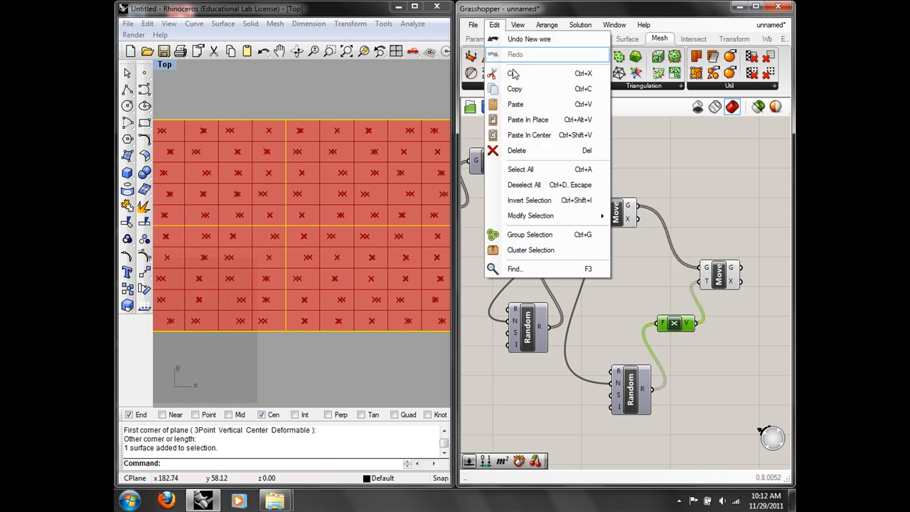
{"action": "left_click", "coordinate": [526, 146]}
{"action": "double_click", "coordinate": [669, 183]}
{"action": "type", "text": "y"}
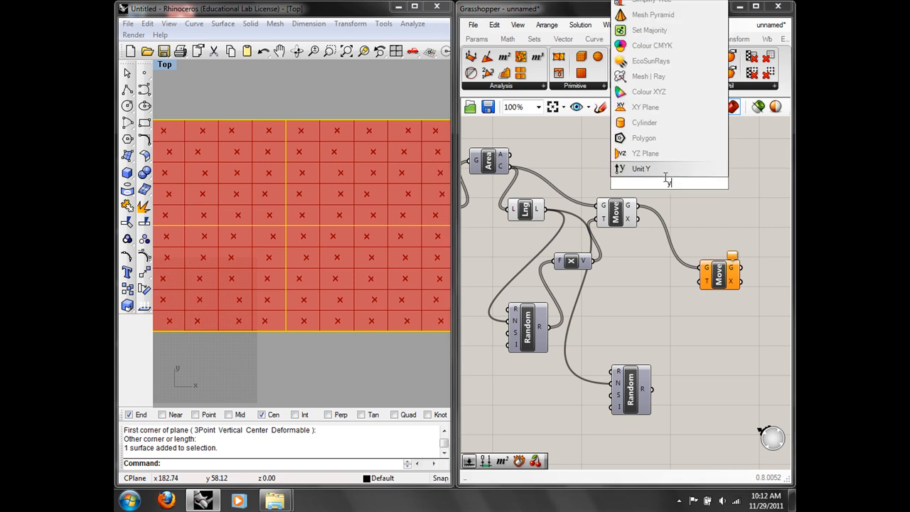
{"action": "left_click", "coordinate": [646, 169]}
{"action": "left_click_drag", "start_coordinate": [655, 187], "coordinate": [688, 342]}
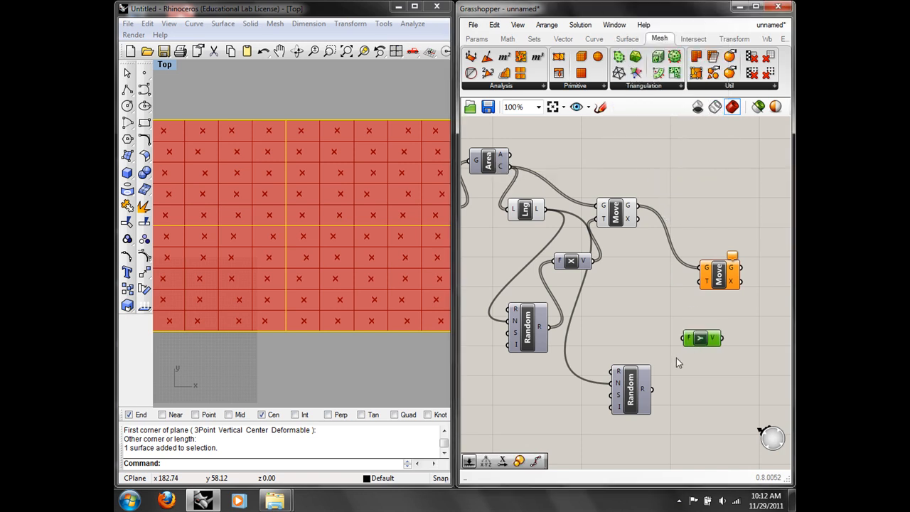
{"action": "left_click_drag", "start_coordinate": [654, 387], "coordinate": [701, 285]}
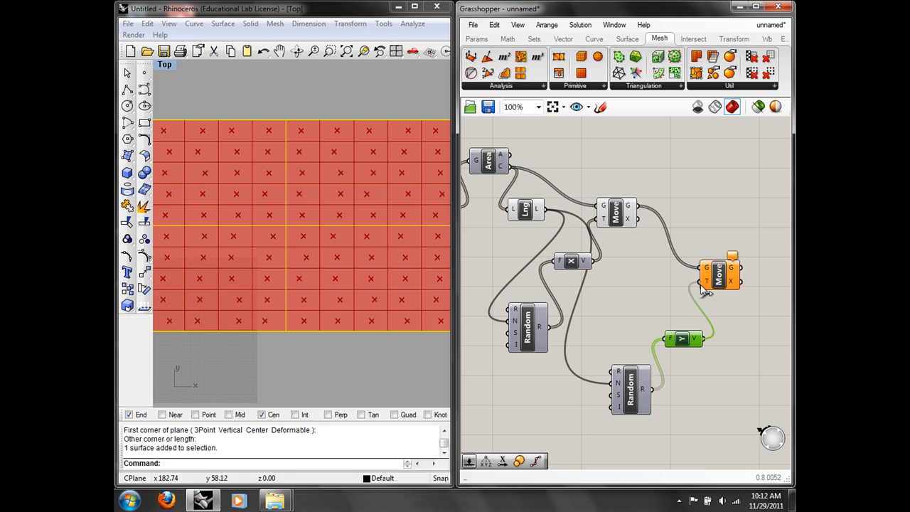
{"action": "right_click", "coordinate": [622, 218]}
{"action": "left_click", "coordinate": [643, 232]}
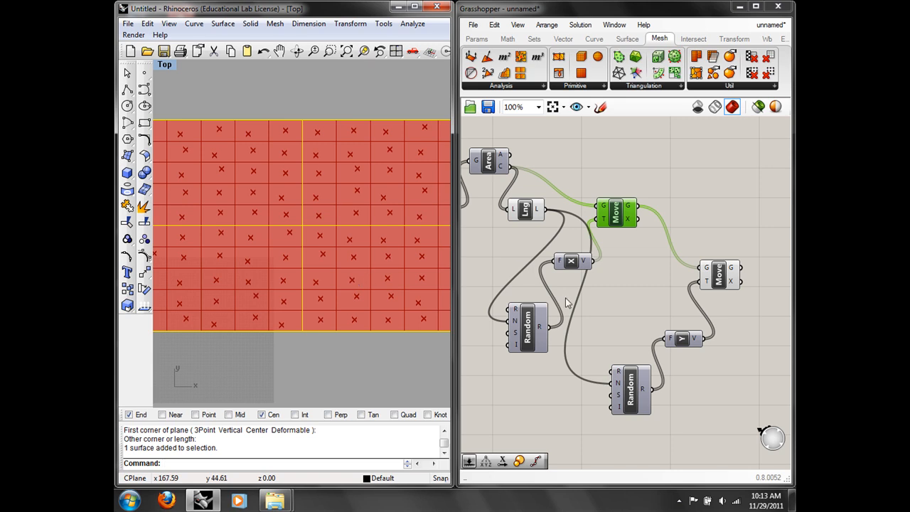
Step: Add a Number Slider with its maximum set to 50
{"action": "right_click_drag", "start_coordinate": [466, 421], "coordinate": [534, 365]}
{"action": "double_click", "coordinate": [534, 364]}
{"action": "type", "text": "num"}
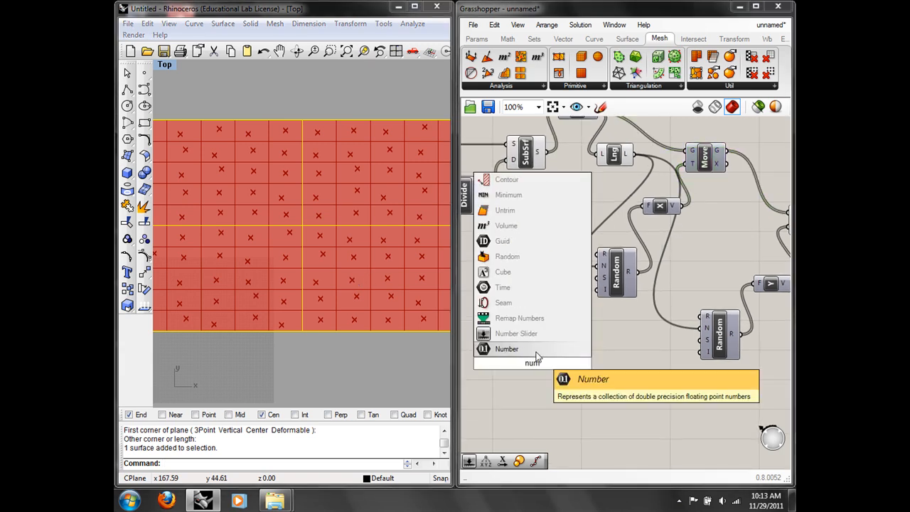
{"action": "left_click", "coordinate": [516, 333]}
{"action": "right_click", "coordinate": [554, 364]}
{"action": "left_click", "coordinate": [588, 406]}
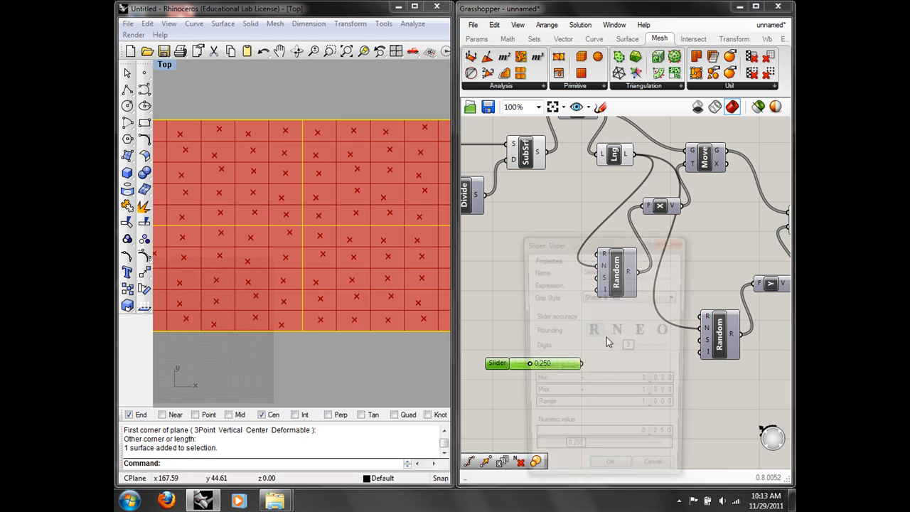
{"action": "double_click", "coordinate": [653, 395]}
{"action": "type", "text": "50"}
{"action": "left_click", "coordinate": [662, 395]}
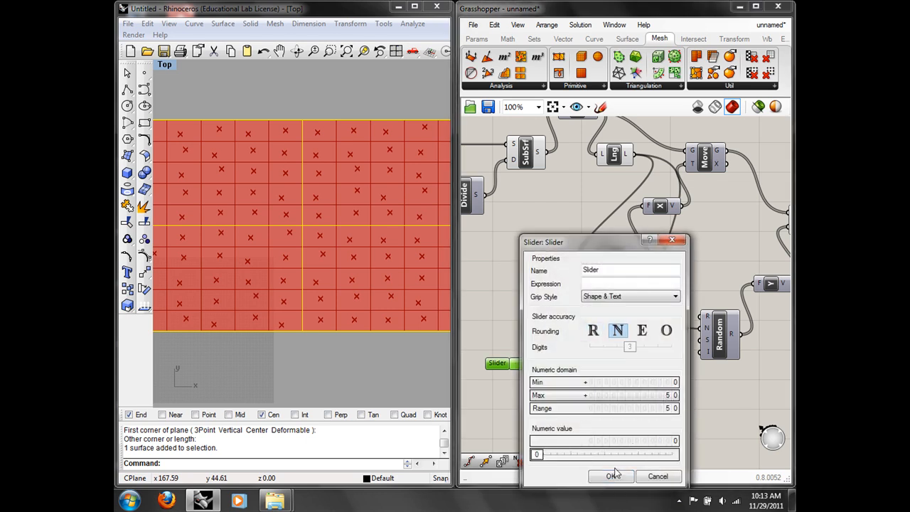
{"action": "left_click", "coordinate": [612, 476]}
Step: Wire the slider into both Random components and set it to 20
{"action": "left_click_drag", "start_coordinate": [582, 363], "coordinate": [667, 349]}
{"action": "left_click_drag", "start_coordinate": [582, 363], "coordinate": [592, 292]}
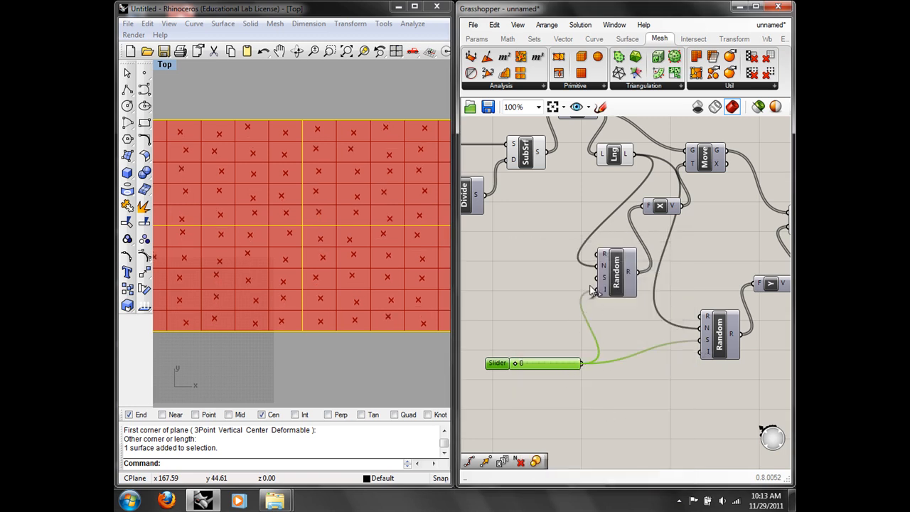
{"action": "left_click_drag", "start_coordinate": [516, 366], "coordinate": [544, 366]}
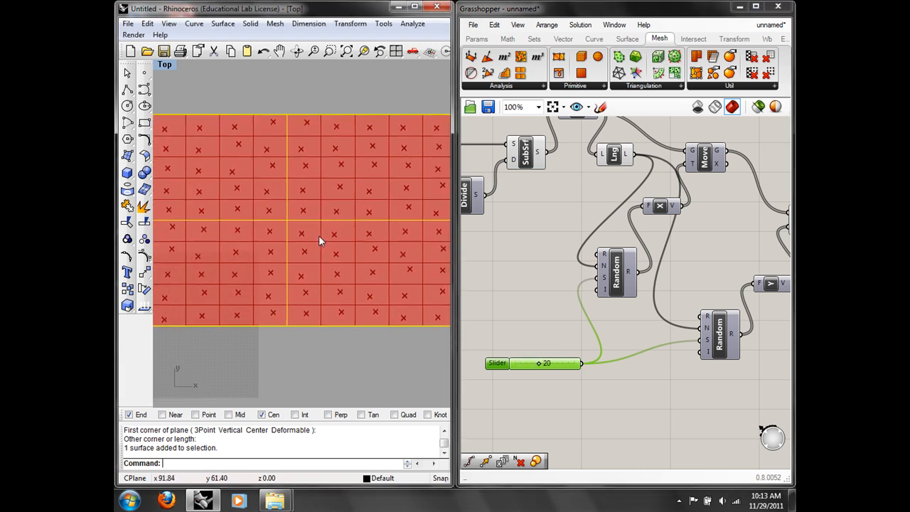
{"action": "scroll", "coordinate": [318, 236], "scroll_direction": "down", "scroll_amount": 3}
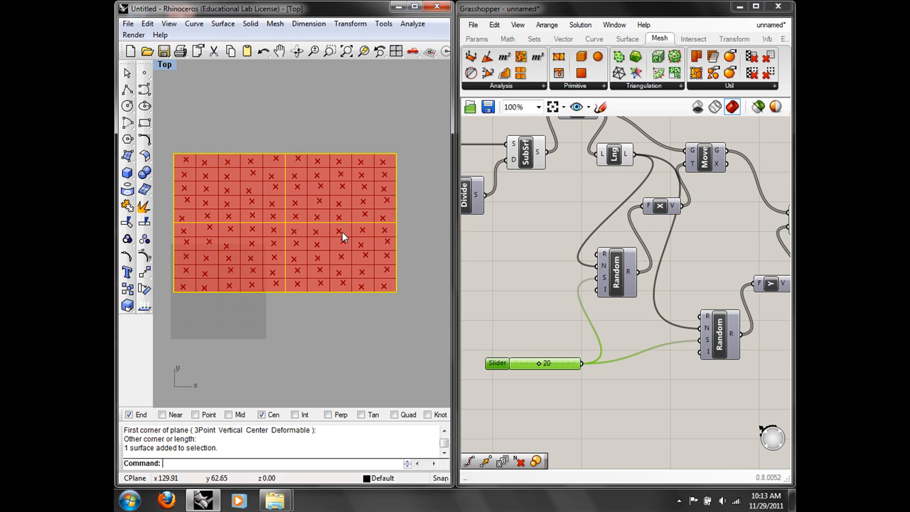
{"action": "scroll", "coordinate": [409, 235], "scroll_direction": "up", "scroll_amount": 3}
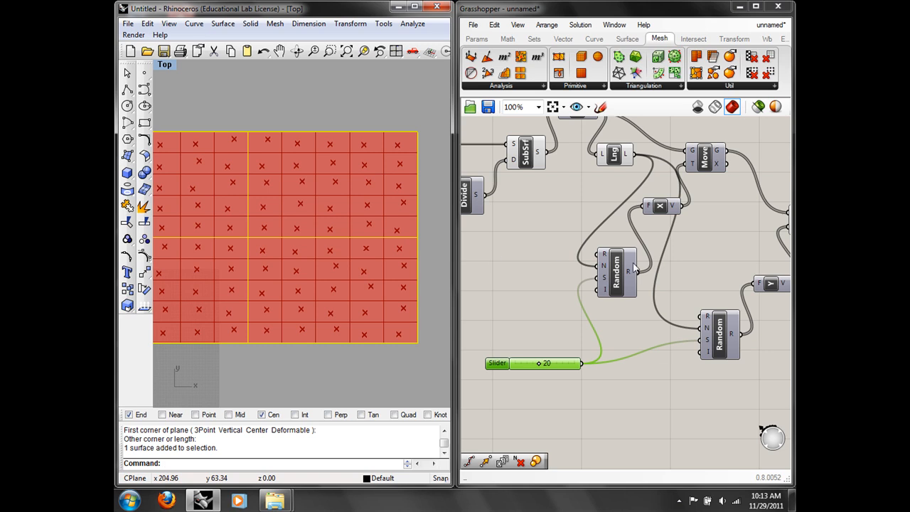
{"action": "scroll", "coordinate": [608, 258], "scroll_direction": "down", "scroll_amount": 2}
Step: Move the second Random–Unit Y–Move chain further right on the canvas
{"action": "right_click_drag", "start_coordinate": [612, 257], "coordinate": [560, 253]}
{"action": "left_click_drag", "start_coordinate": [684, 353], "coordinate": [665, 156]}
{"action": "left_click", "coordinate": [690, 197]}
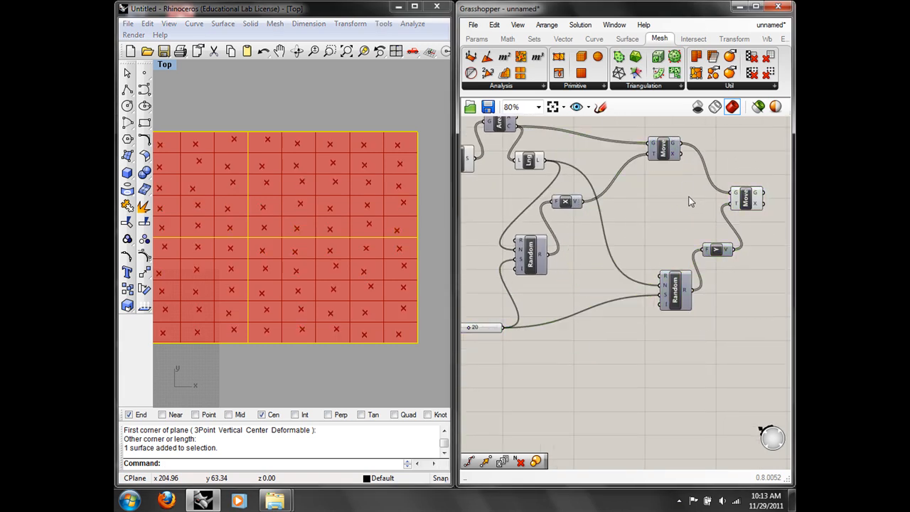
{"action": "scroll", "coordinate": [673, 203], "scroll_direction": "down", "scroll_amount": 2}
Step: Add a Delaunay Edges component from Mesh > Triangulation, fed by the second Move's points
{"action": "left_click", "coordinate": [644, 86]}
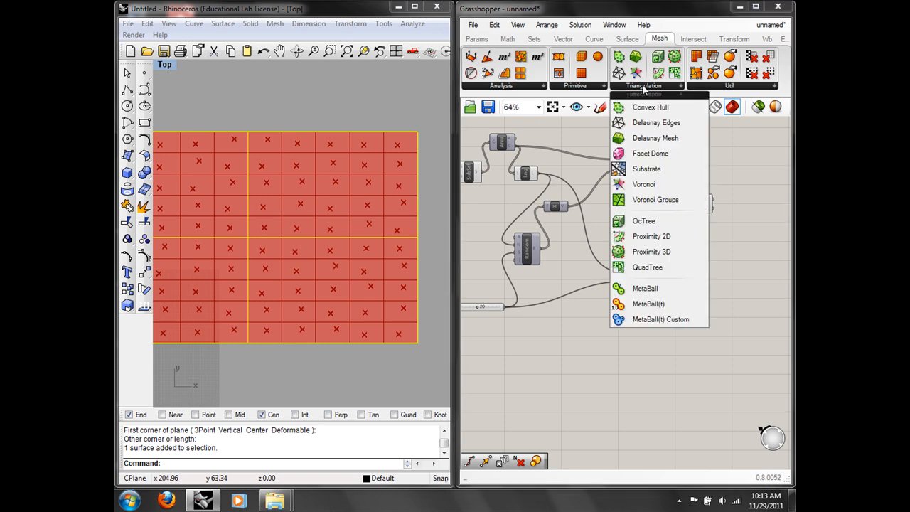
{"action": "left_click_drag", "start_coordinate": [619, 123], "coordinate": [708, 206]}
{"action": "scroll", "coordinate": [751, 182], "scroll_direction": "up", "scroll_amount": 3}
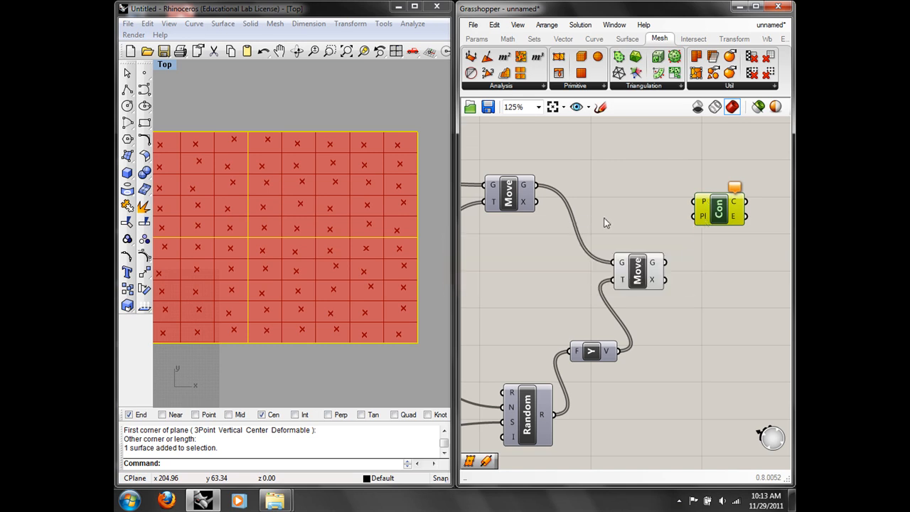
{"action": "left_click_drag", "start_coordinate": [665, 263], "coordinate": [690, 205]}
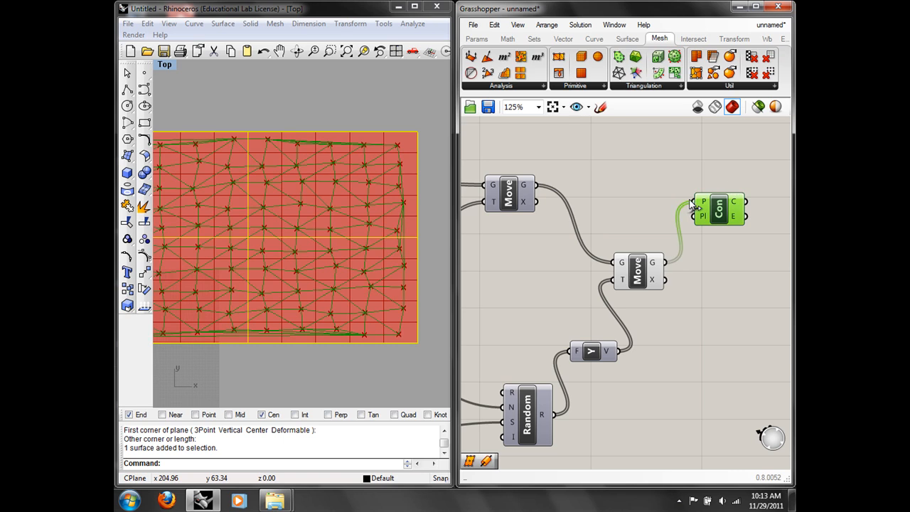
{"action": "right_click_drag", "start_coordinate": [356, 246], "coordinate": [371, 235]}
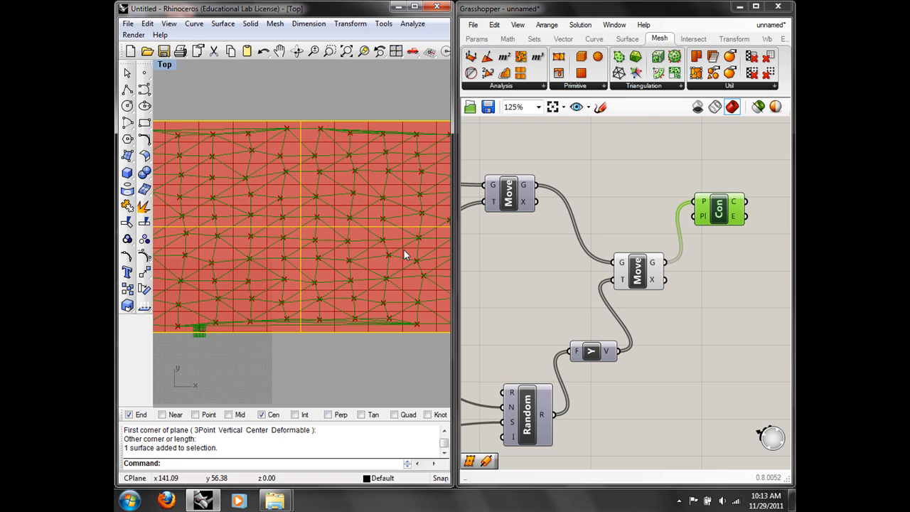
{"action": "left_click", "coordinate": [629, 274]}
{"action": "right_click_drag", "start_coordinate": [507, 258], "coordinate": [613, 249]}
{"action": "scroll", "coordinate": [613, 249], "scroll_direction": "down", "scroll_amount": 3}
{"action": "scroll", "coordinate": [270, 236], "scroll_direction": "down", "scroll_amount": 2}
{"action": "right_click_drag", "start_coordinate": [269, 236], "coordinate": [355, 248]}
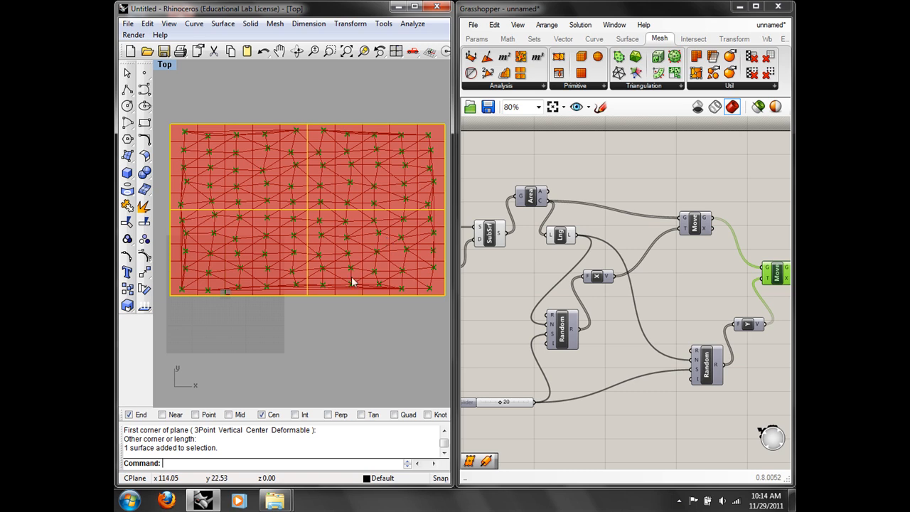
{"action": "scroll", "coordinate": [341, 256], "scroll_direction": "up", "scroll_amount": 5}
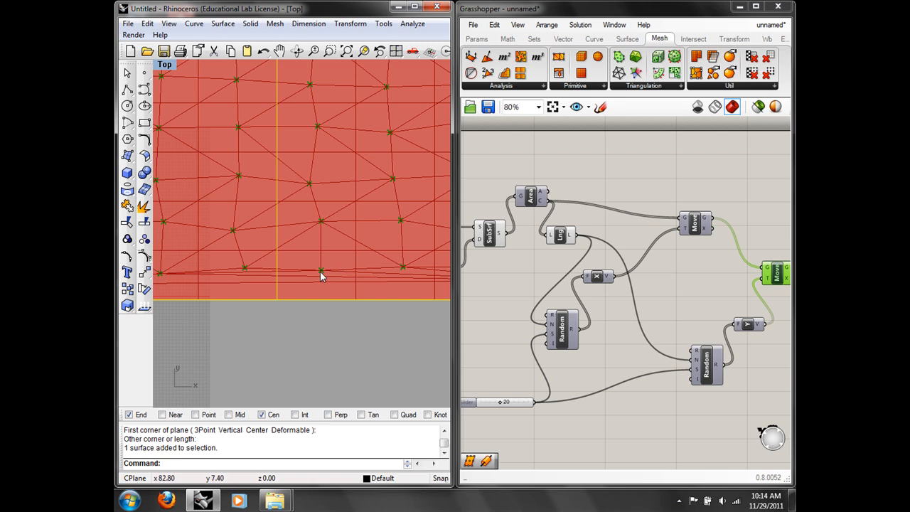
{"action": "scroll", "coordinate": [322, 270], "scroll_direction": "down", "scroll_amount": 6}
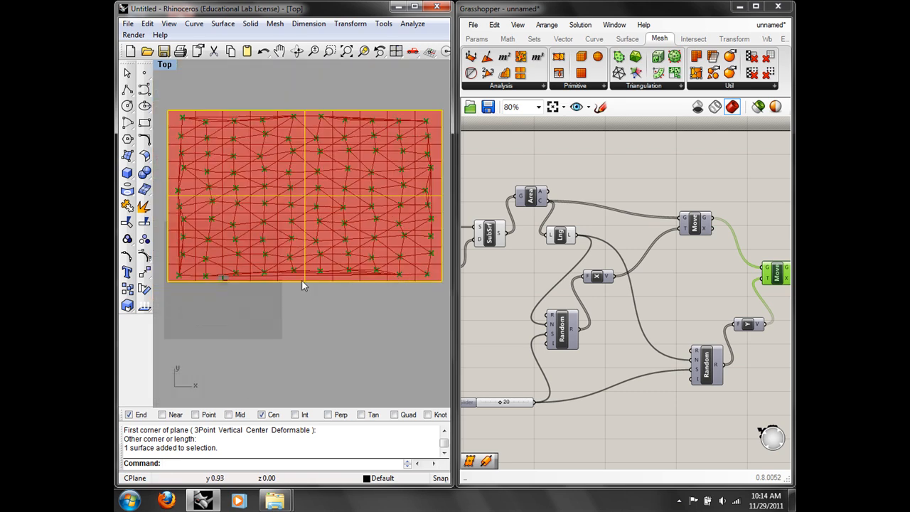
Step: Raise the number slider to 22 to reshuffle the triangulated points
{"action": "right_click_drag", "start_coordinate": [662, 297], "coordinate": [712, 269]}
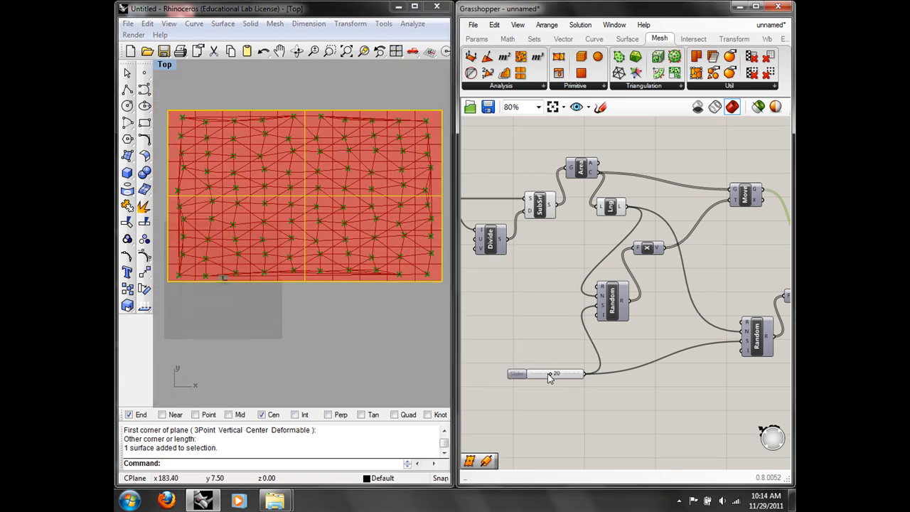
{"action": "left_click_drag", "start_coordinate": [549, 374], "coordinate": [555, 374]}
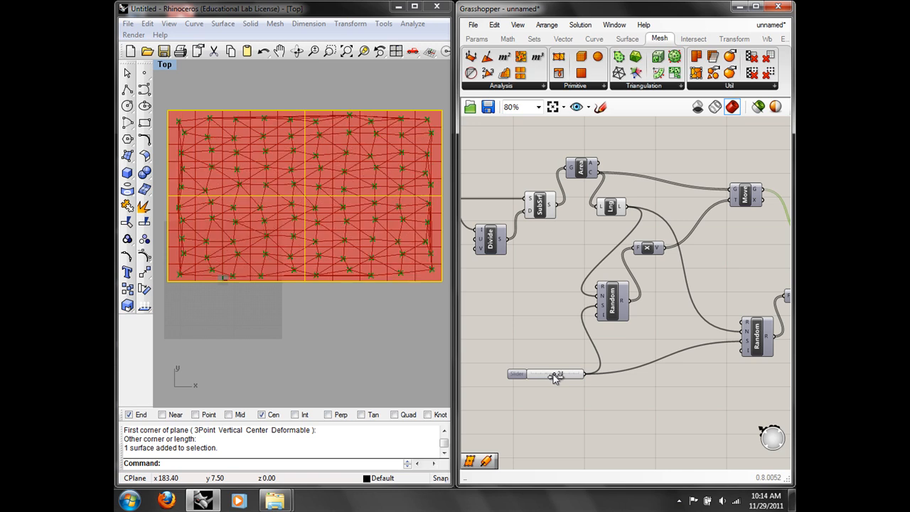
{"action": "right_click_drag", "start_coordinate": [681, 224], "coordinate": [553, 207]}
{"action": "right_click_drag", "start_coordinate": [650, 211], "coordinate": [595, 217]}
{"action": "left_click", "coordinate": [666, 277]}
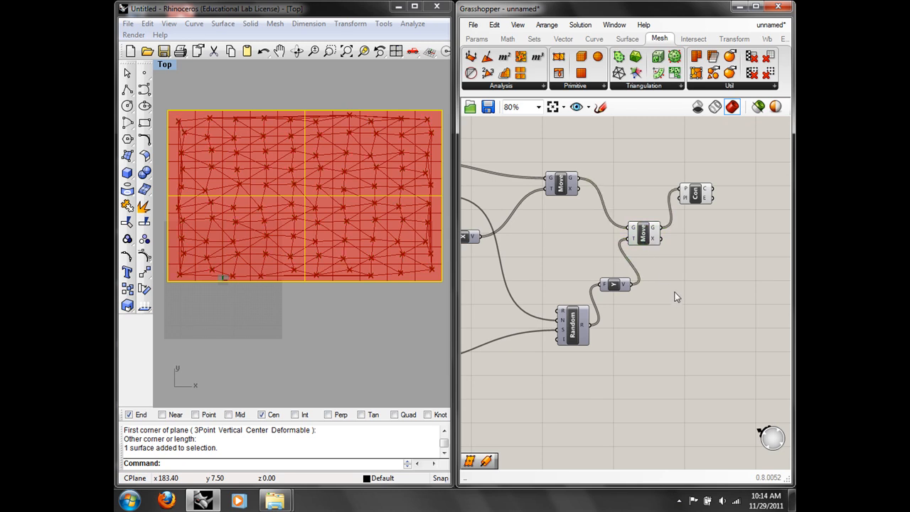
Step: Add a third Move component fed by the middle Move's geometry
{"action": "left_click_drag", "start_coordinate": [694, 193], "coordinate": [740, 193]}
{"action": "double_click", "coordinate": [718, 290]}
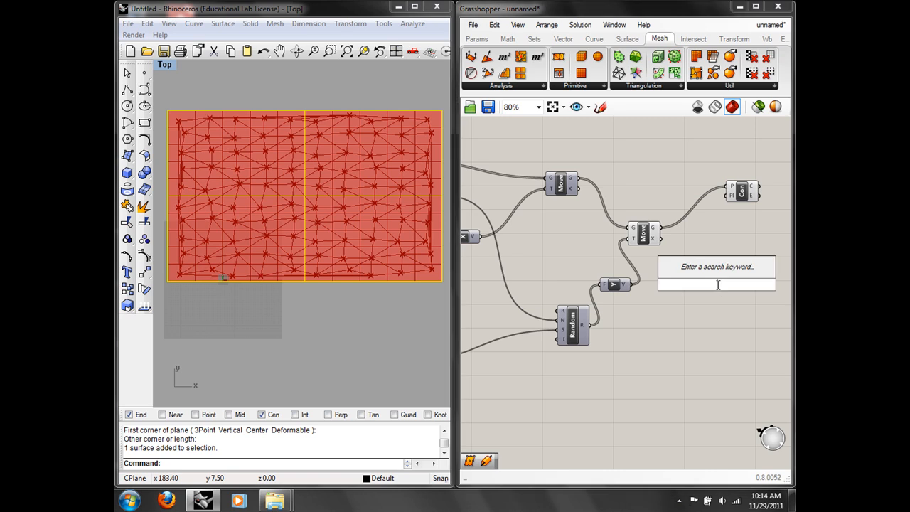
{"action": "type", "text": "mov"}
{"action": "left_click", "coordinate": [710, 276]}
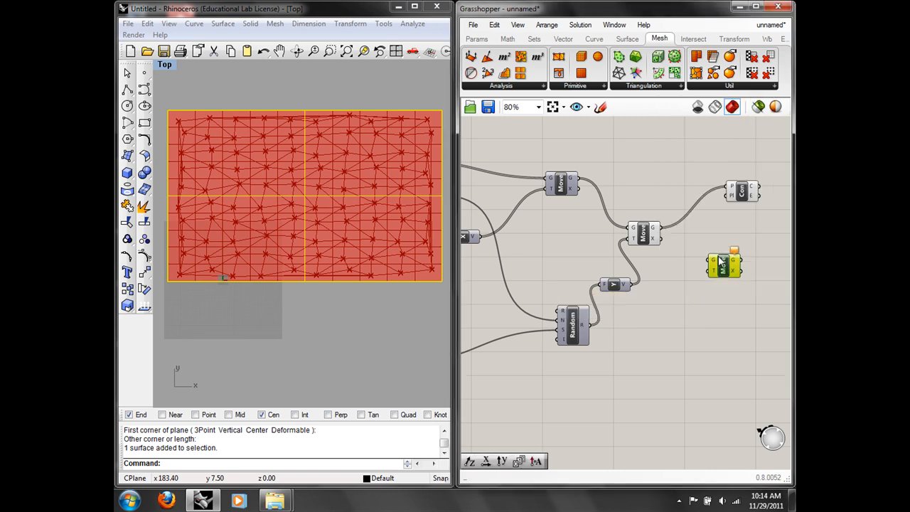
{"action": "left_click_drag", "start_coordinate": [661, 229], "coordinate": [708, 258]}
Step: Duplicate the Random and Y vector components and wire the new vector into the third Move
{"action": "left_click_drag", "start_coordinate": [647, 366], "coordinate": [568, 281]}
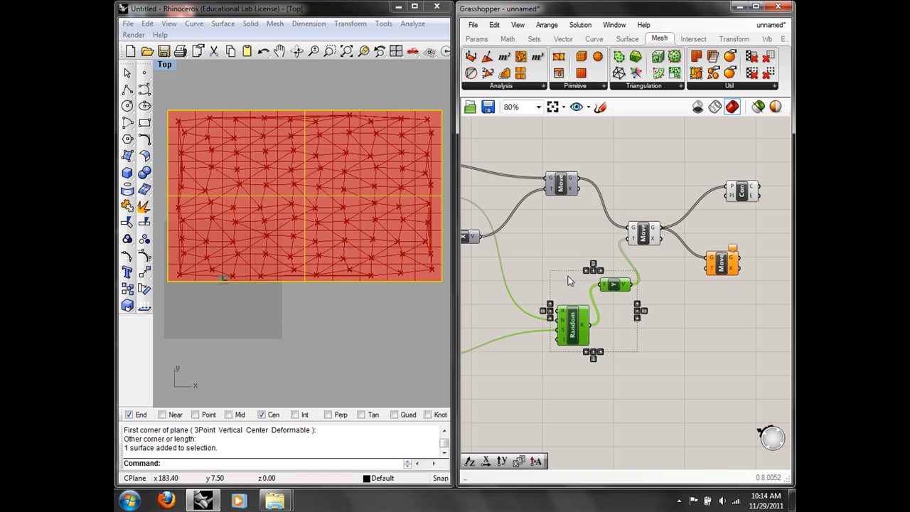
{"action": "key", "text": "ctrl+c"}
{"action": "key", "text": "ctrl+v"}
{"action": "left_click_drag", "start_coordinate": [614, 286], "coordinate": [709, 268]}
{"action": "left_click", "coordinate": [692, 308]}
{"action": "left_click", "coordinate": [645, 234]}
{"action": "right_click", "coordinate": [645, 235]}
Step: Disconnect all inputs from the Delaunay Edges component
{"action": "left_click", "coordinate": [744, 194]}
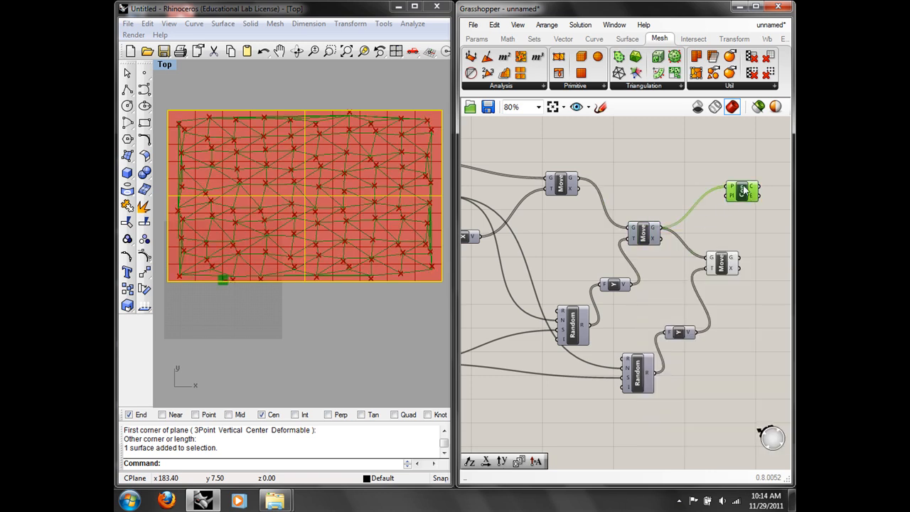
{"action": "right_click", "coordinate": [745, 192]}
{"action": "left_click", "coordinate": [694, 258]}
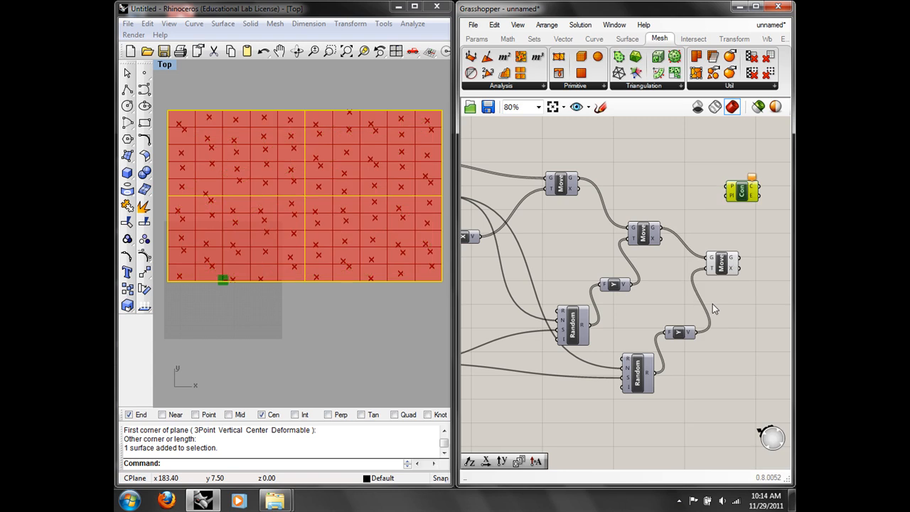
{"action": "right_click_drag", "start_coordinate": [713, 304], "coordinate": [691, 260]}
Step: Replace the duplicated Y vector with a Unit Z component driven by the lower Random
{"action": "left_click", "coordinate": [653, 288]}
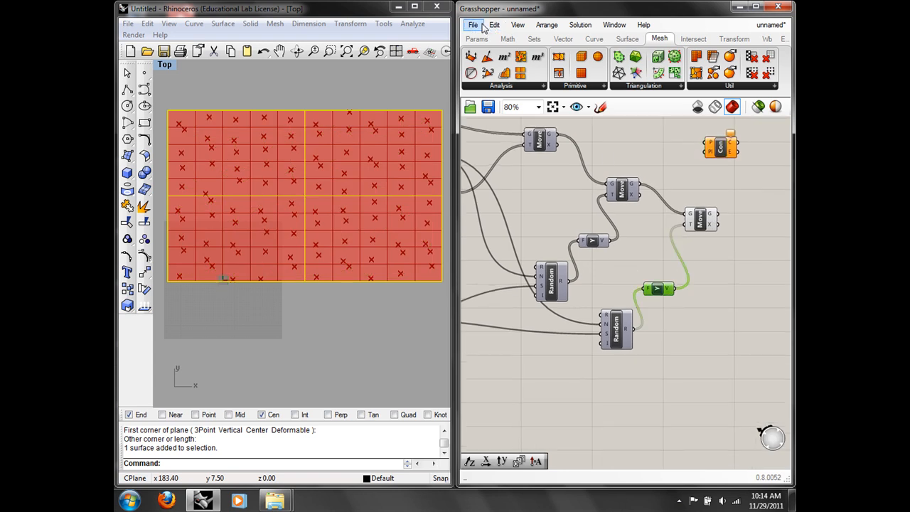
{"action": "left_click", "coordinate": [494, 25]}
{"action": "left_click", "coordinate": [522, 152]}
{"action": "double_click", "coordinate": [664, 283]}
{"action": "type", "text": "z"}
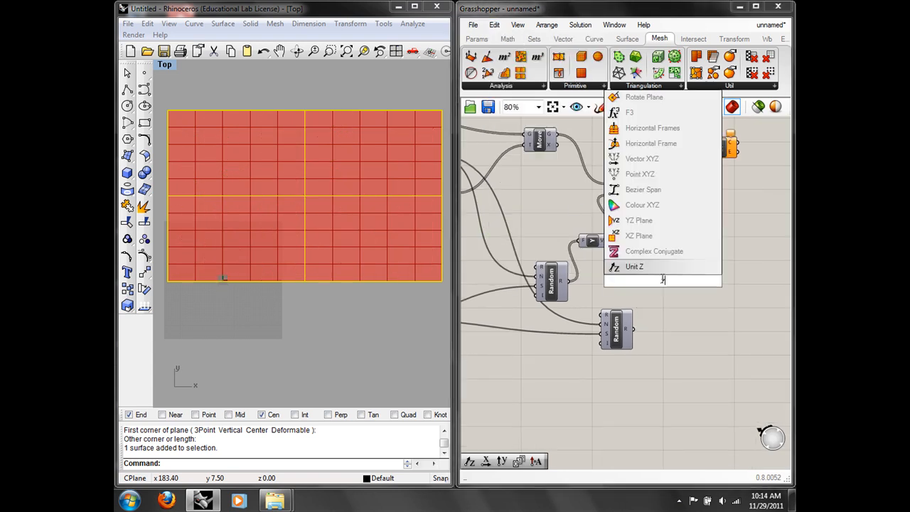
{"action": "left_click", "coordinate": [655, 266]}
{"action": "left_click_drag", "start_coordinate": [667, 285], "coordinate": [670, 292]}
{"action": "left_click_drag", "start_coordinate": [634, 329], "coordinate": [687, 224]}
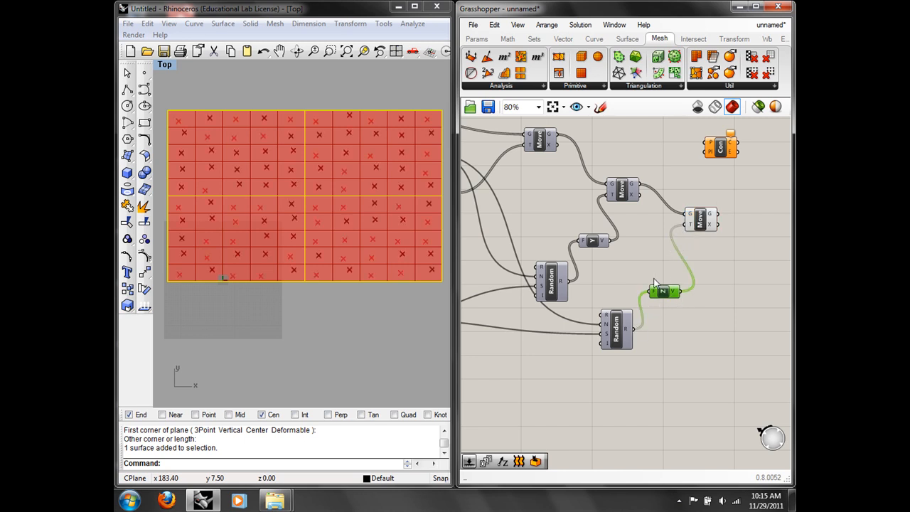
Step: Set the lower Random's range to -3.0 To 5.0
{"action": "right_click", "coordinate": [608, 315]}
{"action": "mouse_move", "coordinate": [657, 408]}
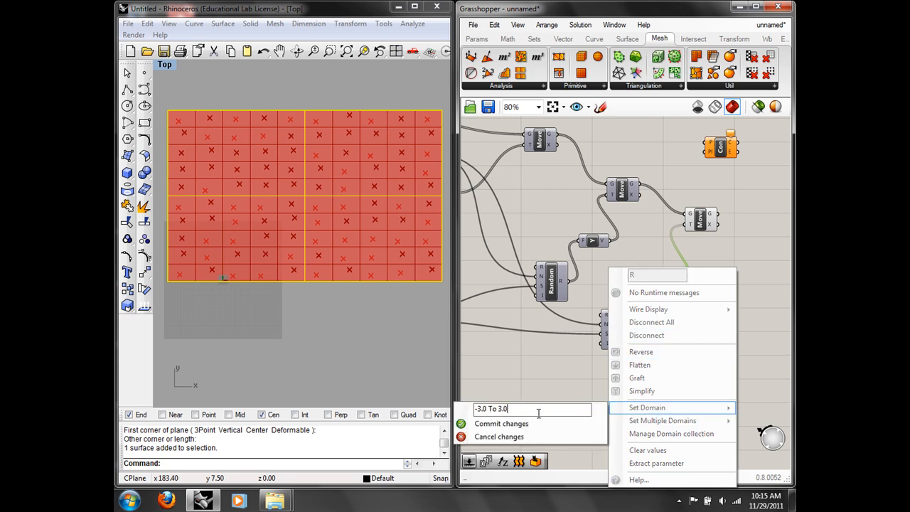
{"action": "left_click_drag", "start_coordinate": [503, 409], "coordinate": [499, 409]}
{"action": "type", "text": "5"}
{"action": "left_click", "coordinate": [501, 423]}
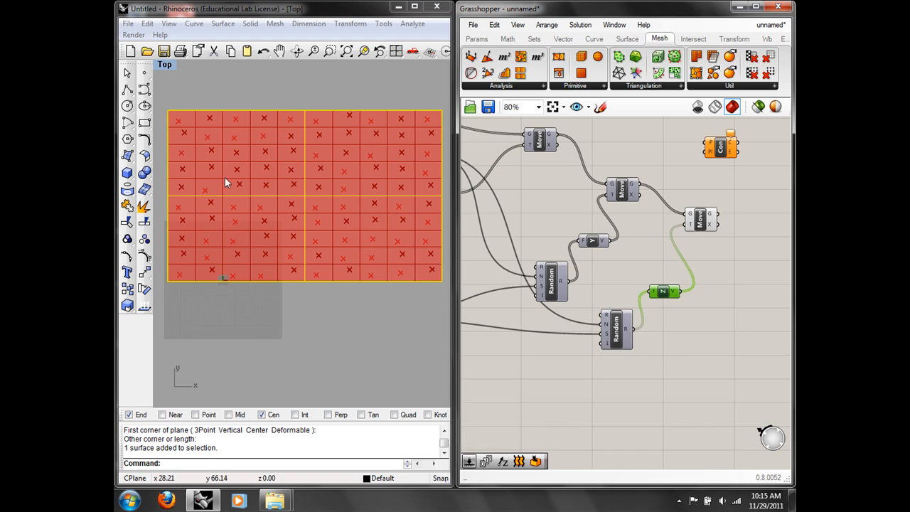
{"action": "left_click", "coordinate": [168, 65]}
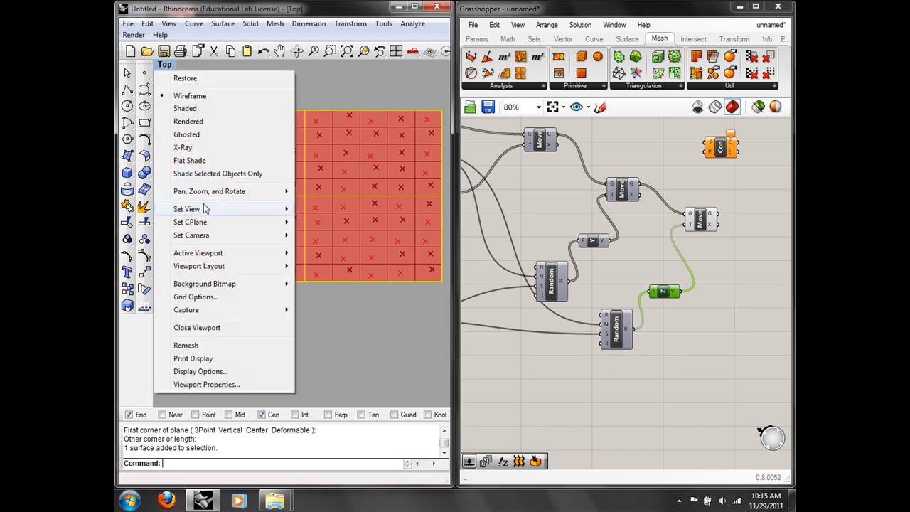
Step: Switch the viewport to Perspective and feed the third Move's points into Delaunay Edges
{"action": "mouse_move", "coordinate": [208, 209]}
{"action": "left_click", "coordinate": [329, 306]}
{"action": "right_click_drag", "start_coordinate": [365, 237], "coordinate": [240, 199]}
{"action": "left_click_drag", "start_coordinate": [732, 152], "coordinate": [765, 164]}
{"action": "left_click_drag", "start_coordinate": [717, 213], "coordinate": [741, 159]}
{"action": "right_click_drag", "start_coordinate": [285, 215], "coordinate": [345, 239]}
Step: Turn Preview Off for all the upstream components
{"action": "right_click_drag", "start_coordinate": [547, 196], "coordinate": [737, 212]}
{"action": "scroll", "coordinate": [621, 239], "scroll_direction": "down", "scroll_amount": 3}
{"action": "mouse_move", "coordinate": [638, 268]}
{"action": "left_mouse_down"}
{"action": "mouse_move", "coordinate": [477, 173]}
{"action": "mouse_move", "coordinate": [477, 152]}
{"action": "left_mouse_up"}
{"action": "right_click", "coordinate": [504, 146]}
{"action": "left_click", "coordinate": [541, 175]}
{"action": "mouse_move", "coordinate": [334, 243]}
{"action": "right_mouse_down"}
{"action": "mouse_move", "coordinate": [427, 207]}
{"action": "mouse_move", "coordinate": [393, 182]}
{"action": "mouse_move", "coordinate": [343, 258]}
{"action": "mouse_move", "coordinate": [356, 252]}
{"action": "mouse_move", "coordinate": [340, 258]}
{"action": "right_mouse_up"}
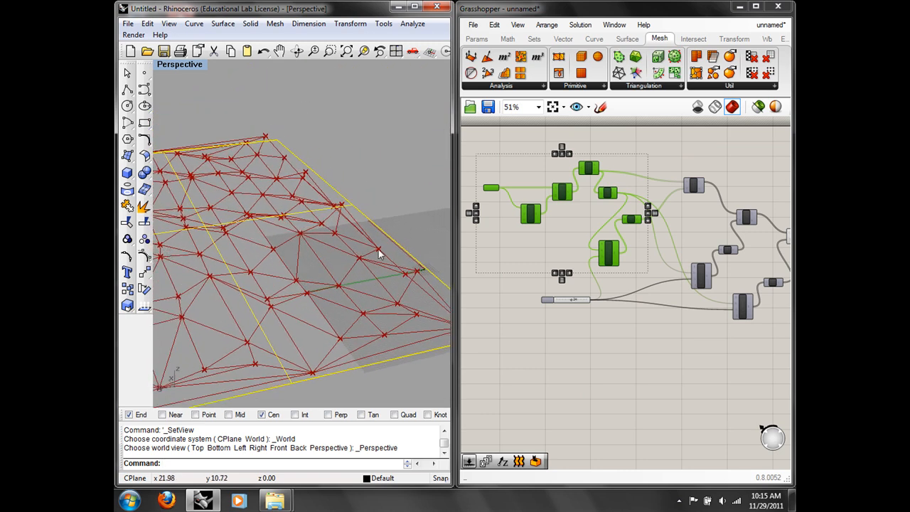
Step: Highlight the Delaunay Edges network in the viewport and clear canvas space for another component
{"action": "right_click_drag", "start_coordinate": [737, 183], "coordinate": [660, 183]}
{"action": "left_click", "coordinate": [660, 184]}
{"action": "scroll", "coordinate": [725, 195], "scroll_direction": "up", "scroll_amount": 1}
{"action": "right_click_drag", "start_coordinate": [727, 195], "coordinate": [652, 204]}
{"action": "scroll", "coordinate": [653, 202], "scroll_direction": "up", "scroll_amount": 1}
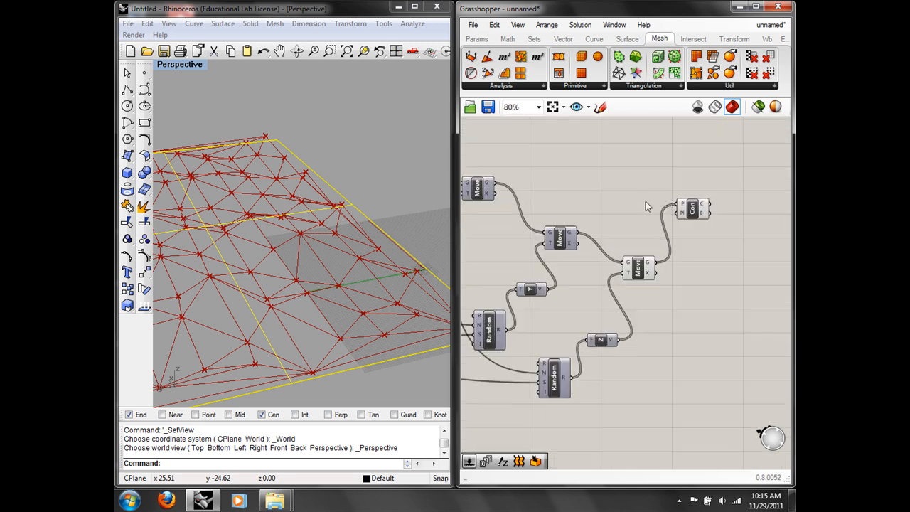
{"action": "left_click", "coordinate": [691, 215]}
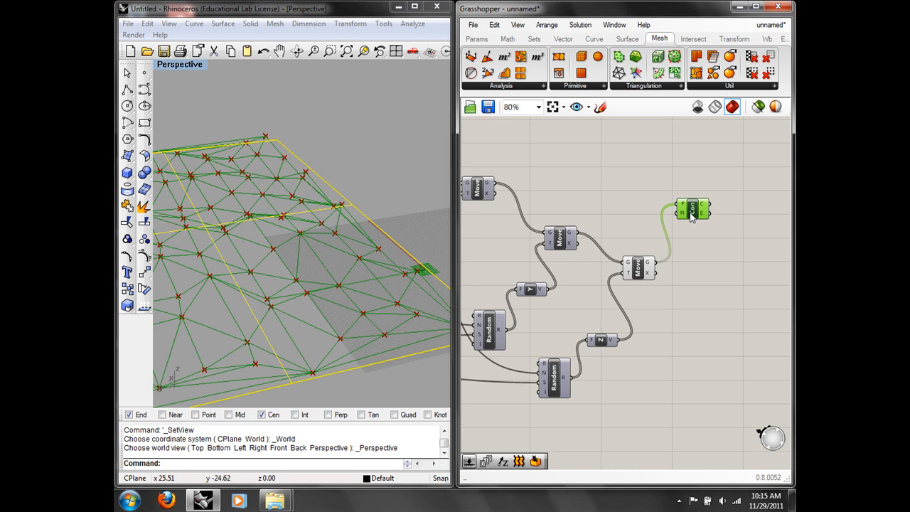
{"action": "left_click", "coordinate": [649, 190]}
{"action": "mouse_move", "coordinate": [655, 160]}
{"action": "right_mouse_down"}
{"action": "mouse_move", "coordinate": [626, 153]}
{"action": "mouse_move", "coordinate": [649, 151]}
{"action": "right_mouse_up"}
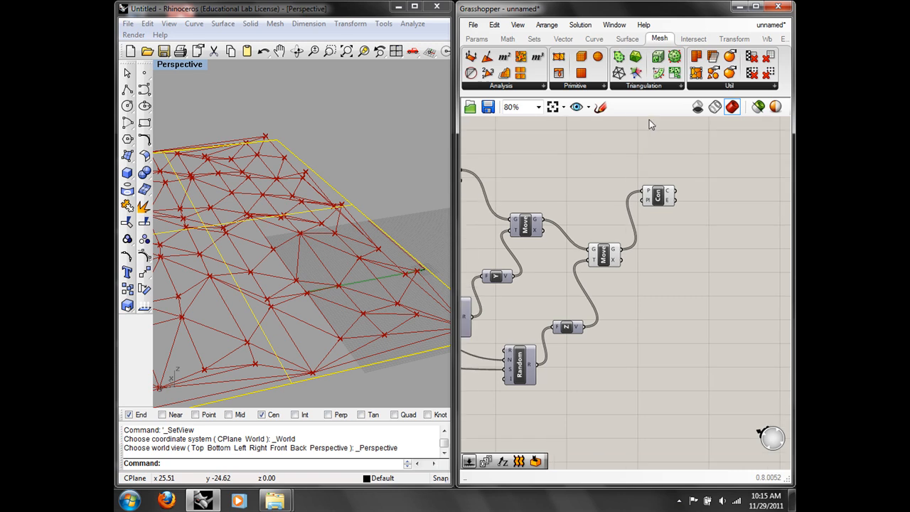
{"action": "left_click", "coordinate": [655, 85]}
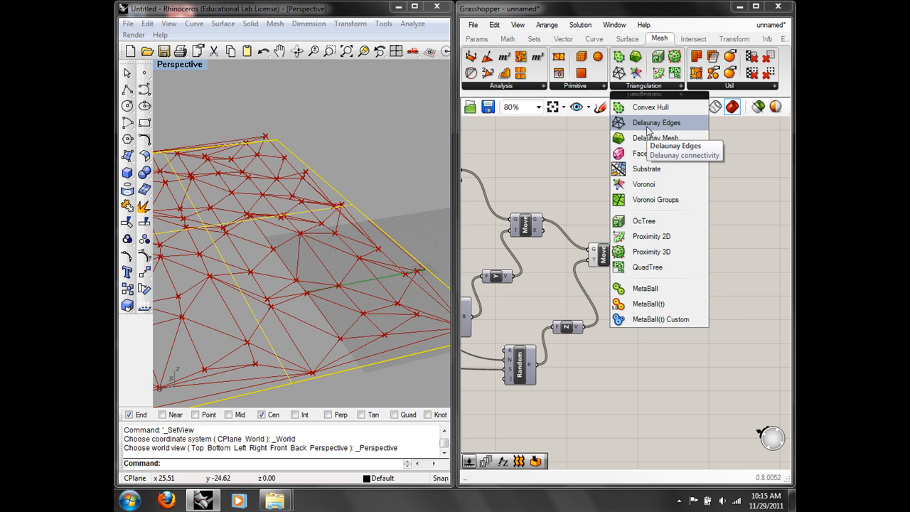
Step: Add a Delaunay Mesh component from Triangulation and connect the lifted Move points to its P input
{"action": "left_click", "coordinate": [649, 125]}
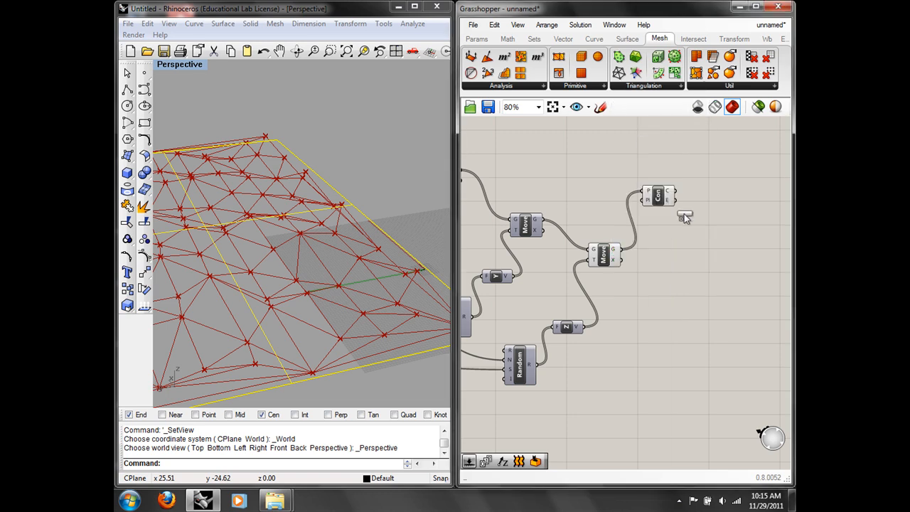
{"action": "left_click", "coordinate": [710, 277]}
{"action": "left_click_drag", "start_coordinate": [710, 275], "coordinate": [694, 258]}
{"action": "scroll", "coordinate": [690, 244], "scroll_direction": "up", "scroll_amount": 1}
{"action": "left_click", "coordinate": [671, 237]}
{"action": "left_click_drag", "start_coordinate": [606, 251], "coordinate": [679, 256]}
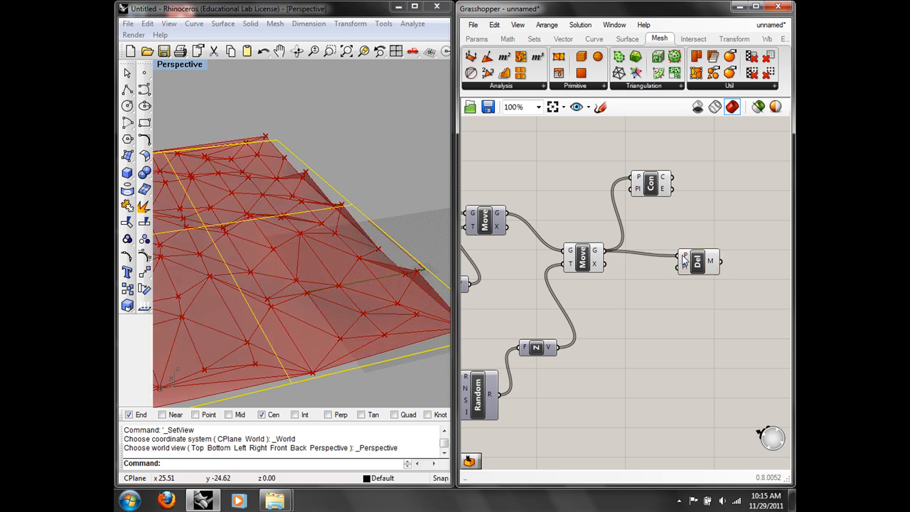
{"action": "right_click_drag", "start_coordinate": [315, 254], "coordinate": [377, 223]}
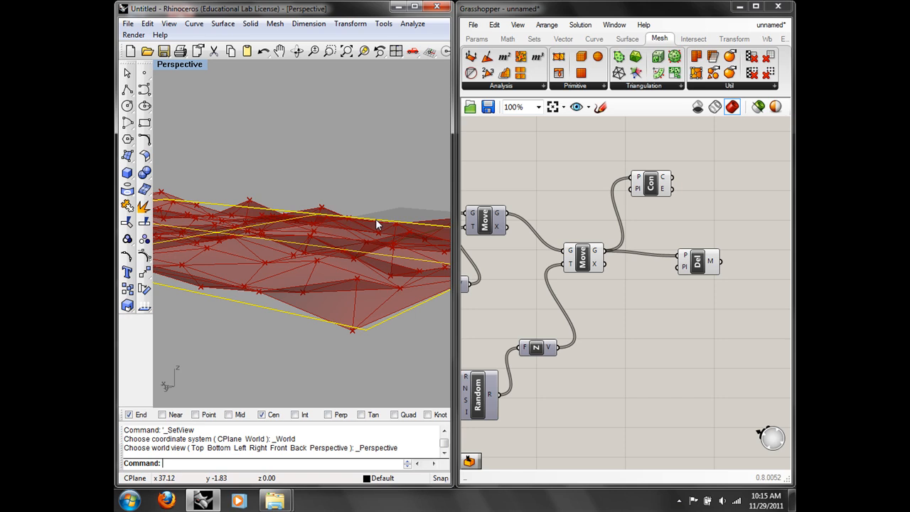
{"action": "left_click_drag", "start_coordinate": [703, 266], "coordinate": [682, 267]}
{"action": "right_click_drag", "start_coordinate": [398, 249], "coordinate": [316, 279]}
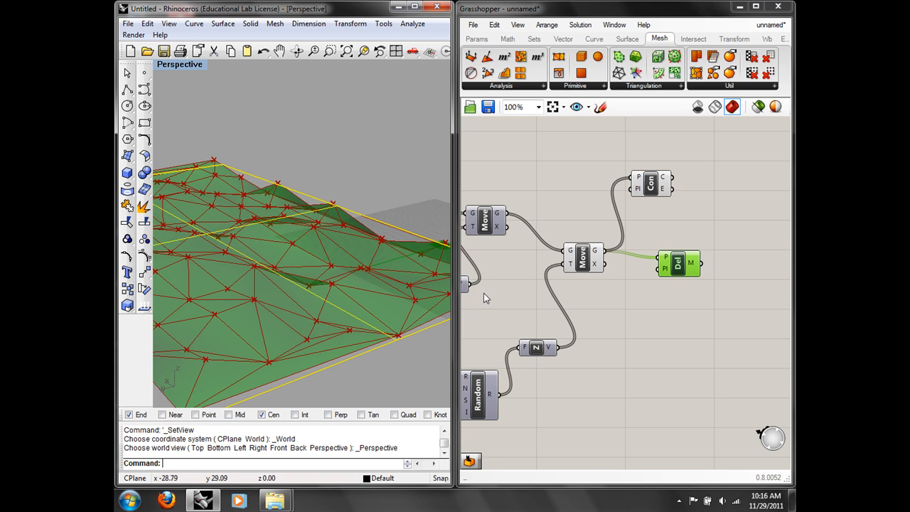
{"action": "left_click_drag", "start_coordinate": [646, 185], "coordinate": [660, 183]}
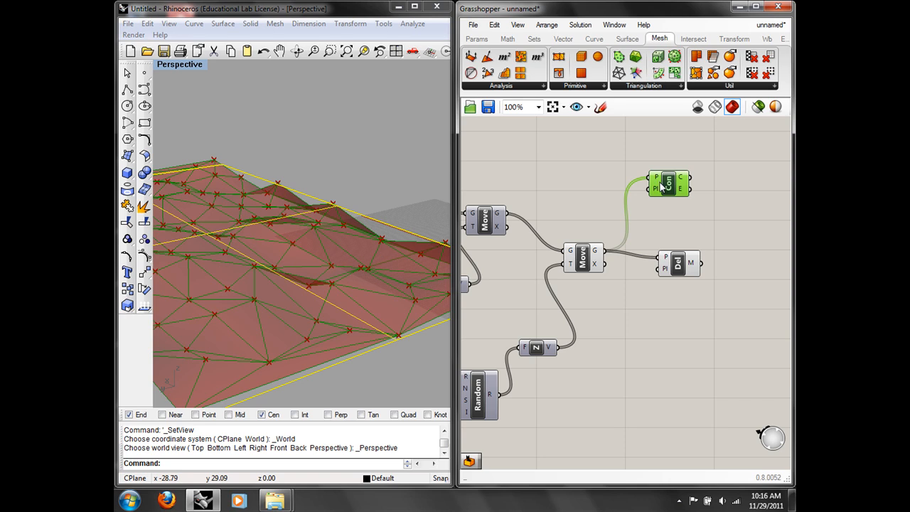
Step: Add a Pipe component via 'pip' search and wire the Delaunay edges toward it
{"action": "double_click", "coordinate": [731, 209]}
{"action": "type", "text": "pip"}
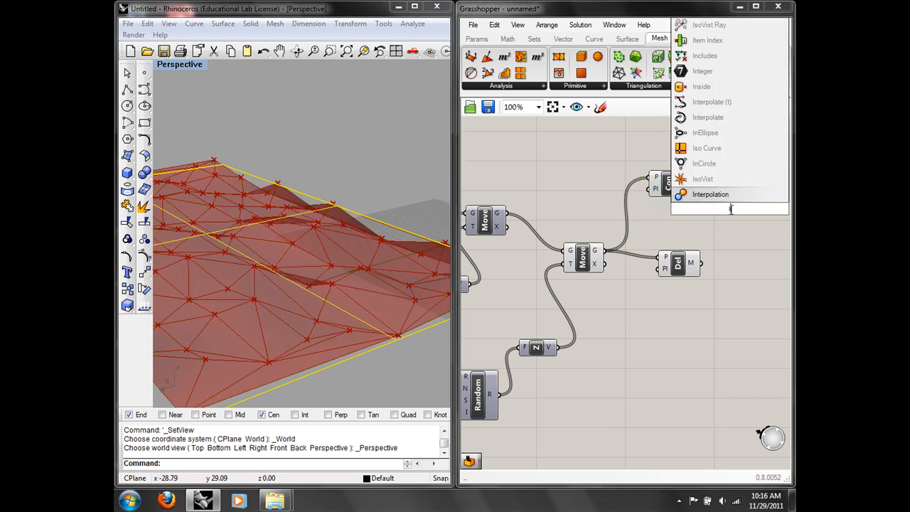
{"action": "key", "text": "Return"}
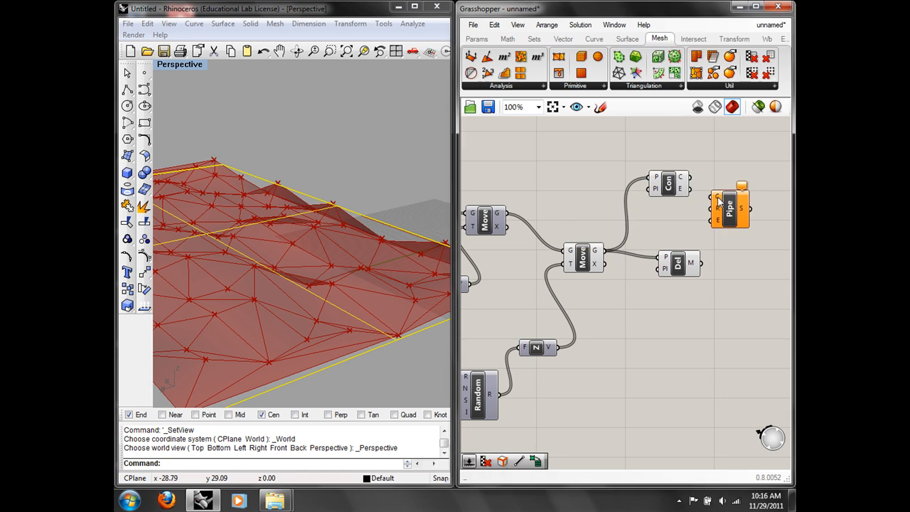
{"action": "left_click_drag", "start_coordinate": [691, 177], "coordinate": [744, 204]}
Step: Flatten Con's edge output and connect it to the Pipe's C input
{"action": "mouse_move", "coordinate": [681, 181]}
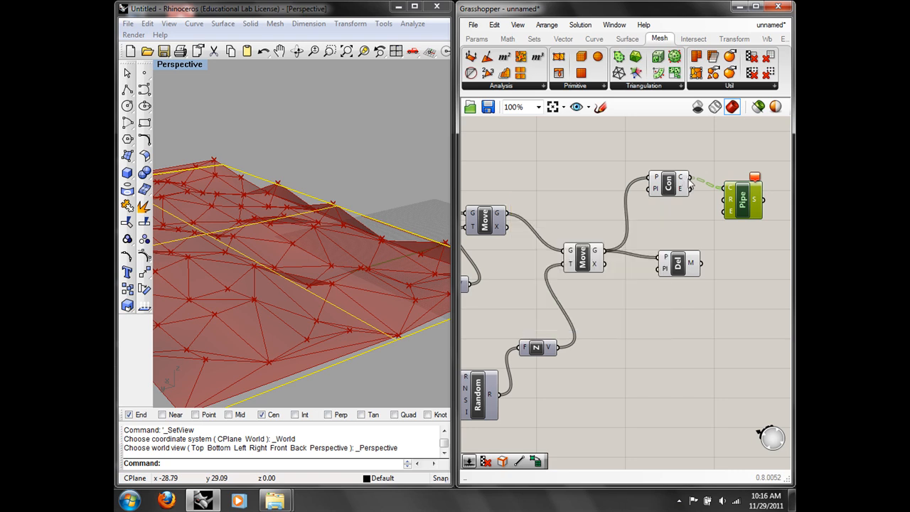
{"action": "right_click", "coordinate": [682, 181]}
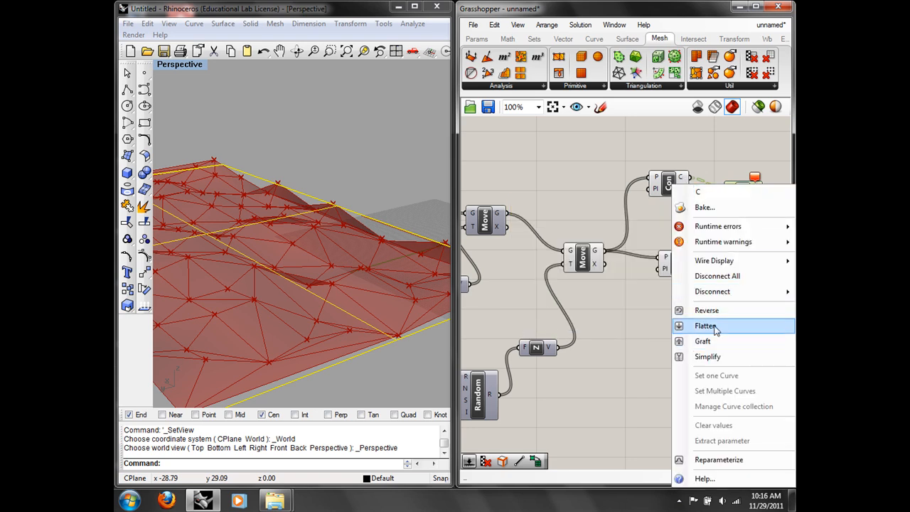
{"action": "left_click", "coordinate": [706, 325]}
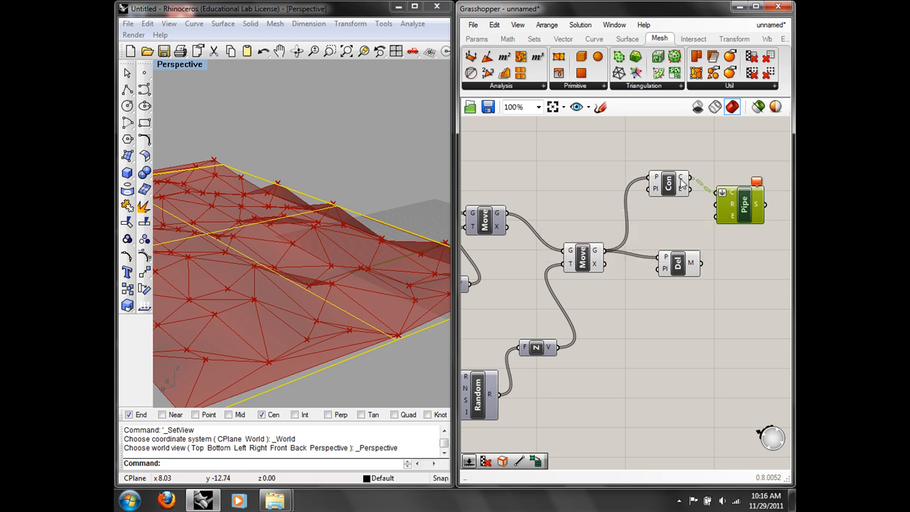
{"action": "mouse_move", "coordinate": [682, 183]}
{"action": "mouse_move", "coordinate": [731, 196]}
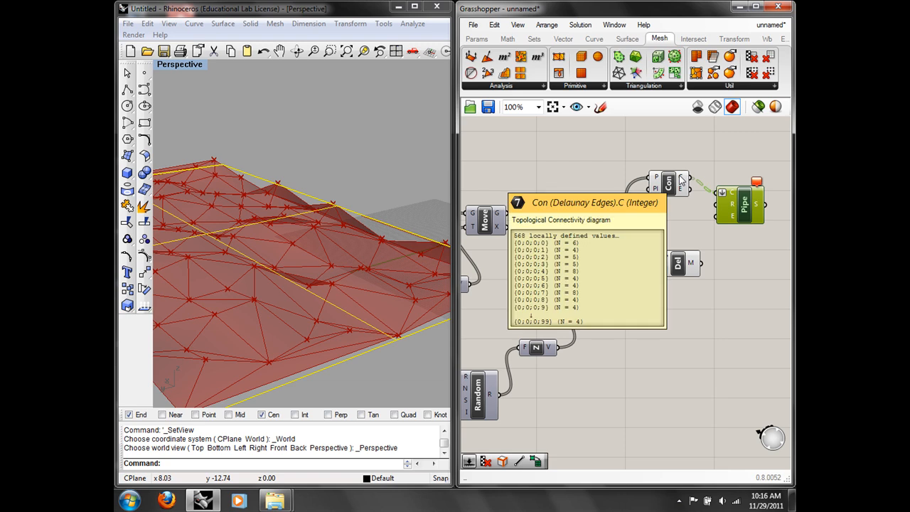
{"action": "left_click_drag", "start_coordinate": [681, 179], "coordinate": [735, 214]}
{"action": "right_click_drag", "start_coordinate": [290, 238], "coordinate": [408, 133]}
{"action": "scroll", "coordinate": [267, 284], "scroll_direction": "down", "scroll_amount": 2}
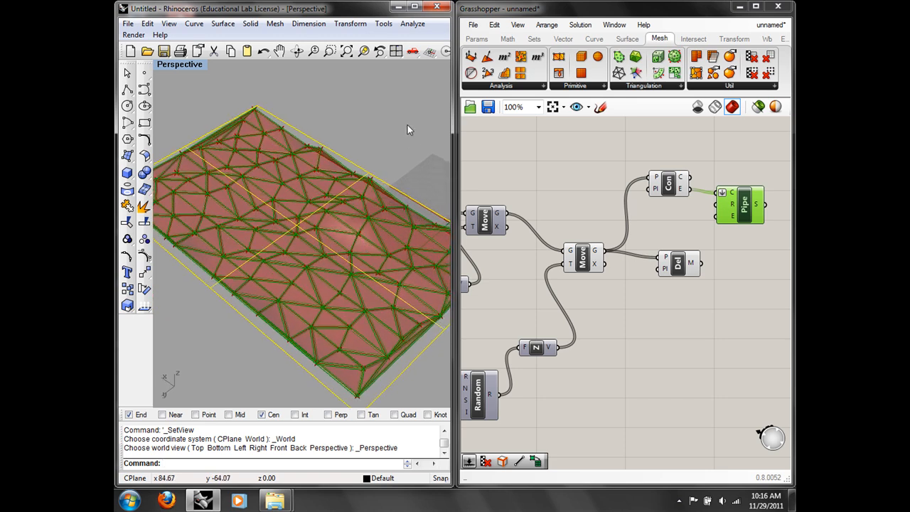
Step: Hide the black curve along the mesh edge with the Hide command
{"action": "scroll", "coordinate": [331, 201], "scroll_direction": "up", "scroll_amount": 2}
{"action": "scroll", "coordinate": [331, 201], "scroll_direction": "up", "scroll_amount": 1}
{"action": "left_click", "coordinate": [355, 138]}
{"action": "type", "text": "Hide"}
{"action": "key", "text": "Return"}
{"action": "scroll", "coordinate": [354, 139], "scroll_direction": "down", "scroll_amount": 5}
{"action": "right_click_drag", "start_coordinate": [317, 158], "coordinate": [295, 143]}
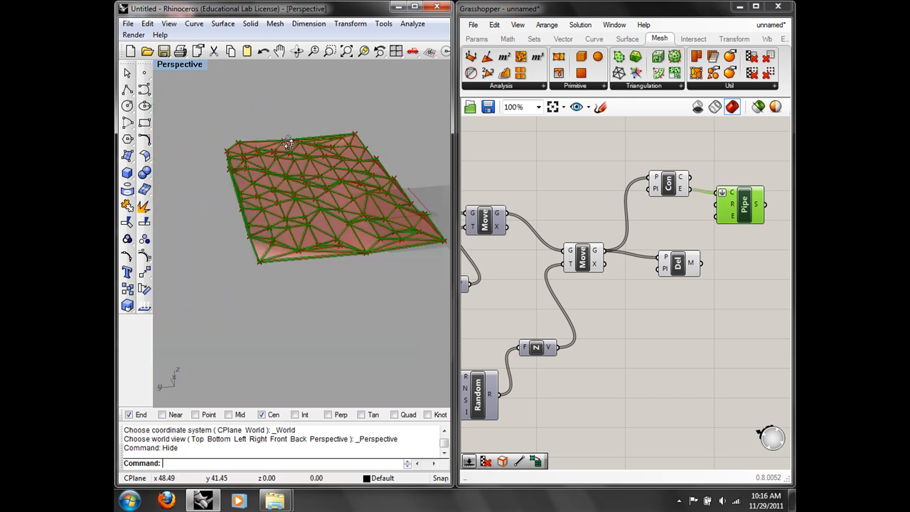
{"action": "scroll", "coordinate": [295, 143], "scroll_direction": "up", "scroll_amount": 5}
{"action": "right_click_drag", "start_coordinate": [368, 203], "coordinate": [354, 204]}
Step: Lower the number slider from 24 to 12 to regenerate the piped network
{"action": "right_click_drag", "start_coordinate": [618, 343], "coordinate": [791, 294]}
{"action": "right_click_drag", "start_coordinate": [549, 274], "coordinate": [734, 277]}
{"action": "right_click_drag", "start_coordinate": [553, 323], "coordinate": [609, 308]}
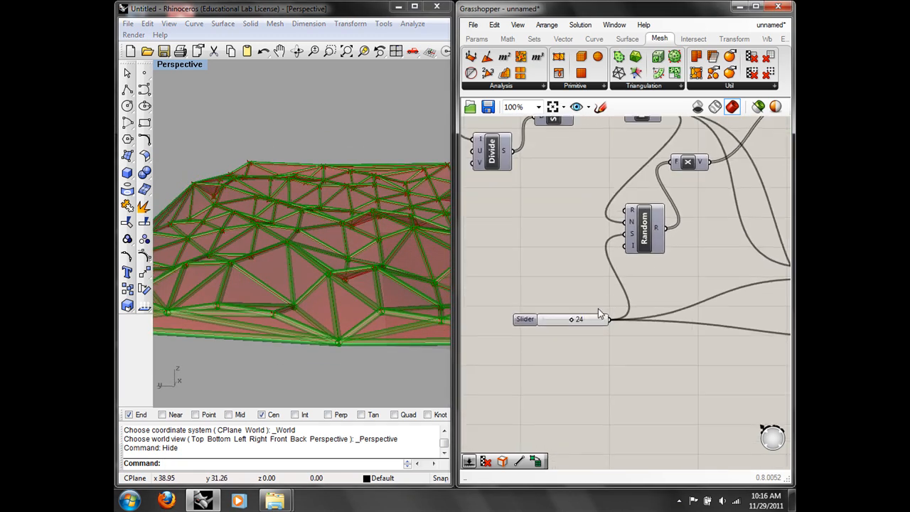
{"action": "left_click_drag", "start_coordinate": [574, 321], "coordinate": [558, 320]}
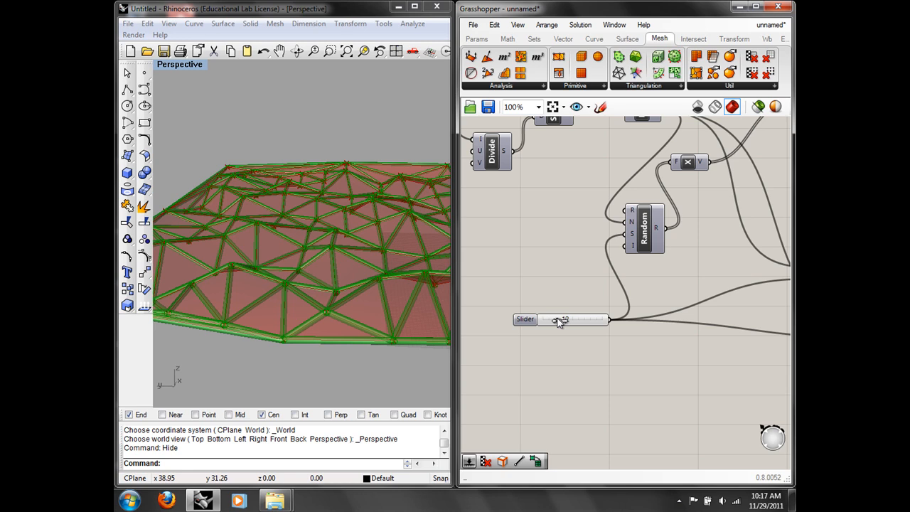
{"action": "right_click_drag", "start_coordinate": [363, 226], "coordinate": [347, 284]}
{"action": "scroll", "coordinate": [347, 284], "scroll_direction": "down", "scroll_amount": 5}
{"action": "right_click_drag", "start_coordinate": [354, 235], "coordinate": [369, 266]}
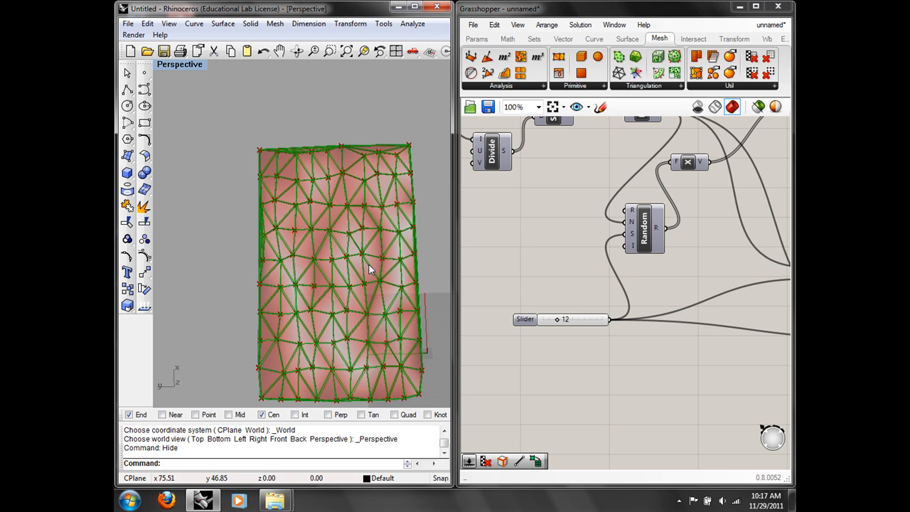
Step: Switch the Rhino viewport to the Top view
{"action": "left_click", "coordinate": [634, 87]}
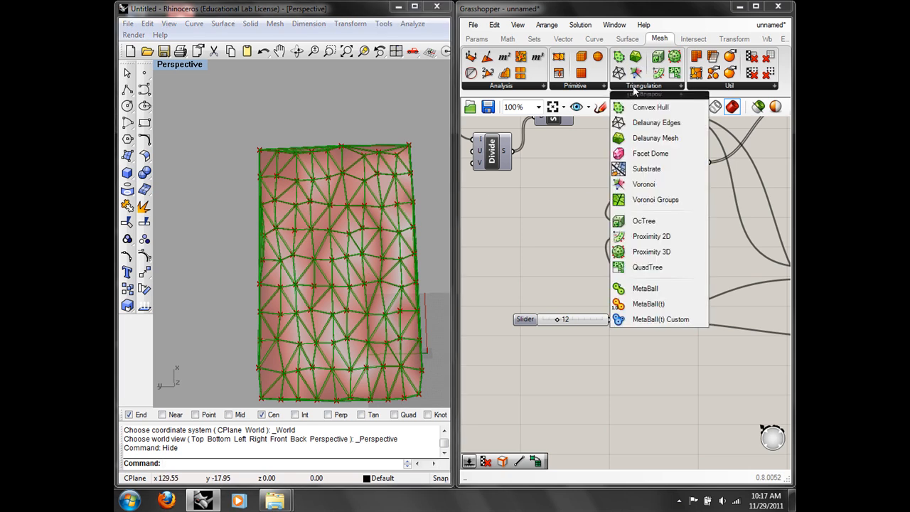
{"action": "right_click_drag", "start_coordinate": [298, 270], "coordinate": [184, 266]}
{"action": "type", "text": "Top"}
{"action": "key", "text": "Return"}
{"action": "scroll", "coordinate": [641, 266], "scroll_direction": "down", "scroll_amount": 5}
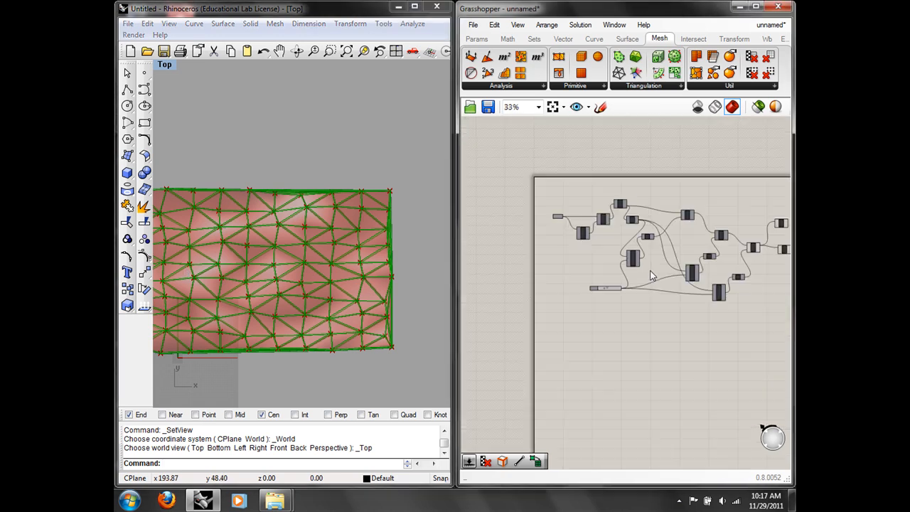
Step: Delete the Delaunay Edges, Pipe and Delaunay Mesh components
{"action": "right_click_drag", "start_coordinate": [641, 267], "coordinate": [600, 272]}
{"action": "scroll", "coordinate": [644, 260], "scroll_direction": "up", "scroll_amount": 2}
{"action": "scroll", "coordinate": [662, 262], "scroll_direction": "down", "scroll_amount": 2}
{"action": "scroll", "coordinate": [567, 226], "scroll_direction": "up", "scroll_amount": 3}
{"action": "right_click_drag", "start_coordinate": [542, 251], "coordinate": [563, 238]}
{"action": "scroll", "coordinate": [587, 244], "scroll_direction": "down", "scroll_amount": 2}
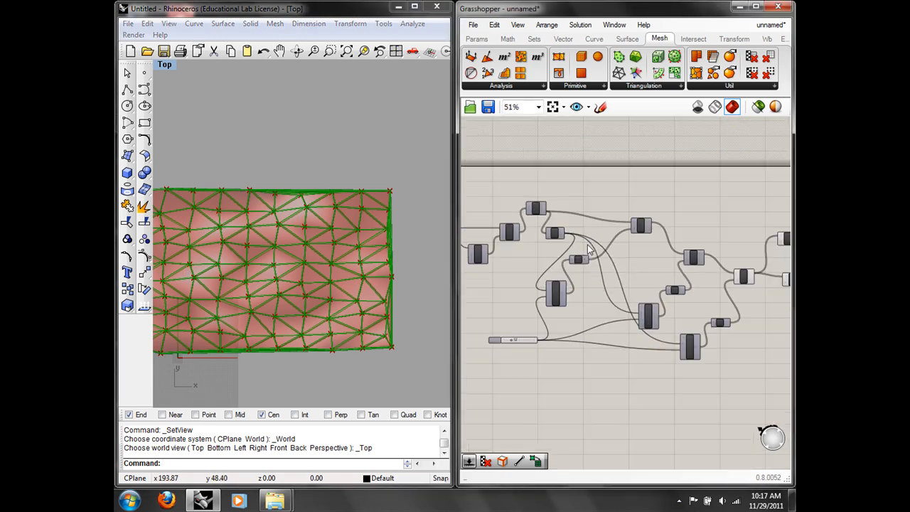
{"action": "scroll", "coordinate": [708, 313], "scroll_direction": "up", "scroll_amount": 4}
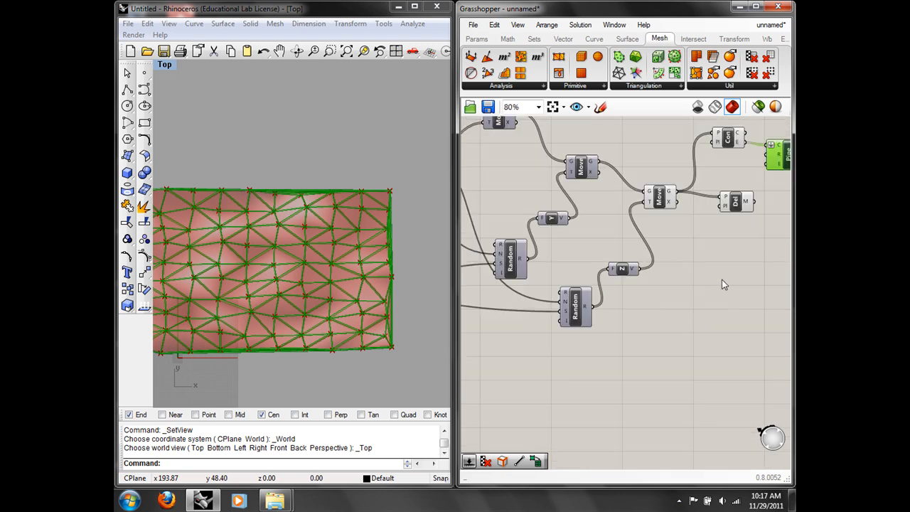
{"action": "left_click_drag", "start_coordinate": [715, 283], "coordinate": [611, 161]}
{"action": "left_click", "coordinate": [495, 25]}
{"action": "left_click", "coordinate": [519, 150]}
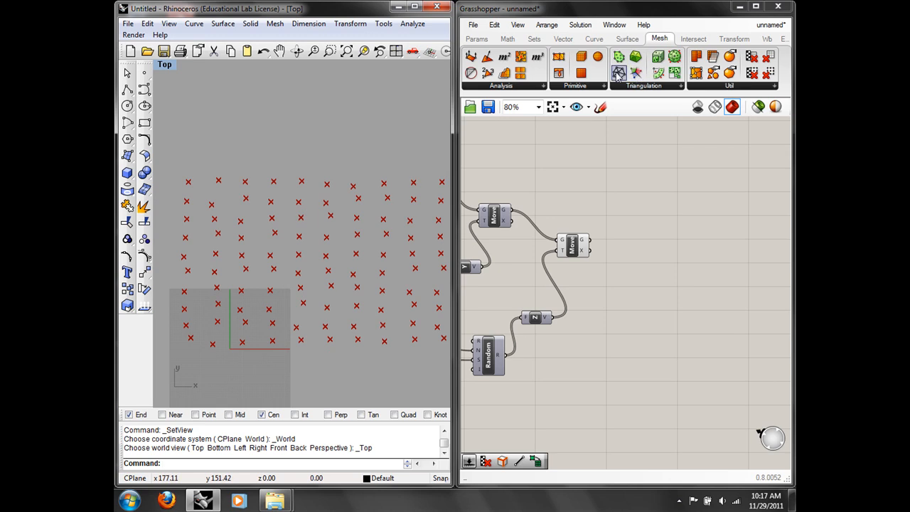
Step: Add a Voronoi component from Triangulation and connect the moved points to its P input
{"action": "left_click", "coordinate": [637, 86]}
{"action": "left_click", "coordinate": [651, 185]}
{"action": "left_click", "coordinate": [668, 231]}
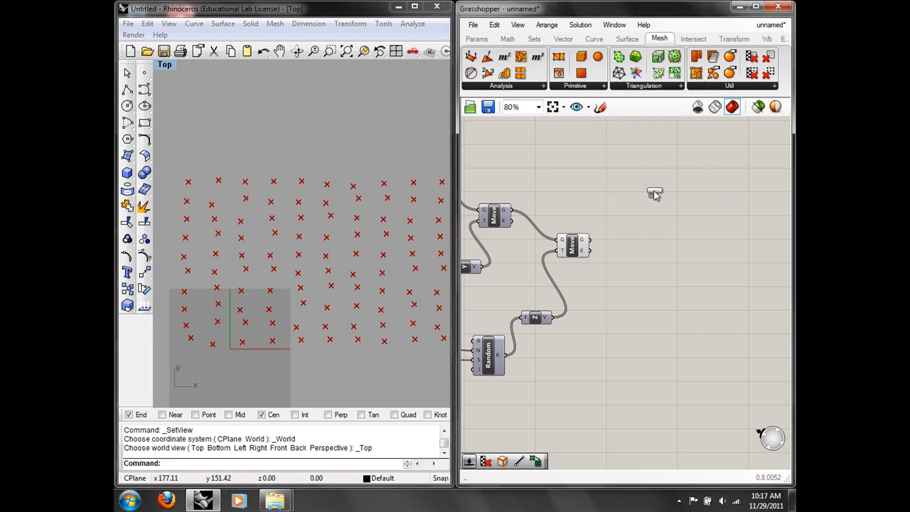
{"action": "scroll", "coordinate": [662, 220], "scroll_direction": "up", "scroll_amount": 3}
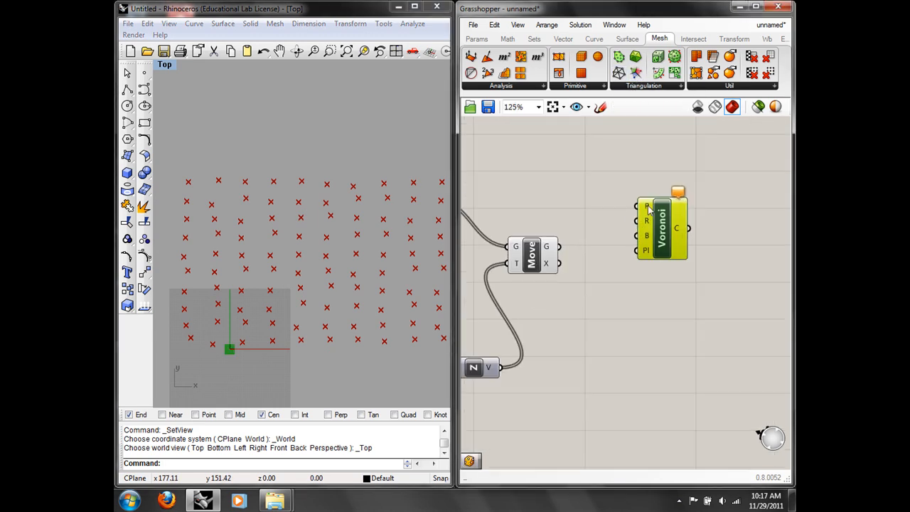
{"action": "mouse_move", "coordinate": [648, 208]}
{"action": "mouse_move", "coordinate": [648, 226]}
{"action": "left_click_drag", "start_coordinate": [560, 247], "coordinate": [637, 206]}
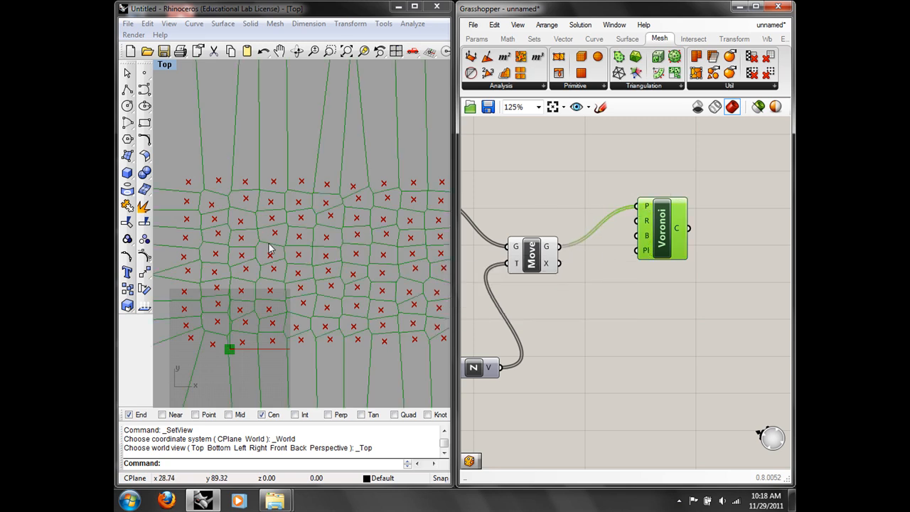
{"action": "right_click_drag", "start_coordinate": [263, 241], "coordinate": [259, 194]}
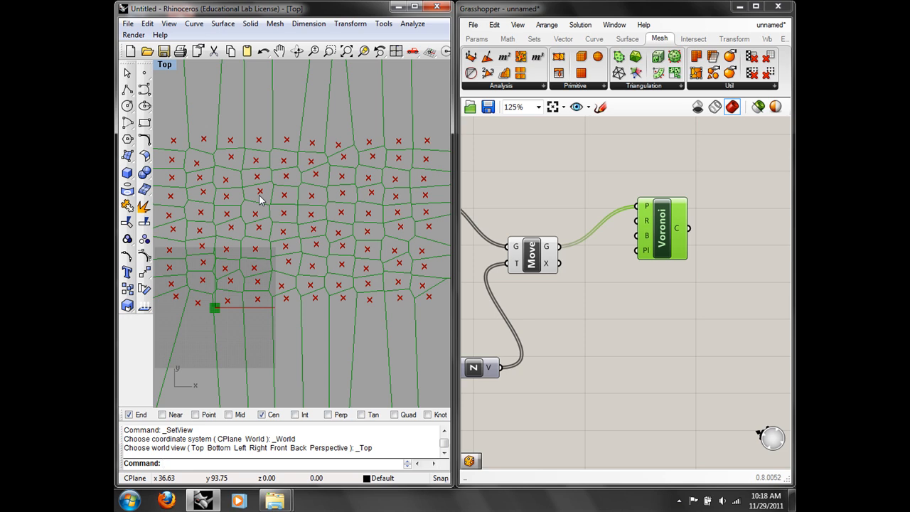
Step: Set the first Random component's range to -10 To 10
{"action": "right_click_drag", "start_coordinate": [575, 274], "coordinate": [740, 234]}
{"action": "right_click_drag", "start_coordinate": [562, 334], "coordinate": [653, 305]}
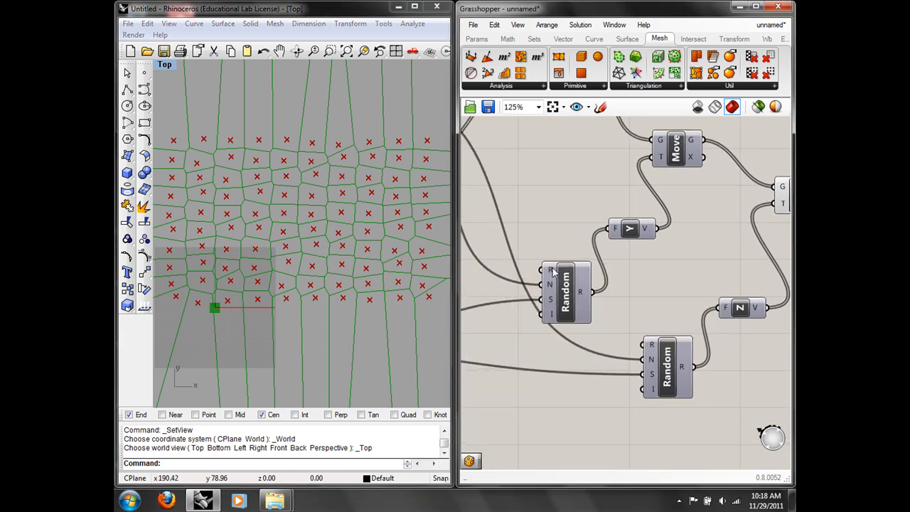
{"action": "right_click", "coordinate": [553, 271]}
{"action": "mouse_move", "coordinate": [617, 410]}
{"action": "left_click", "coordinate": [481, 409]}
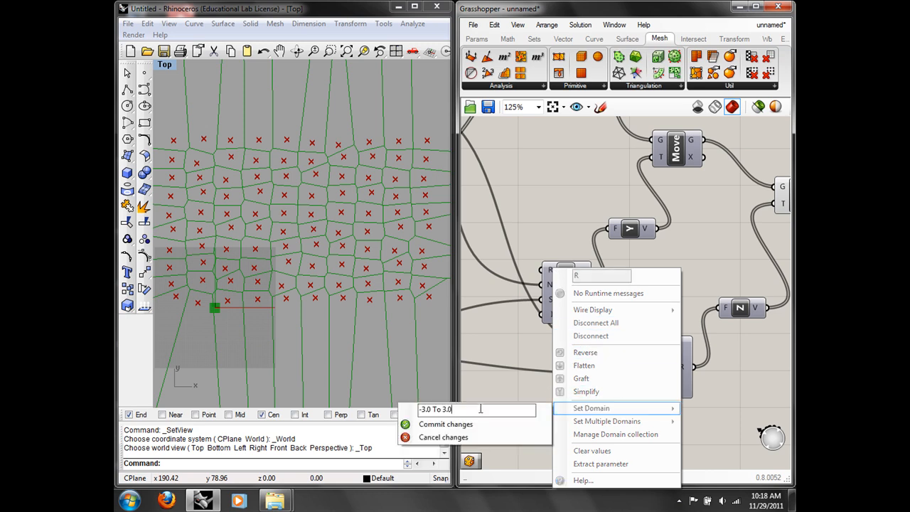
{"action": "key", "text": "Left"}
{"action": "key", "text": "BackSpace"}
{"action": "type", "text": "10"}
{"action": "key", "text": "Left"}
{"action": "key", "text": "Left"}
{"action": "key", "text": "Left"}
{"action": "key", "text": "Left"}
{"action": "key", "text": "Left"}
{"action": "key", "text": "Left"}
{"action": "key", "text": "Left"}
{"action": "key", "text": "BackSpace"}
{"action": "key", "text": "BackSpace"}
{"action": "type", "text": "1"}
{"action": "left_click", "coordinate": [504, 424]}
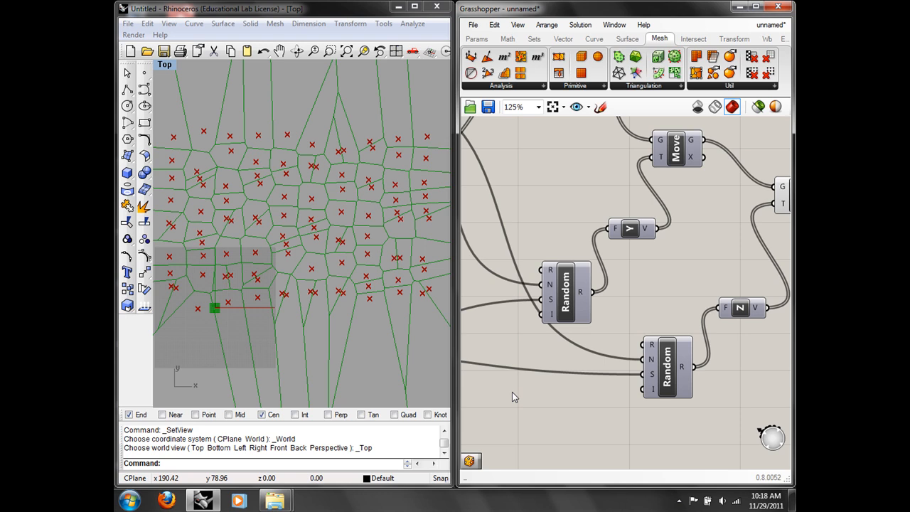
Step: Set the second Random range to -10.0 To 10.0 and raise the slider from 12 to 16
{"action": "right_click_drag", "start_coordinate": [552, 228], "coordinate": [645, 262]}
{"action": "mouse_move", "coordinate": [616, 233]}
{"action": "right_mouse_down"}
{"action": "mouse_move", "coordinate": [668, 261]}
{"action": "mouse_move", "coordinate": [768, 271]}
{"action": "right_mouse_up"}
{"action": "right_click_drag", "start_coordinate": [662, 295], "coordinate": [662, 284]}
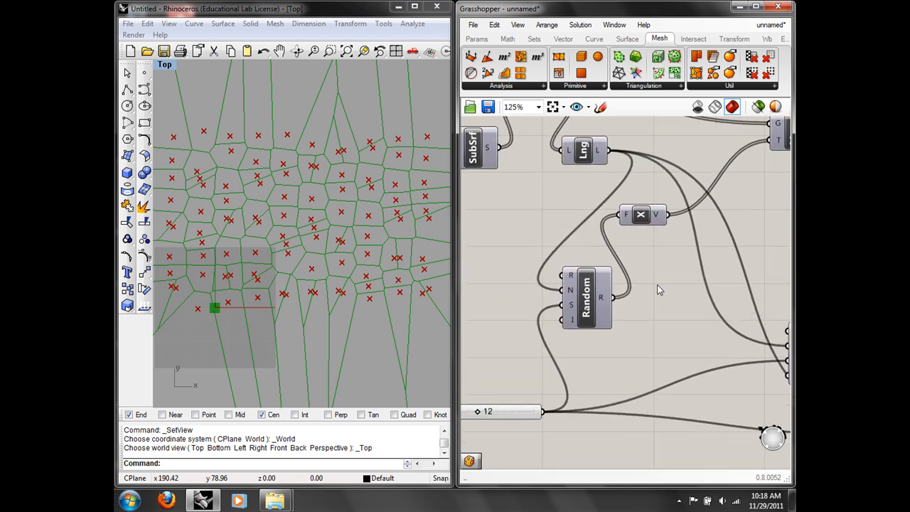
{"action": "right_click", "coordinate": [572, 277]}
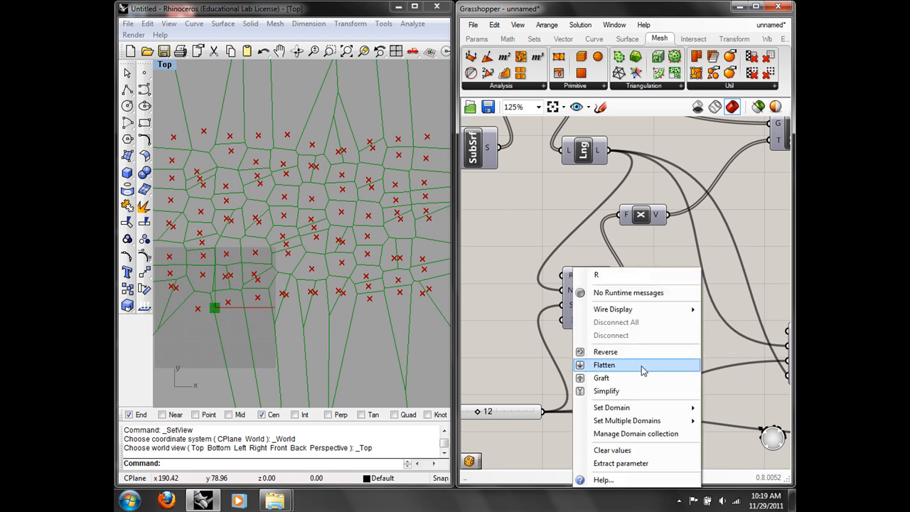
{"action": "mouse_move", "coordinate": [640, 420]}
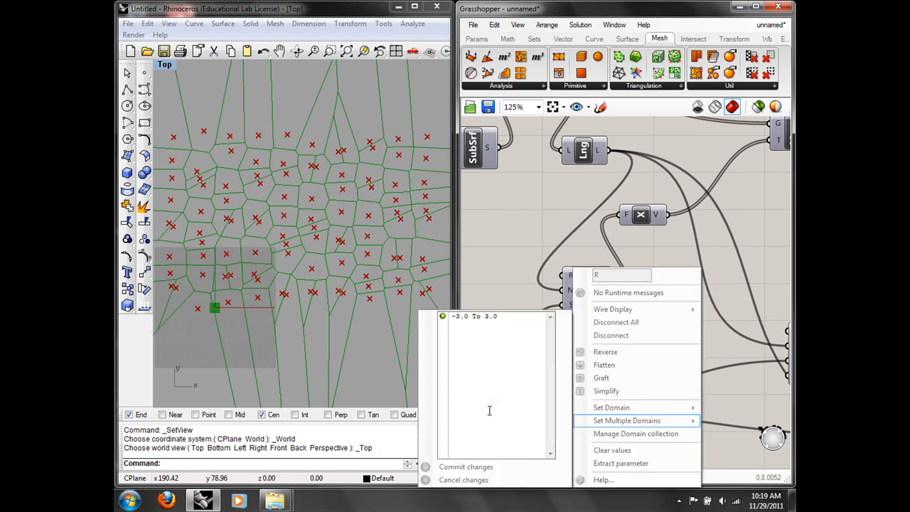
{"action": "left_click", "coordinate": [486, 317]}
{"action": "key", "text": "BackSpace"}
{"action": "type", "text": "10"}
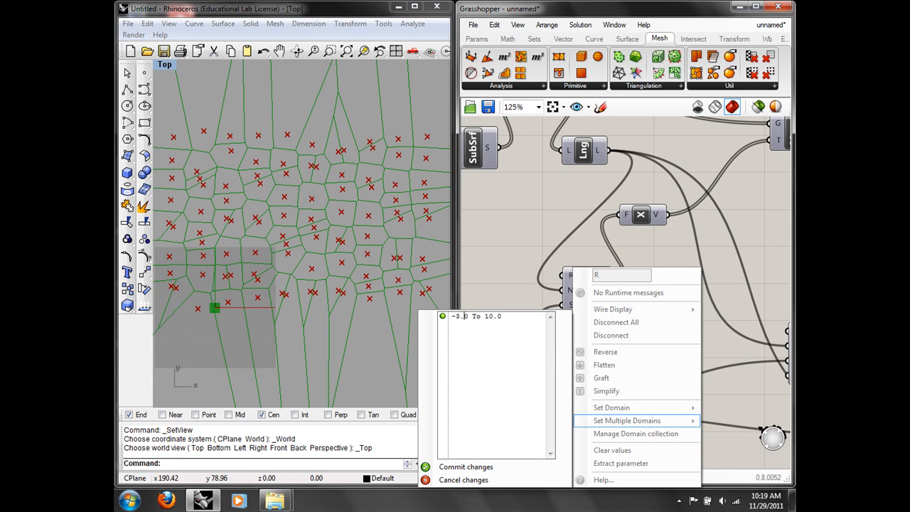
{"action": "type", "text": "0"}
{"action": "left_click", "coordinate": [481, 466]}
{"action": "right_click_drag", "start_coordinate": [603, 261], "coordinate": [638, 207]}
{"action": "left_click_drag", "start_coordinate": [514, 358], "coordinate": [517, 358]}
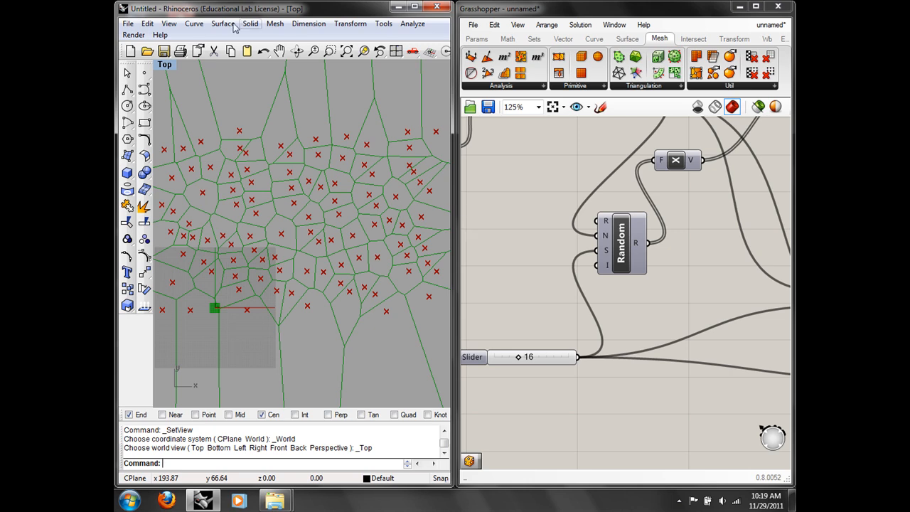
Step: Switch the Rhino viewport to Perspective and orbit to inspect the points in 3D
{"action": "left_click", "coordinate": [168, 66]}
{"action": "mouse_move", "coordinate": [186, 210]}
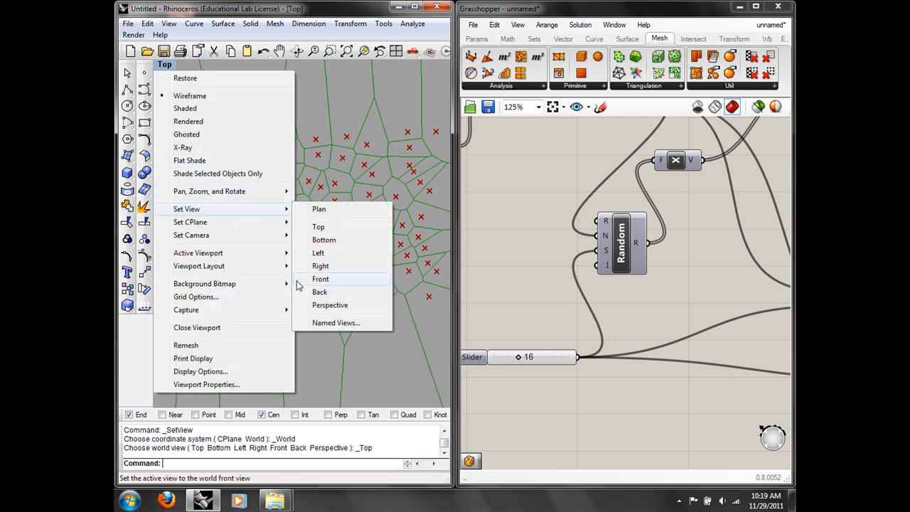
{"action": "left_click", "coordinate": [321, 306]}
{"action": "right_click_drag", "start_coordinate": [302, 285], "coordinate": [305, 263]}
{"action": "scroll", "coordinate": [313, 273], "scroll_direction": "down", "scroll_amount": 5}
{"action": "scroll", "coordinate": [306, 263], "scroll_direction": "up", "scroll_amount": 3}
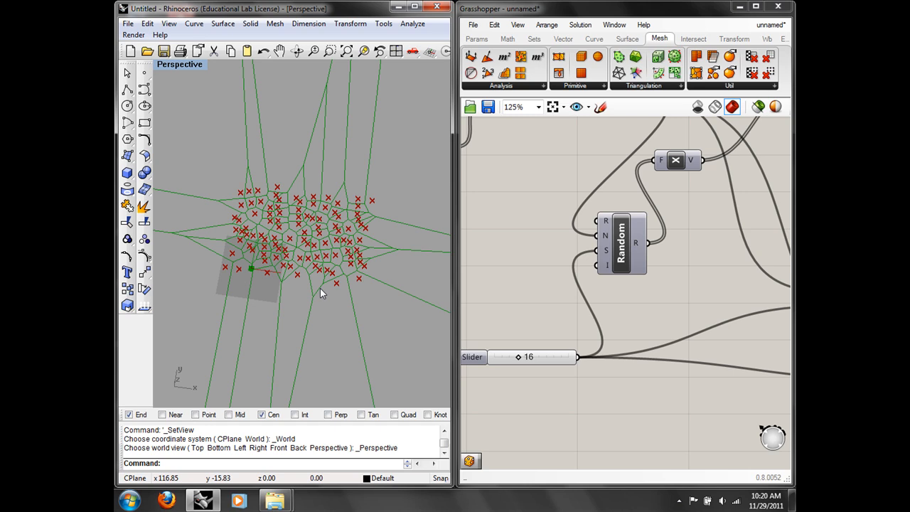
Step: Turn off the Move component's preview so the scattered points are hidden
{"action": "right_click_drag", "start_coordinate": [739, 244], "coordinate": [455, 221]}
{"action": "right_click", "coordinate": [687, 236]}
{"action": "left_click", "coordinate": [689, 259]}
Step: Return the viewport to Top view and select the Voronoi component to highlight its cells
{"action": "right_click_drag", "start_coordinate": [287, 277], "coordinate": [365, 253]}
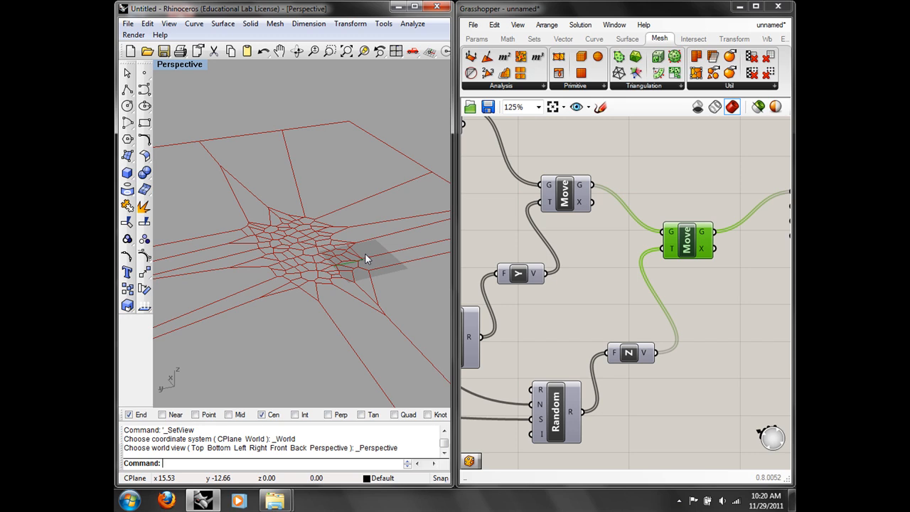
{"action": "right_click_drag", "start_coordinate": [648, 190], "coordinate": [577, 197]}
{"action": "right_click_drag", "start_coordinate": [669, 200], "coordinate": [641, 204]}
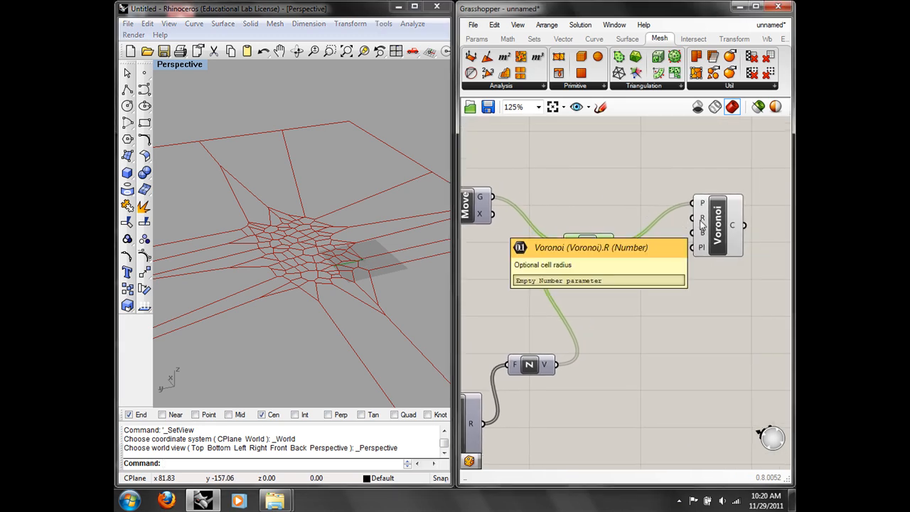
{"action": "right_click_drag", "start_coordinate": [276, 198], "coordinate": [244, 253]}
{"action": "type", "text": "Top"}
{"action": "key", "text": "Return"}
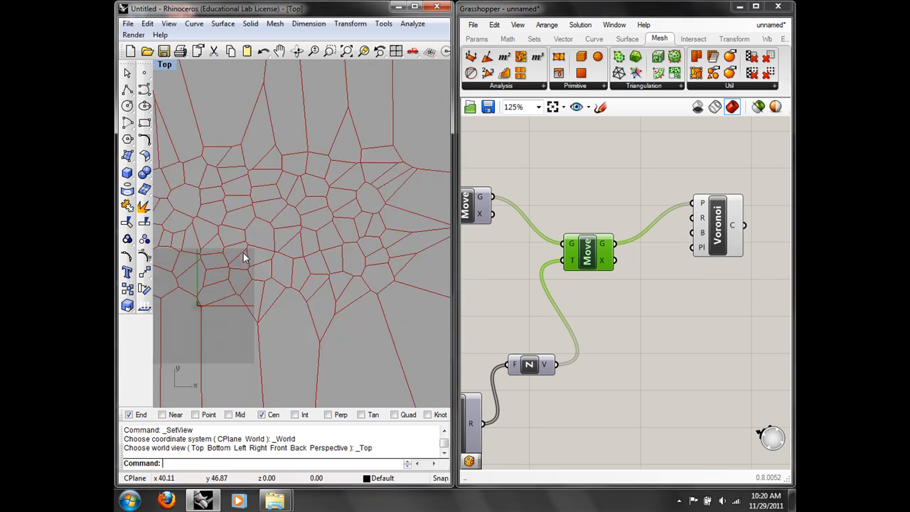
{"action": "left_click", "coordinate": [716, 239]}
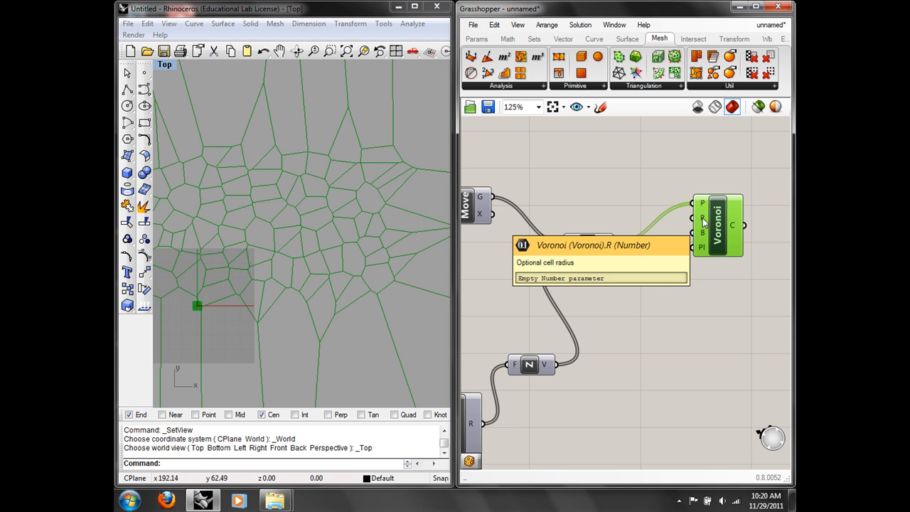
{"action": "scroll", "coordinate": [615, 238], "scroll_direction": "down", "scroll_amount": 4}
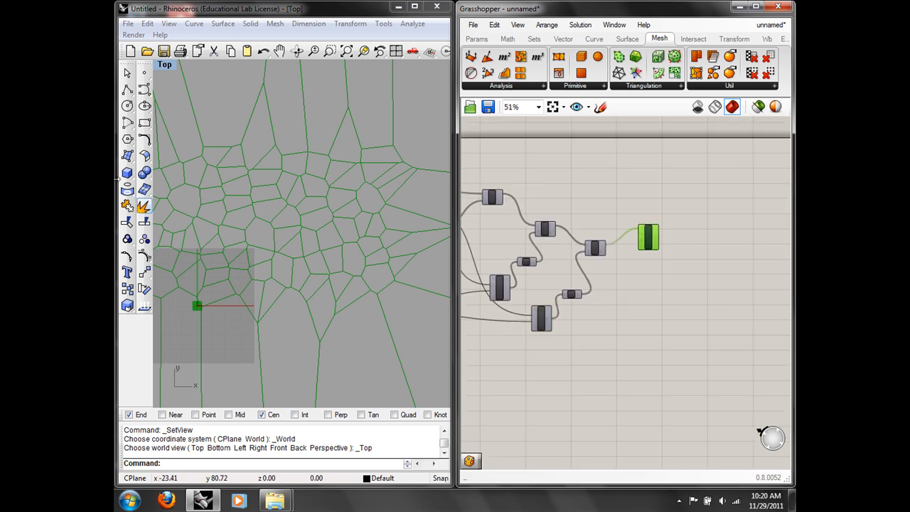
Step: Draw a rectangular plane surface across the Voronoi pattern with Surface > Plane
{"action": "left_click", "coordinate": [127, 172]}
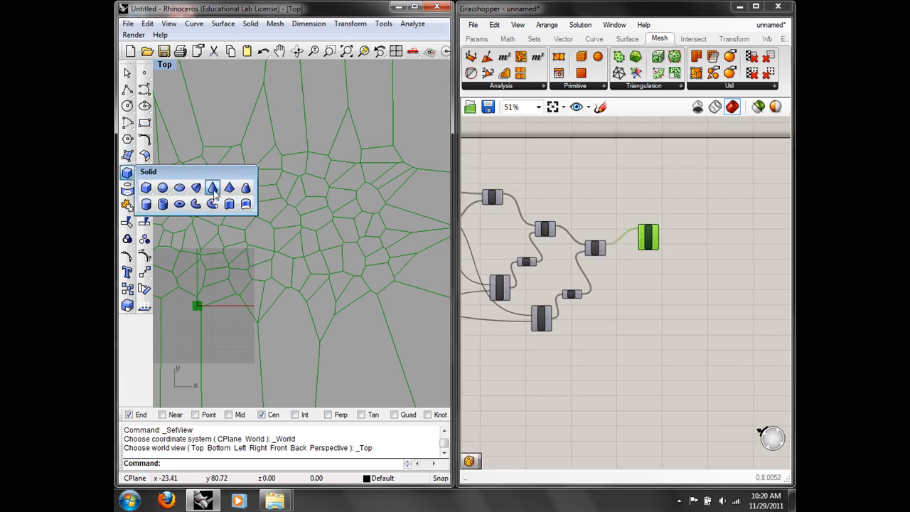
{"action": "left_click", "coordinate": [129, 156]}
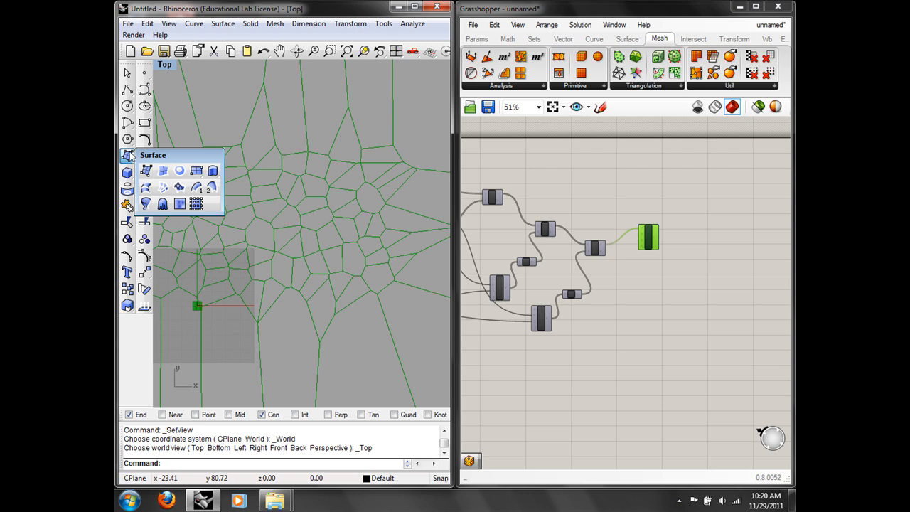
{"action": "left_click", "coordinate": [165, 166]}
{"action": "scroll", "coordinate": [341, 218], "scroll_direction": "down", "scroll_amount": 5}
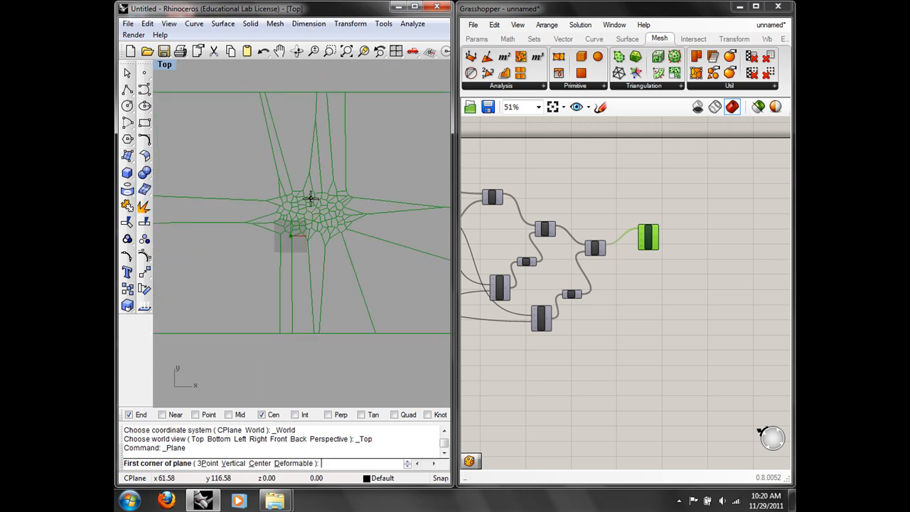
{"action": "left_click", "coordinate": [236, 166]}
{"action": "left_click", "coordinate": [382, 255]}
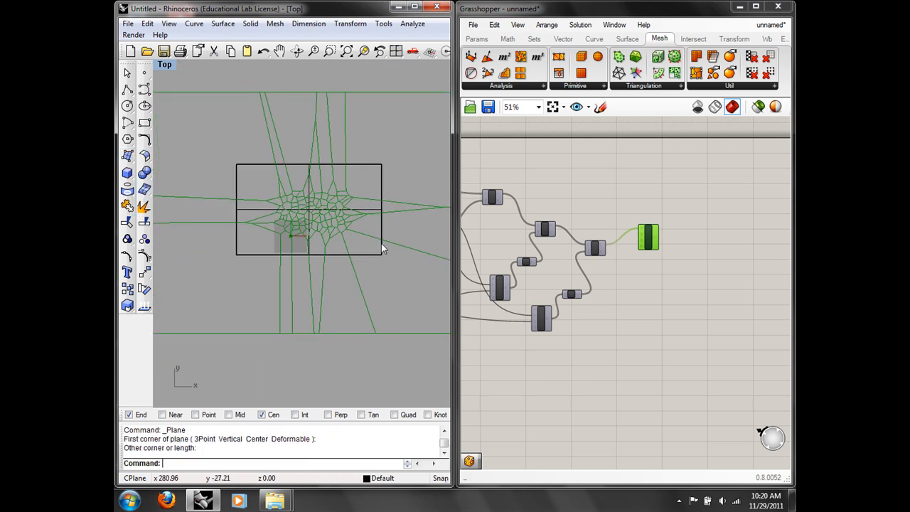
{"action": "scroll", "coordinate": [380, 236], "scroll_direction": "up", "scroll_amount": 6}
{"action": "left_click", "coordinate": [384, 231]}
Step: Search 'surf' and place an empty Surface parameter on the Grasshopper canvas
{"action": "right_click_drag", "start_coordinate": [561, 254], "coordinate": [636, 252]}
{"action": "right_click_drag", "start_coordinate": [482, 243], "coordinate": [625, 251]}
{"action": "double_click", "coordinate": [514, 276]}
{"action": "type", "text": "surf"}
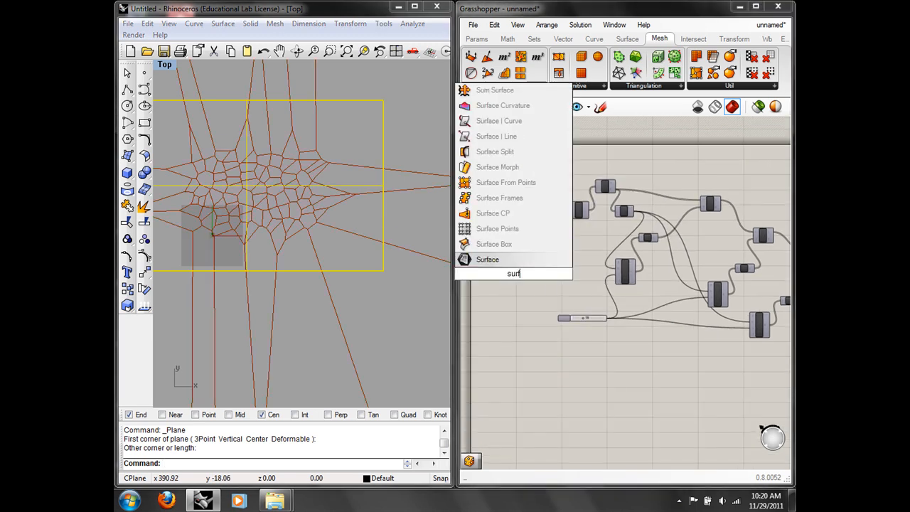
{"action": "left_click", "coordinate": [489, 262]}
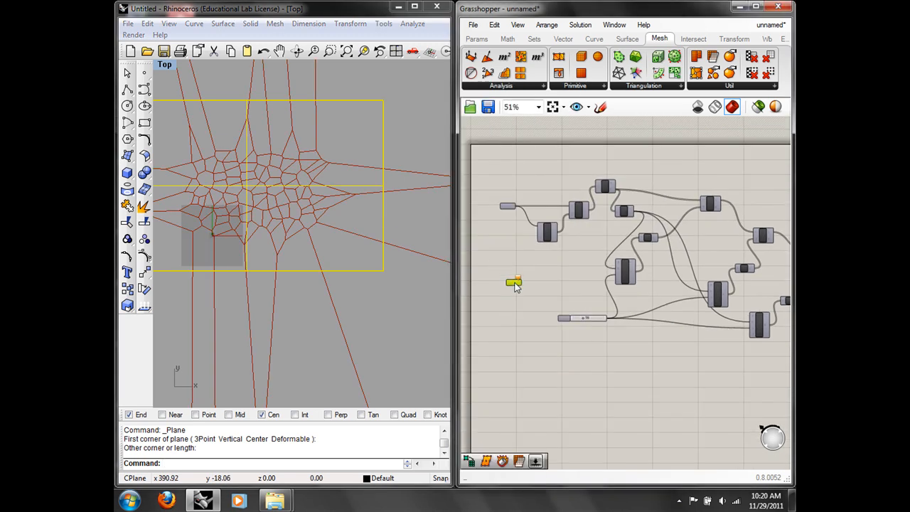
{"action": "scroll", "coordinate": [519, 284], "scroll_direction": "up", "scroll_amount": 3}
{"action": "right_click_drag", "start_coordinate": [637, 257], "coordinate": [548, 255]}
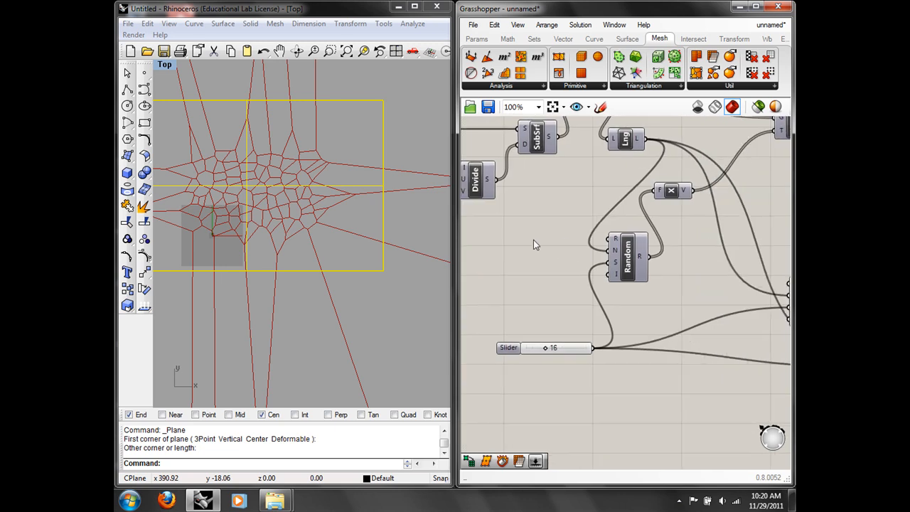
Step: Check the plane in Front view, then return to the Top view
{"action": "right_click_drag", "start_coordinate": [317, 201], "coordinate": [316, 180]}
{"action": "type", "text": "Front"}
{"action": "key", "text": "Return"}
{"action": "scroll", "coordinate": [261, 197], "scroll_direction": "down", "scroll_amount": 3}
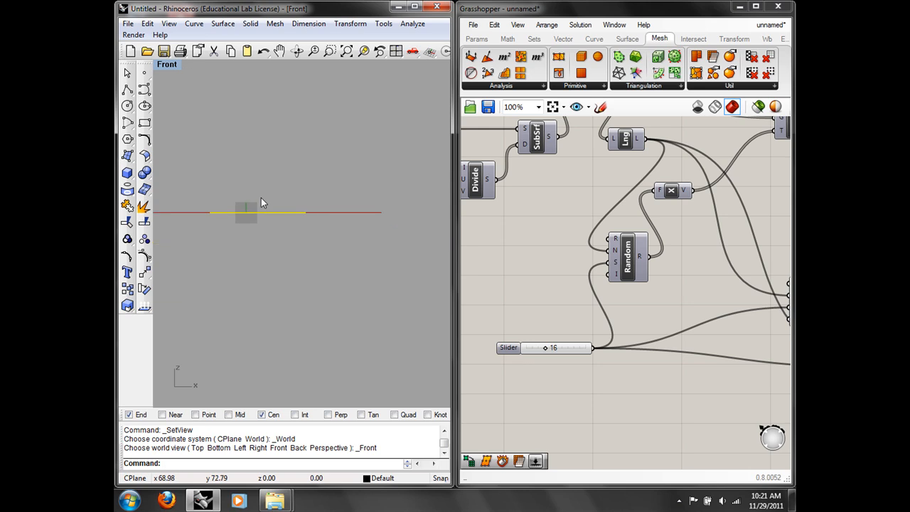
{"action": "type", "text": "Top"}
{"action": "key", "text": "Return"}
{"action": "right_click_drag", "start_coordinate": [278, 215], "coordinate": [293, 218]}
{"action": "scroll", "coordinate": [293, 218], "scroll_direction": "up", "scroll_amount": 8}
{"action": "right_click_drag", "start_coordinate": [547, 299], "coordinate": [707, 291]}
{"action": "scroll", "coordinate": [615, 269], "scroll_direction": "down", "scroll_amount": 2}
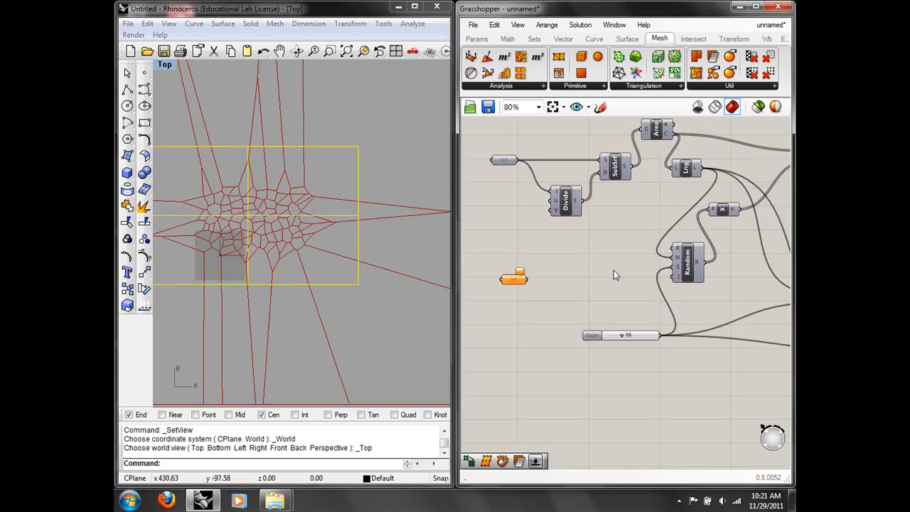
Step: Add a Surface Split component found by searching 'split' and position it on the canvas
{"action": "double_click", "coordinate": [545, 279]}
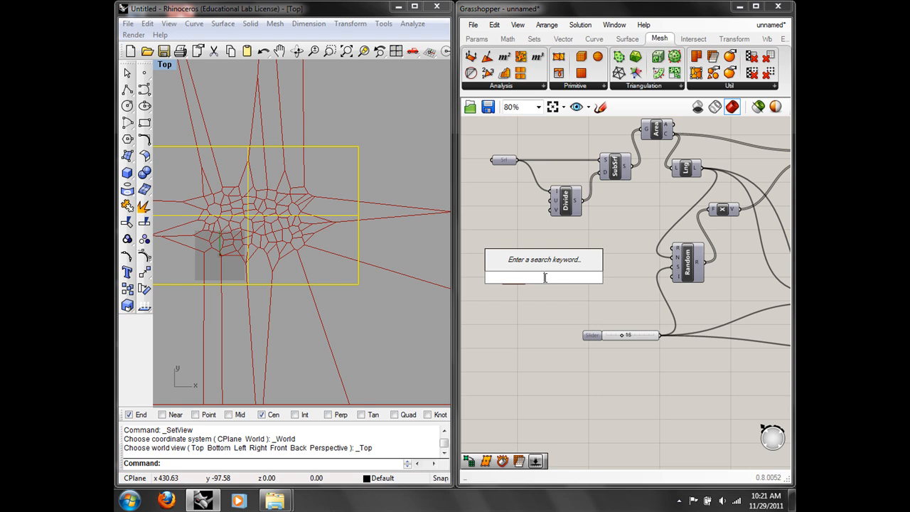
{"action": "type", "text": "split"}
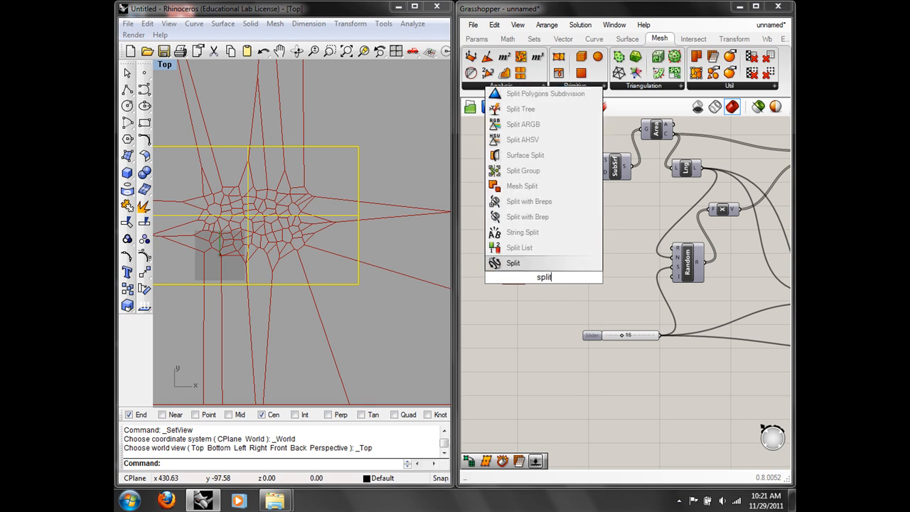
{"action": "left_click", "coordinate": [519, 157]}
{"action": "right_click_drag", "start_coordinate": [583, 234], "coordinate": [555, 268]}
{"action": "scroll", "coordinate": [459, 254], "scroll_direction": "down", "scroll_amount": 1}
{"action": "left_click_drag", "start_coordinate": [508, 279], "coordinate": [751, 227]}
{"action": "right_click_drag", "start_coordinate": [750, 228], "coordinate": [683, 240]}
{"action": "left_click_drag", "start_coordinate": [683, 240], "coordinate": [759, 191]}
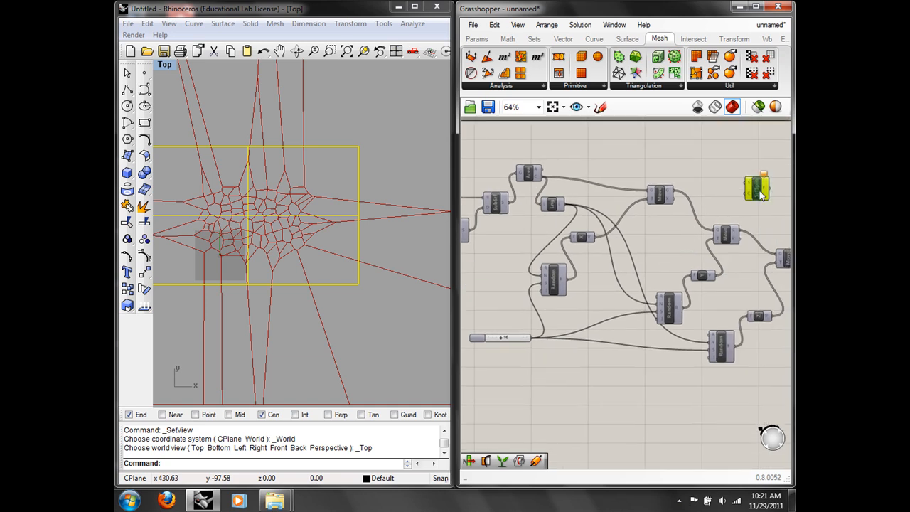
{"action": "right_click_drag", "start_coordinate": [575, 291], "coordinate": [700, 287]}
Step: Assign the drawn plane to the Srf parameter and wire it into SrfSplit's S input
{"action": "right_click", "coordinate": [542, 289]}
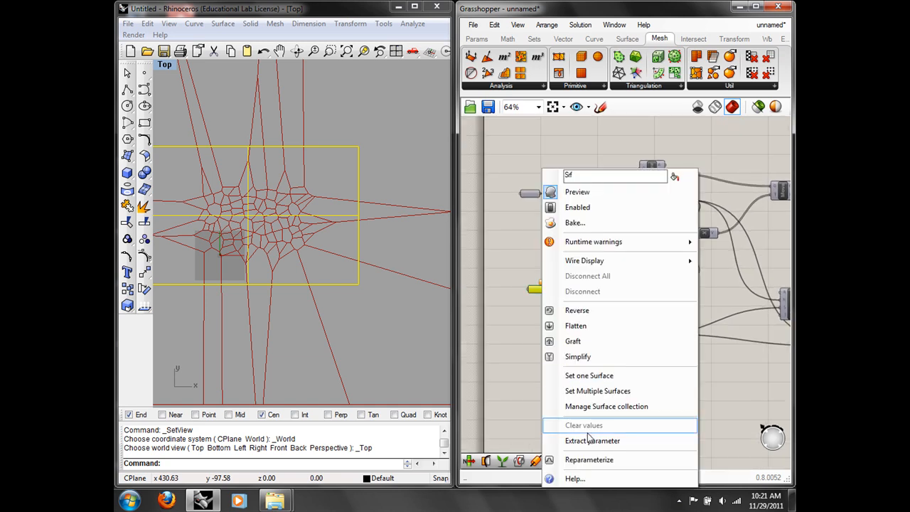
{"action": "left_click", "coordinate": [551, 378]}
{"action": "scroll", "coordinate": [517, 287], "scroll_direction": "down", "scroll_amount": 2}
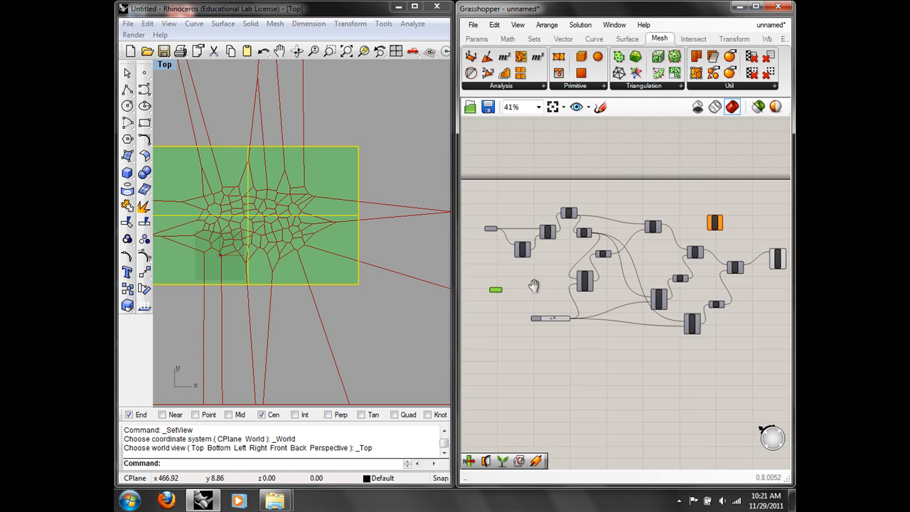
{"action": "scroll", "coordinate": [537, 287], "scroll_direction": "up", "scroll_amount": 1}
{"action": "left_click_drag", "start_coordinate": [497, 291], "coordinate": [753, 206]}
Step: Wire the Voronoi cells into SrfSplit's C input to cut the surface
{"action": "scroll", "coordinate": [754, 204], "scroll_direction": "up", "scroll_amount": 3}
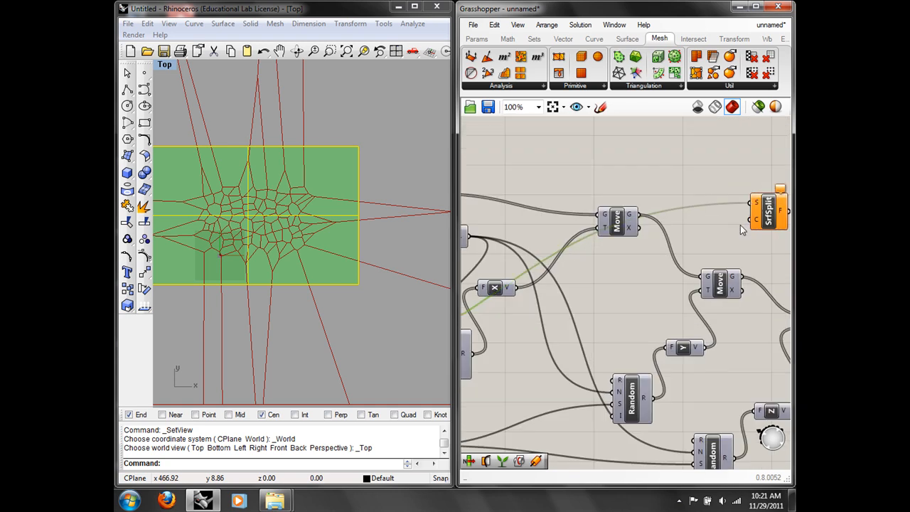
{"action": "right_click_drag", "start_coordinate": [753, 204], "coordinate": [548, 195]}
{"action": "left_click_drag", "start_coordinate": [569, 209], "coordinate": [774, 196]}
{"action": "right_click_drag", "start_coordinate": [756, 261], "coordinate": [698, 259]}
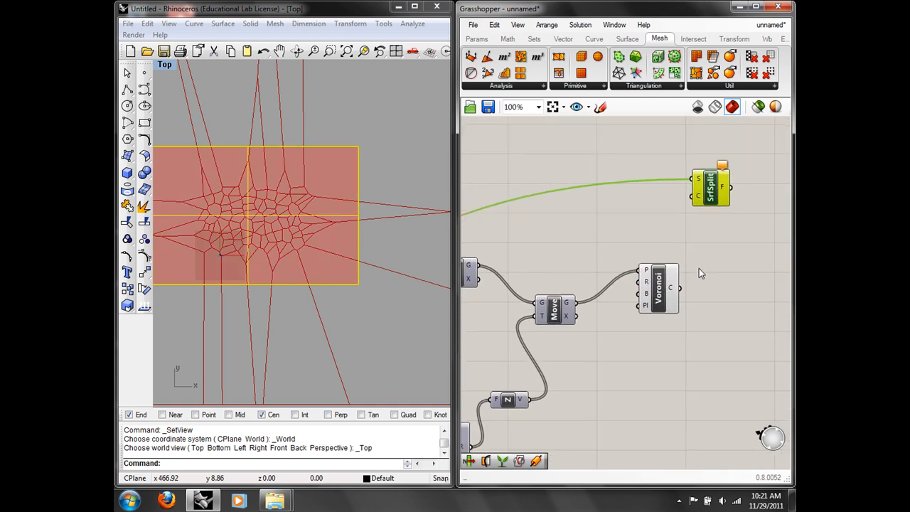
{"action": "mouse_move", "coordinate": [673, 289]}
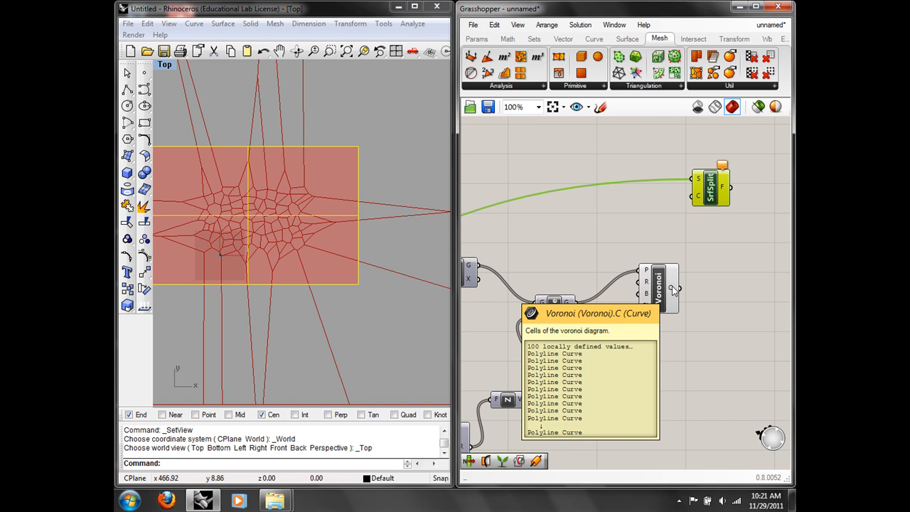
{"action": "left_click_drag", "start_coordinate": [672, 287], "coordinate": [693, 196]}
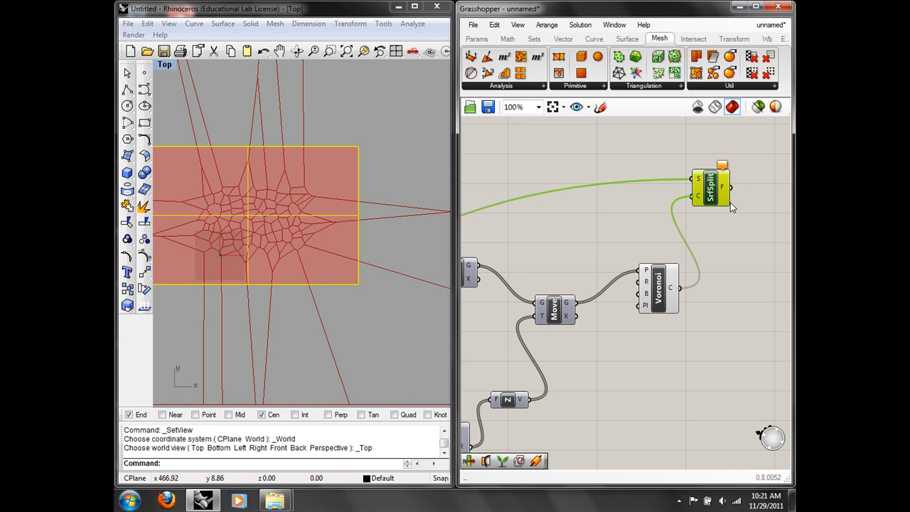
{"action": "left_click_drag", "start_coordinate": [711, 189], "coordinate": [757, 238]}
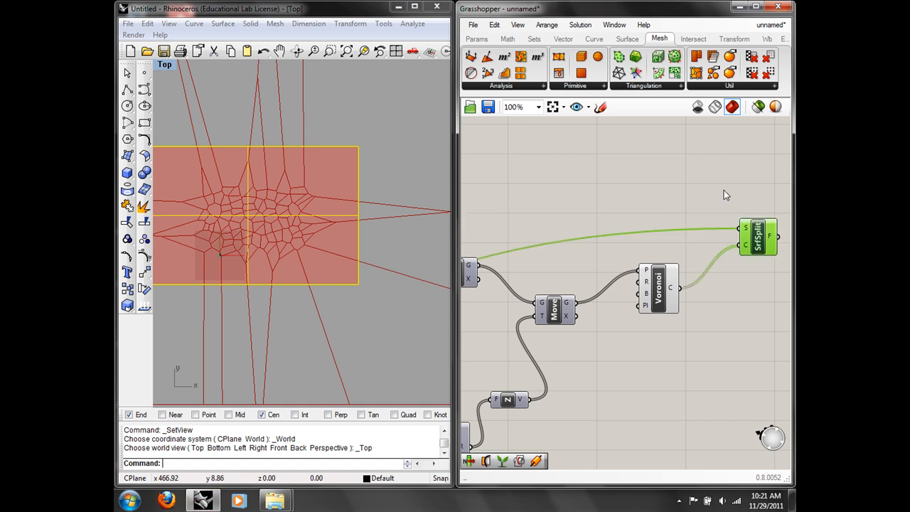
{"action": "right_click_drag", "start_coordinate": [676, 205], "coordinate": [614, 202]}
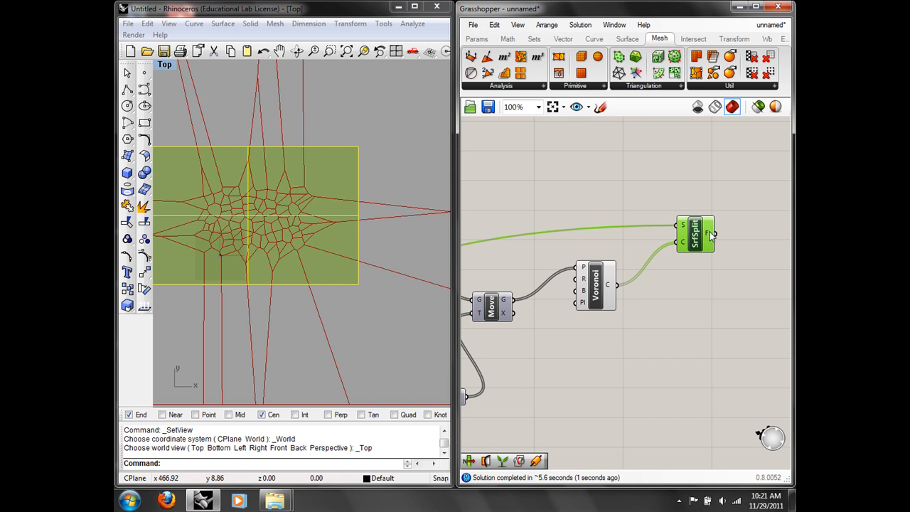
Step: Disable preview on the Srf parameter holding the referenced surface
{"action": "mouse_move", "coordinate": [710, 233]}
{"action": "right_click_drag", "start_coordinate": [675, 291], "coordinate": [685, 282]}
{"action": "scroll", "coordinate": [562, 340], "scroll_direction": "down", "scroll_amount": 3}
{"action": "right_click_drag", "start_coordinate": [561, 340], "coordinate": [710, 271]}
{"action": "right_click_drag", "start_coordinate": [155, 327], "coordinate": [288, 286]}
{"action": "right_click_drag", "start_coordinate": [487, 327], "coordinate": [591, 334]}
{"action": "scroll", "coordinate": [553, 328], "scroll_direction": "up", "scroll_amount": 4}
{"action": "right_click_drag", "start_coordinate": [560, 219], "coordinate": [674, 275]}
{"action": "scroll", "coordinate": [552, 278], "scroll_direction": "up", "scroll_amount": 1}
{"action": "left_click", "coordinate": [549, 273]}
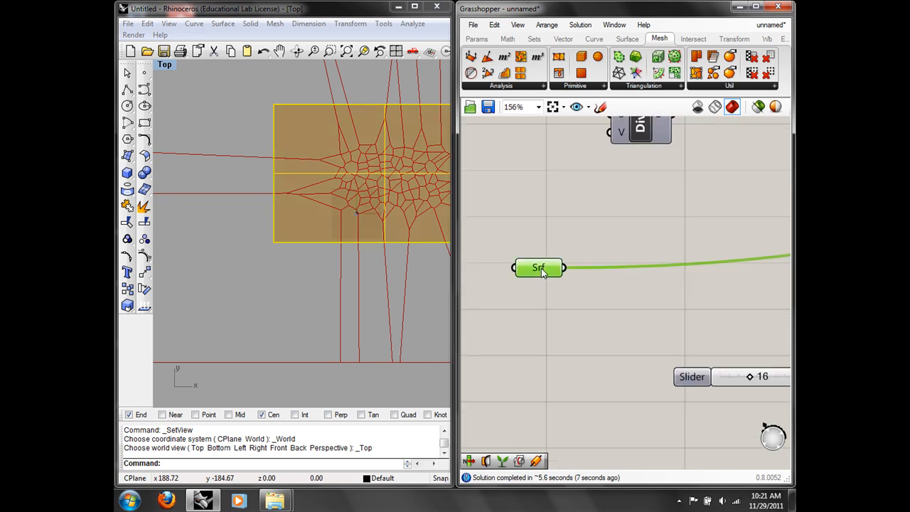
{"action": "right_click", "coordinate": [549, 273]}
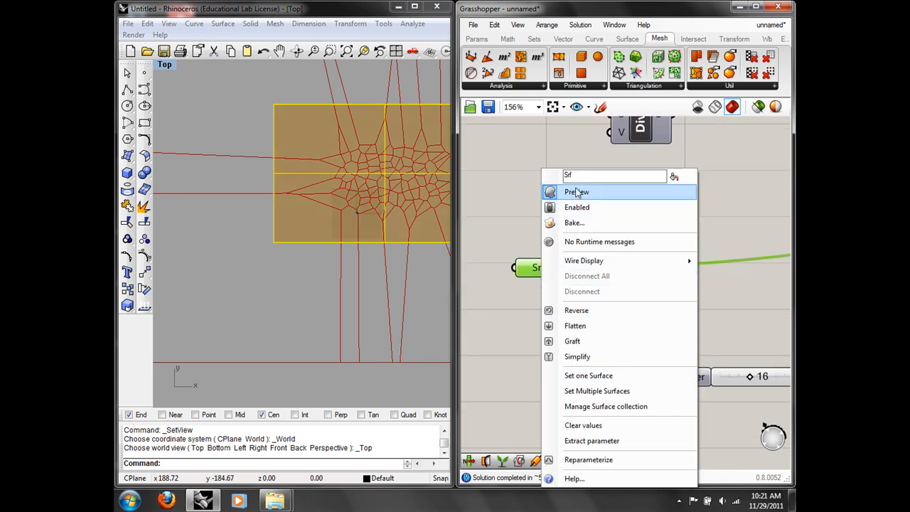
{"action": "left_click", "coordinate": [602, 192]}
Step: Hide the original plane surface in Rhino with Ctrl+H
{"action": "scroll", "coordinate": [669, 238], "scroll_direction": "down", "scroll_amount": 4}
{"action": "right_click_drag", "start_coordinate": [711, 241], "coordinate": [554, 269]}
{"action": "right_click_drag", "start_coordinate": [665, 252], "coordinate": [552, 247]}
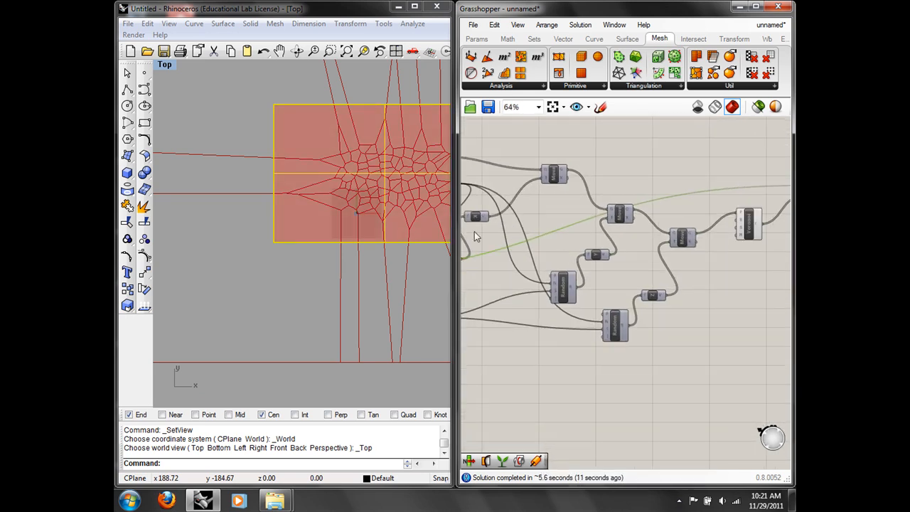
{"action": "left_click_drag", "start_coordinate": [308, 295], "coordinate": [280, 232]}
{"action": "key", "text": "ctrl+h"}
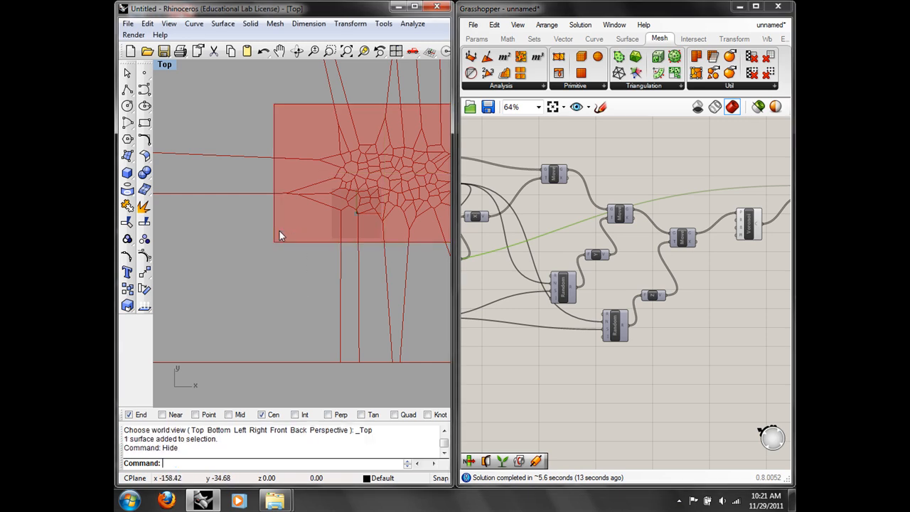
{"action": "right_click_drag", "start_coordinate": [349, 206], "coordinate": [291, 241]}
{"action": "scroll", "coordinate": [264, 258], "scroll_direction": "up", "scroll_amount": 2}
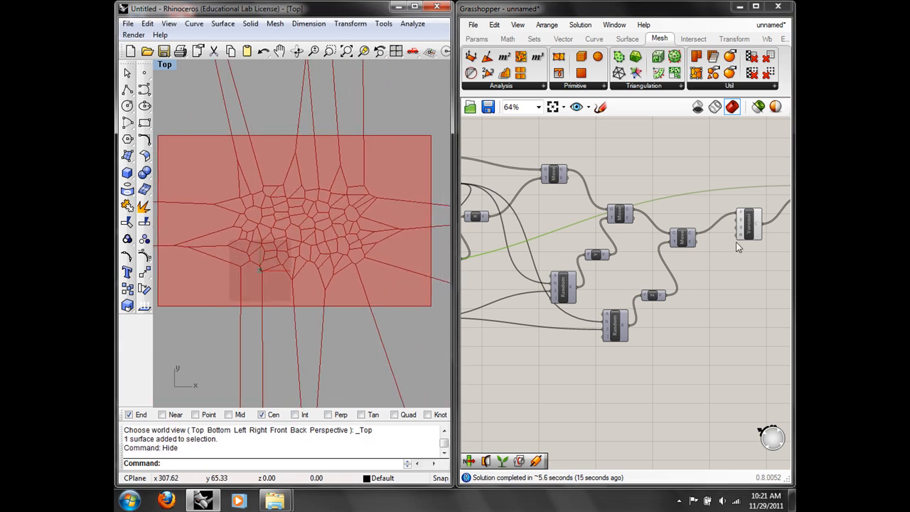
{"action": "scroll", "coordinate": [569, 253], "scroll_direction": "up", "scroll_amount": 3}
Step: Disable the Voronoi component's preview so only the split pieces show
{"action": "left_click", "coordinate": [569, 253]}
{"action": "right_click", "coordinate": [569, 253]}
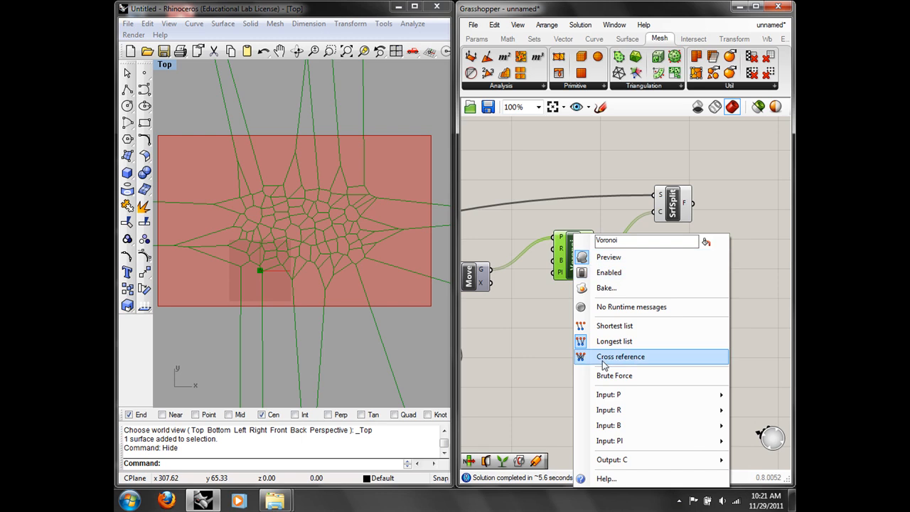
{"action": "left_click", "coordinate": [613, 261]}
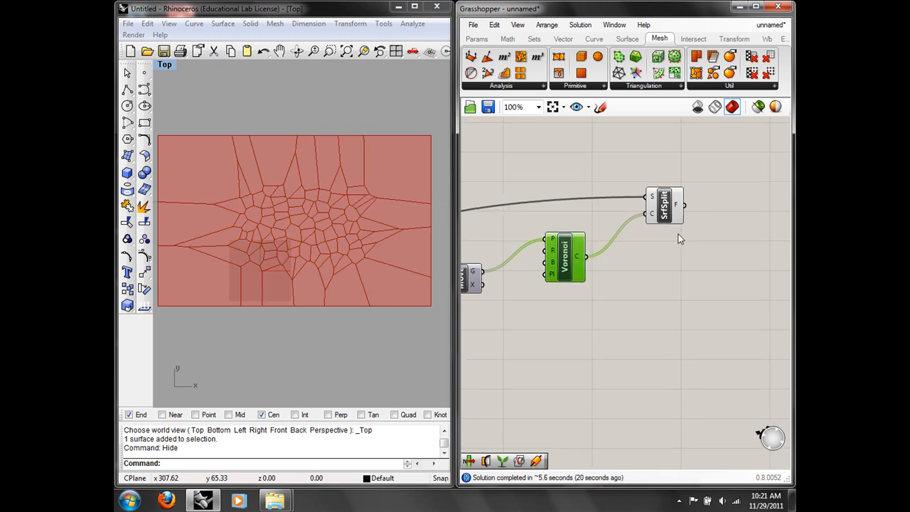
{"action": "right_click_drag", "start_coordinate": [715, 207], "coordinate": [656, 237]}
{"action": "right_click_drag", "start_coordinate": [290, 261], "coordinate": [309, 247]}
{"action": "scroll", "coordinate": [325, 229], "scroll_direction": "down", "scroll_amount": 8}
{"action": "scroll", "coordinate": [311, 241], "scroll_direction": "up", "scroll_amount": 8}
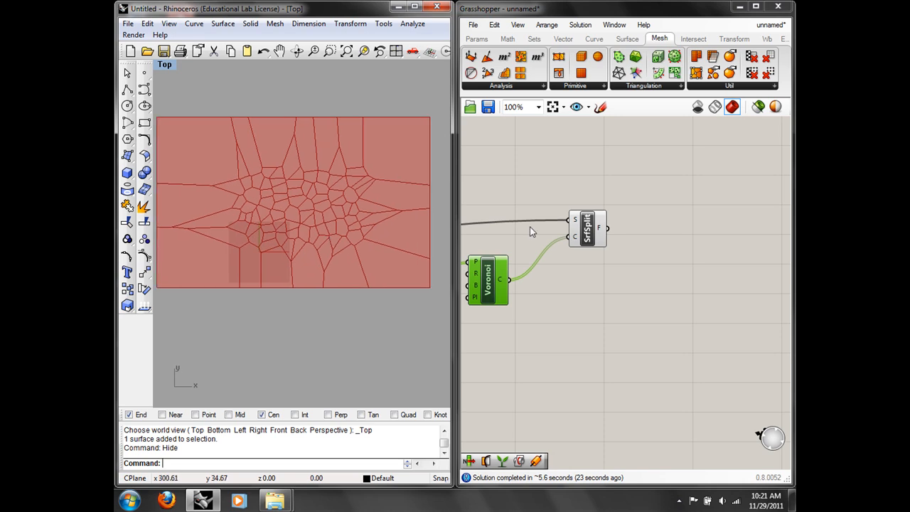
Step: Add a Cull Nth component and feed SrfSplit's pieces into its L input
{"action": "double_click", "coordinate": [659, 233]}
{"action": "type", "text": "cull"}
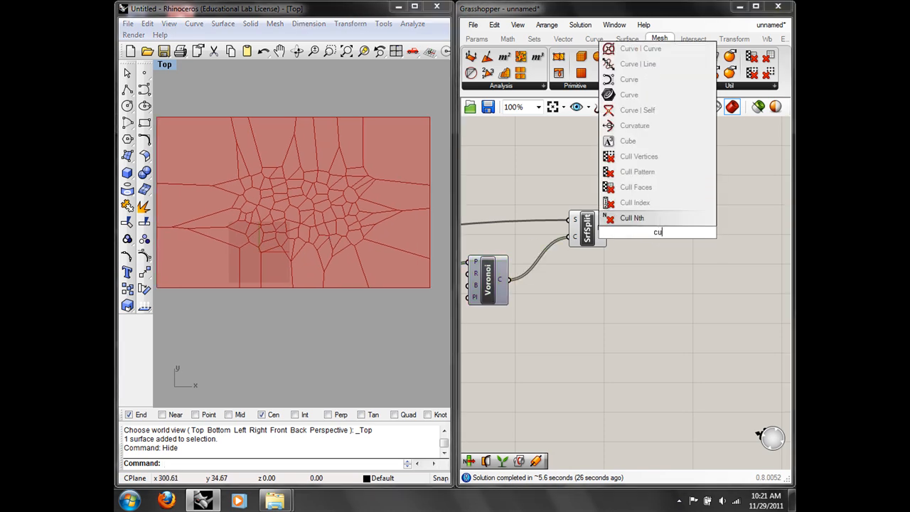
{"action": "key", "text": "Return"}
{"action": "left_click_drag", "start_coordinate": [634, 233], "coordinate": [607, 228]}
Step: Turn off SrfSplit's preview and turn the Voronoi preview back on
{"action": "left_click", "coordinate": [595, 235]}
{"action": "right_click", "coordinate": [595, 235]}
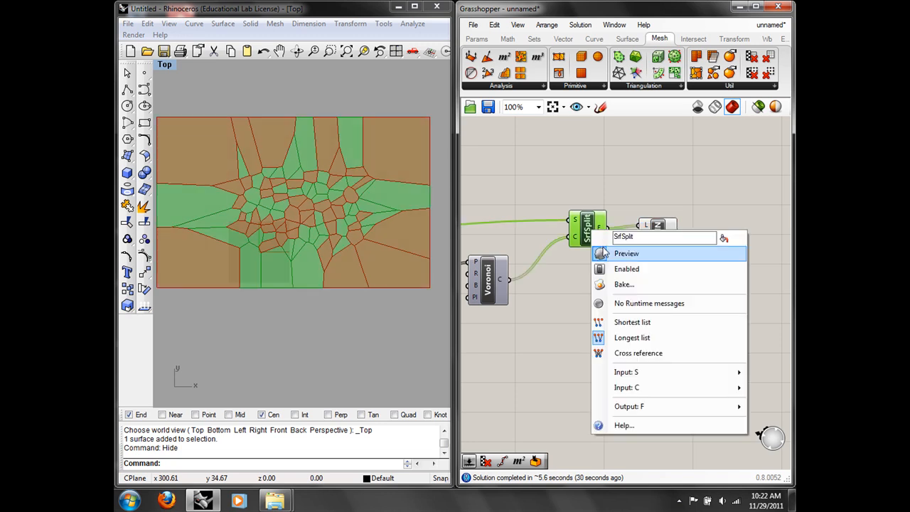
{"action": "left_click", "coordinate": [604, 253]}
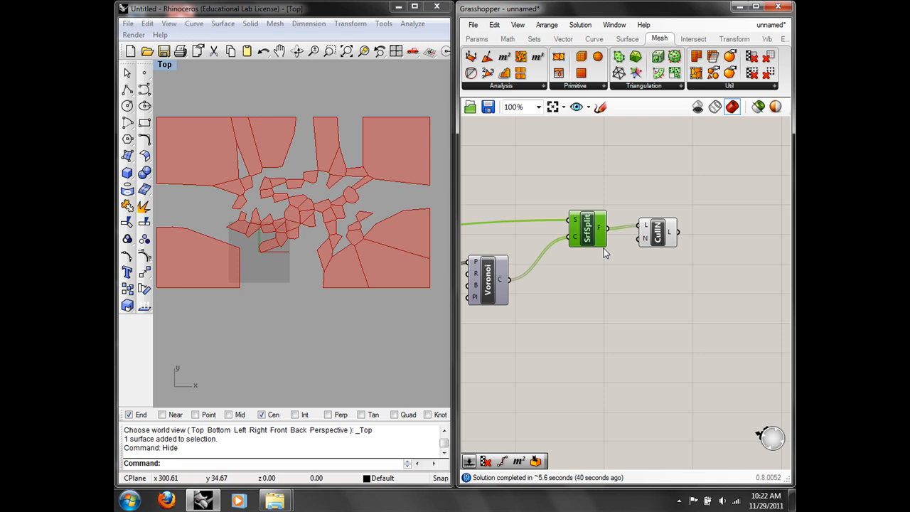
{"action": "right_click_drag", "start_coordinate": [546, 284], "coordinate": [586, 274]}
{"action": "right_click", "coordinate": [523, 270]}
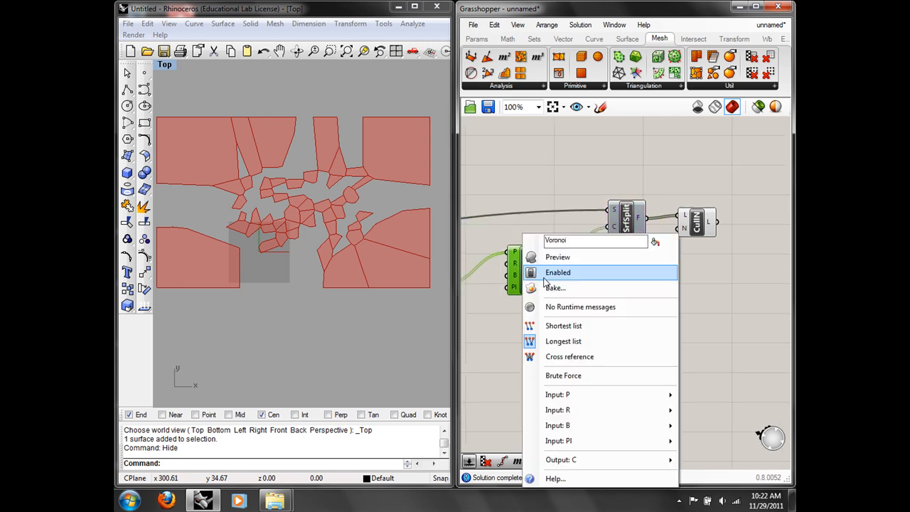
{"action": "left_click", "coordinate": [546, 258]}
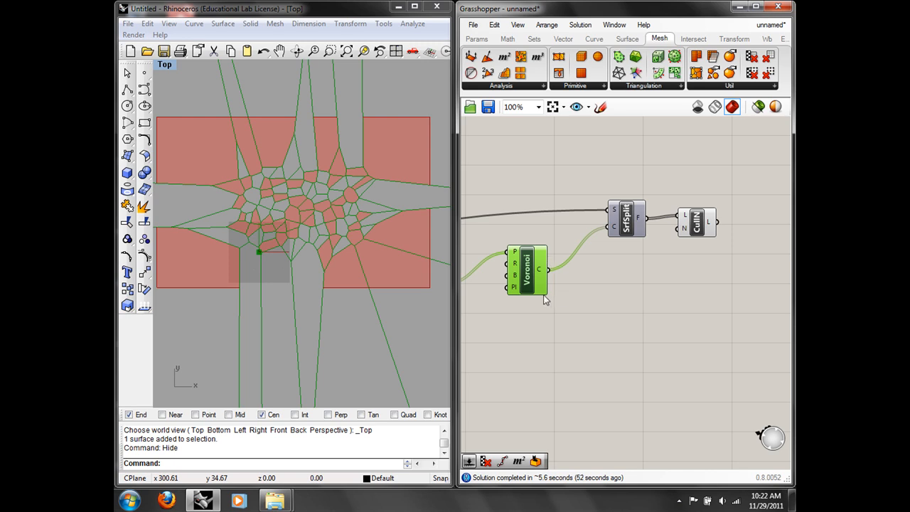
Step: Browse the Mesh Triangulation component list, then close it
{"action": "left_click", "coordinate": [643, 86]}
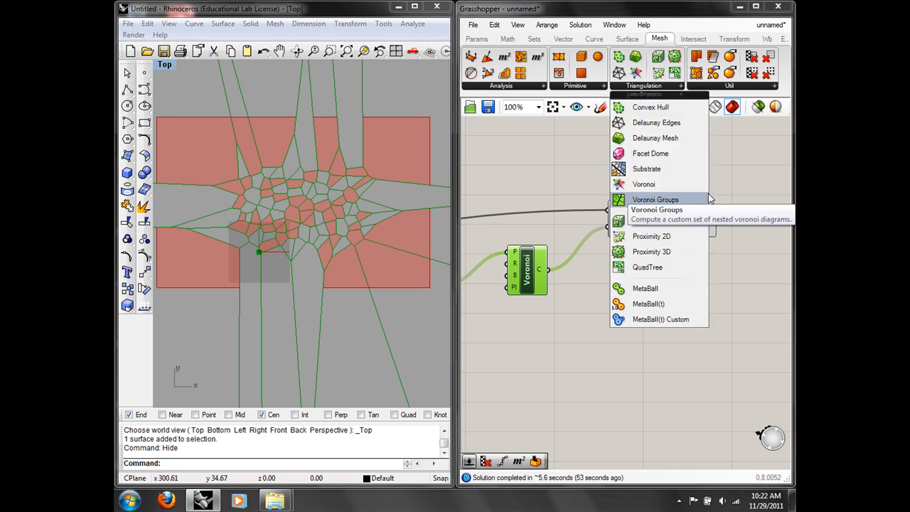
{"action": "left_click", "coordinate": [736, 234]}
{"action": "right_click_drag", "start_coordinate": [529, 168], "coordinate": [599, 168]}
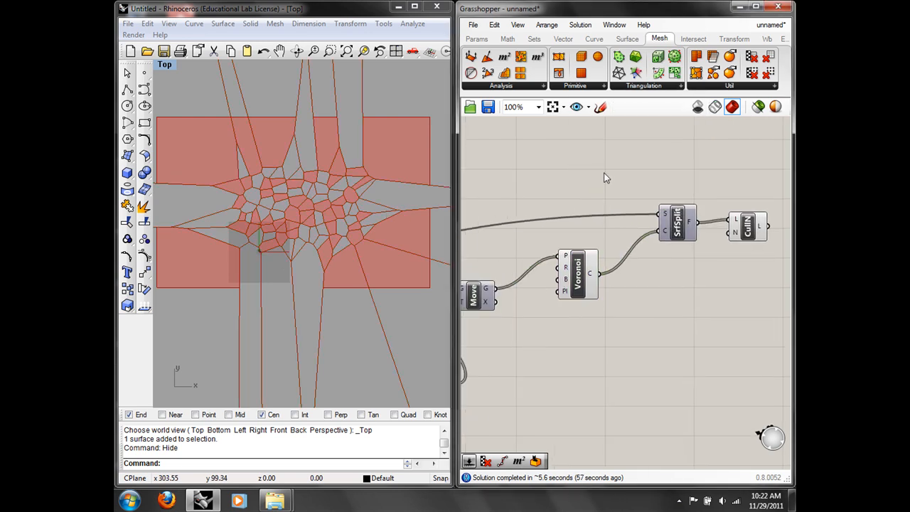
Step: Window-select the Voronoi, SrfSplit and Cull Nth components and delete them via Edit > Delete
{"action": "scroll", "coordinate": [606, 181], "scroll_direction": "down", "scroll_amount": 2}
{"action": "left_click_drag", "start_coordinate": [727, 287], "coordinate": [575, 138]}
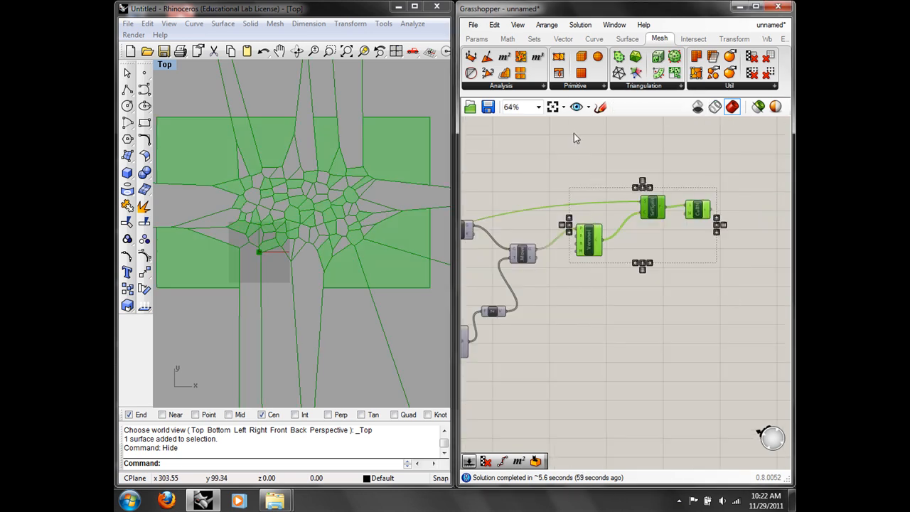
{"action": "left_click", "coordinate": [494, 25]}
{"action": "left_click", "coordinate": [517, 150]}
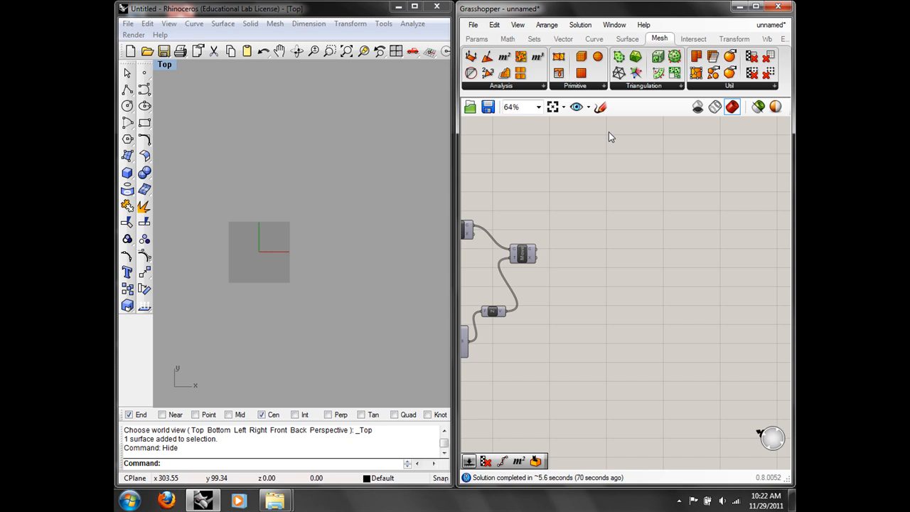
Step: Place a QuadTree component from Mesh > Triangulation and wire Move's G output into its P input
{"action": "left_click", "coordinate": [623, 86]}
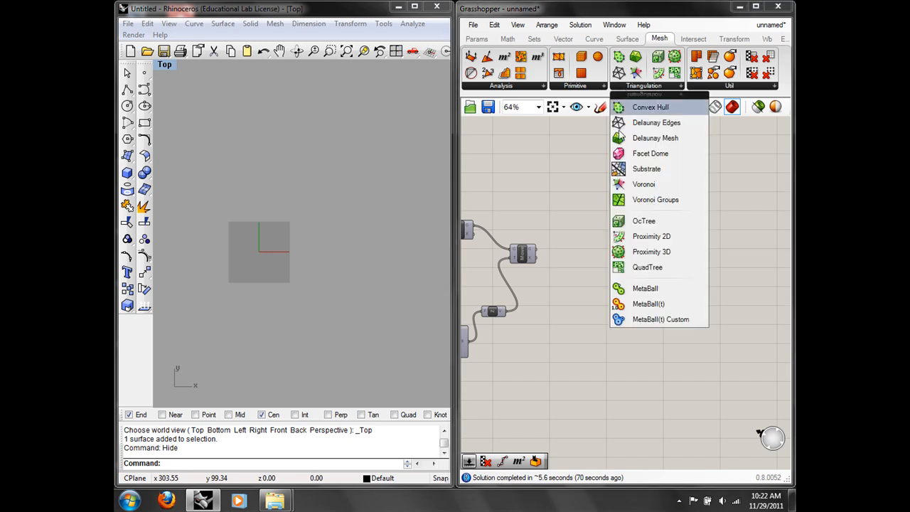
{"action": "left_click_drag", "start_coordinate": [620, 267], "coordinate": [597, 235]}
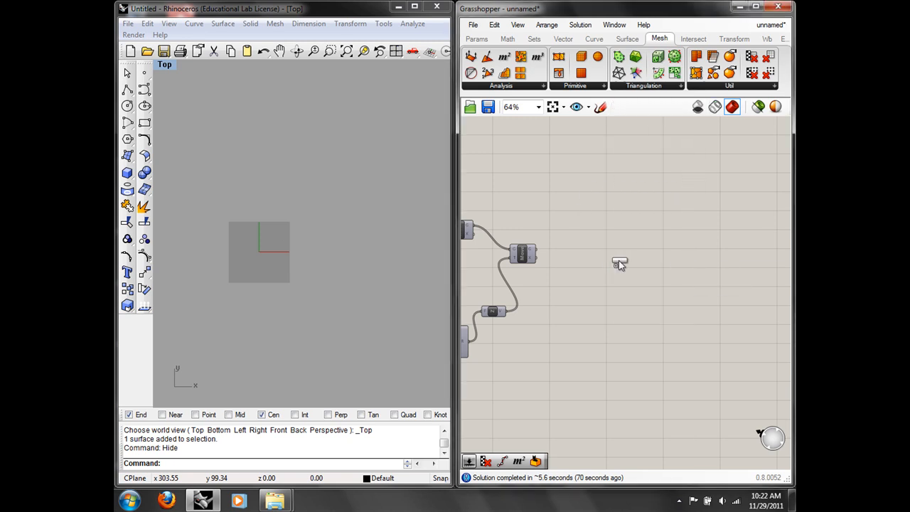
{"action": "scroll", "coordinate": [610, 244], "scroll_direction": "up", "scroll_amount": 4}
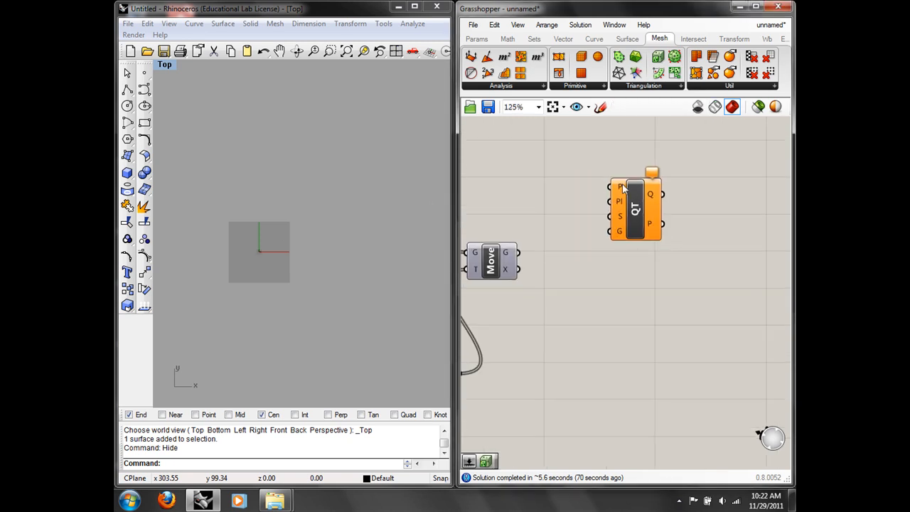
{"action": "mouse_move", "coordinate": [621, 205]}
{"action": "right_click_drag", "start_coordinate": [536, 217], "coordinate": [613, 207]}
{"action": "left_click_drag", "start_coordinate": [593, 241], "coordinate": [690, 176]}
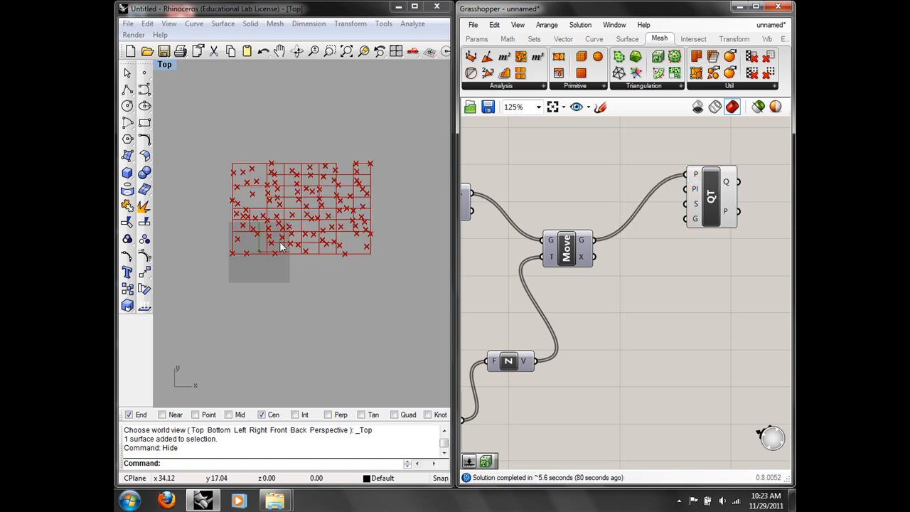
Step: Reframe both views, highlight the QuadTree grid, and repeat Hide in Rhino
{"action": "right_click_drag", "start_coordinate": [291, 234], "coordinate": [311, 249]}
{"action": "scroll", "coordinate": [313, 248], "scroll_direction": "up", "scroll_amount": 6}
{"action": "right_click_drag", "start_coordinate": [376, 220], "coordinate": [328, 219]}
{"action": "right_click_drag", "start_coordinate": [508, 278], "coordinate": [641, 272]}
{"action": "scroll", "coordinate": [668, 241], "scroll_direction": "down", "scroll_amount": 2}
{"action": "right_click_drag", "start_coordinate": [677, 235], "coordinate": [527, 255]}
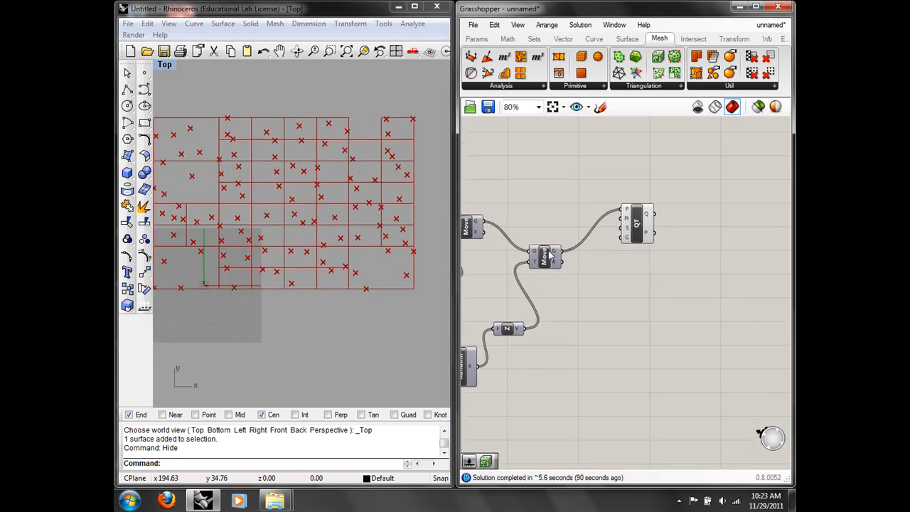
{"action": "scroll", "coordinate": [623, 216], "scroll_direction": "up", "scroll_amount": 2}
{"action": "left_click", "coordinate": [639, 213]}
{"action": "right_click_drag", "start_coordinate": [502, 187], "coordinate": [597, 172]}
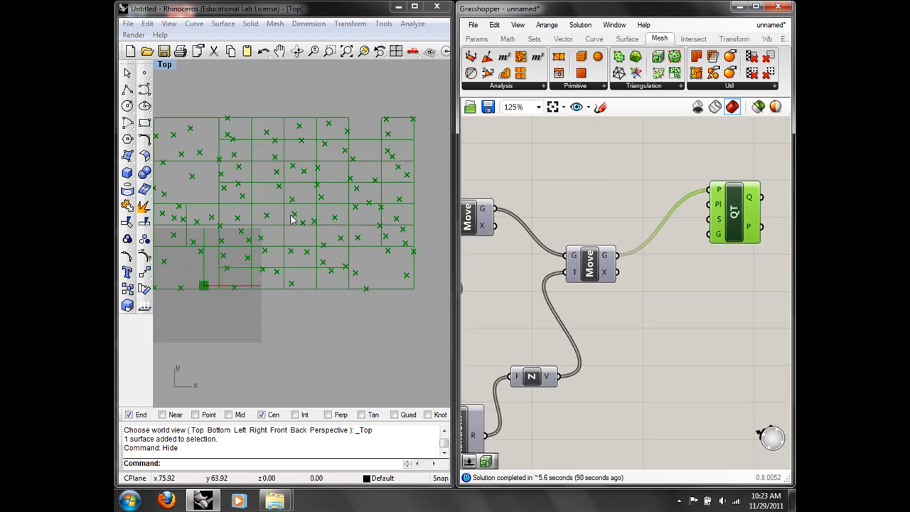
{"action": "right_click", "coordinate": [313, 311]}
{"action": "right_click_drag", "start_coordinate": [291, 317], "coordinate": [351, 302]}
{"action": "left_click", "coordinate": [740, 272]}
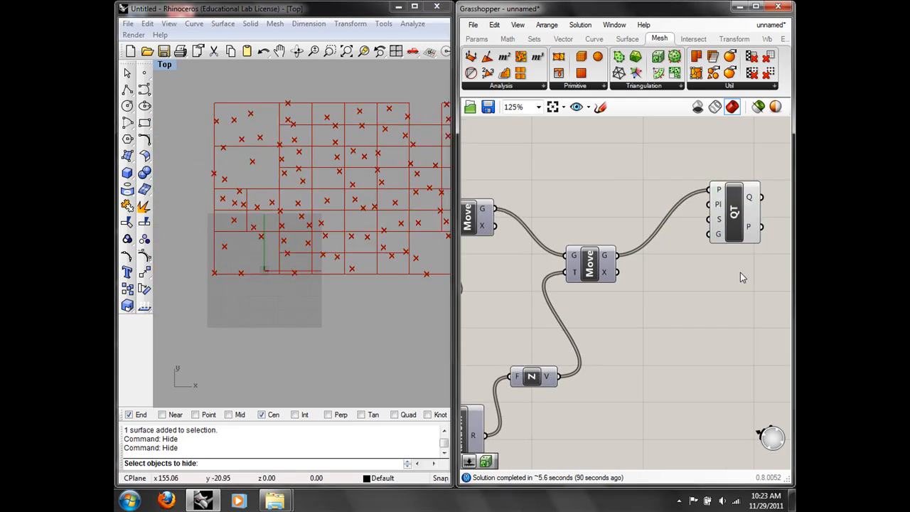
Step: Place a Number Slider and set its maximum to 12
{"action": "mouse_move", "coordinate": [723, 206]}
{"action": "mouse_move", "coordinate": [720, 241]}
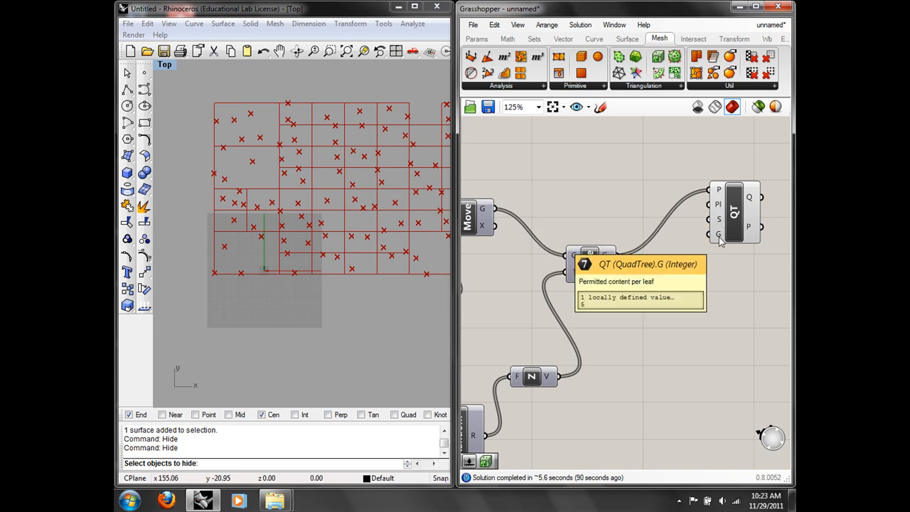
{"action": "double_click", "coordinate": [708, 266]}
{"action": "type", "text": "num"}
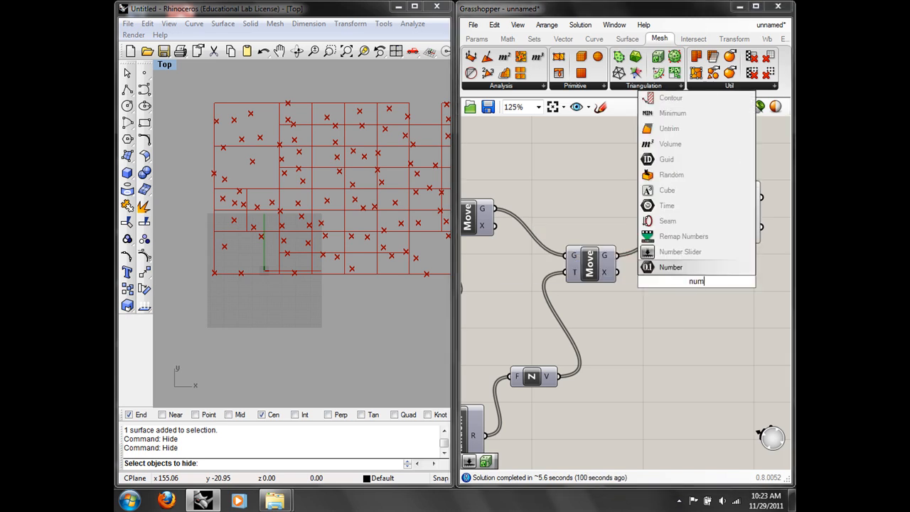
{"action": "left_click", "coordinate": [693, 251]}
{"action": "right_click", "coordinate": [706, 284]}
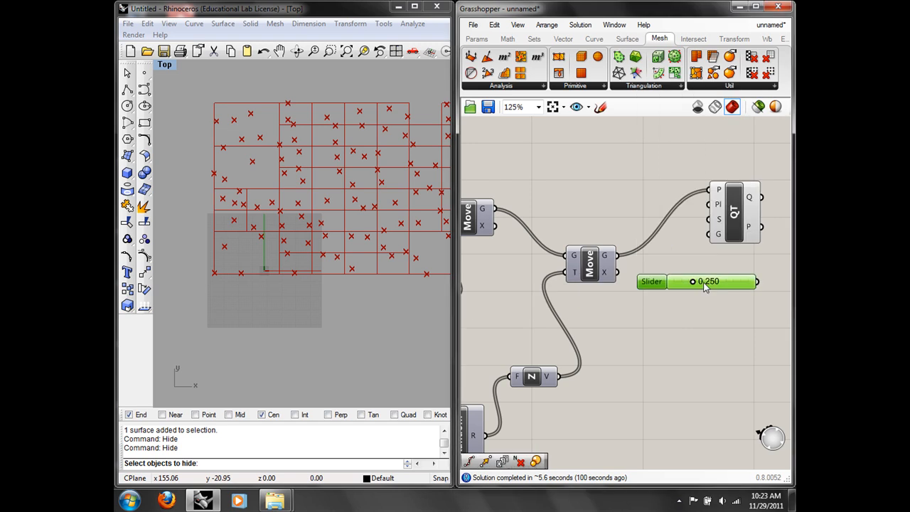
{"action": "left_click", "coordinate": [711, 362]}
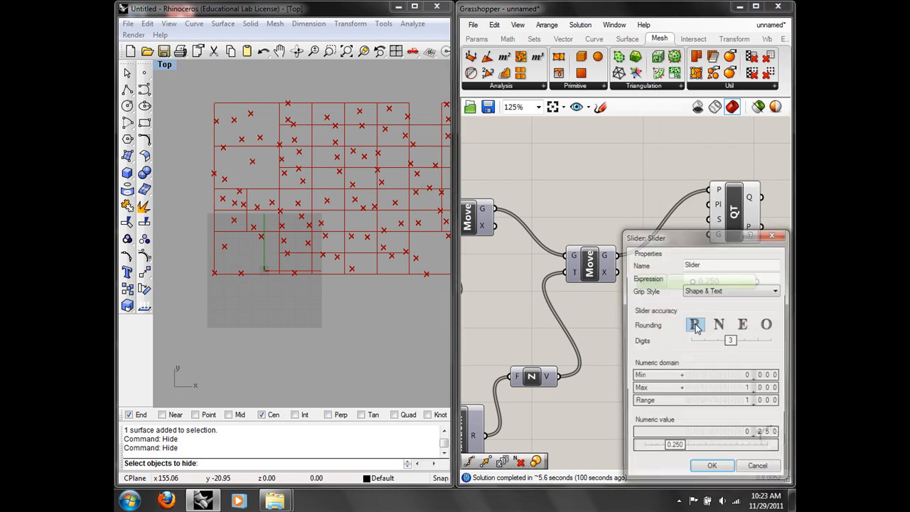
{"action": "left_click", "coordinate": [740, 390]}
{"action": "type", "text": "12"}
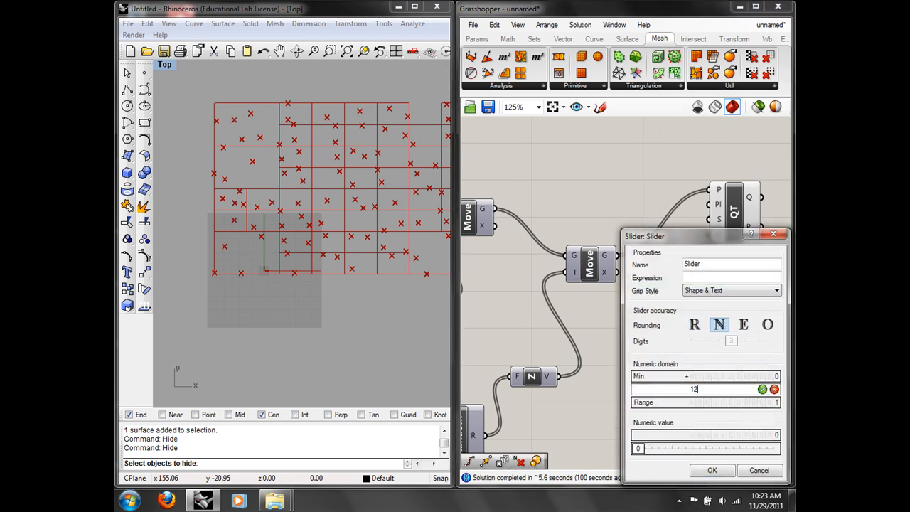
{"action": "left_click", "coordinate": [763, 391]}
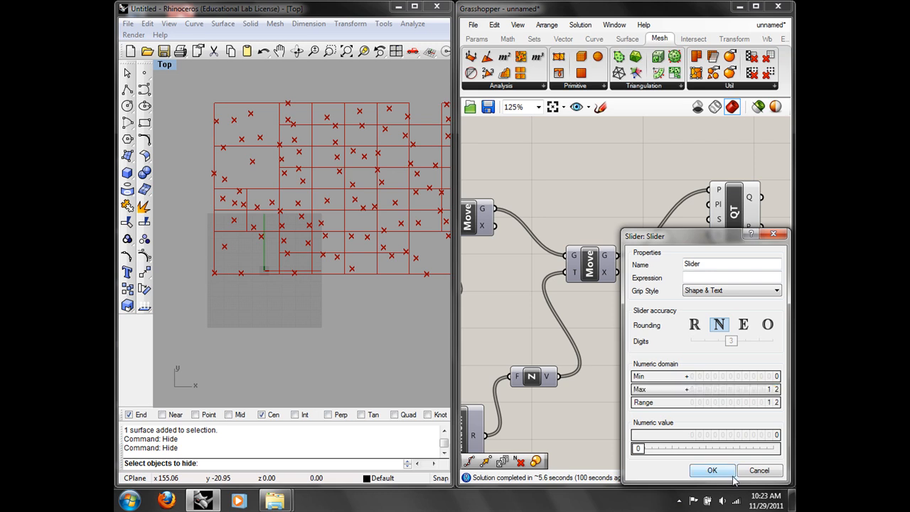
{"action": "left_click", "coordinate": [732, 475]}
Step: Connect the slider to QuadTree's G input and move it lower on the canvas
{"action": "left_click_drag", "start_coordinate": [758, 283], "coordinate": [709, 235]}
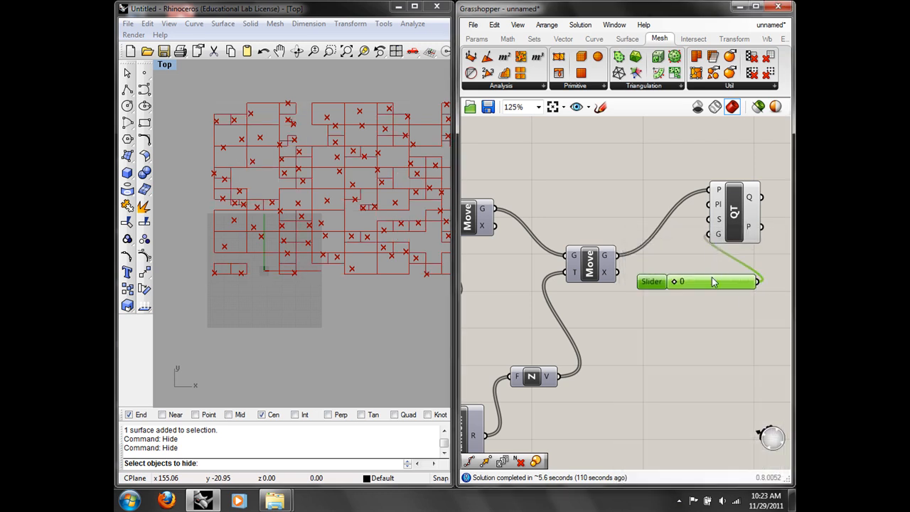
{"action": "left_click_drag", "start_coordinate": [714, 283], "coordinate": [692, 344]}
{"action": "left_click", "coordinate": [697, 296]}
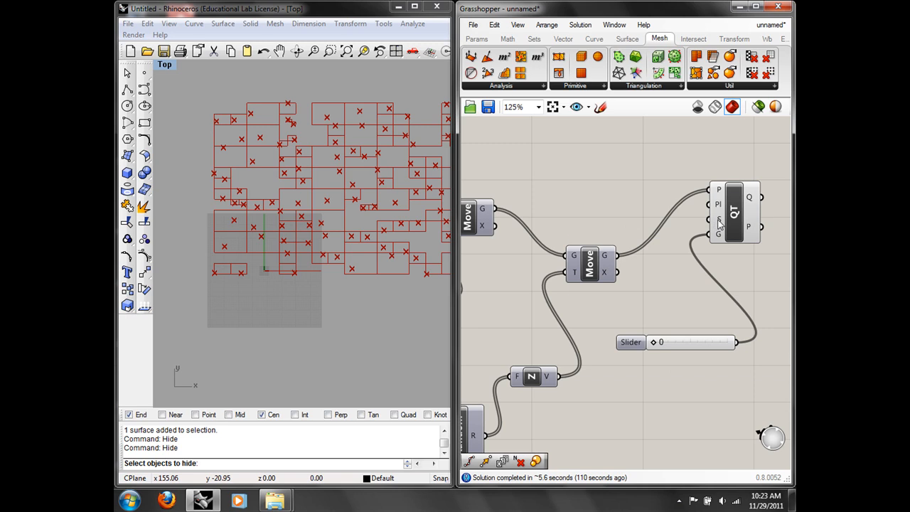
Step: Drag the QT leaf-content slider up to 7
{"action": "right_click", "coordinate": [719, 221]}
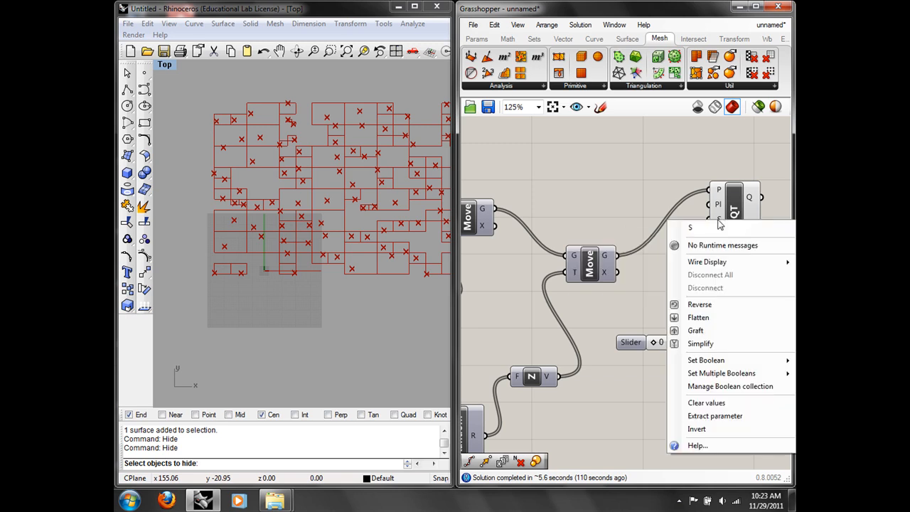
{"action": "right_click_drag", "start_coordinate": [687, 292], "coordinate": [640, 286]}
{"action": "right_click_drag", "start_coordinate": [387, 226], "coordinate": [315, 227]}
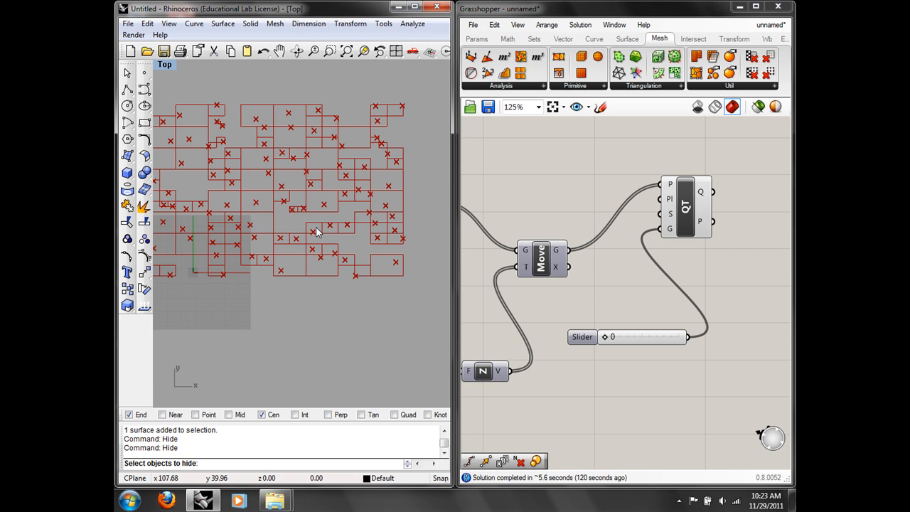
{"action": "right_click_drag", "start_coordinate": [316, 227], "coordinate": [342, 228]}
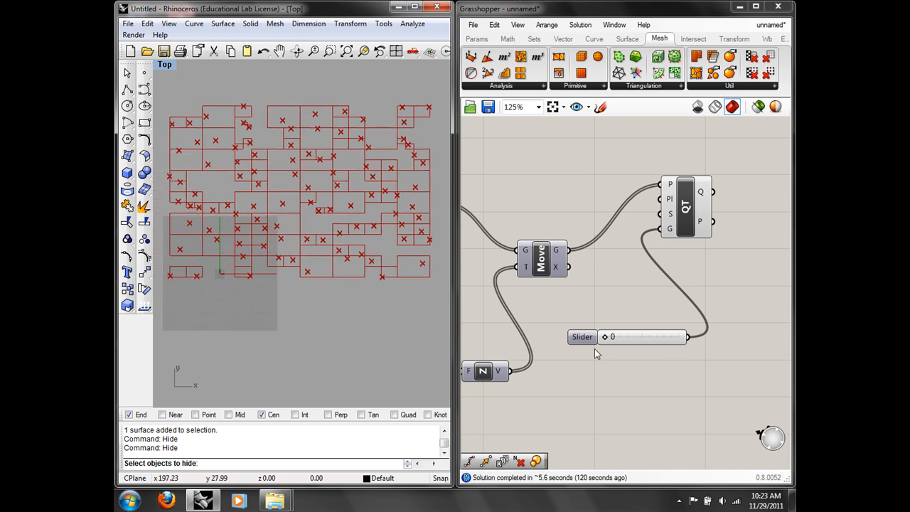
{"action": "mouse_move", "coordinate": [674, 236]}
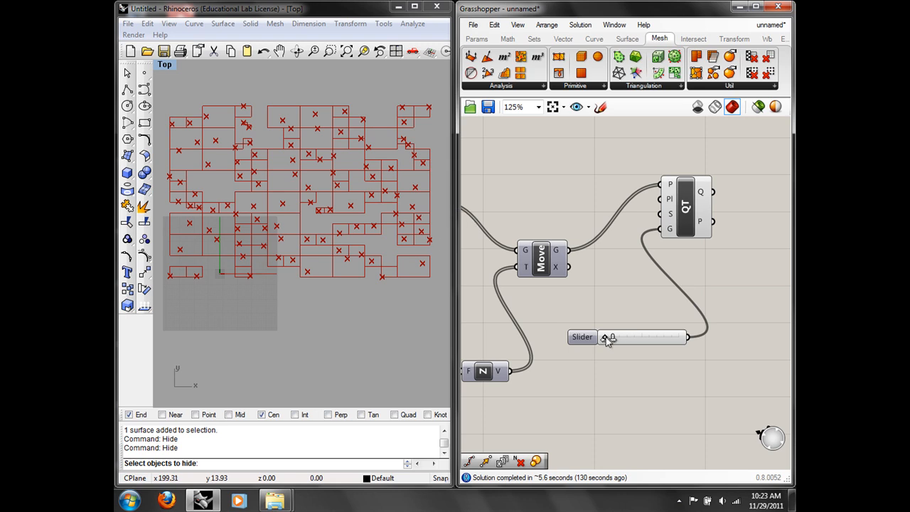
{"action": "left_click_drag", "start_coordinate": [606, 339], "coordinate": [621, 340]}
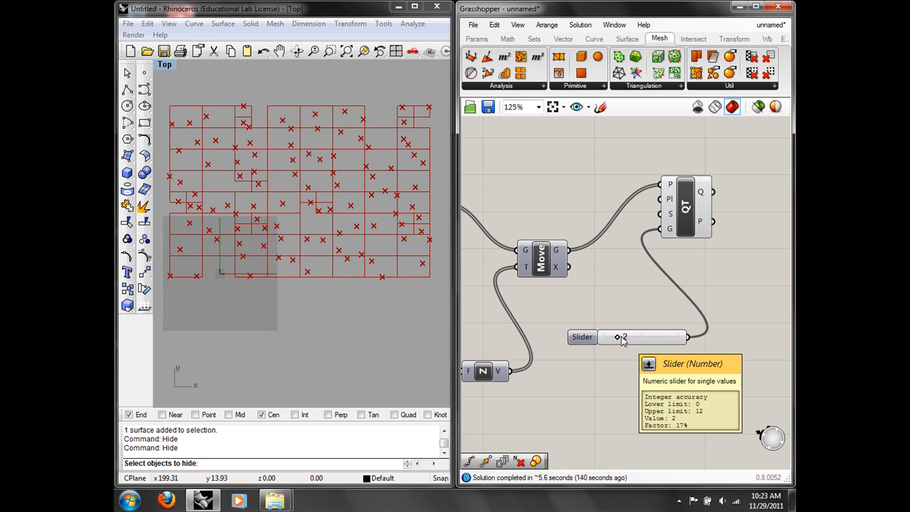
{"action": "left_click_drag", "start_coordinate": [618, 338], "coordinate": [653, 343]}
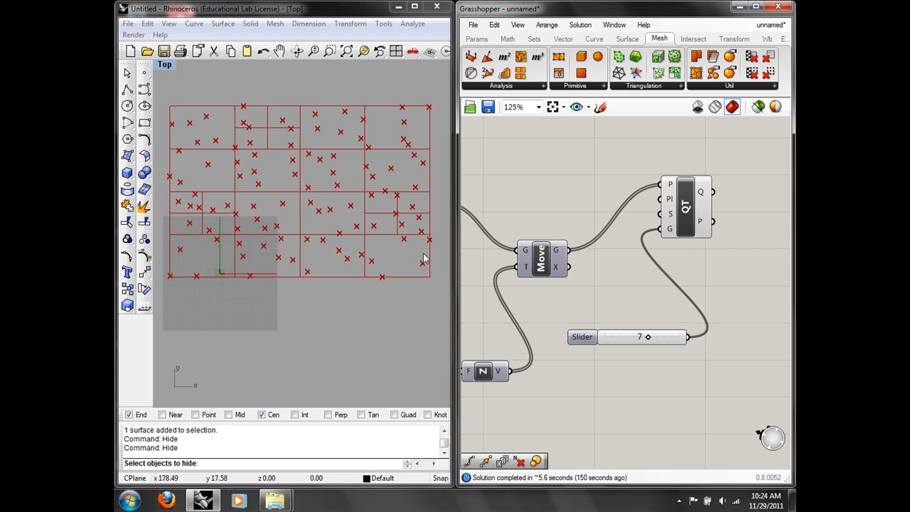
Step: Raise the Random component's point slider from 16 to 20
{"action": "right_click_drag", "start_coordinate": [527, 272], "coordinate": [672, 179]}
{"action": "scroll", "coordinate": [586, 227], "scroll_direction": "down", "scroll_amount": 3}
{"action": "right_click_drag", "start_coordinate": [597, 239], "coordinate": [721, 238]}
{"action": "scroll", "coordinate": [520, 281], "scroll_direction": "up", "scroll_amount": 2}
{"action": "right_click_drag", "start_coordinate": [519, 281], "coordinate": [671, 300]}
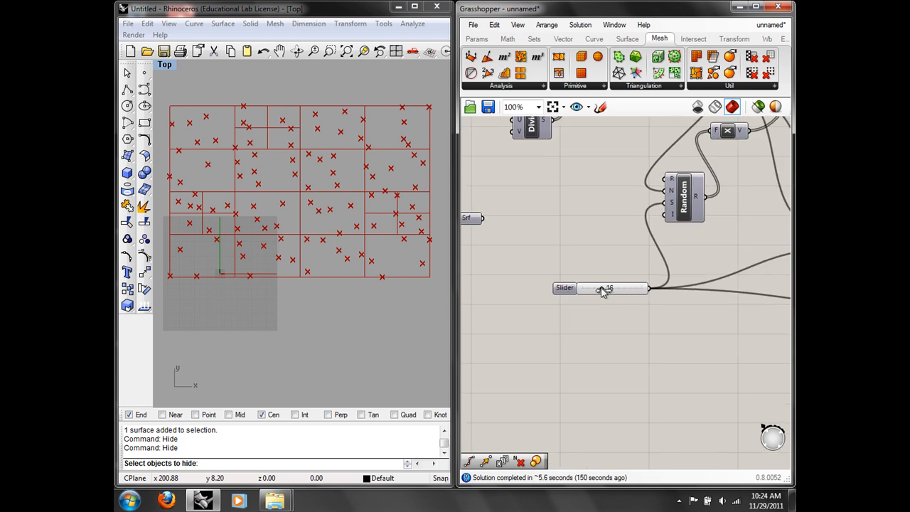
{"action": "left_click_drag", "start_coordinate": [601, 290], "coordinate": [607, 291]}
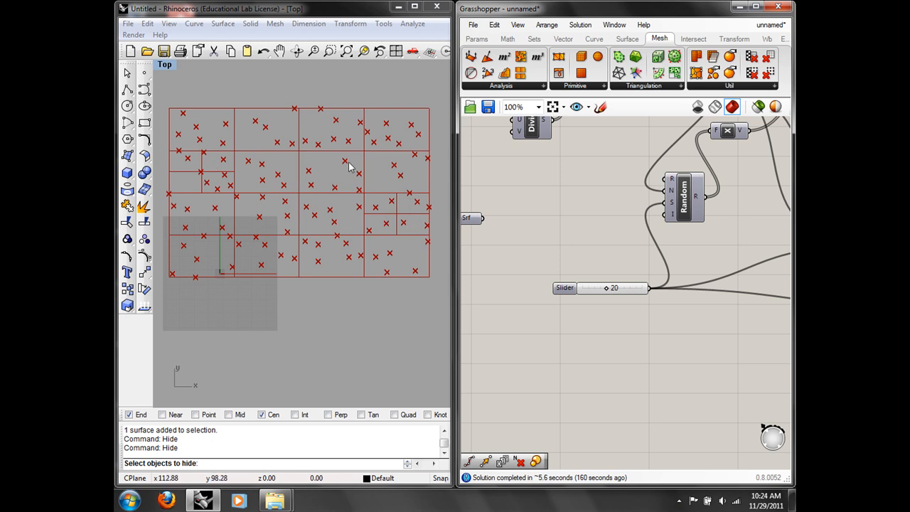
{"action": "right_click_drag", "start_coordinate": [711, 198], "coordinate": [479, 201]}
{"action": "right_click_drag", "start_coordinate": [626, 206], "coordinate": [499, 217]}
{"action": "right_click_drag", "start_coordinate": [732, 224], "coordinate": [559, 246]}
{"action": "scroll", "coordinate": [617, 215], "scroll_direction": "up", "scroll_amount": 2}
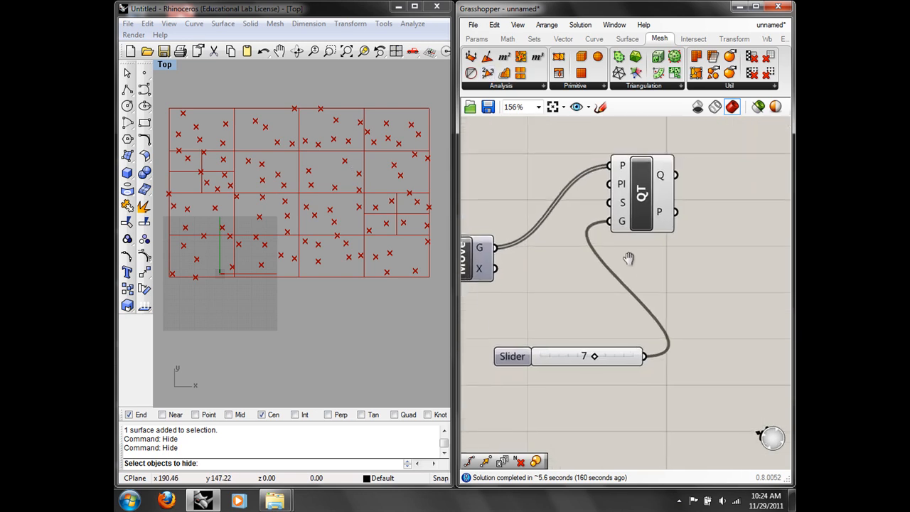
Step: Set the QuadTree S input to Boolean True and lower the leaf-content slider to 2
{"action": "right_click", "coordinate": [621, 208]}
{"action": "mouse_move", "coordinate": [692, 352]}
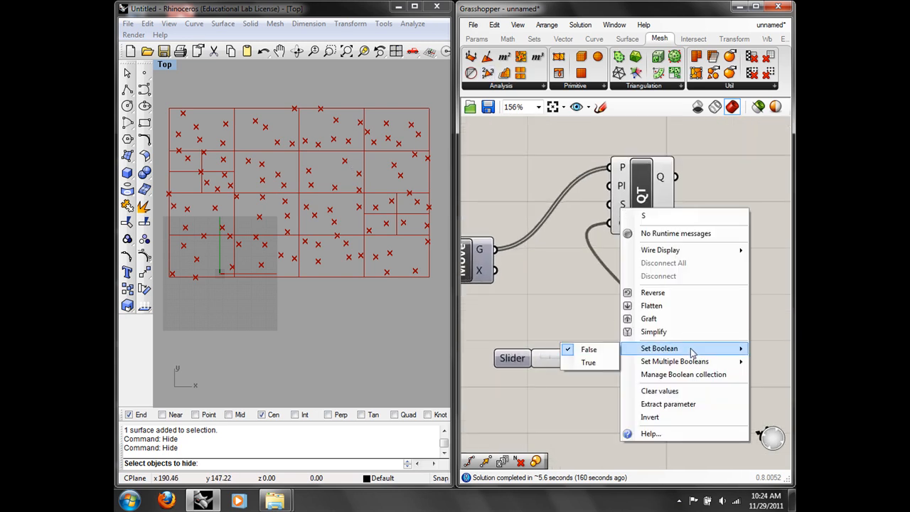
{"action": "left_click", "coordinate": [604, 362]}
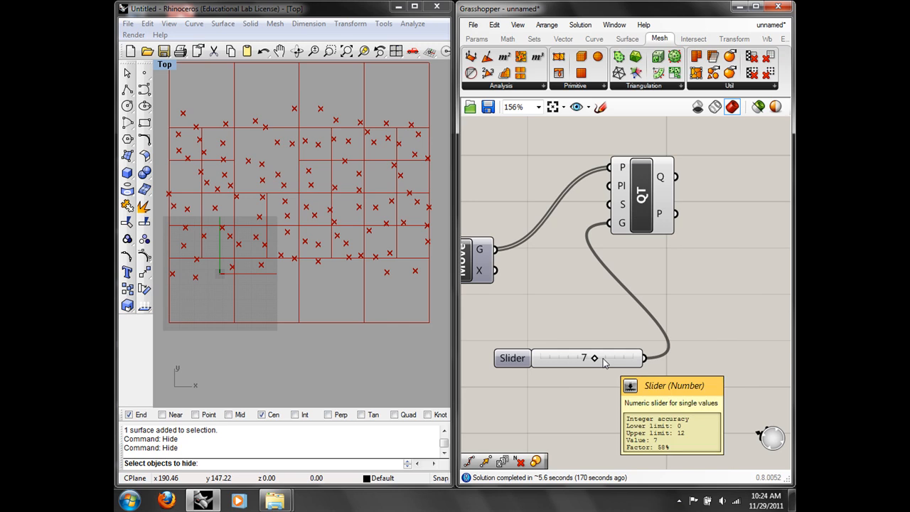
{"action": "left_click_drag", "start_coordinate": [595, 358], "coordinate": [557, 357]}
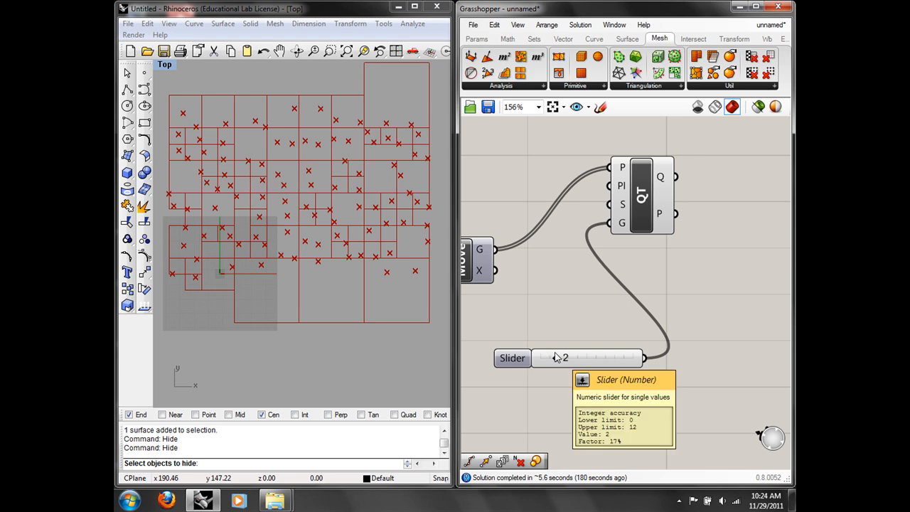
{"action": "right_click_drag", "start_coordinate": [359, 103], "coordinate": [370, 116]}
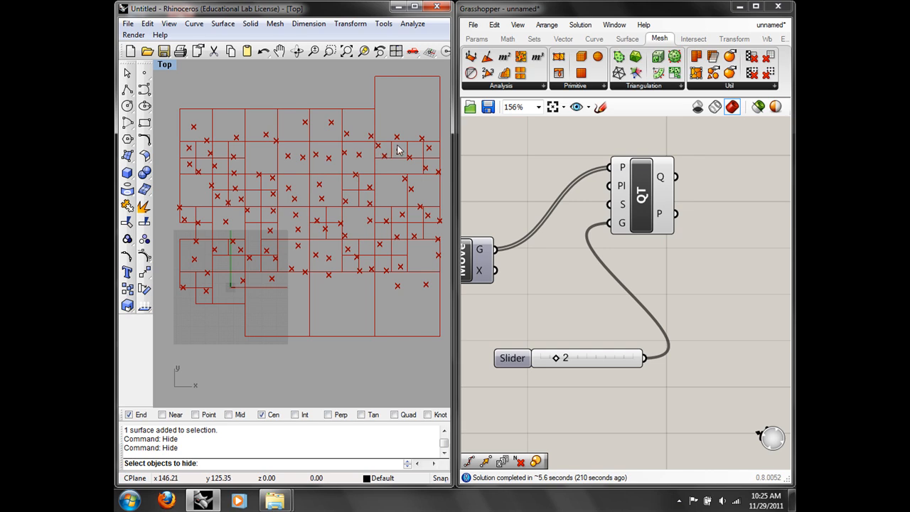
{"action": "left_click", "coordinate": [633, 88]}
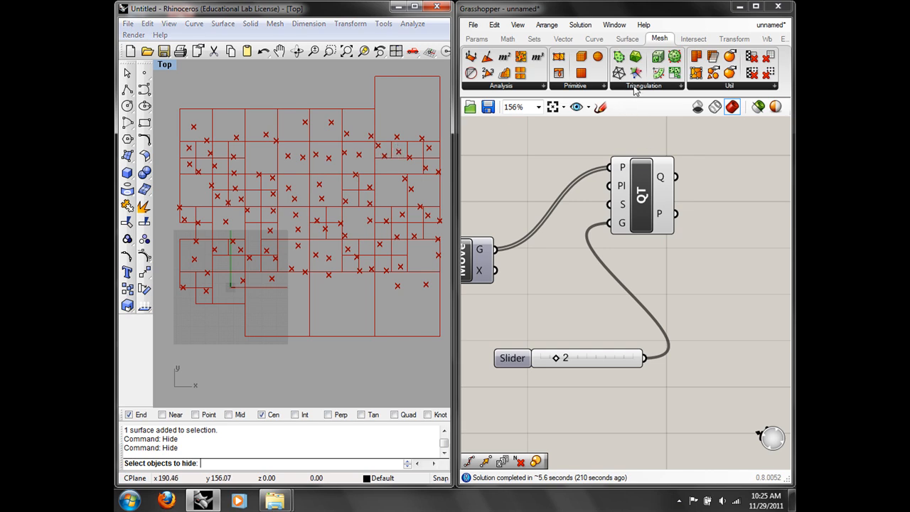
{"action": "left_click", "coordinate": [766, 282]}
{"action": "right_click_drag", "start_coordinate": [724, 291], "coordinate": [713, 291]}
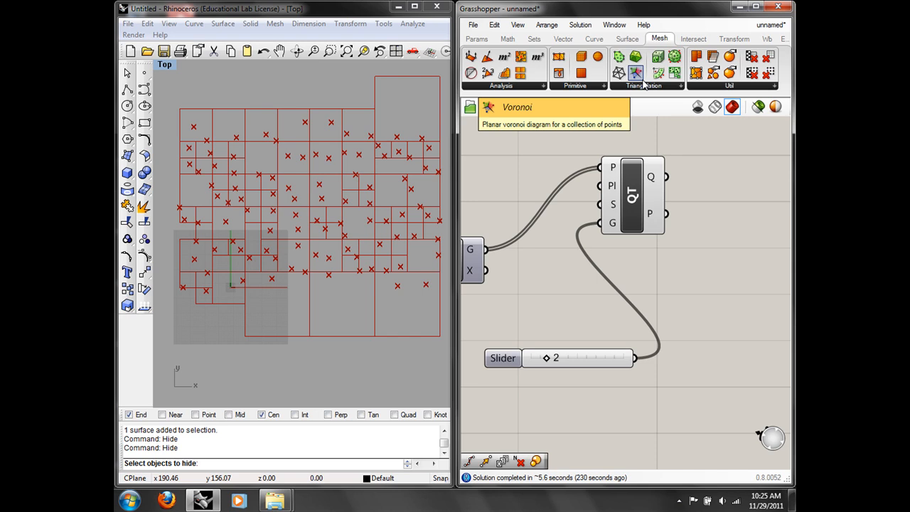
{"action": "right_click_drag", "start_coordinate": [703, 230], "coordinate": [709, 202]}
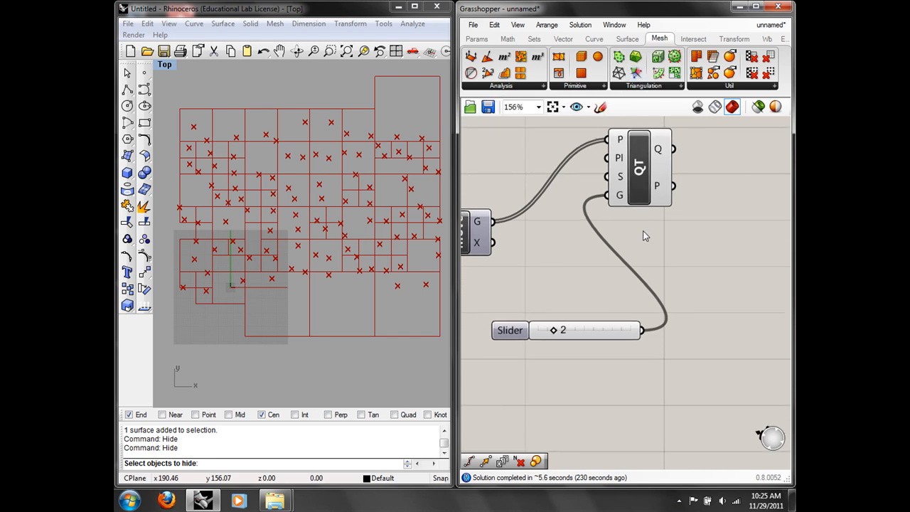
Step: Open contour-model.3dm without saving the untitled model
{"action": "left_click", "coordinate": [125, 26]}
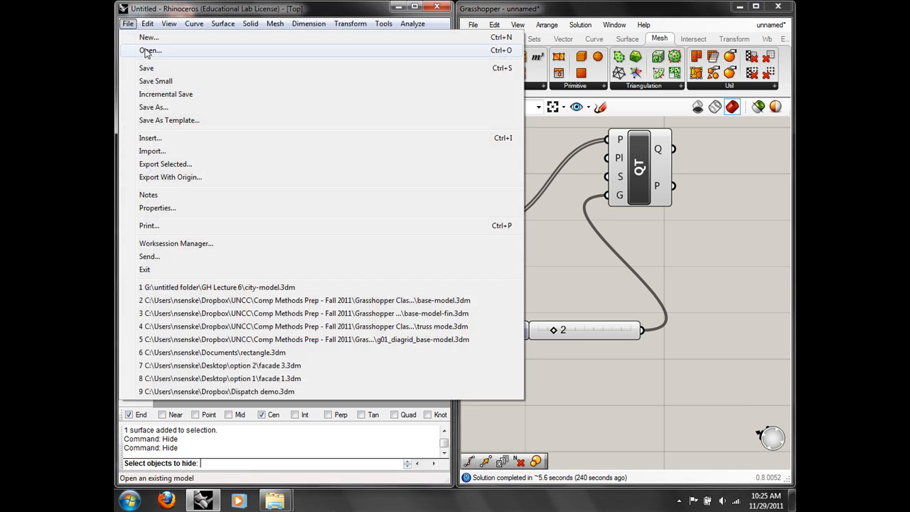
{"action": "left_click", "coordinate": [148, 50]}
{"action": "left_click", "coordinate": [292, 275]}
{"action": "double_click", "coordinate": [220, 181]}
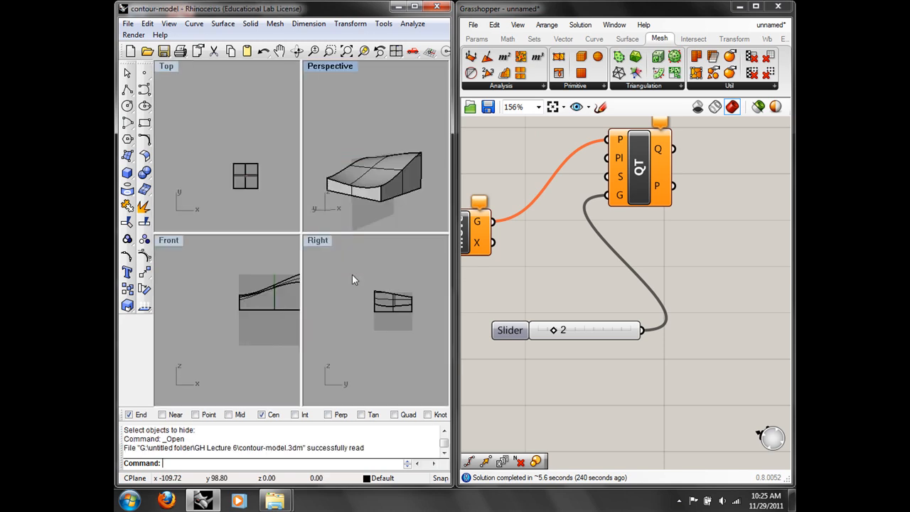
Step: Maximize the viewport and set it back to a single Perspective view of the massing
{"action": "double_click", "coordinate": [332, 68]}
{"action": "right_click_drag", "start_coordinate": [329, 260], "coordinate": [421, 244]}
{"action": "type", "text": "tingViewport"}
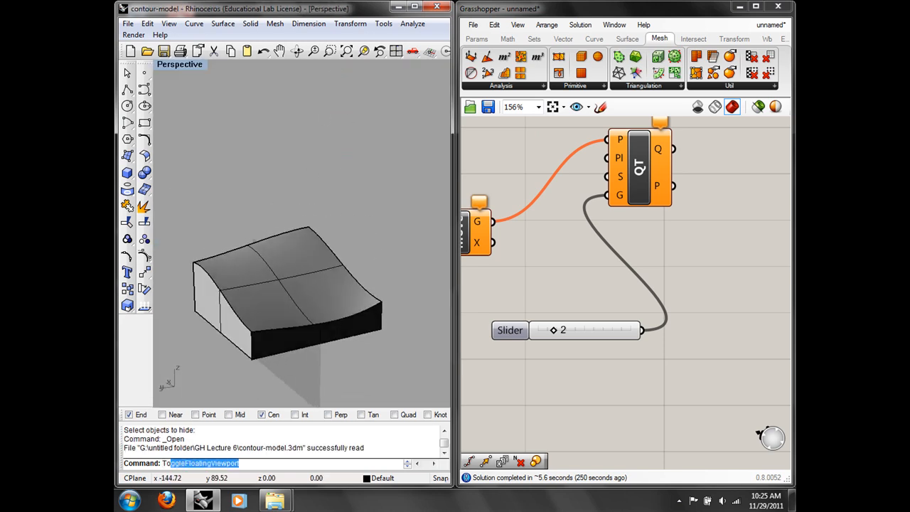
{"action": "key", "text": "Return"}
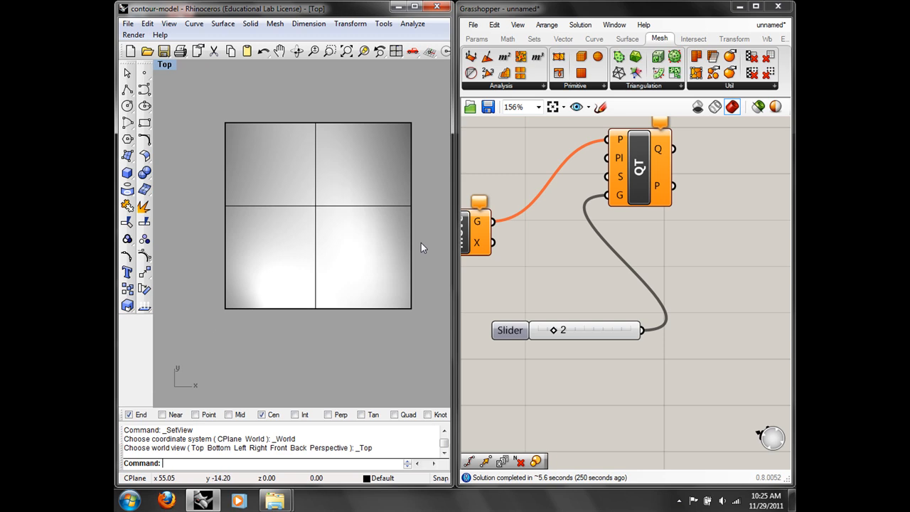
{"action": "right_click", "coordinate": [166, 55]}
{"action": "right_click", "coordinate": [167, 63]}
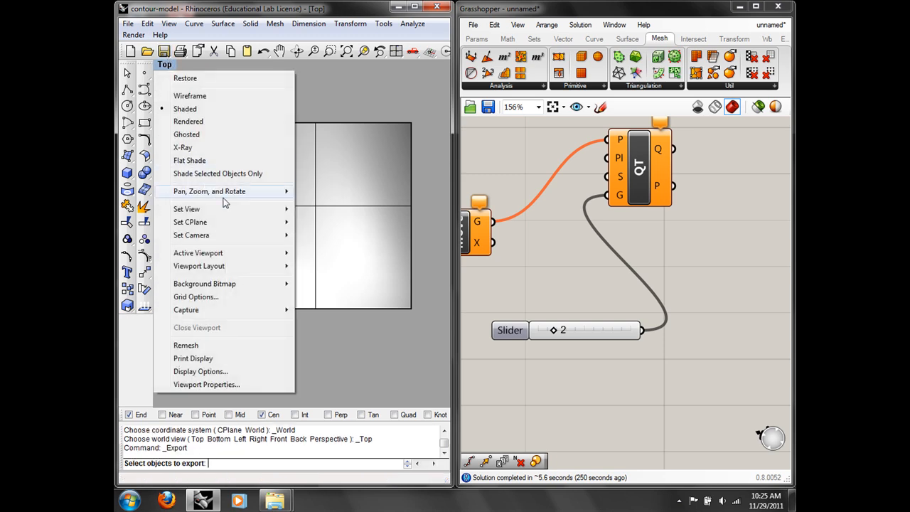
{"action": "mouse_move", "coordinate": [226, 206]}
{"action": "left_click", "coordinate": [331, 308]}
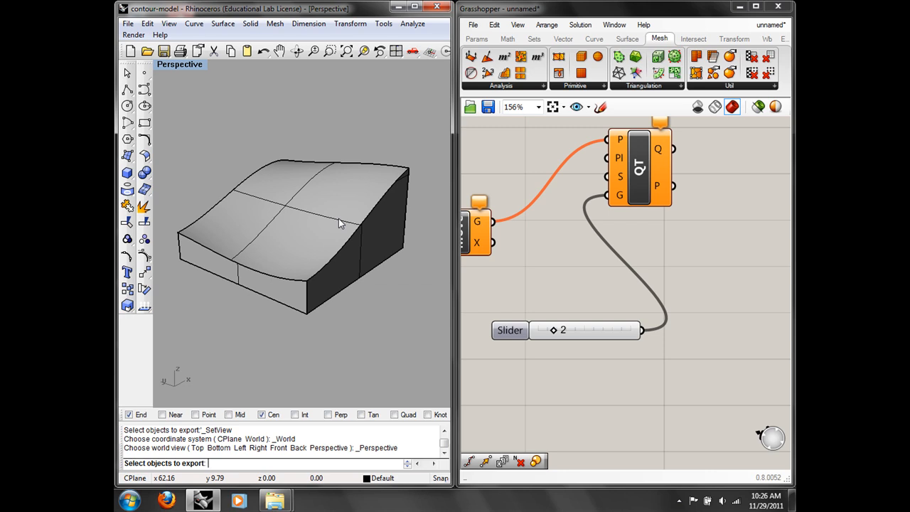
Step: Start a new empty Grasshopper document
{"action": "scroll", "coordinate": [608, 278], "scroll_direction": "down", "scroll_amount": 6}
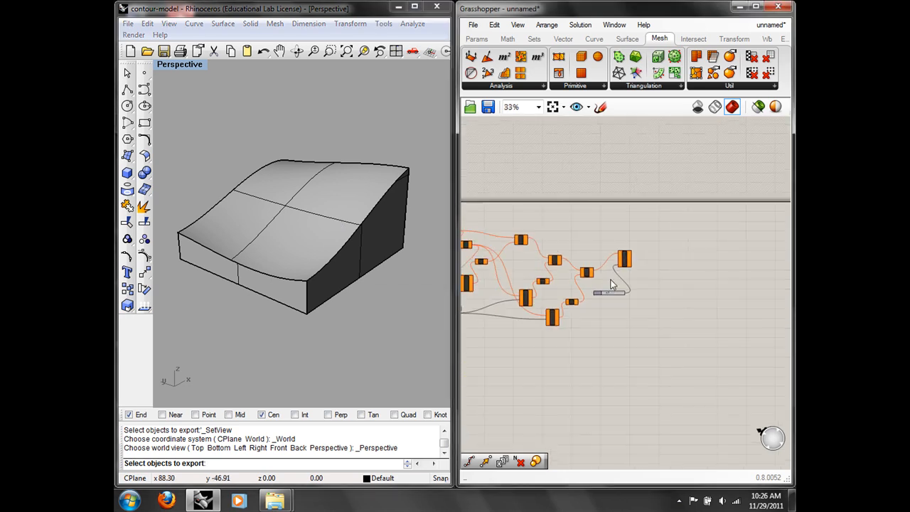
{"action": "scroll", "coordinate": [692, 321], "scroll_direction": "down", "scroll_amount": 2}
{"action": "scroll", "coordinate": [692, 317], "scroll_direction": "up", "scroll_amount": 1}
{"action": "left_click_drag", "start_coordinate": [720, 336], "coordinate": [533, 195]}
{"action": "left_click", "coordinate": [476, 25]}
{"action": "left_click", "coordinate": [498, 40]}
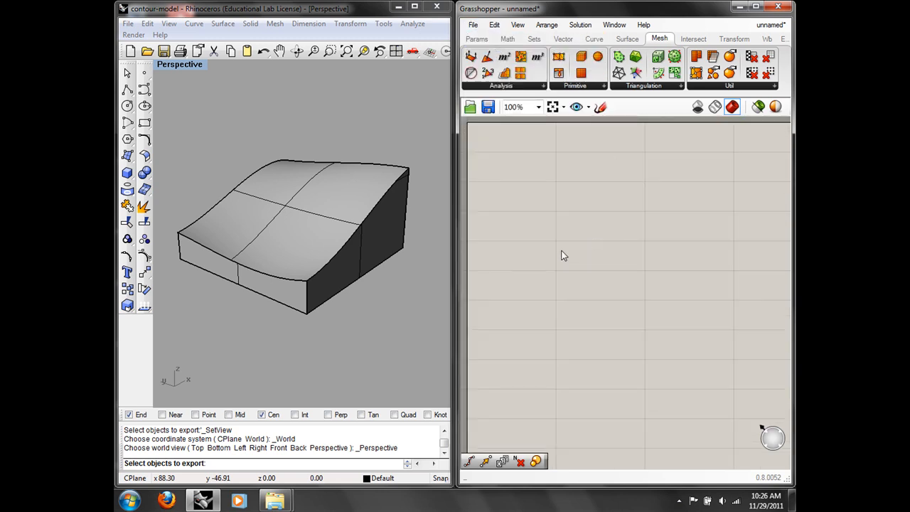
Step: Add a Geometry parameter and reference the massing polysurface into it
{"action": "double_click", "coordinate": [561, 255]}
{"action": "type", "text": "geo"}
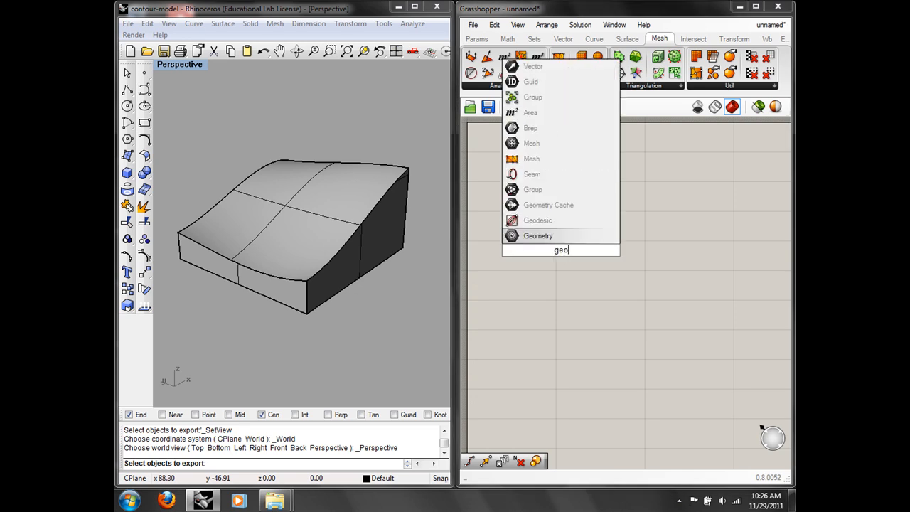
{"action": "key", "text": "Return"}
{"action": "left_click", "coordinate": [569, 243]}
{"action": "left_click", "coordinate": [619, 255]}
{"action": "right_click", "coordinate": [561, 254]}
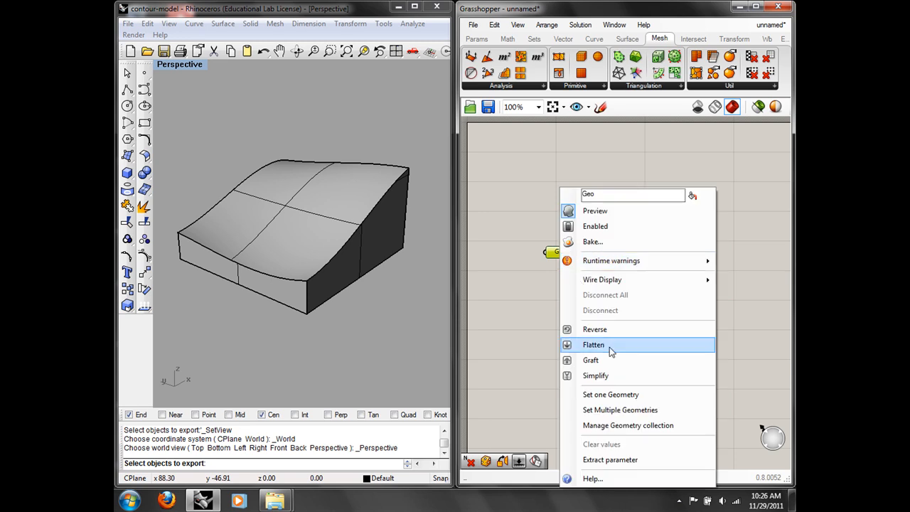
{"action": "left_click", "coordinate": [617, 411]}
{"action": "left_click", "coordinate": [320, 287]}
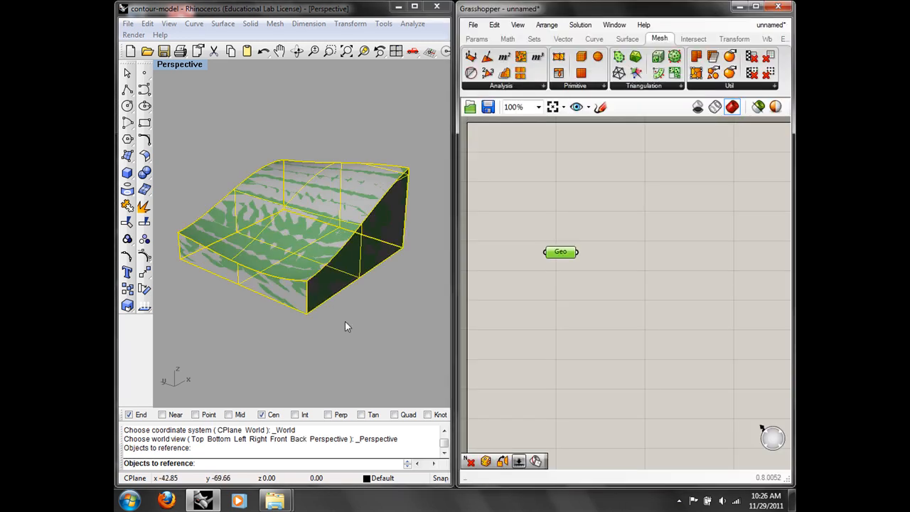
Step: Hide the original massing object in Rhino with the Hide command
{"action": "type", "text": "hide"}
{"action": "key", "text": "Return"}
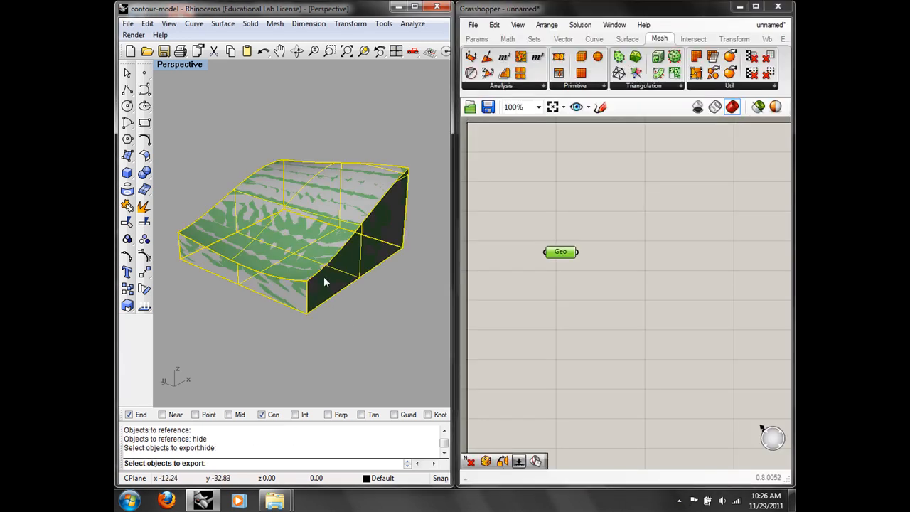
{"action": "type", "text": "hide"}
{"action": "key", "text": "Return"}
{"action": "key", "text": "Return"}
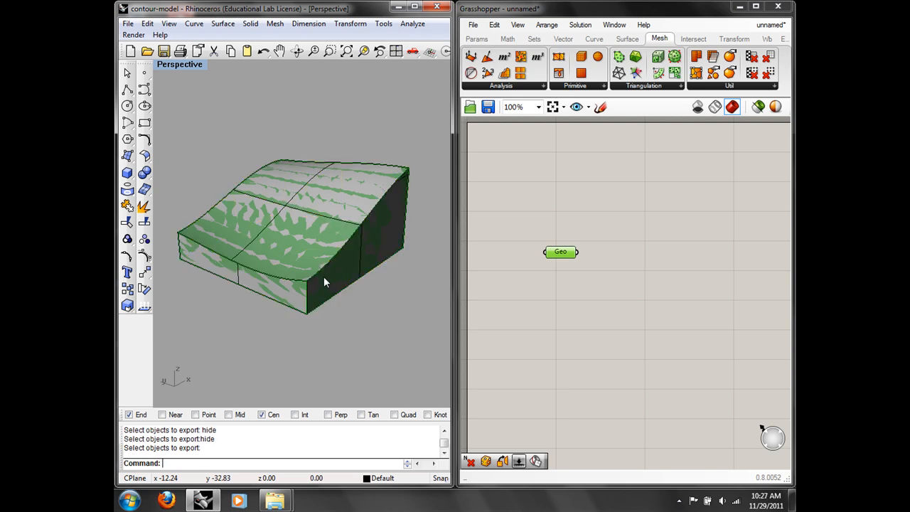
{"action": "left_click", "coordinate": [323, 278]}
{"action": "type", "text": "hide"}
{"action": "key", "text": "Return"}
{"action": "right_click_drag", "start_coordinate": [323, 279], "coordinate": [340, 231]}
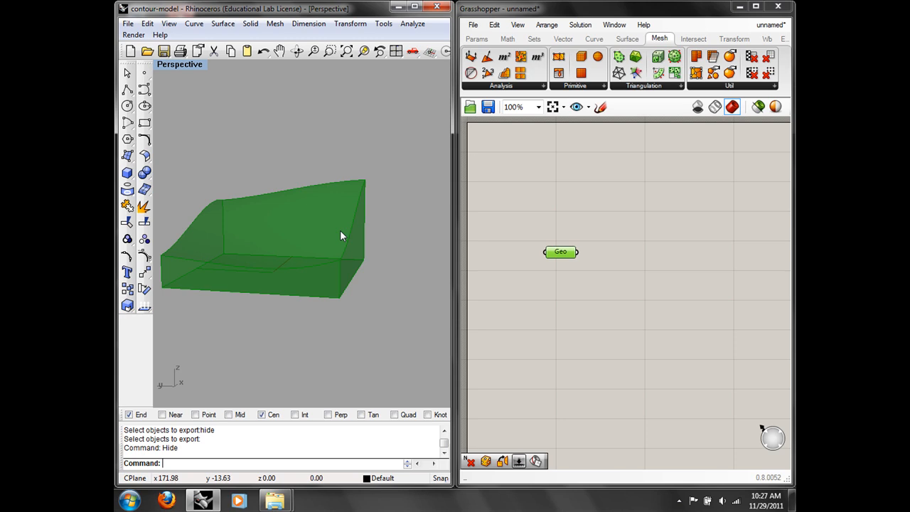
Step: Pan the Grasshopper canvas left and open the component search on empty canvas
{"action": "right_click_drag", "start_coordinate": [669, 221], "coordinate": [621, 220]}
{"action": "double_click", "coordinate": [575, 220]}
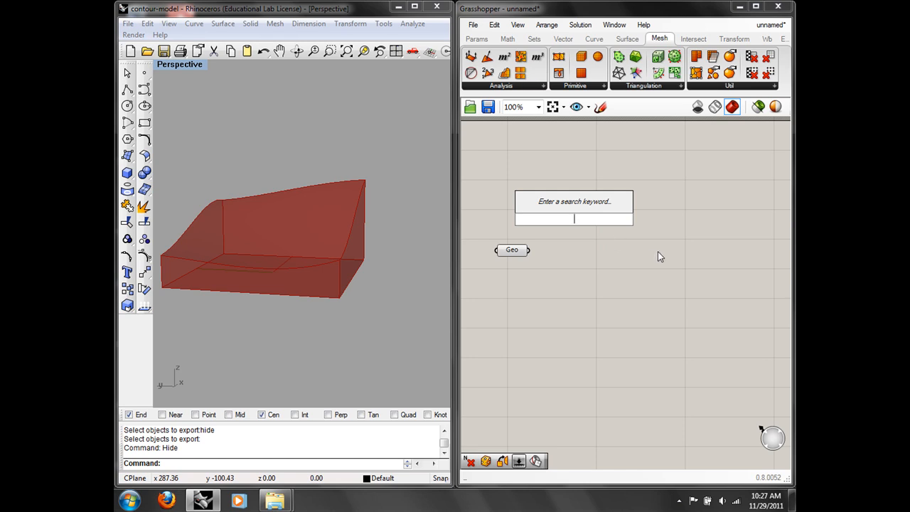
Step: Place an Intersect > Mathematical > Contour component beside the Geo parameter
{"action": "left_click", "coordinate": [628, 38]}
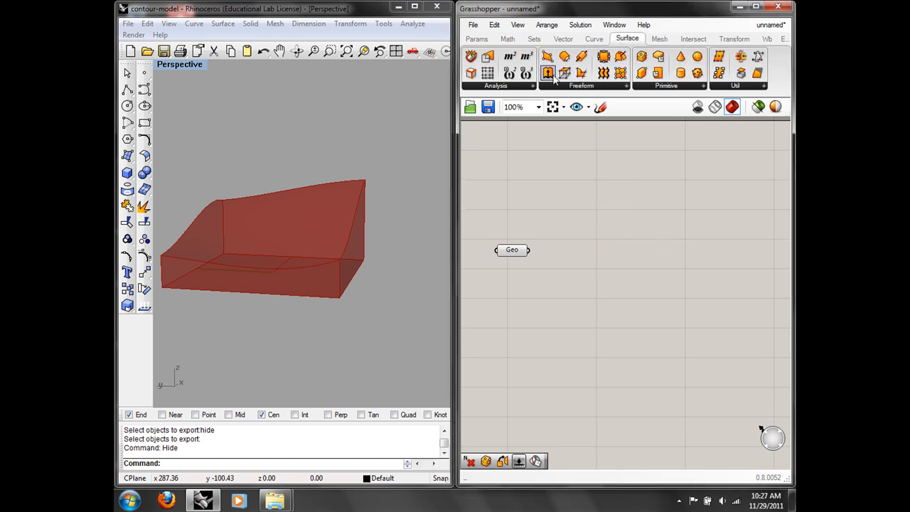
{"action": "left_click", "coordinate": [581, 40]}
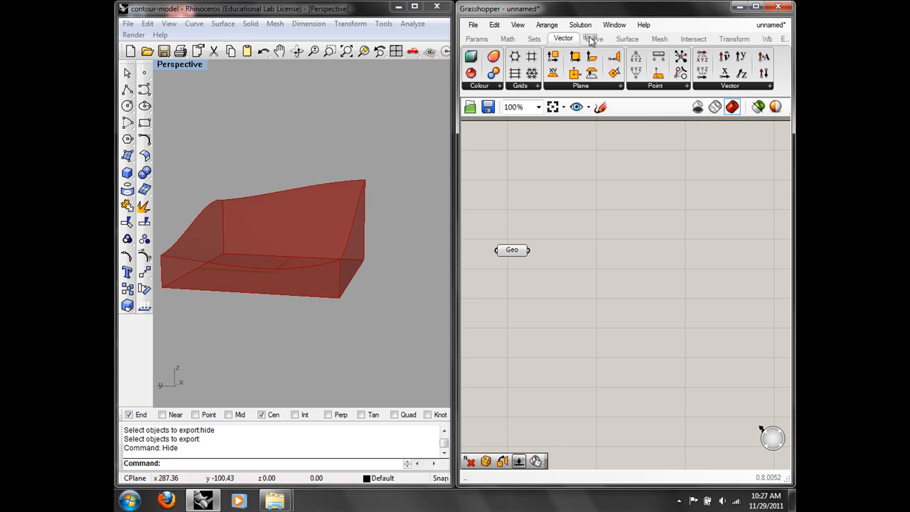
{"action": "left_click", "coordinate": [594, 38]}
{"action": "left_click", "coordinate": [565, 85]}
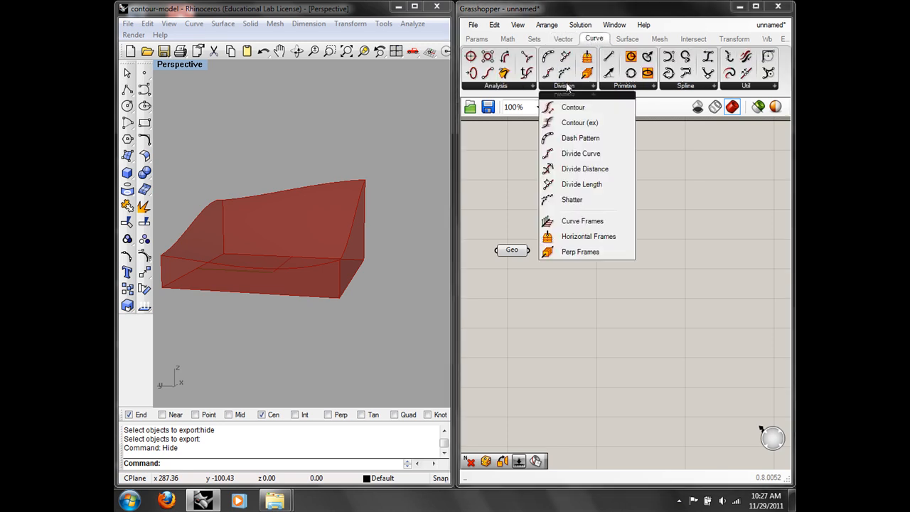
{"action": "left_click", "coordinate": [525, 86]}
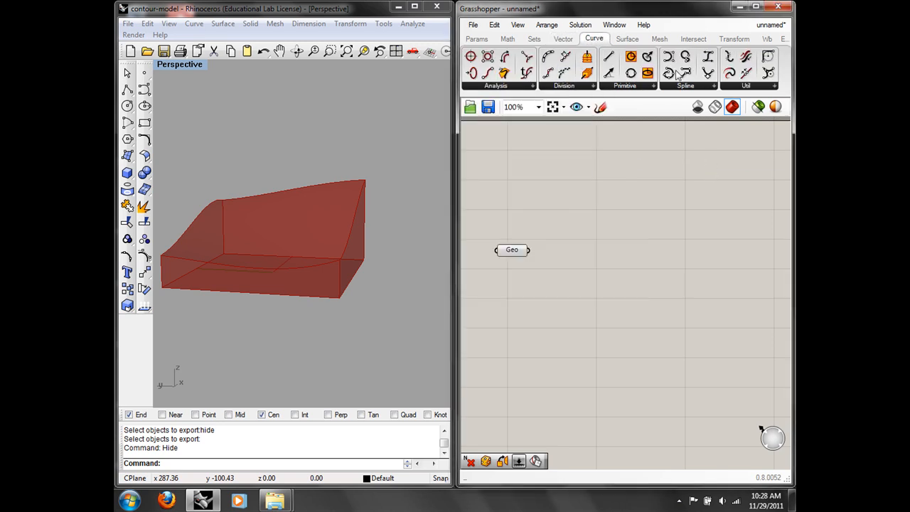
{"action": "left_click", "coordinate": [628, 38]}
{"action": "left_click", "coordinate": [524, 86]}
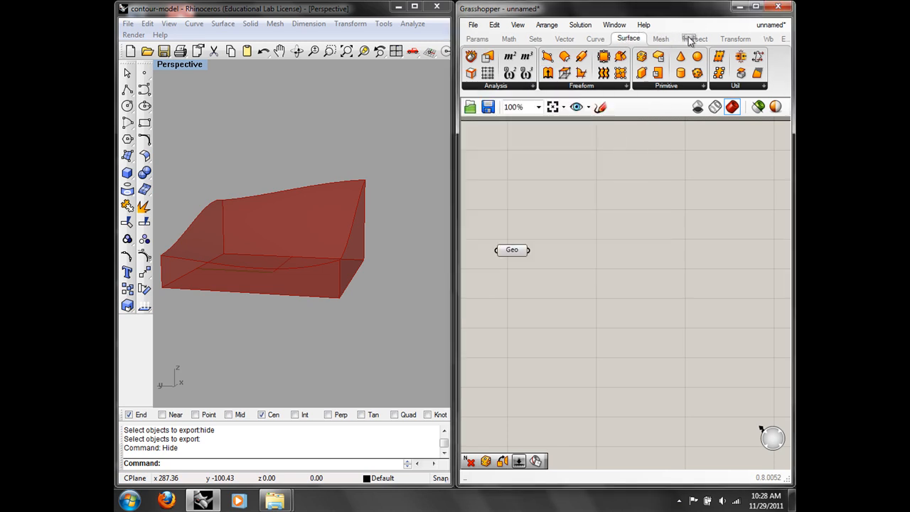
{"action": "left_click", "coordinate": [694, 38]}
{"action": "left_click", "coordinate": [526, 86]}
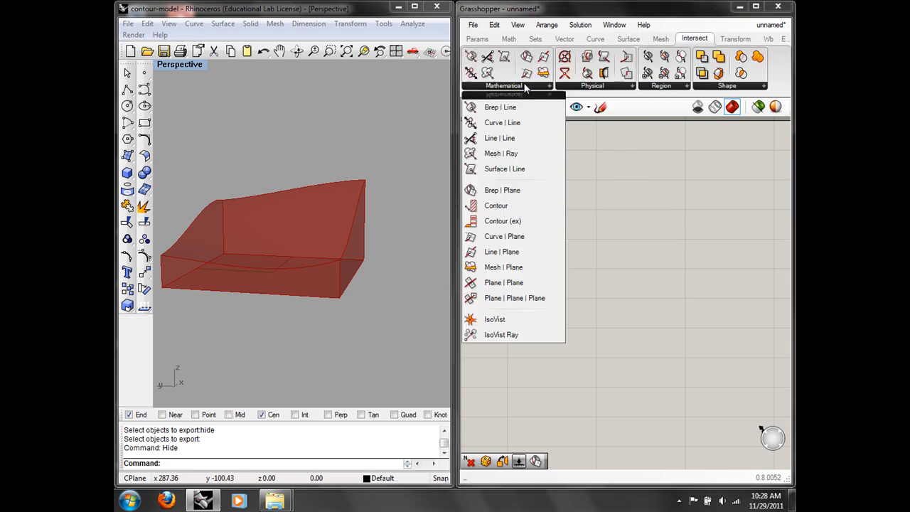
{"action": "left_click", "coordinate": [512, 209]}
{"action": "left_click", "coordinate": [616, 247]}
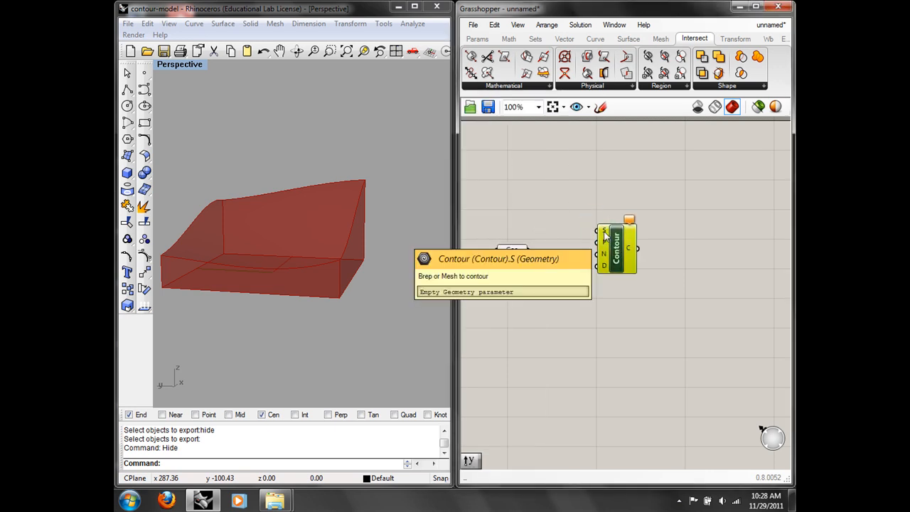
{"action": "left_click", "coordinate": [571, 226]}
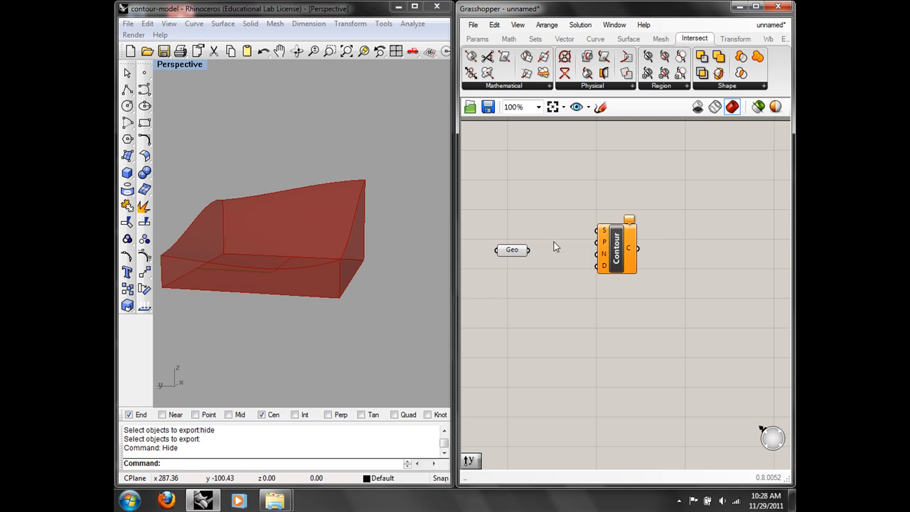
Step: Wire Geo into Contour's S input and add a Number Slider
{"action": "left_click_drag", "start_coordinate": [528, 250], "coordinate": [597, 231]}
{"action": "left_click_drag", "start_coordinate": [608, 264], "coordinate": [626, 271]}
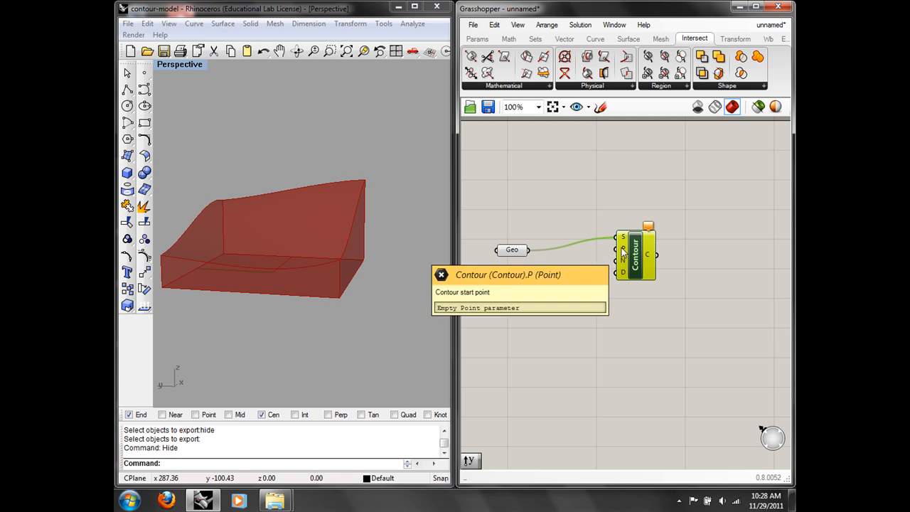
{"action": "double_click", "coordinate": [548, 318]}
{"action": "type", "text": "num"}
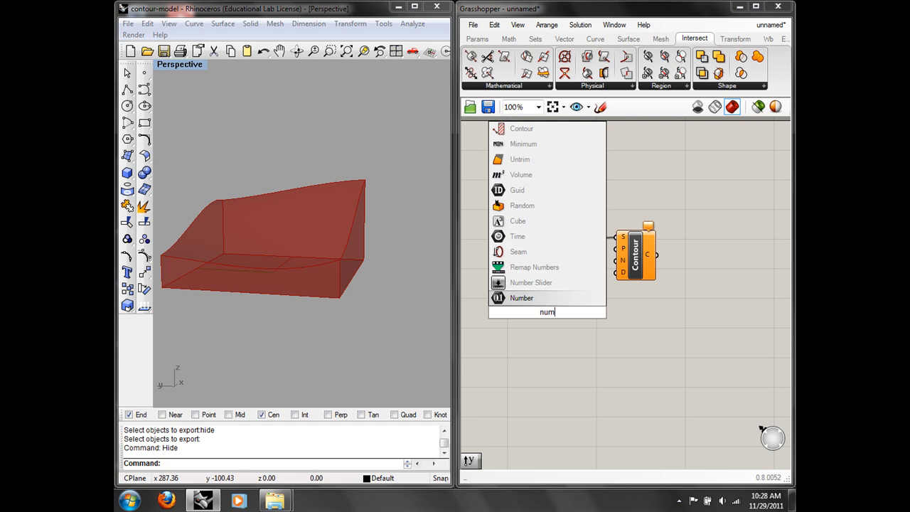
{"action": "left_click", "coordinate": [535, 284]}
{"action": "left_click_drag", "start_coordinate": [567, 317], "coordinate": [552, 319]}
Step: Set the slider to max 50 with 2 digits, wire it to Contour D at 13.75
{"action": "right_click", "coordinate": [552, 320]}
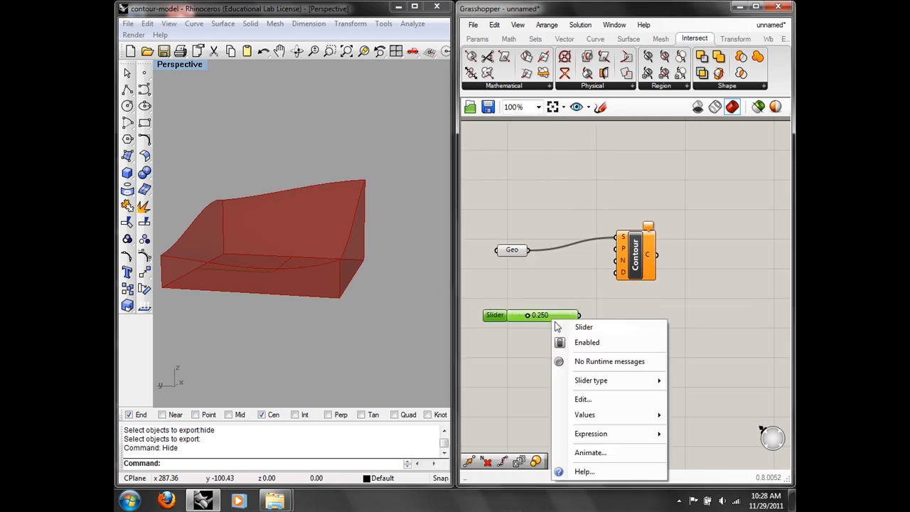
{"action": "left_click", "coordinate": [600, 400]}
{"action": "double_click", "coordinate": [630, 395]}
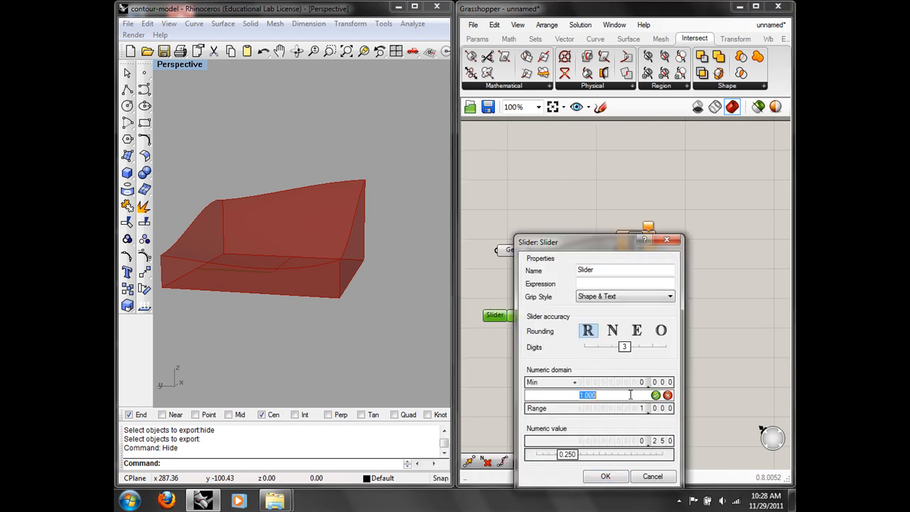
{"action": "type", "text": "50"}
{"action": "left_click_drag", "start_coordinate": [624, 346], "coordinate": [611, 346]}
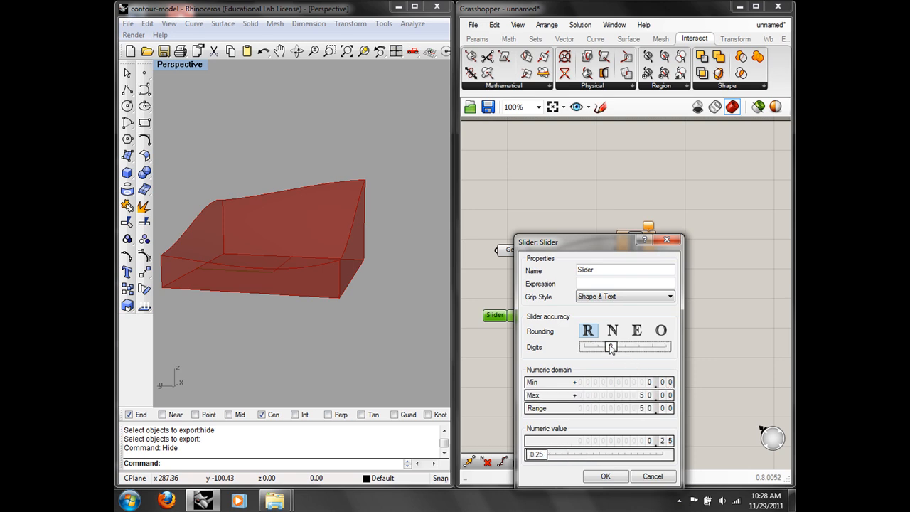
{"action": "left_click", "coordinate": [627, 477]}
{"action": "left_click_drag", "start_coordinate": [580, 315], "coordinate": [616, 273]}
{"action": "left_click_drag", "start_coordinate": [513, 316], "coordinate": [531, 316]}
{"action": "left_click", "coordinate": [535, 266]}
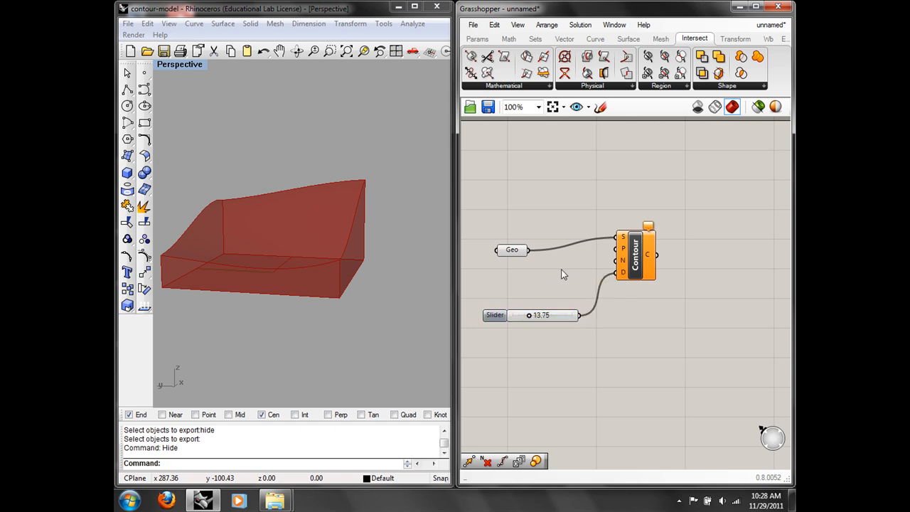
Step: Show the massing again and place a point at its bottom-right corner
{"action": "left_click", "coordinate": [145, 72]}
{"action": "key", "text": "Escape"}
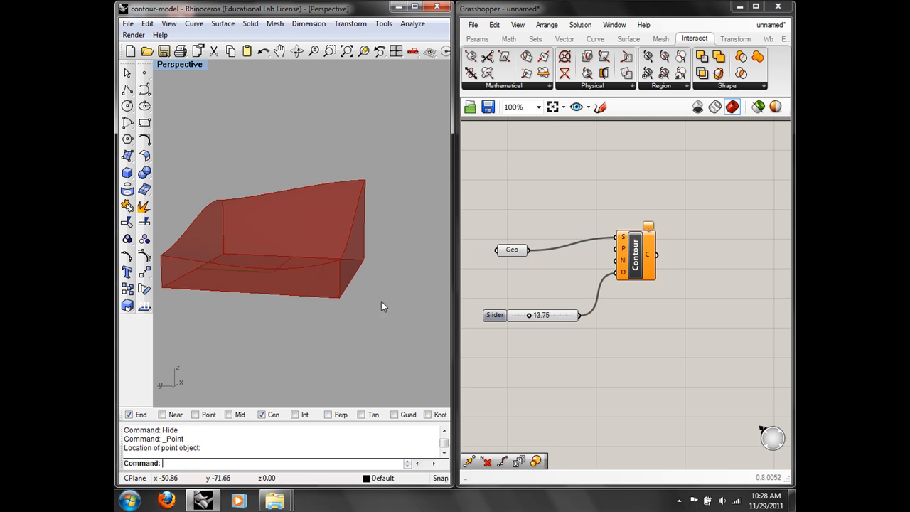
{"action": "type", "text": "Show"}
{"action": "key", "text": "Return"}
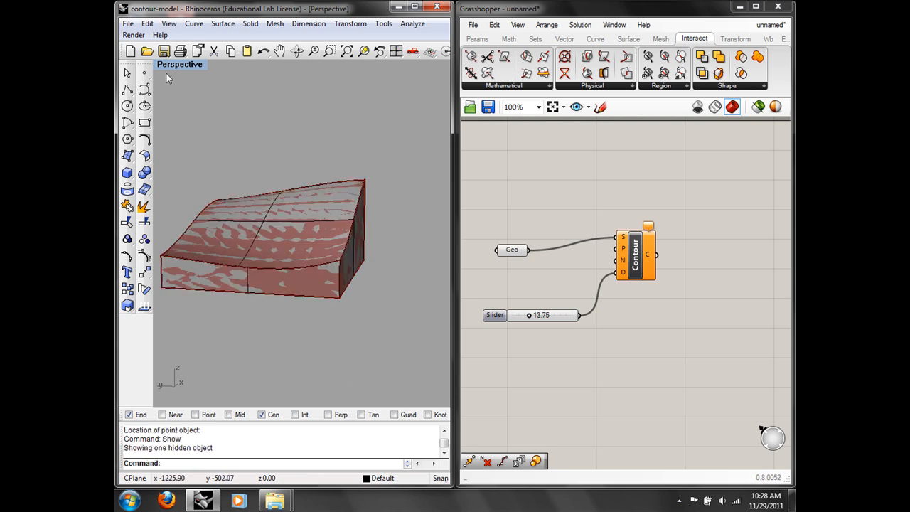
{"action": "left_click", "coordinate": [145, 72]}
{"action": "right_click_drag", "start_coordinate": [357, 190], "coordinate": [316, 195]}
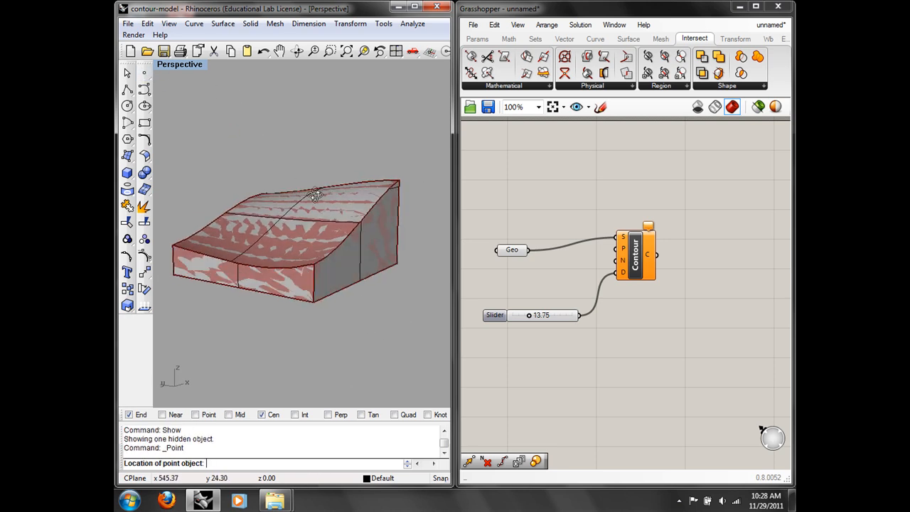
{"action": "left_click", "coordinate": [398, 264]}
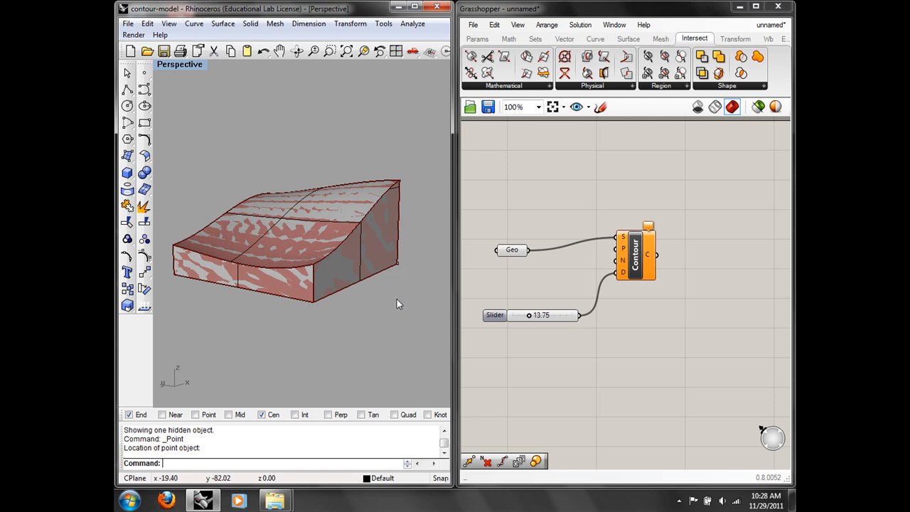
Step: Add a Point parameter referencing the corner point and wire it to Contour's P input
{"action": "double_click", "coordinate": [550, 274]}
{"action": "type", "text": "point"}
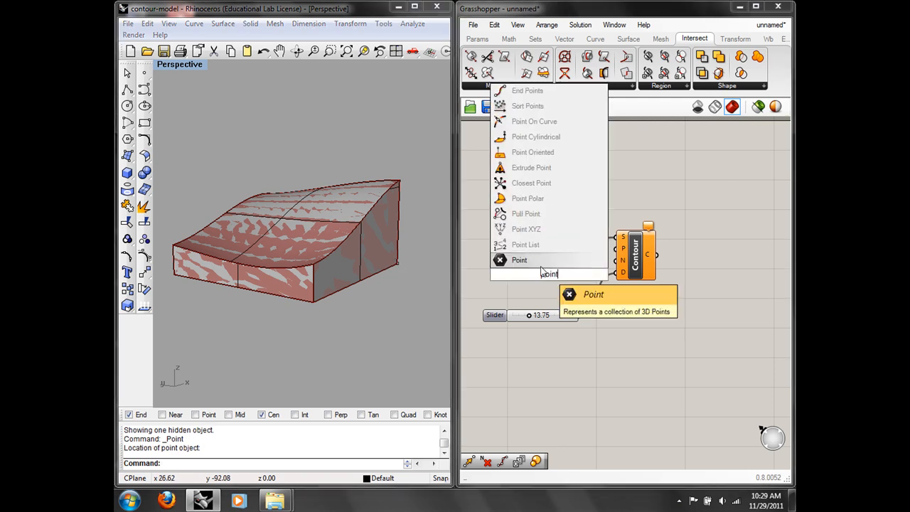
{"action": "key", "text": "Return"}
{"action": "left_click_drag", "start_coordinate": [541, 277], "coordinate": [509, 281]}
{"action": "right_click", "coordinate": [509, 280]}
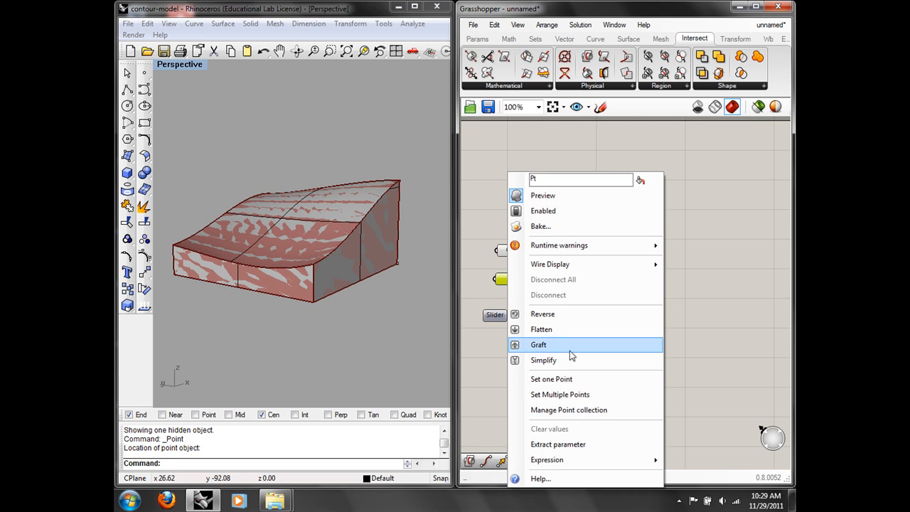
{"action": "left_click", "coordinate": [571, 380]}
{"action": "left_click", "coordinate": [398, 263]}
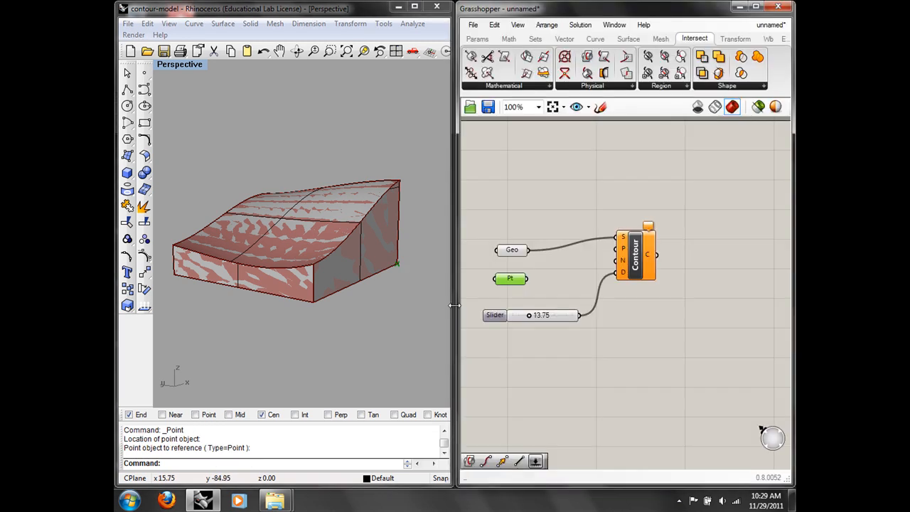
{"action": "left_click_drag", "start_coordinate": [529, 279], "coordinate": [617, 249]}
Step: Hide the massing in Rhino so only the contour curves show
{"action": "left_click", "coordinate": [363, 223]}
{"action": "type", "text": "Hide"}
{"action": "key", "text": "Return"}
{"action": "right_click_drag", "start_coordinate": [362, 228], "coordinate": [368, 192]}
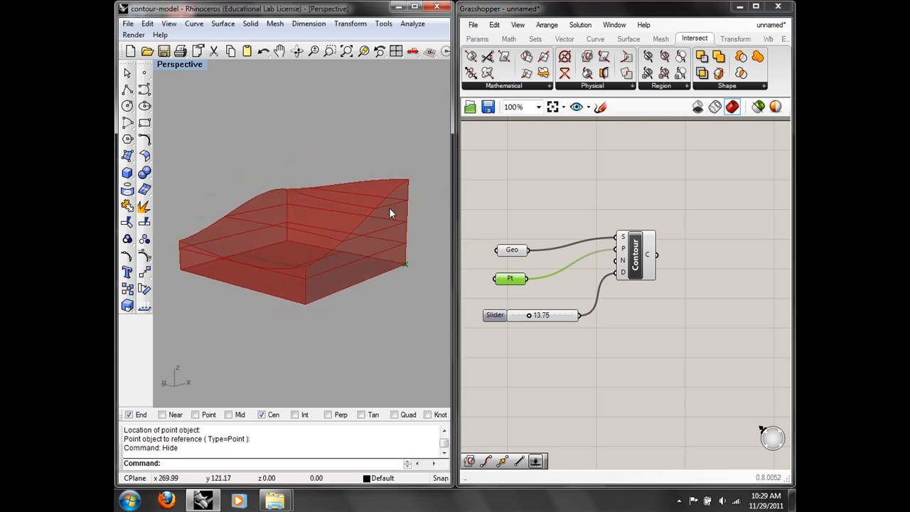
Step: Delete the duplicate slider and lower the contour spacing slider to 2.75
{"action": "mouse_move", "coordinate": [542, 323]}
{"action": "left_mouse_down"}
{"action": "mouse_move", "coordinate": [551, 377]}
{"action": "mouse_move", "coordinate": [546, 326]}
{"action": "left_mouse_up"}
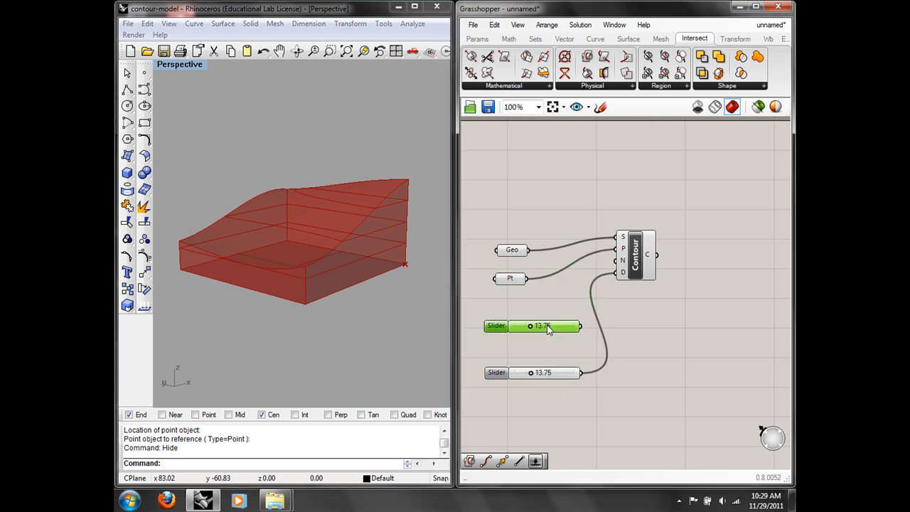
{"action": "mouse_move", "coordinate": [627, 265]}
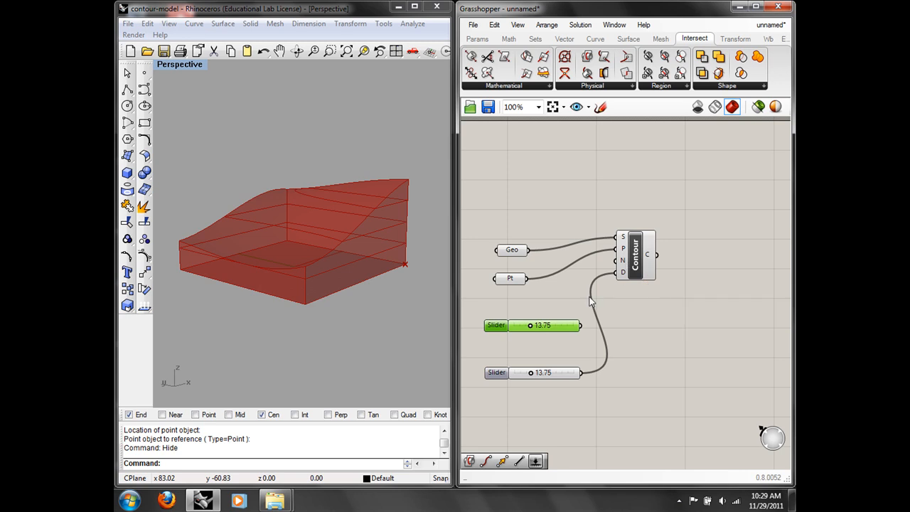
{"action": "left_click", "coordinate": [494, 24]}
{"action": "left_click", "coordinate": [512, 152]}
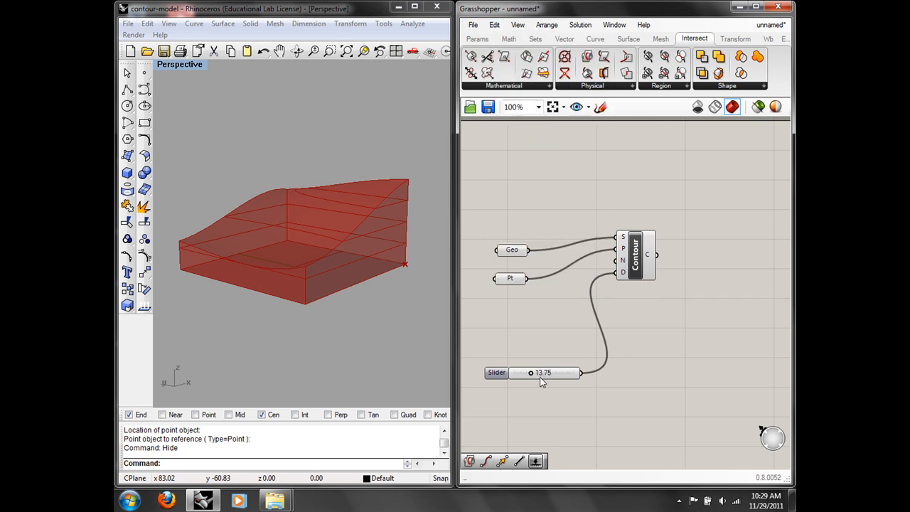
{"action": "mouse_move", "coordinate": [533, 376]}
{"action": "left_mouse_down"}
{"action": "mouse_move", "coordinate": [548, 373]}
{"action": "mouse_move", "coordinate": [524, 377]}
{"action": "left_mouse_up"}
{"action": "mouse_move", "coordinate": [648, 258]}
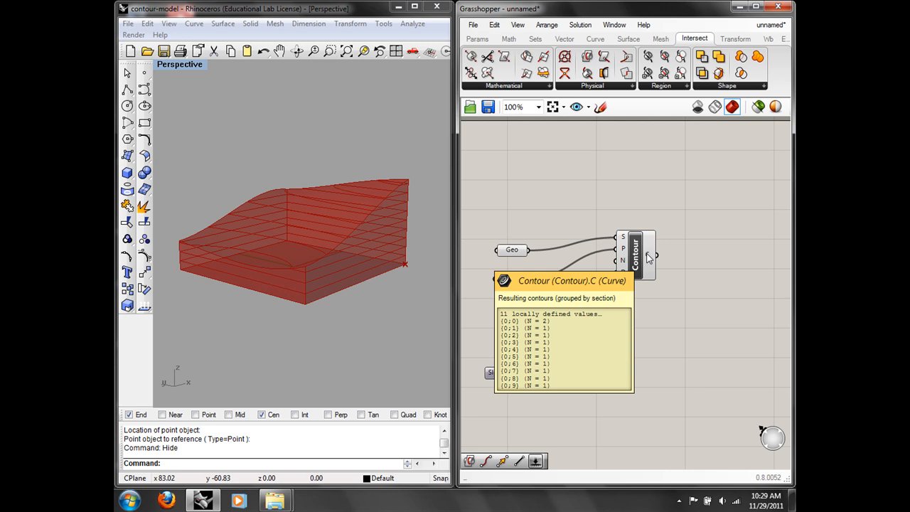
Step: Turn off the Geo parameter's preview so Rhino shows only the red contour curves
{"action": "left_click", "coordinate": [509, 251]}
{"action": "right_click", "coordinate": [509, 257]}
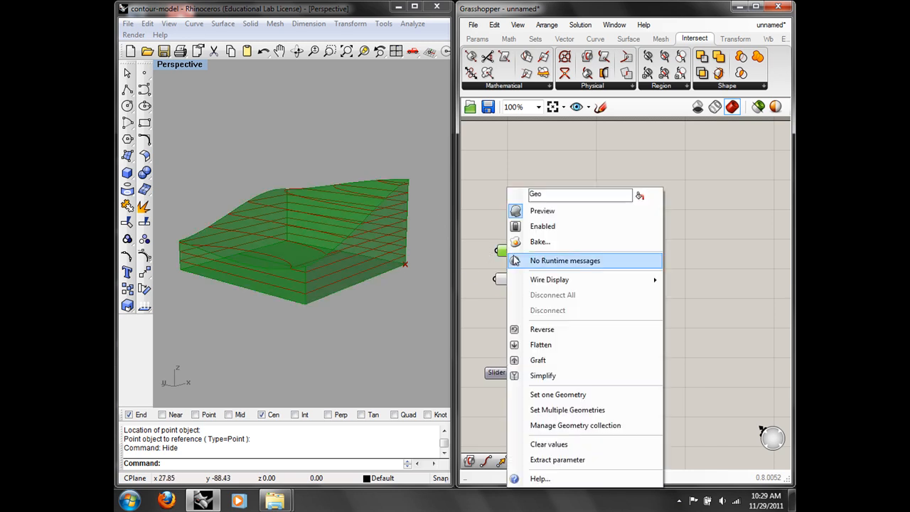
{"action": "left_click", "coordinate": [582, 214]}
{"action": "mouse_move", "coordinate": [325, 224]}
{"action": "right_mouse_down"}
{"action": "mouse_move", "coordinate": [367, 284]}
{"action": "mouse_move", "coordinate": [317, 212]}
{"action": "mouse_move", "coordinate": [320, 222]}
{"action": "right_mouse_up"}
{"action": "right_click_drag", "start_coordinate": [701, 270], "coordinate": [623, 260]}
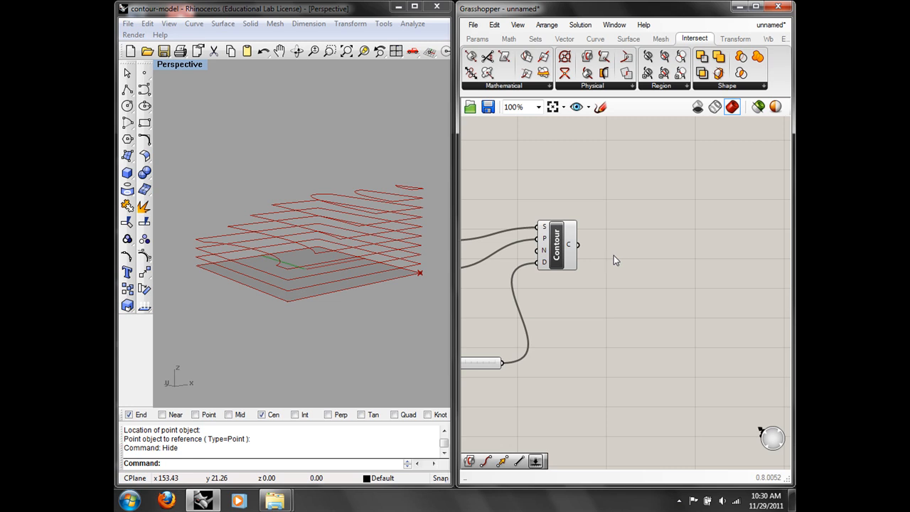
Step: Add an Area component wired to the contour curves, then delete it
{"action": "right_click_drag", "start_coordinate": [699, 317], "coordinate": [671, 310]}
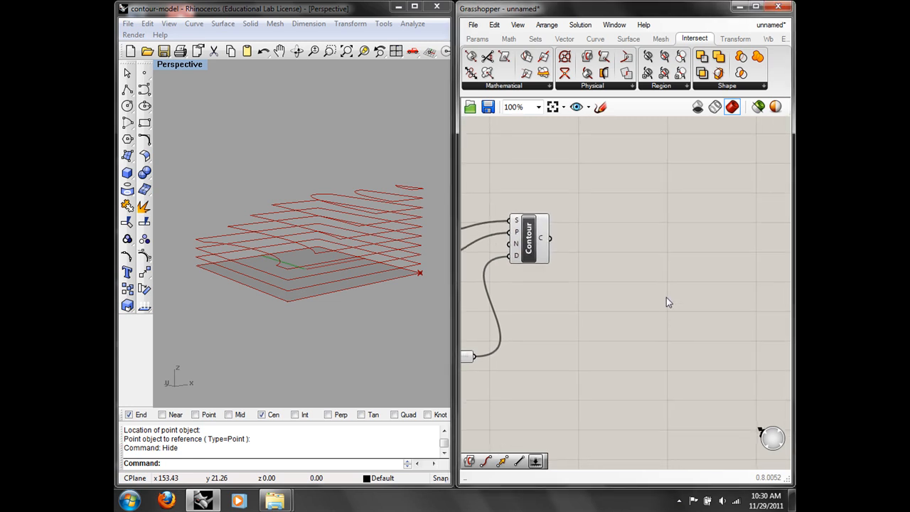
{"action": "double_click", "coordinate": [645, 290]}
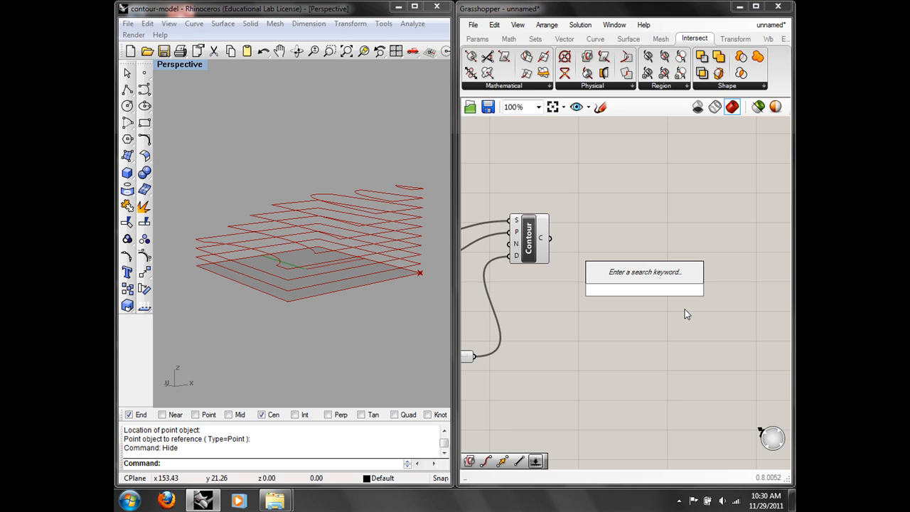
{"action": "type", "text": "area"}
{"action": "left_click", "coordinate": [643, 276]}
{"action": "left_click_drag", "start_coordinate": [552, 239], "coordinate": [626, 289]}
{"action": "right_click_drag", "start_coordinate": [302, 239], "coordinate": [284, 259]}
{"action": "left_click", "coordinate": [642, 294]}
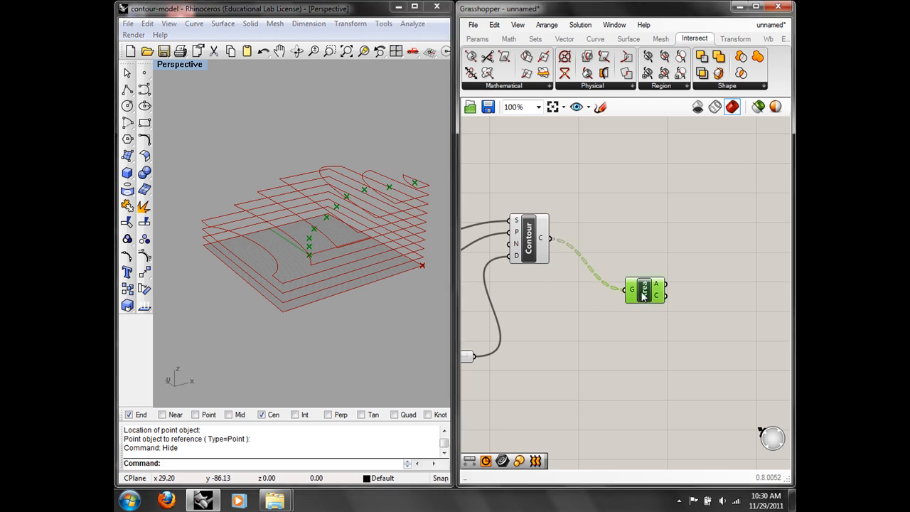
{"action": "left_click", "coordinate": [494, 25]}
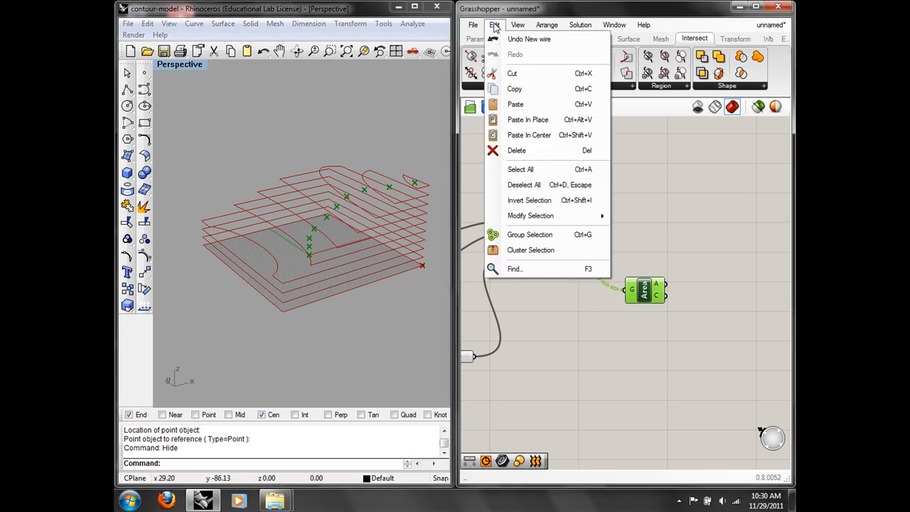
{"action": "left_click", "coordinate": [525, 151]}
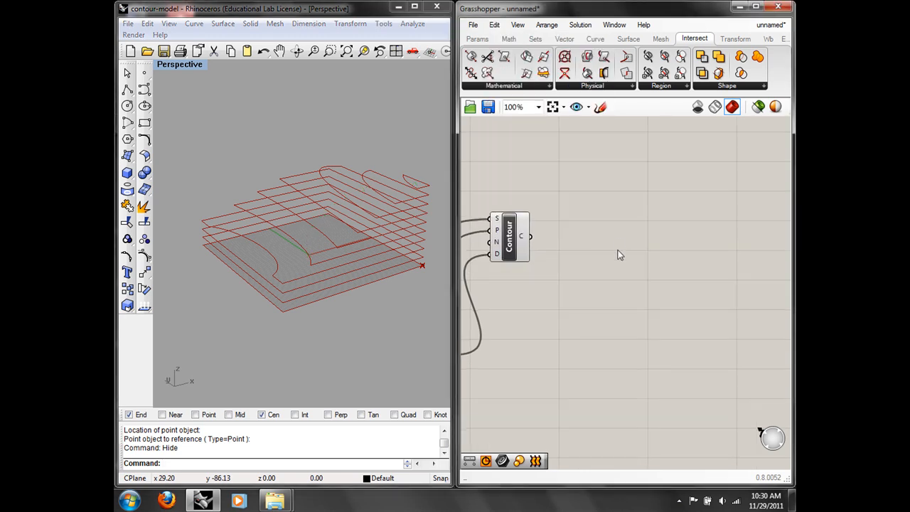
Step: Place an Orient component and wire Contour's curves into its G input
{"action": "double_click", "coordinate": [618, 245]}
{"action": "type", "text": "are"}
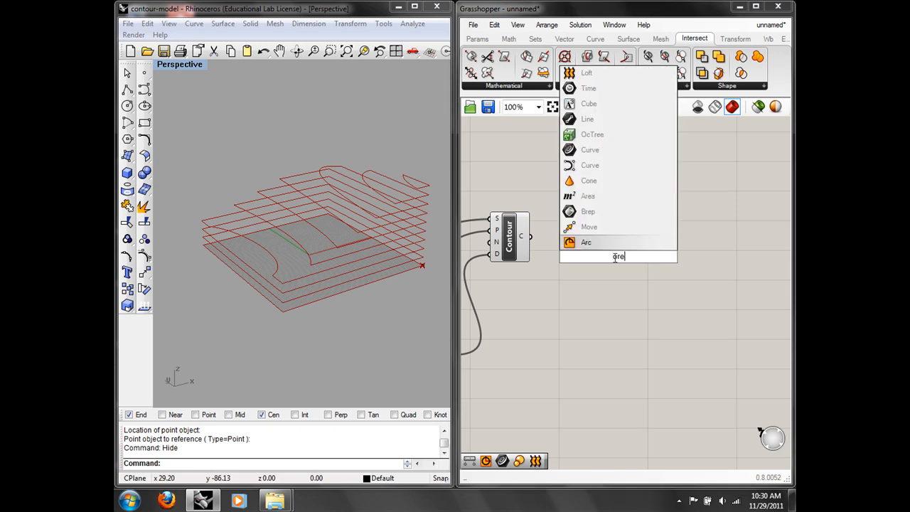
{"action": "key", "text": "BackSpace"}
{"action": "type", "text": "ie"}
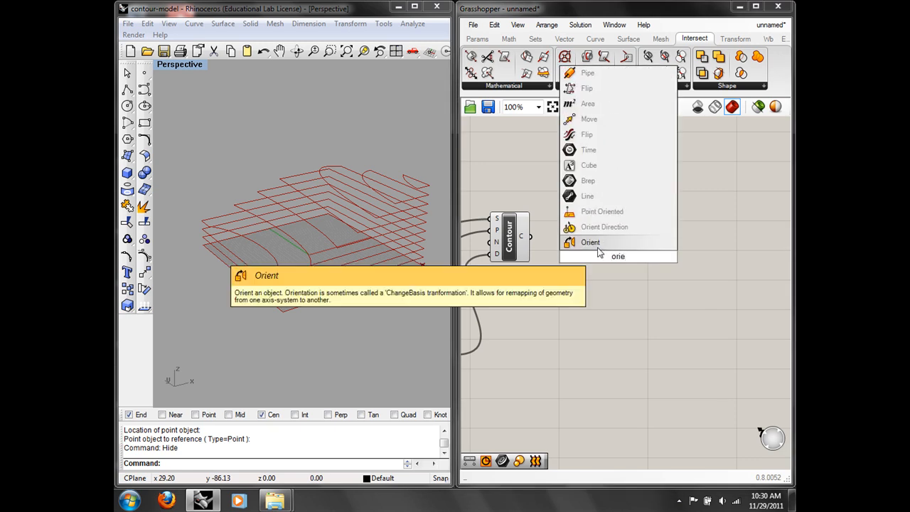
{"action": "left_click", "coordinate": [599, 248]}
{"action": "left_click_drag", "start_coordinate": [619, 273], "coordinate": [685, 276]}
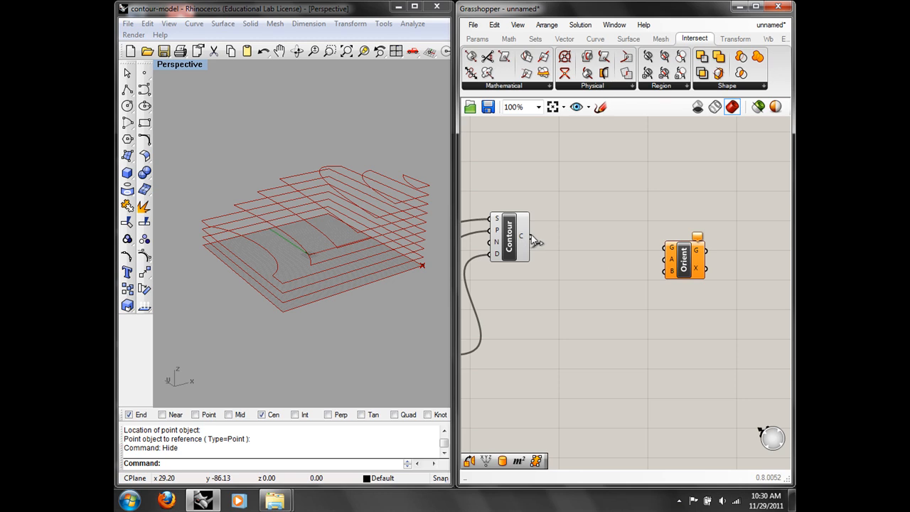
{"action": "left_click_drag", "start_coordinate": [532, 237], "coordinate": [670, 248]}
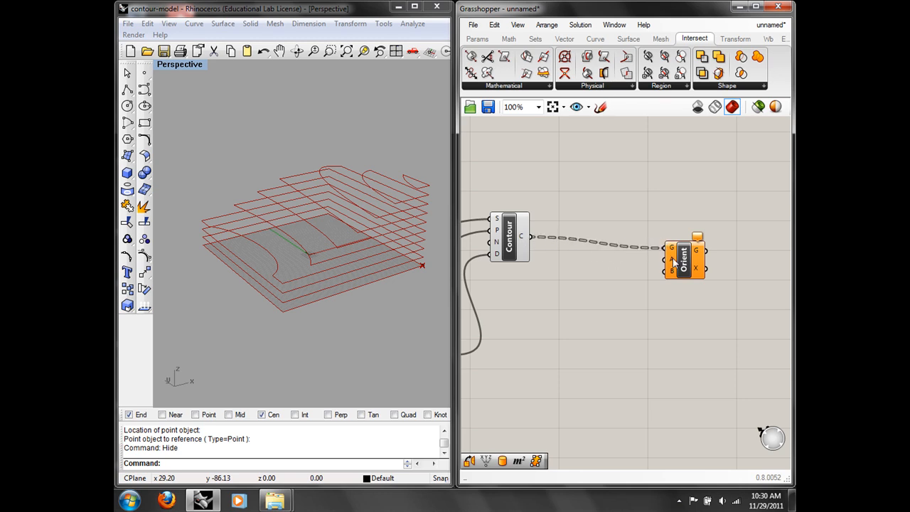
Step: Orbit the Perspective view to a more top-down look at the contours
{"action": "right_click_drag", "start_coordinate": [322, 297], "coordinate": [291, 332]}
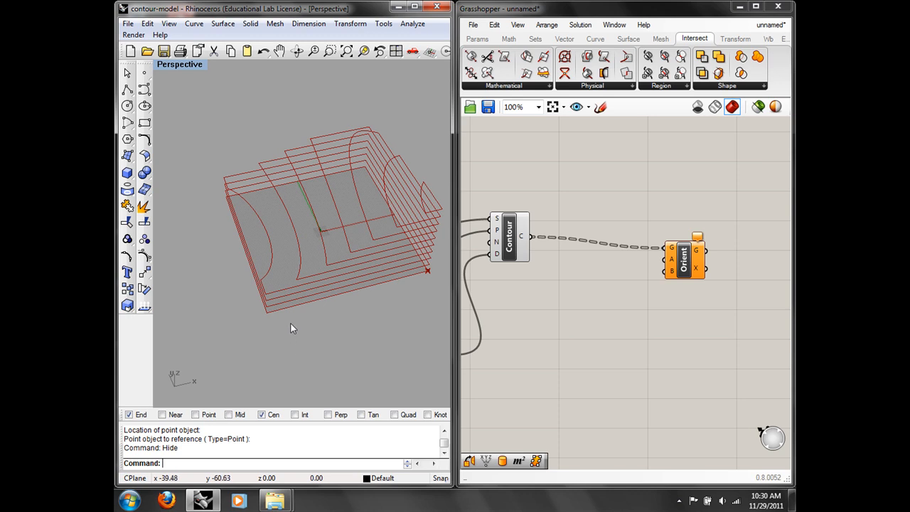
{"action": "right_click_drag", "start_coordinate": [336, 260], "coordinate": [358, 226]}
{"action": "scroll", "coordinate": [318, 248], "scroll_direction": "up", "scroll_amount": 6}
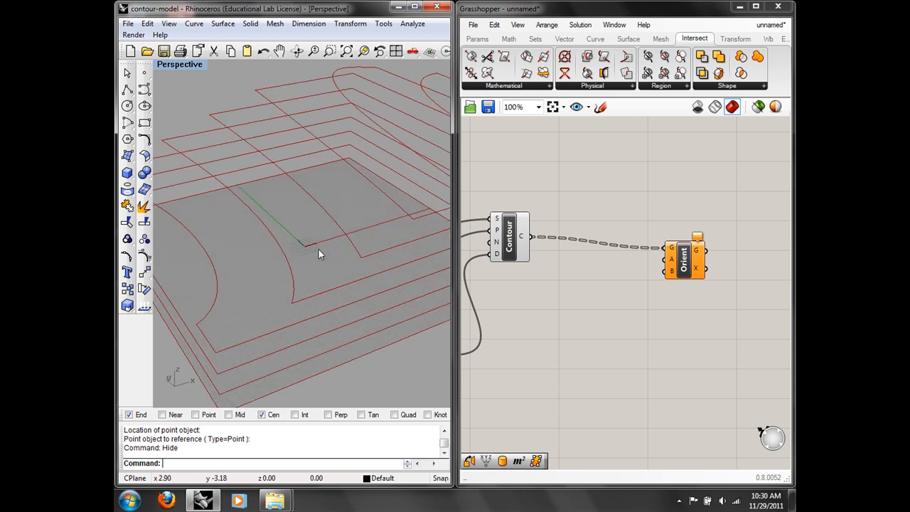
{"action": "scroll", "coordinate": [292, 269], "scroll_direction": "down", "scroll_amount": 5}
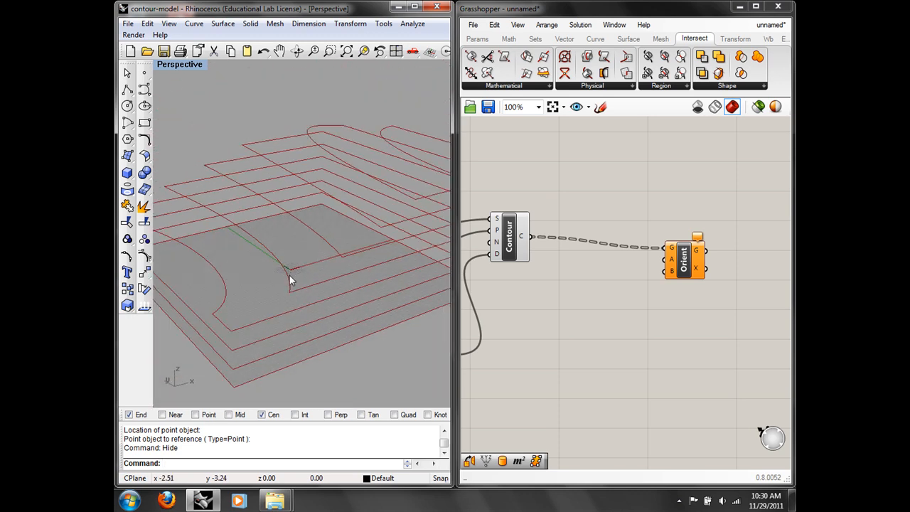
{"action": "right_click_drag", "start_coordinate": [290, 275], "coordinate": [264, 313]}
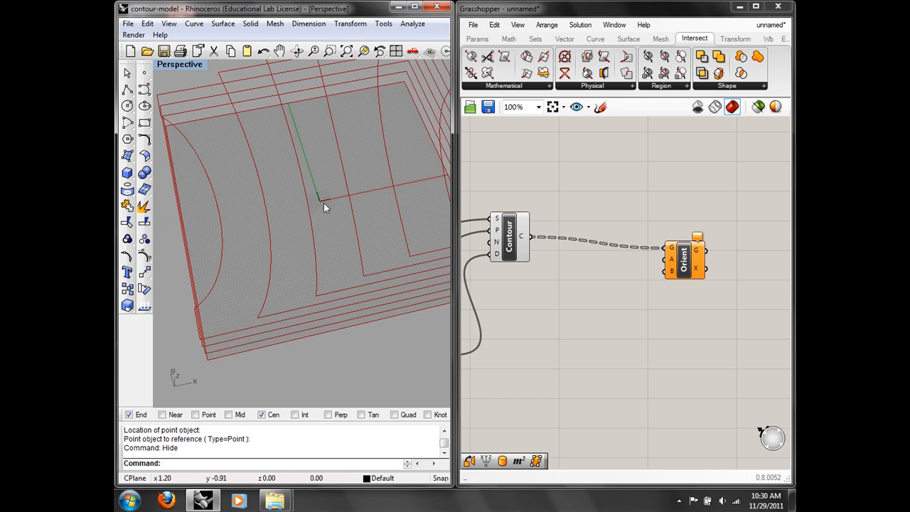
{"action": "right_click_drag", "start_coordinate": [600, 392], "coordinate": [611, 347]}
{"action": "double_click", "coordinate": [542, 287]}
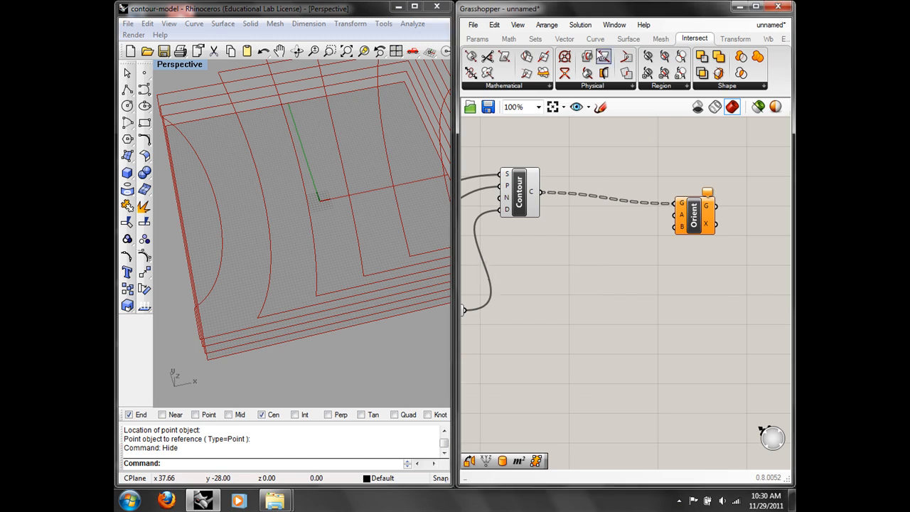
Step: Place an XY Plane component on the canvas
{"action": "double_click", "coordinate": [581, 284]}
{"action": "type", "text": "pl"}
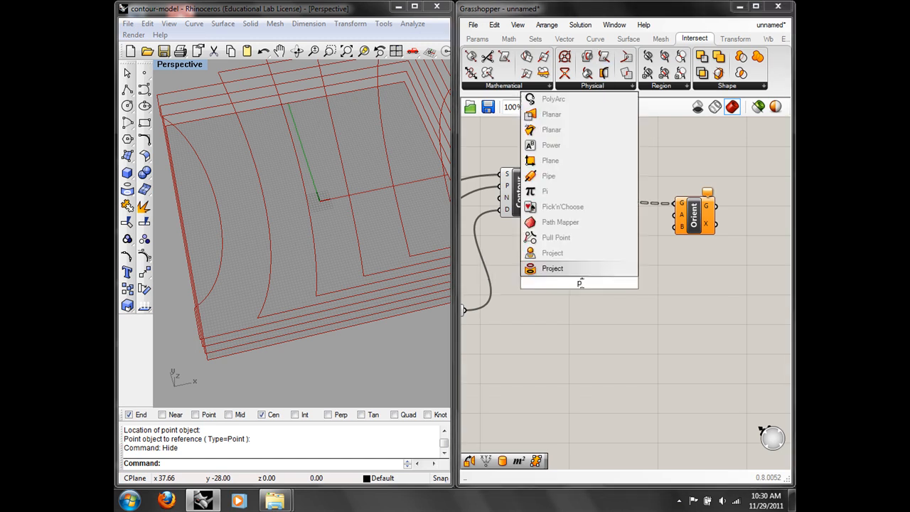
{"action": "key", "text": "BackSpace"}
{"action": "key", "text": "BackSpace"}
{"action": "type", "text": "xy"}
{"action": "left_click", "coordinate": [560, 270]}
{"action": "right_click_drag", "start_coordinate": [352, 302], "coordinate": [400, 192]}
{"action": "left_click_drag", "start_coordinate": [579, 283], "coordinate": [619, 322]}
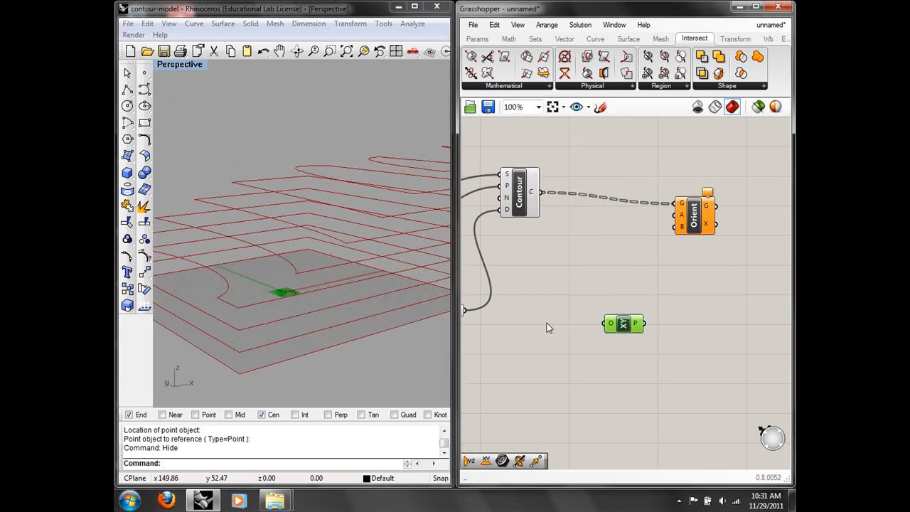
Step: Add a Move component taking the XY Plane as its geometry
{"action": "double_click", "coordinate": [546, 323]}
{"action": "type", "text": "s"}
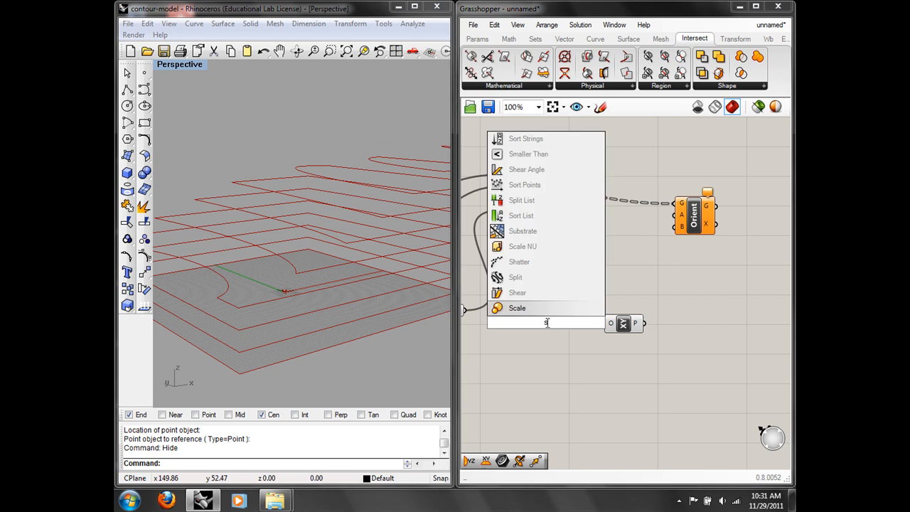
{"action": "key", "text": "BackSpace"}
{"action": "type", "text": "move"}
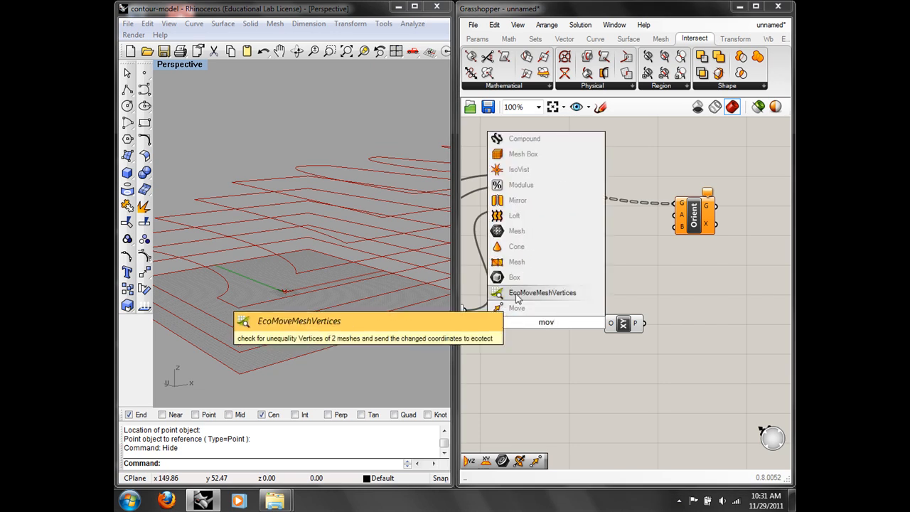
{"action": "key", "text": "Return"}
{"action": "left_click_drag", "start_coordinate": [552, 325], "coordinate": [695, 302]}
{"action": "left_click_drag", "start_coordinate": [631, 331], "coordinate": [669, 293]}
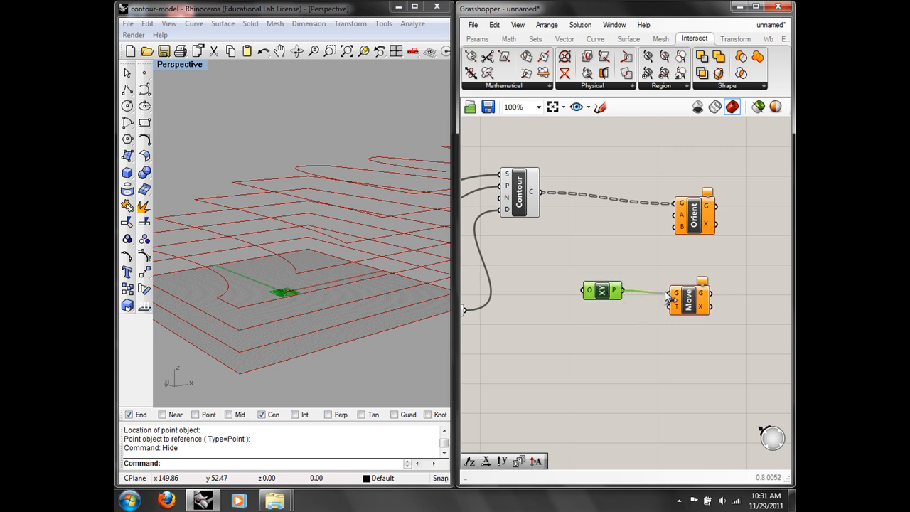
Step: Add a Unit Z vector and wire it into Move's T translation input
{"action": "double_click", "coordinate": [630, 350]}
{"action": "type", "text": "z"}
{"action": "key", "text": "Return"}
{"action": "left_click_drag", "start_coordinate": [633, 352], "coordinate": [672, 306]}
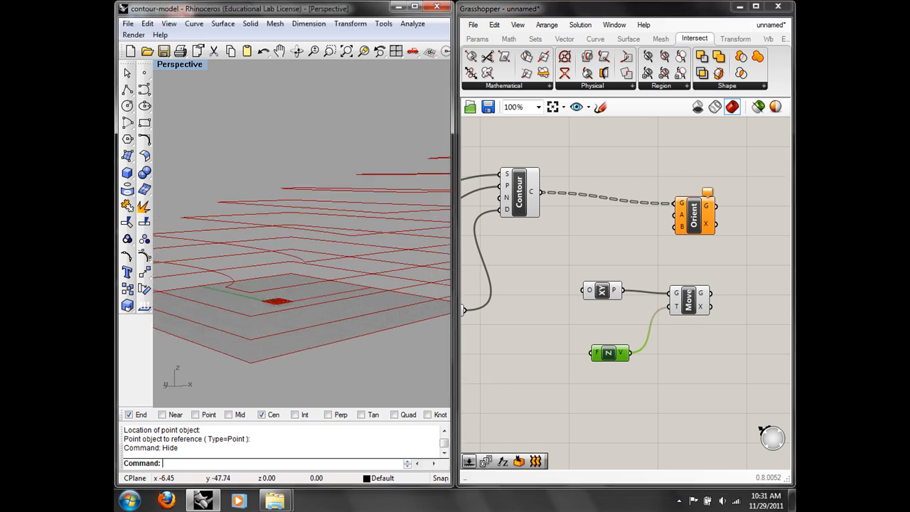
{"action": "right_click_drag", "start_coordinate": [525, 347], "coordinate": [566, 339]}
{"action": "scroll", "coordinate": [616, 336], "scroll_direction": "down", "scroll_amount": 2}
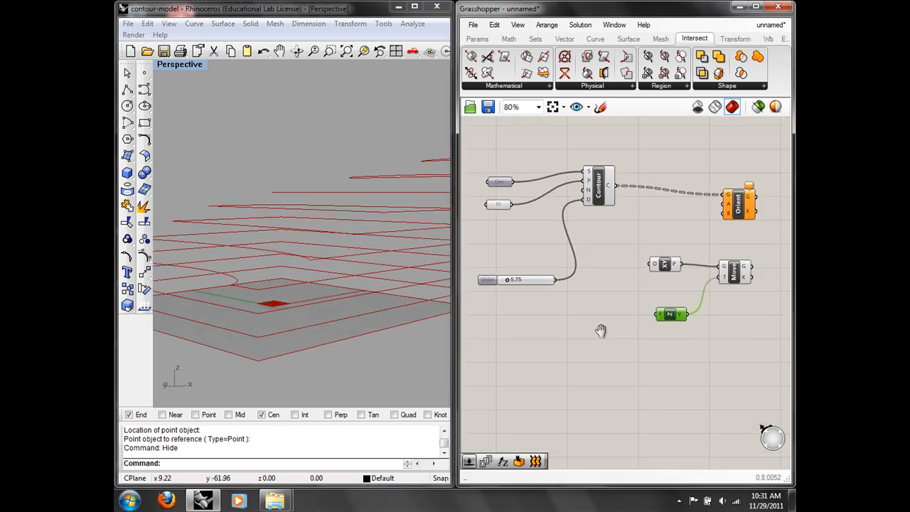
Step: Place a Series component using the 5.75 slider as its step
{"action": "double_click", "coordinate": [584, 335]}
{"action": "type", "text": "ser"}
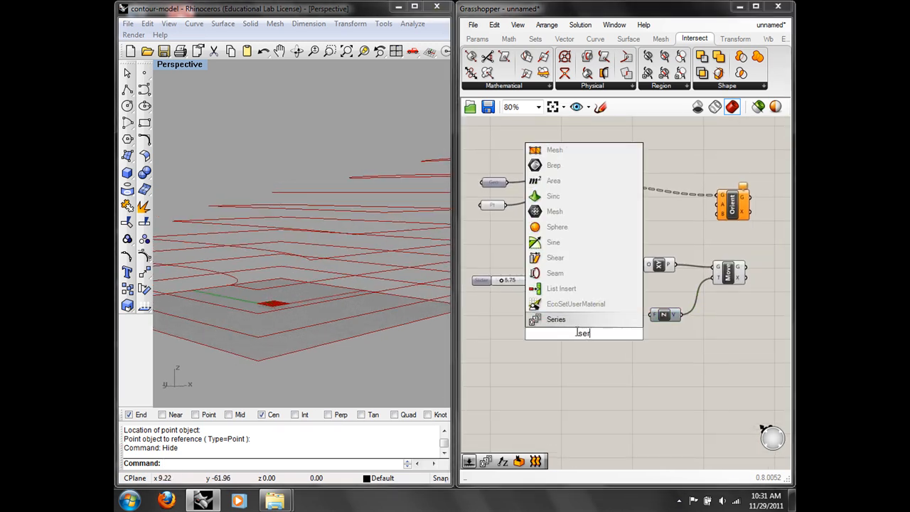
{"action": "key", "text": "Return"}
{"action": "scroll", "coordinate": [541, 288], "scroll_direction": "up", "scroll_amount": 4}
{"action": "scroll", "coordinate": [543, 290], "scroll_direction": "down", "scroll_amount": 1}
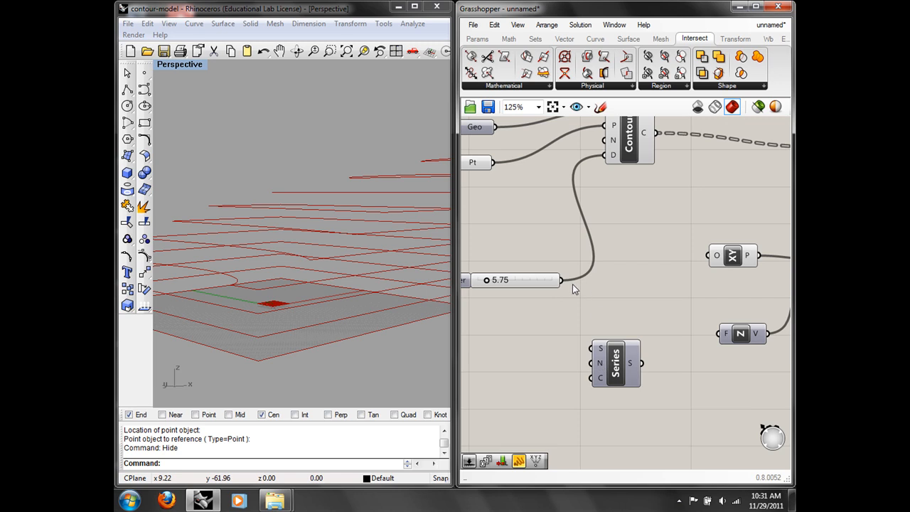
{"action": "left_click_drag", "start_coordinate": [561, 280], "coordinate": [593, 363]}
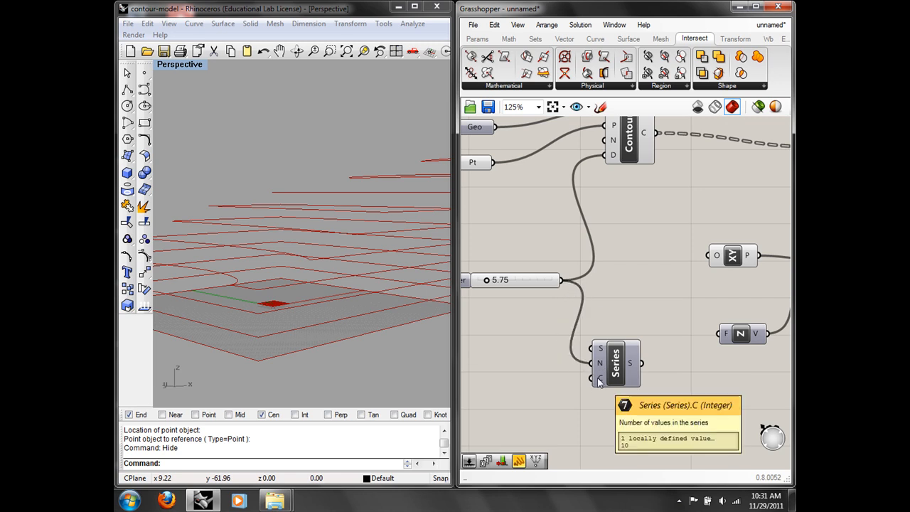
Step: Add a List Length of the contour curves and wire it to the Series count
{"action": "right_click_drag", "start_coordinate": [657, 234], "coordinate": [640, 246]}
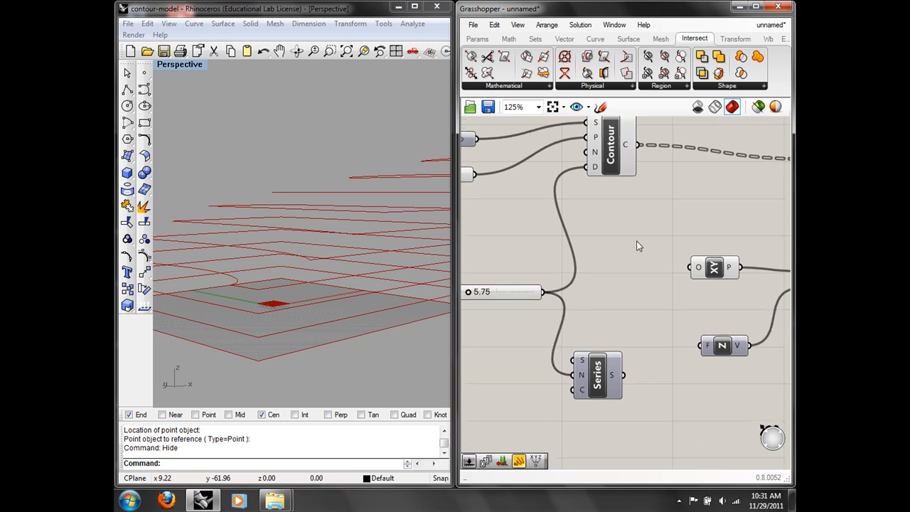
{"action": "double_click", "coordinate": [640, 246]}
{"action": "type", "text": "list"}
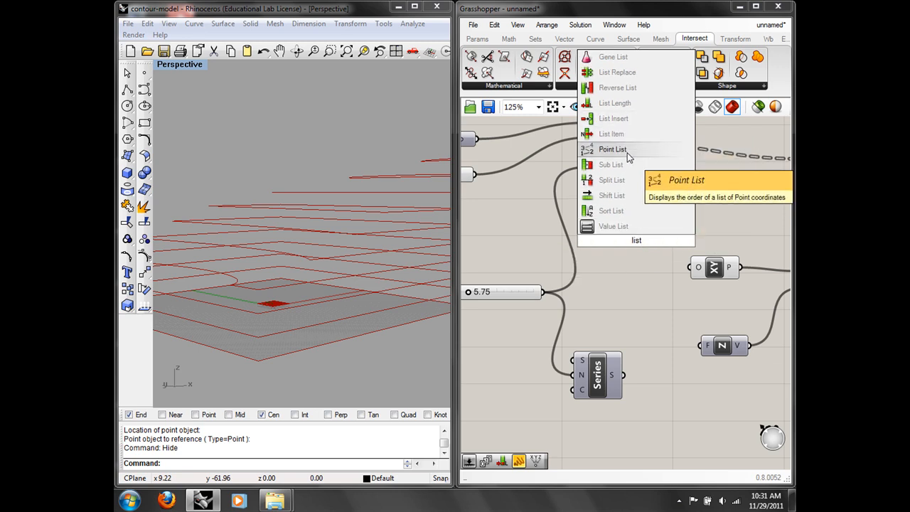
{"action": "left_click", "coordinate": [613, 103]}
{"action": "left_click_drag", "start_coordinate": [641, 145], "coordinate": [641, 273]}
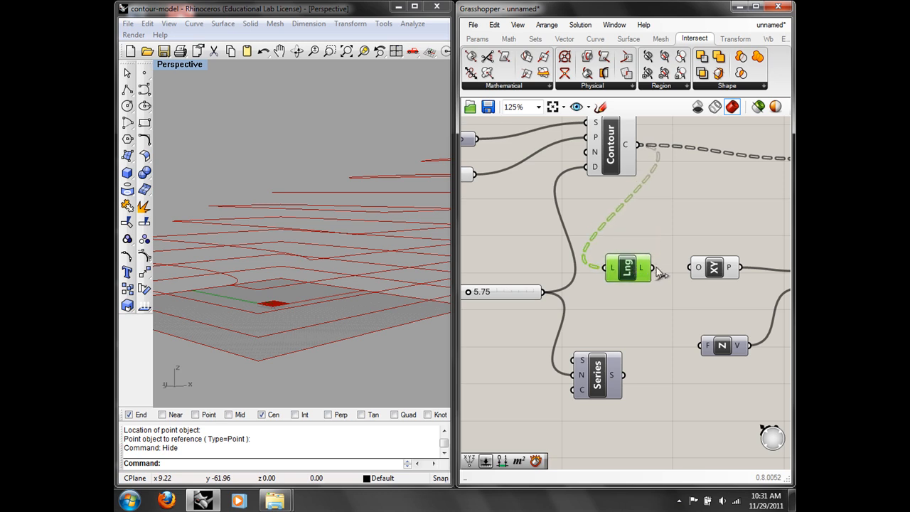
{"action": "mouse_move", "coordinate": [640, 270]}
{"action": "left_click_drag", "start_coordinate": [640, 270], "coordinate": [559, 392]}
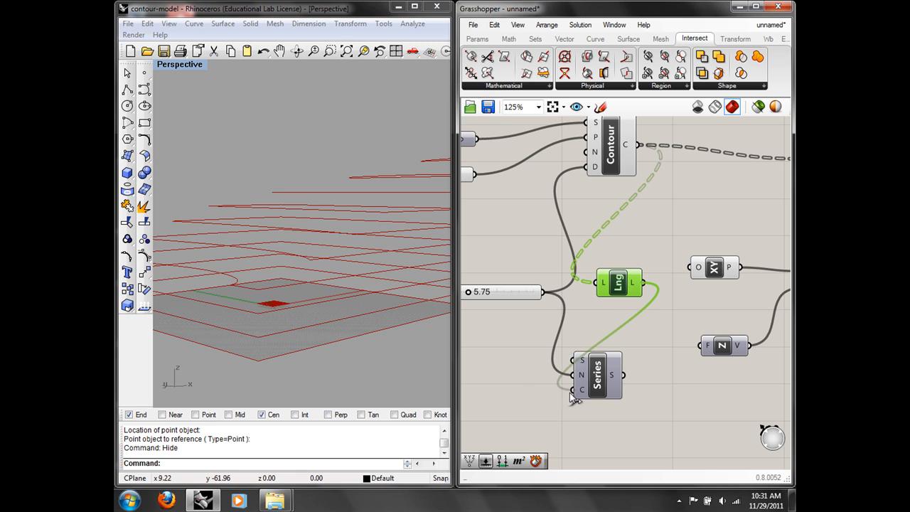
Step: Try grafting and flattening the Series output and count input
{"action": "right_click", "coordinate": [615, 377]}
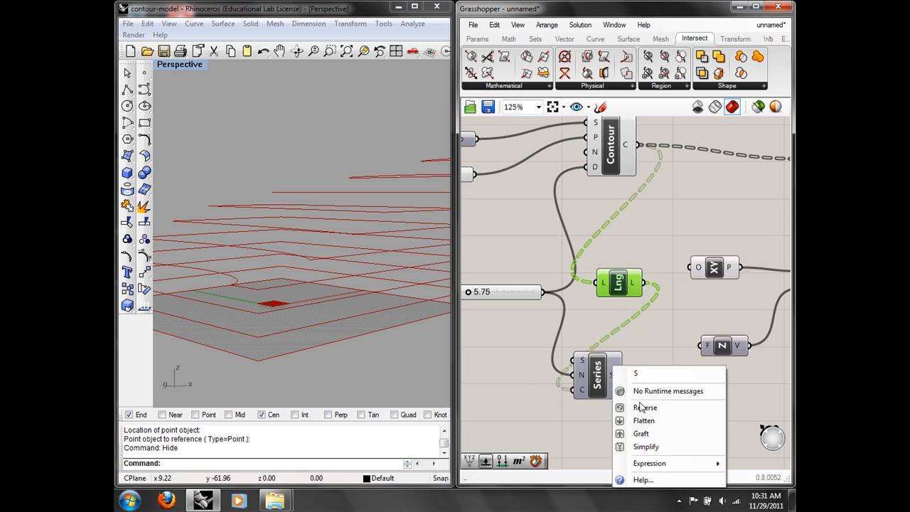
{"action": "left_click", "coordinate": [643, 430]}
{"action": "mouse_move", "coordinate": [614, 377]}
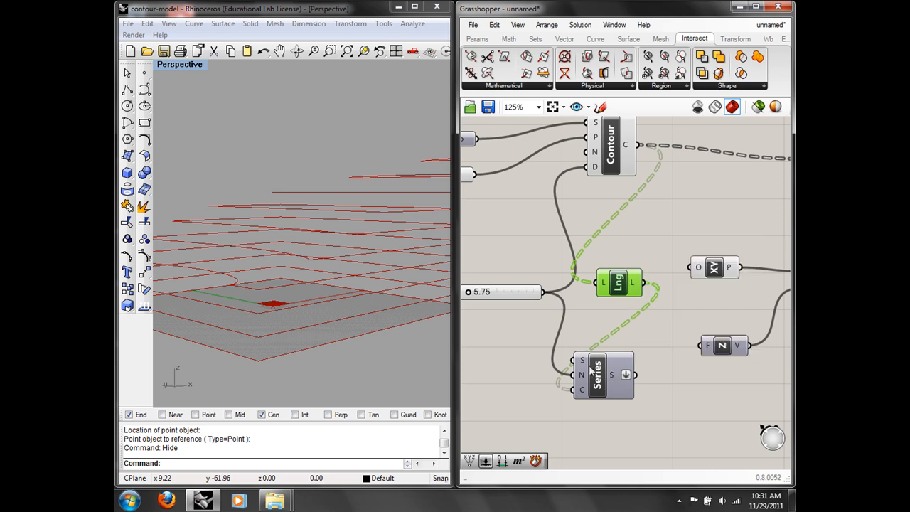
{"action": "right_click", "coordinate": [613, 376]}
{"action": "left_click", "coordinate": [640, 420]}
{"action": "right_click", "coordinate": [583, 391]}
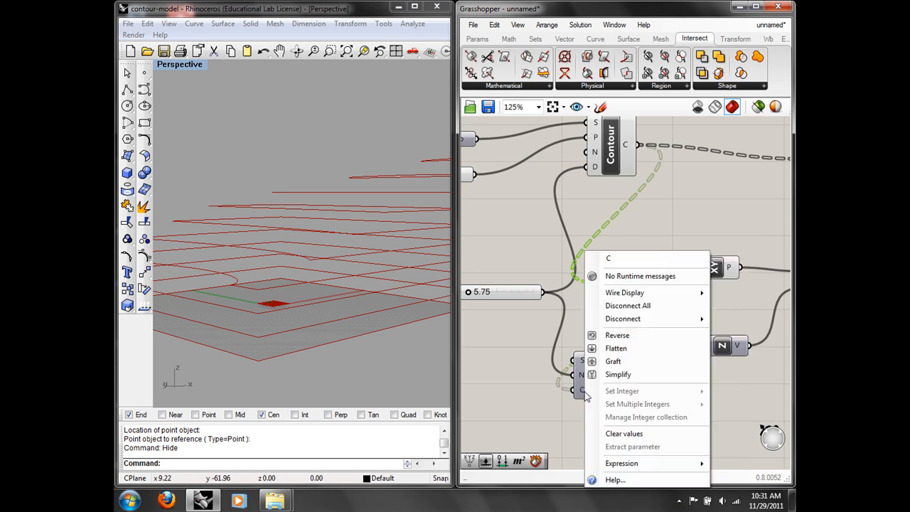
{"action": "left_click", "coordinate": [615, 348]}
{"action": "mouse_move", "coordinate": [610, 379]}
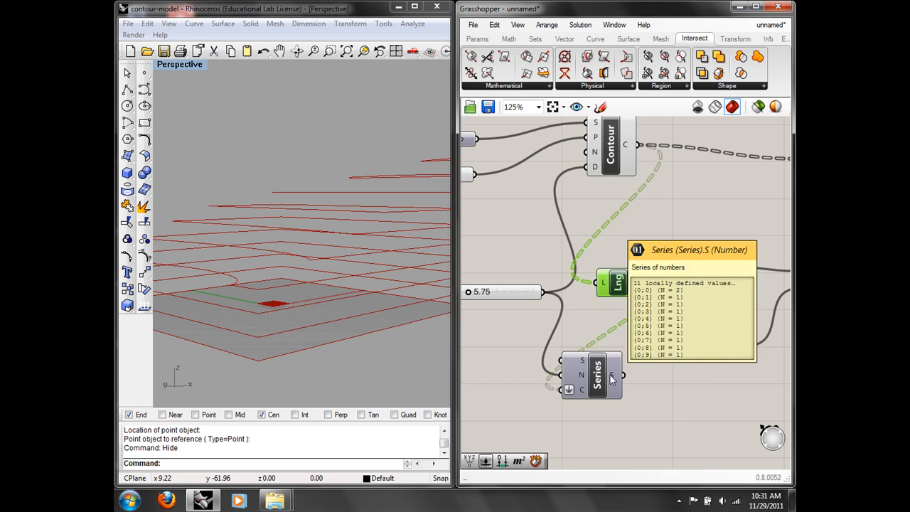
{"action": "right_click", "coordinate": [611, 377]}
{"action": "left_click", "coordinate": [640, 419]}
Step: Delete the Series component and place a new Series in its spot
{"action": "left_click_drag", "start_coordinate": [601, 377], "coordinate": [630, 394]}
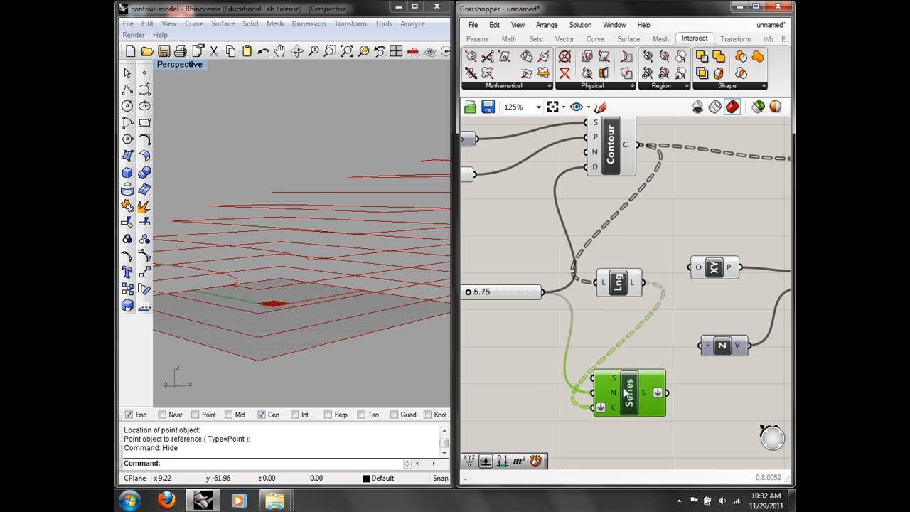
{"action": "right_click_drag", "start_coordinate": [592, 206], "coordinate": [538, 204]}
{"action": "left_click", "coordinate": [494, 25]}
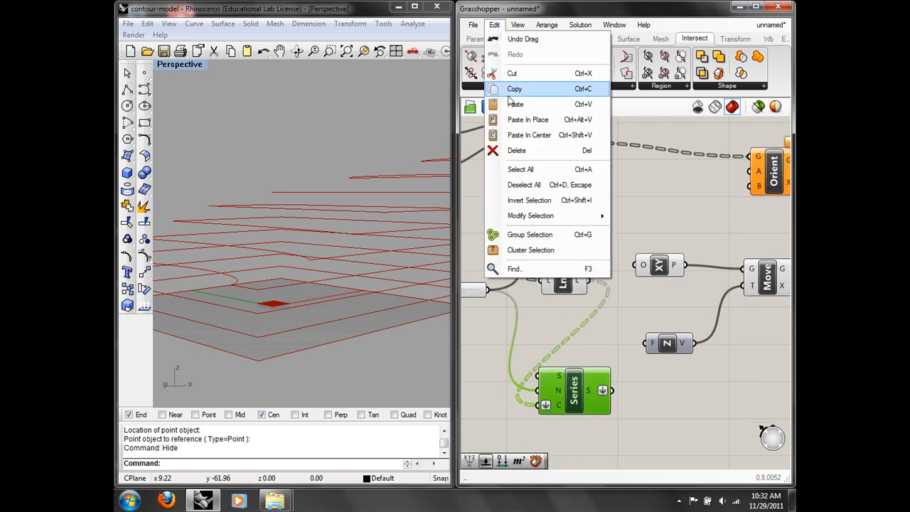
{"action": "left_click", "coordinate": [522, 151]}
{"action": "double_click", "coordinate": [562, 341]}
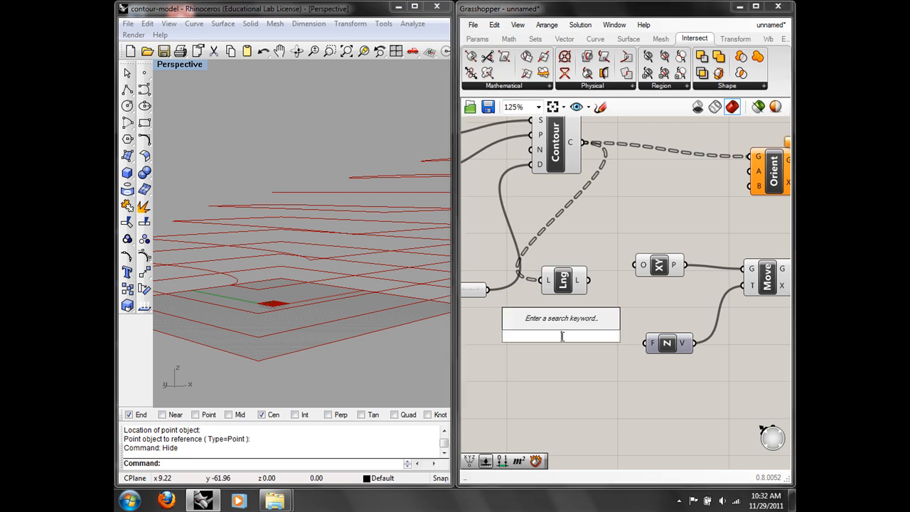
{"action": "type", "text": "seri"}
{"action": "left_click", "coordinate": [554, 318]}
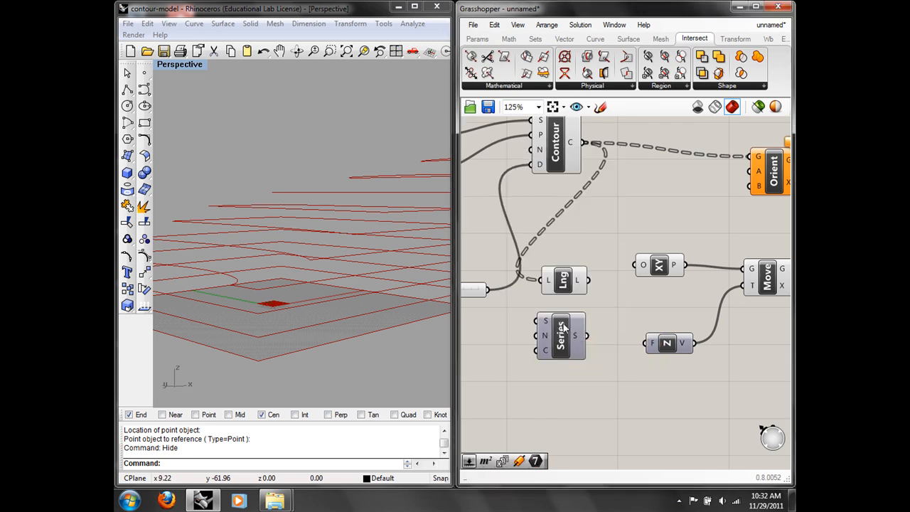
{"action": "right_click_drag", "start_coordinate": [593, 340], "coordinate": [562, 374]}
{"action": "left_click_drag", "start_coordinate": [538, 365], "coordinate": [559, 387]}
Step: Flatten the List Length output, then delete the List Length component
{"action": "left_click", "coordinate": [543, 306]}
{"action": "left_click_drag", "start_coordinate": [544, 310], "coordinate": [571, 276]}
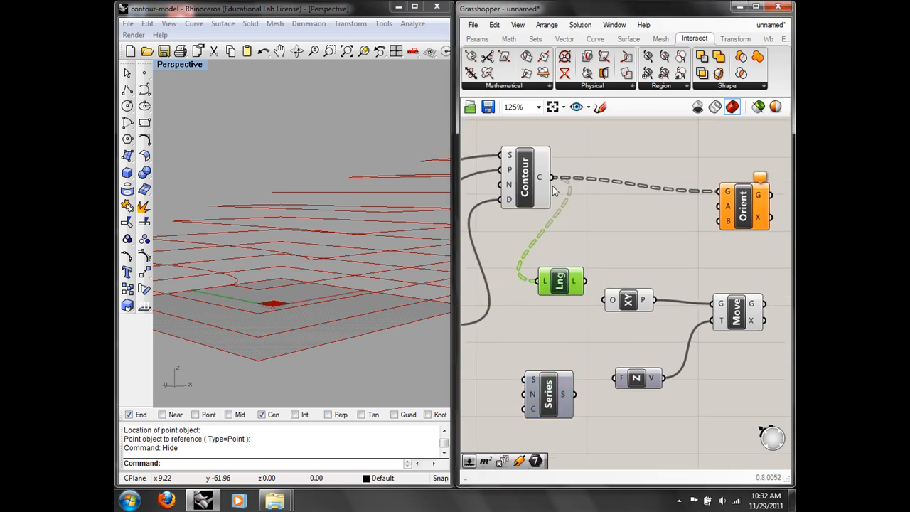
{"action": "right_click", "coordinate": [576, 284]}
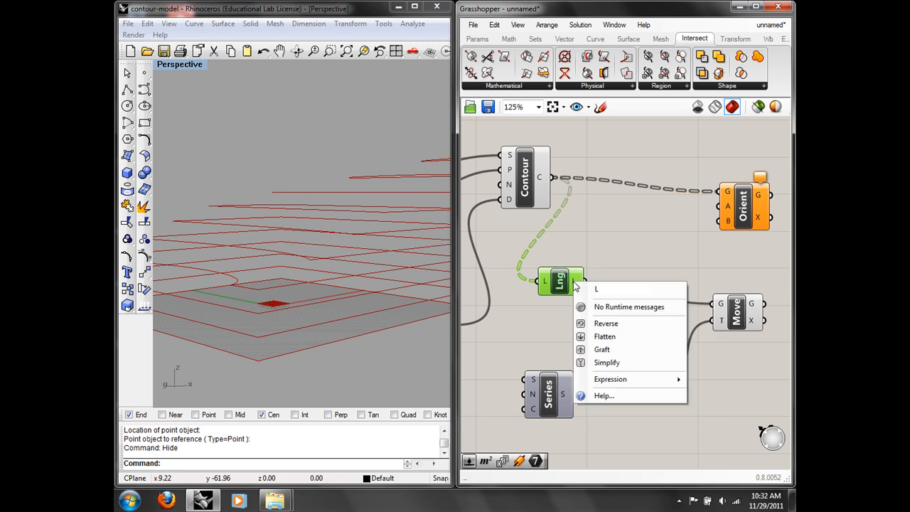
{"action": "left_click", "coordinate": [603, 334]}
{"action": "mouse_move", "coordinate": [576, 284]}
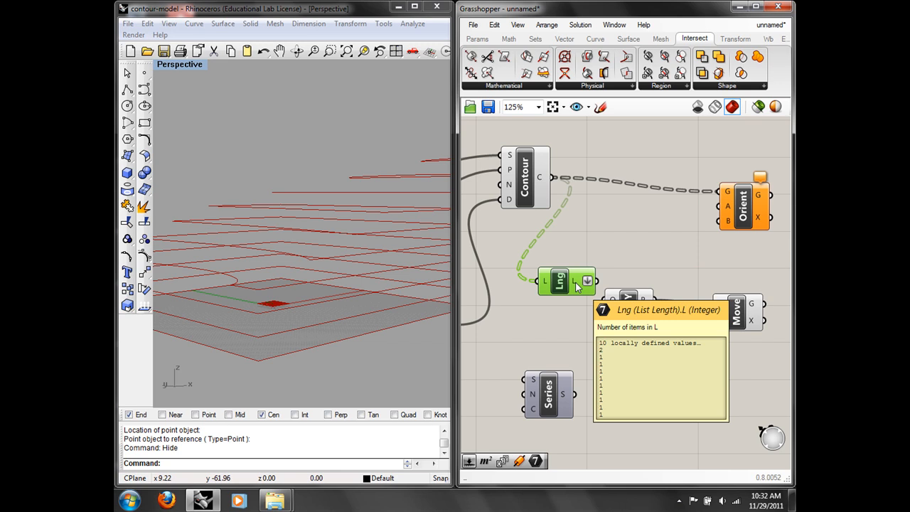
{"action": "left_click_drag", "start_coordinate": [578, 285], "coordinate": [556, 278]}
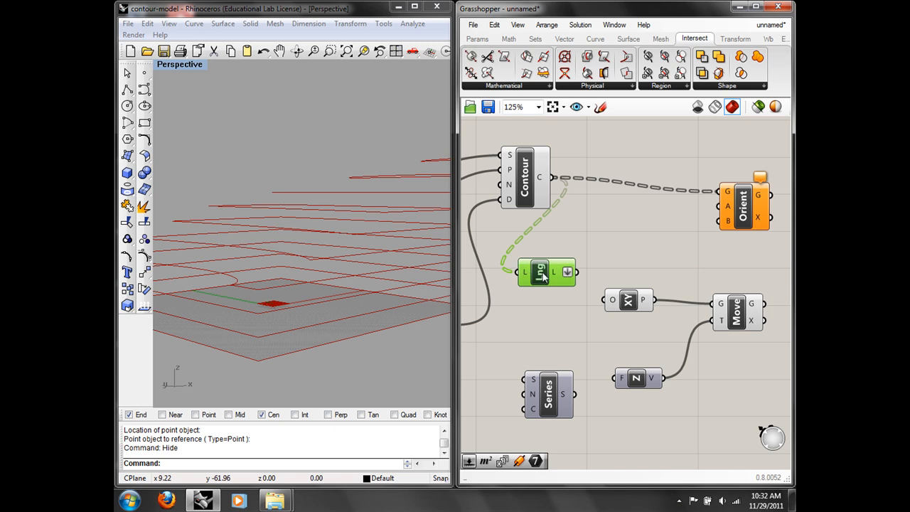
{"action": "left_click", "coordinate": [495, 25]}
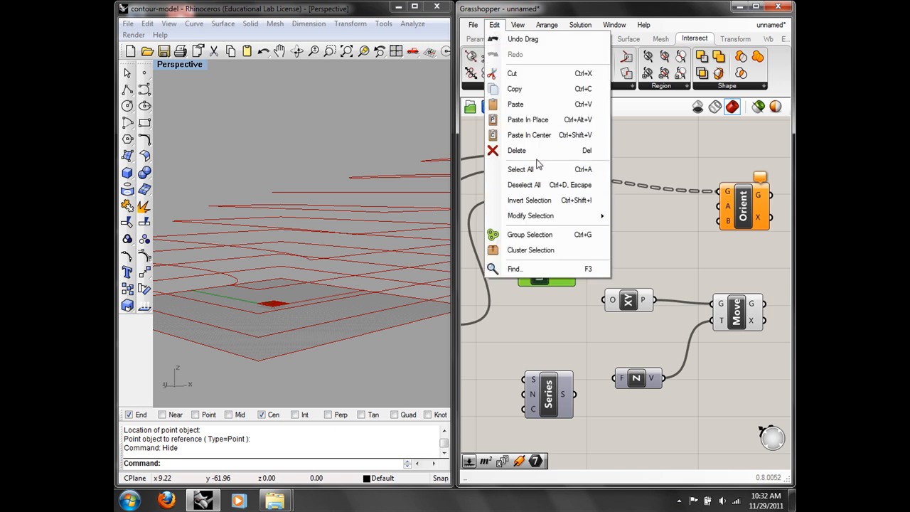
{"action": "left_click", "coordinate": [535, 152]}
Step: Connect the 5.75 slider to the new Series step and add a fresh List Length
{"action": "right_click_drag", "start_coordinate": [514, 354], "coordinate": [595, 297]}
{"action": "left_click_drag", "start_coordinate": [538, 271], "coordinate": [585, 337]}
{"action": "right_click_drag", "start_coordinate": [626, 256], "coordinate": [577, 294]}
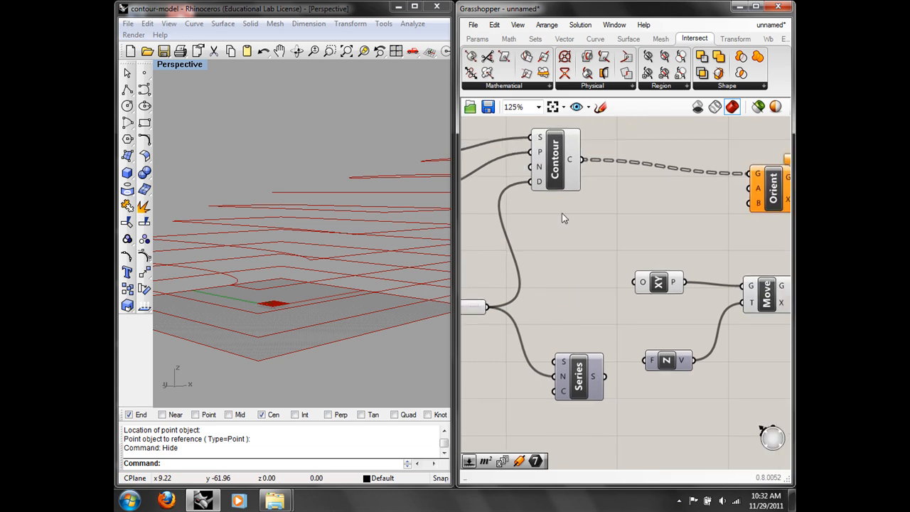
{"action": "double_click", "coordinate": [569, 251]}
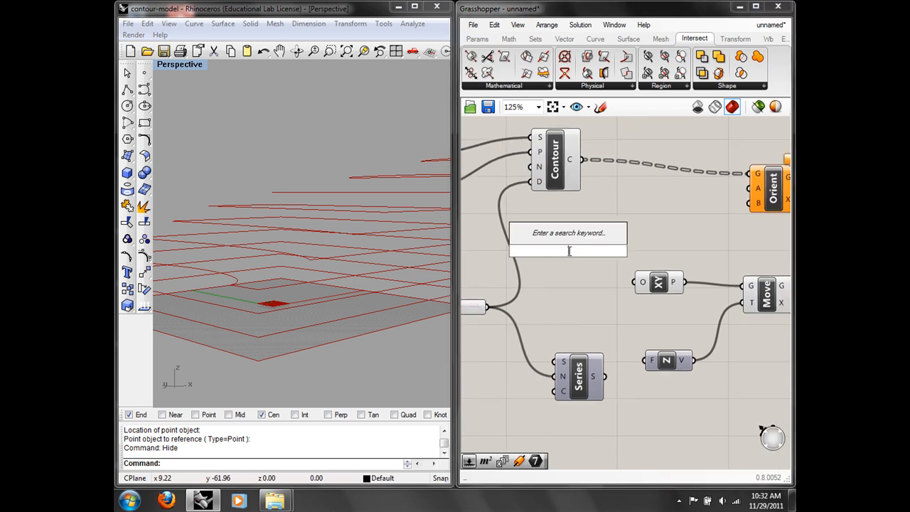
{"action": "type", "text": "li"}
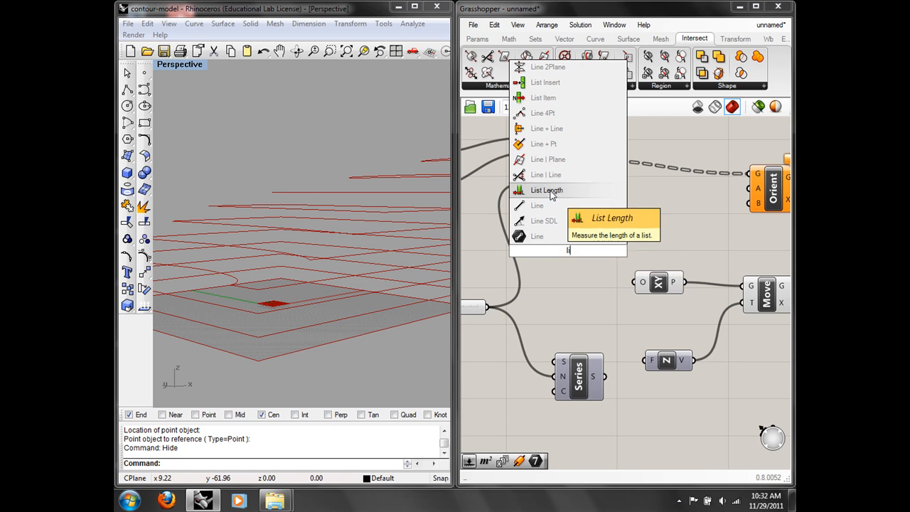
{"action": "left_click", "coordinate": [552, 192]}
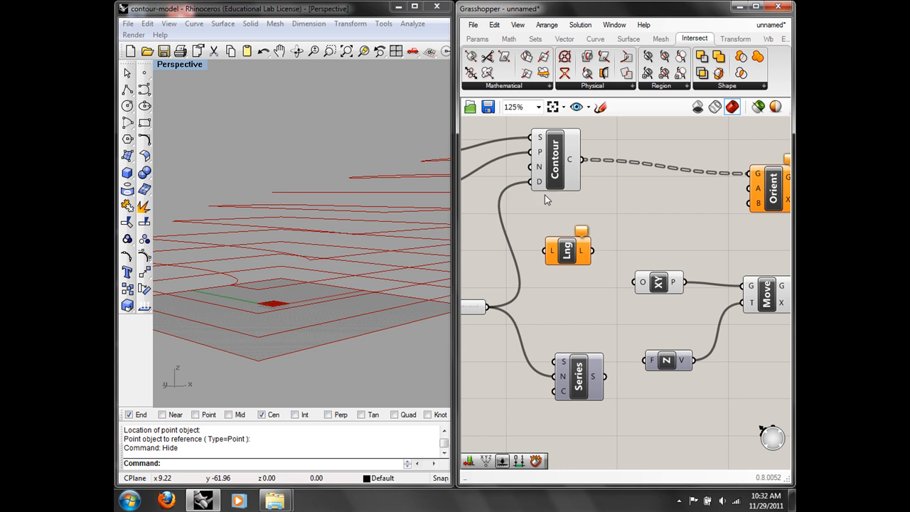
{"action": "left_click_drag", "start_coordinate": [562, 261], "coordinate": [592, 258]}
{"action": "left_click", "coordinate": [561, 305]}
{"action": "right_click_drag", "start_coordinate": [577, 297], "coordinate": [630, 256]}
{"action": "right_click_drag", "start_coordinate": [563, 278], "coordinate": [555, 310]}
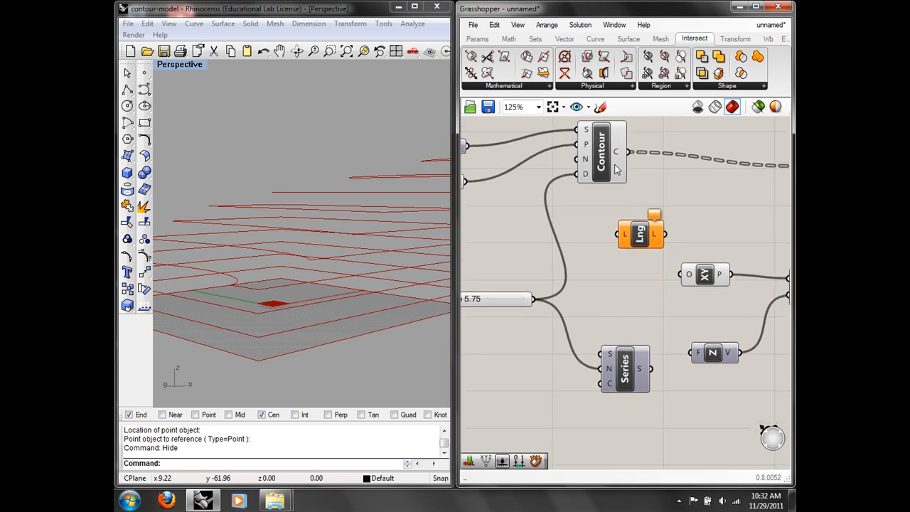
Step: Set the Series count C to the integer 11
{"action": "right_click", "coordinate": [600, 385]}
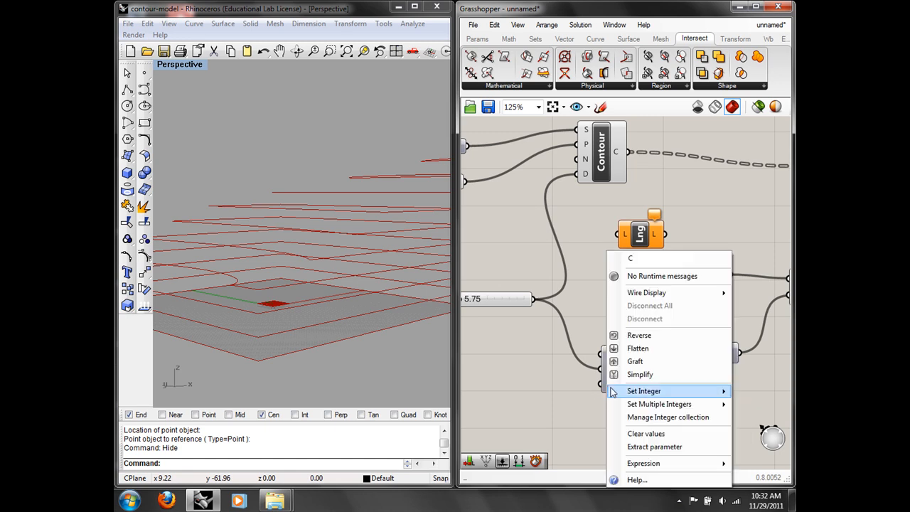
{"action": "mouse_move", "coordinate": [613, 391]}
{"action": "left_click", "coordinate": [558, 391]}
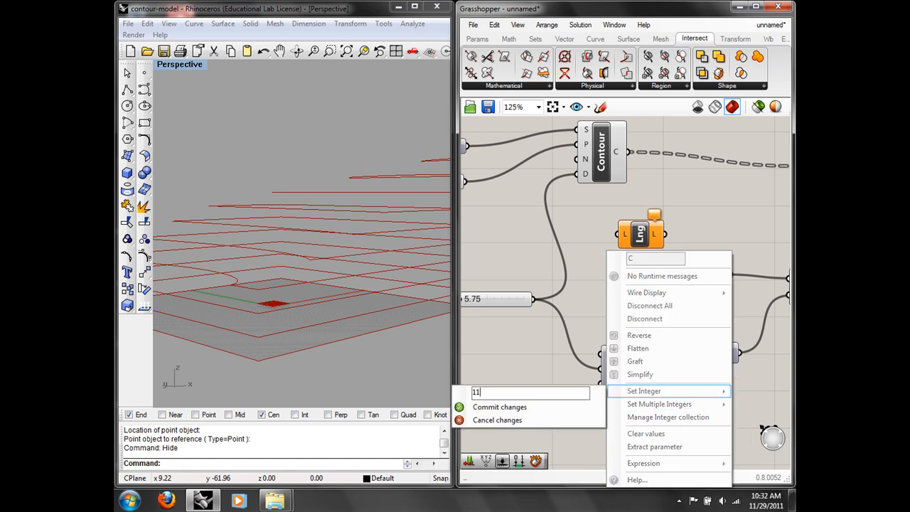
{"action": "left_click", "coordinate": [533, 407]}
{"action": "right_click_drag", "start_coordinate": [625, 380], "coordinate": [526, 375]}
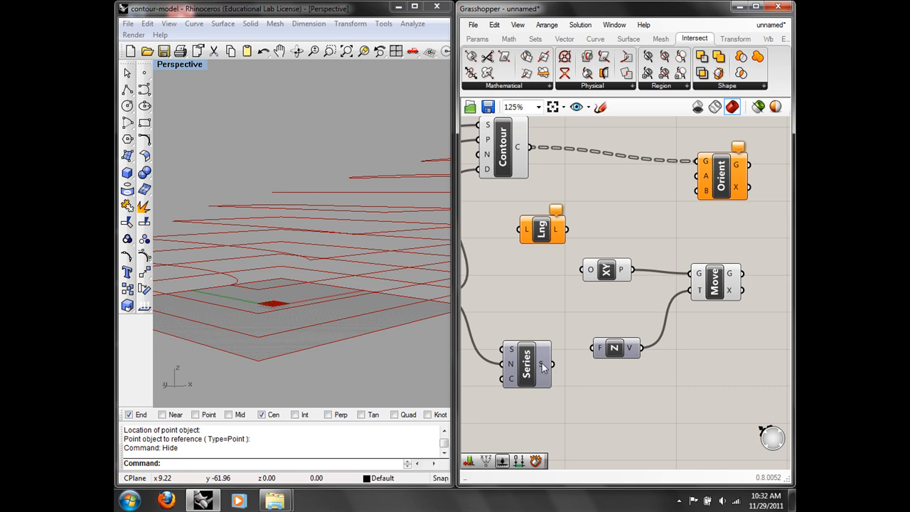
{"action": "mouse_move", "coordinate": [542, 363]}
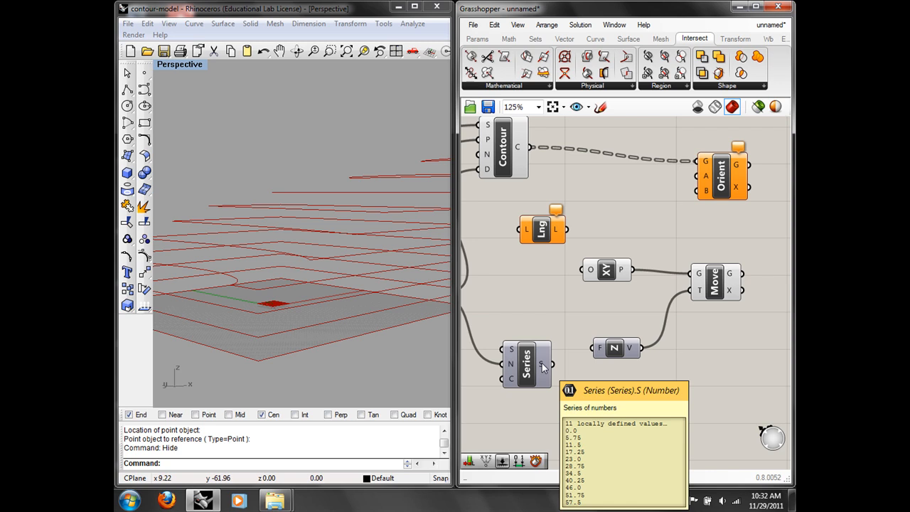
Step: Feed the Series values into Unit Z's F factor and switch Rhino to the Front view
{"action": "left_click_drag", "start_coordinate": [553, 364], "coordinate": [596, 347]}
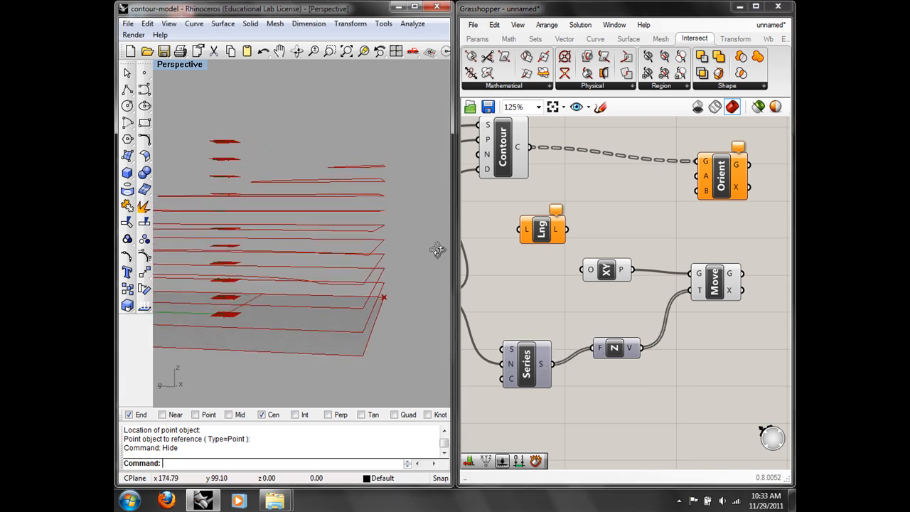
{"action": "type", "text": "Feront"}
{"action": "key", "text": "Return"}
{"action": "type", "text": "Front"}
{"action": "key", "text": "Return"}
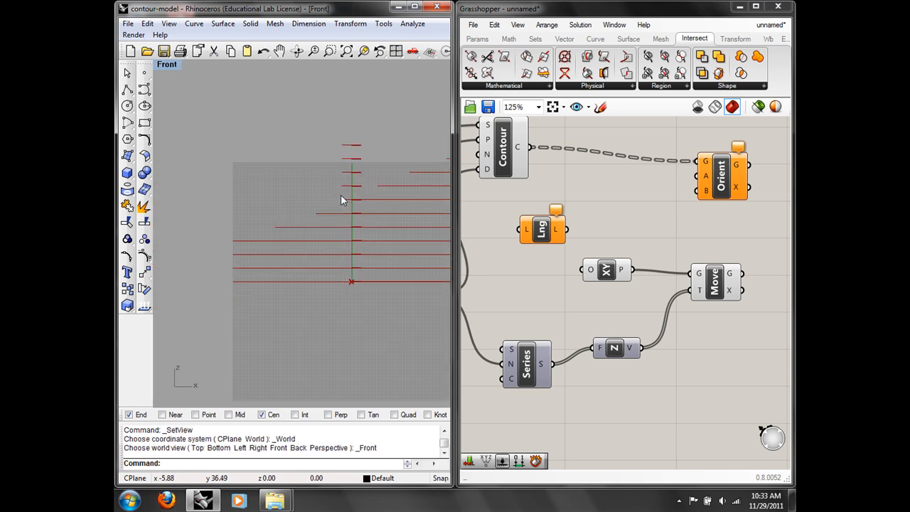
{"action": "right_click_drag", "start_coordinate": [304, 200], "coordinate": [293, 200]}
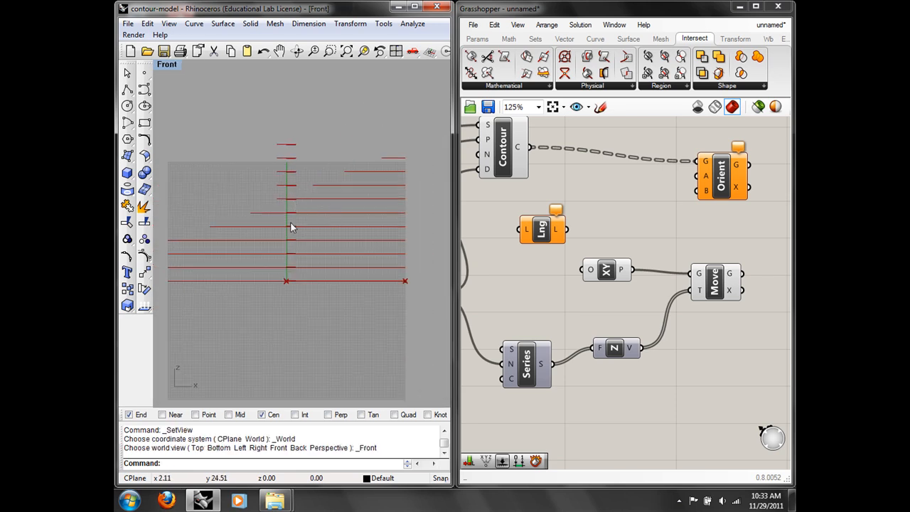
Step: Lower the Series count to a smaller integer value
{"action": "right_click", "coordinate": [510, 378]}
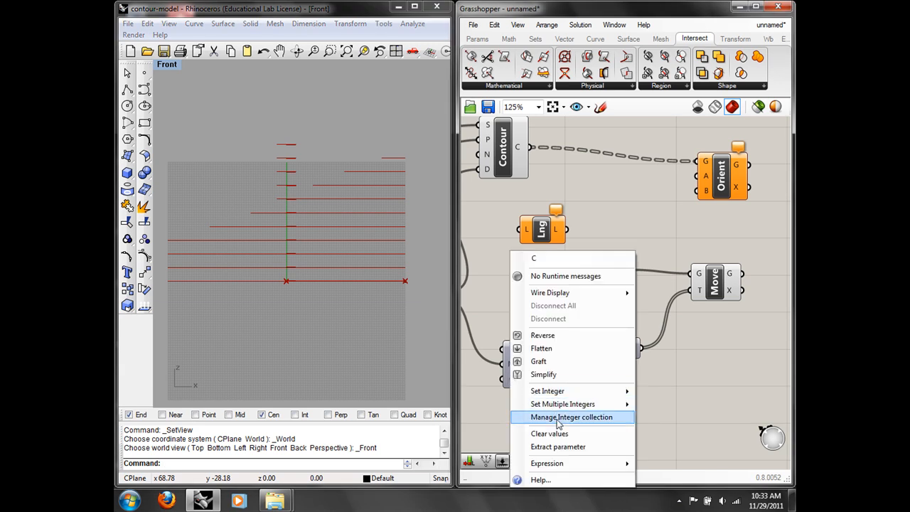
{"action": "mouse_move", "coordinate": [566, 391]}
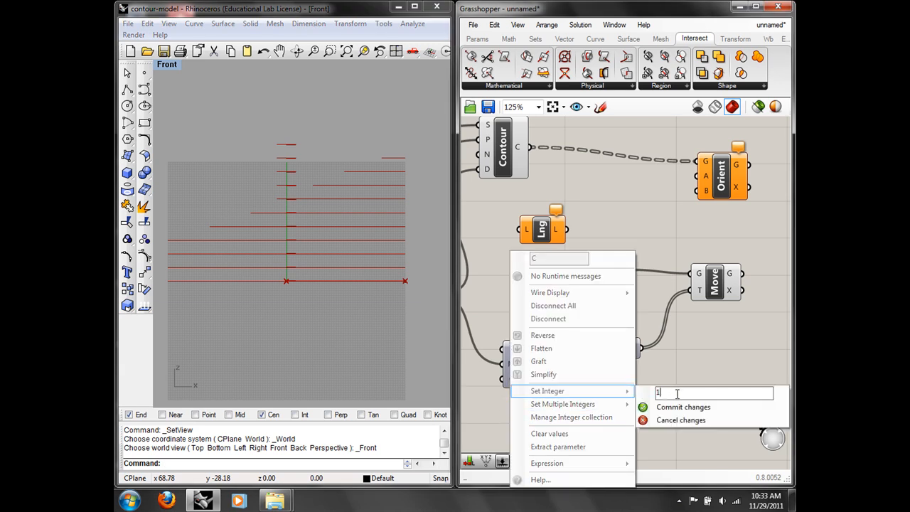
{"action": "left_click", "coordinate": [681, 406]}
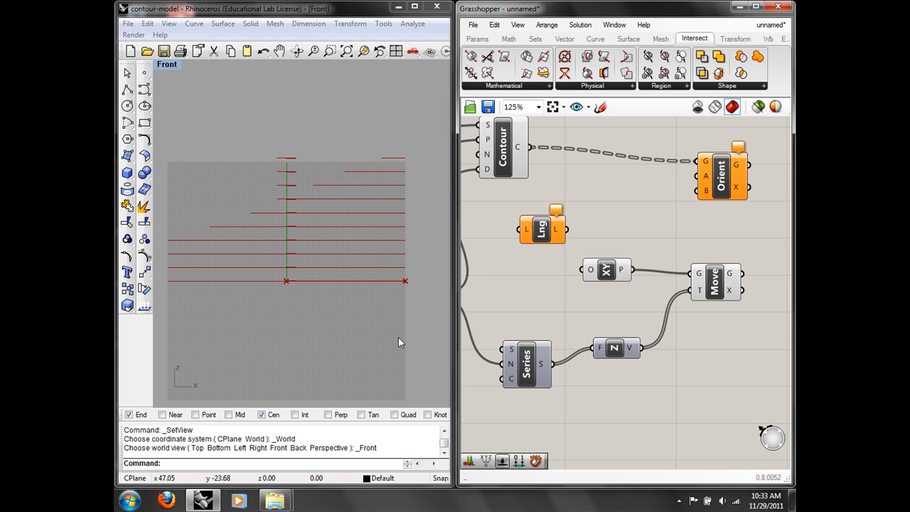
{"action": "left_click", "coordinate": [168, 64]}
Step: Return the viewport to Perspective and wire Move's moved planes into Orient's A input
{"action": "mouse_move", "coordinate": [223, 209]}
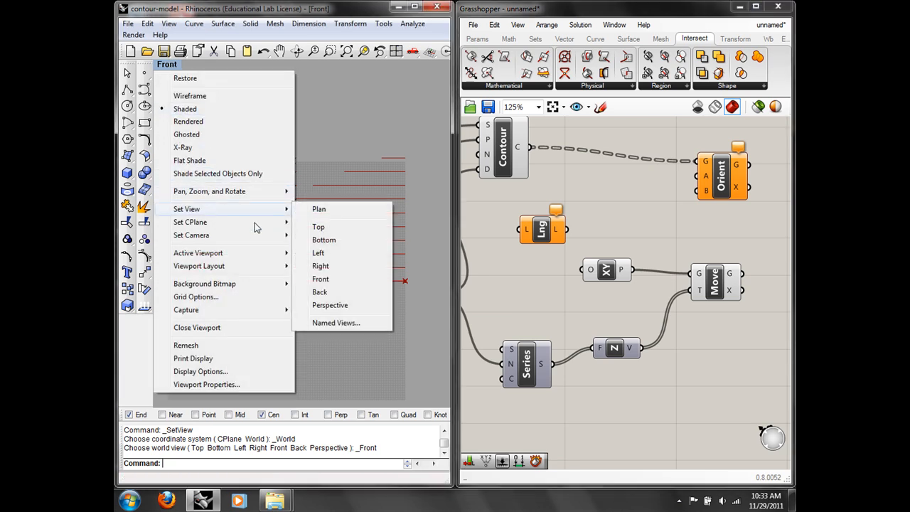
{"action": "left_click", "coordinate": [326, 303]}
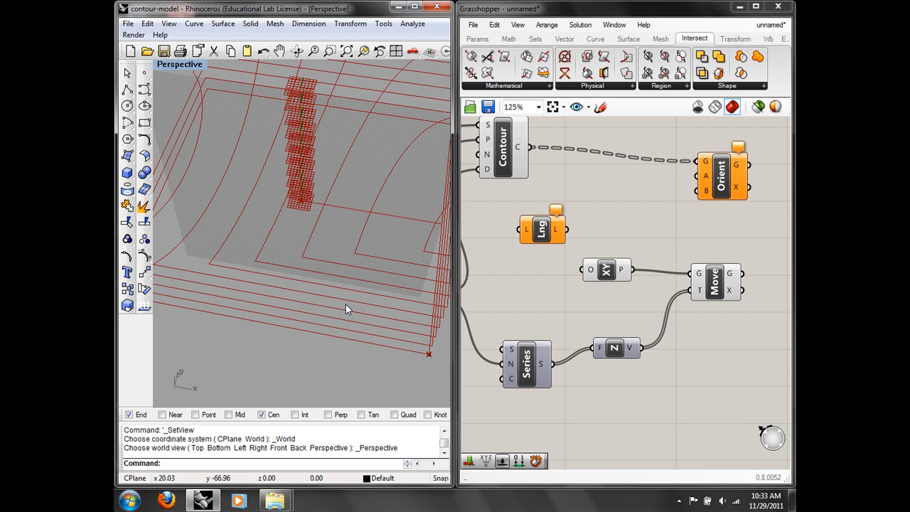
{"action": "right_click_drag", "start_coordinate": [712, 307], "coordinate": [634, 300]}
{"action": "left_click", "coordinate": [638, 283]}
{"action": "left_click", "coordinate": [658, 179]}
{"action": "left_click_drag", "start_coordinate": [658, 182], "coordinate": [709, 187]}
{"action": "left_click", "coordinate": [735, 236]}
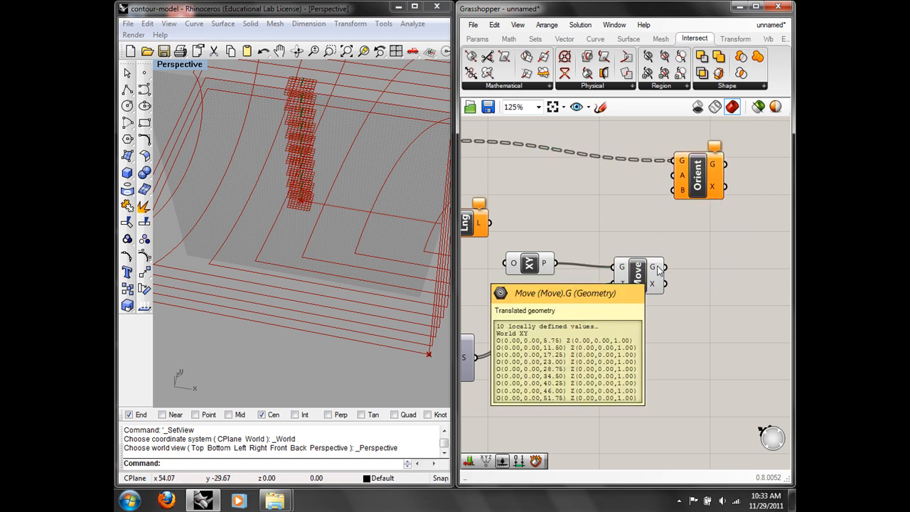
{"action": "mouse_move", "coordinate": [683, 163]}
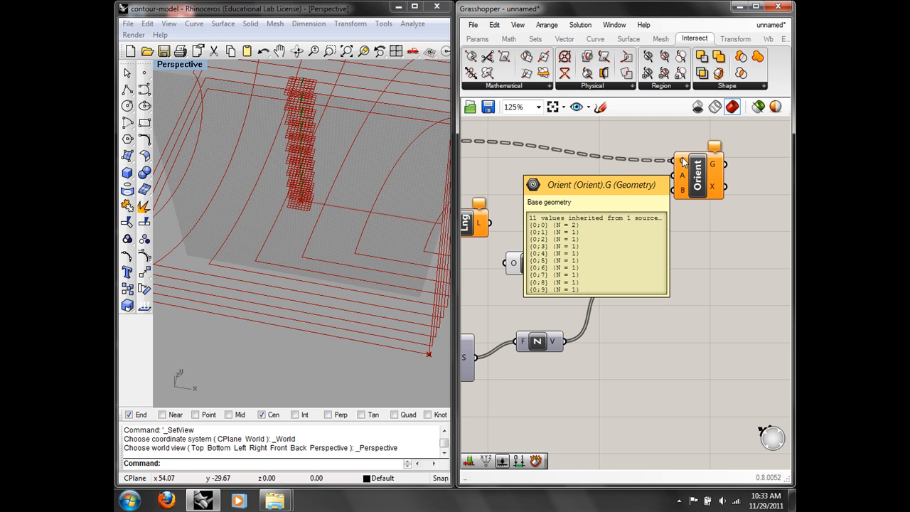
{"action": "left_click_drag", "start_coordinate": [665, 267], "coordinate": [674, 162]}
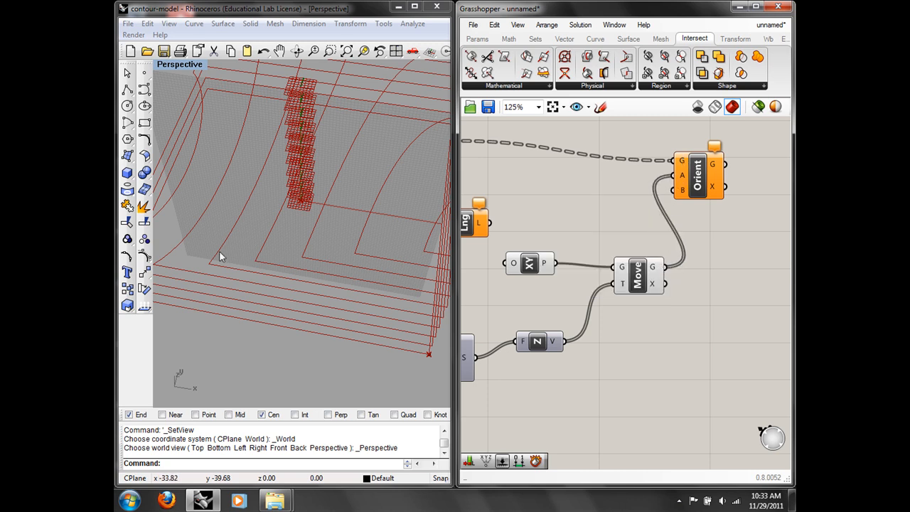
Step: Tidy the Orient component and switch the Rhino viewport to the Top view
{"action": "scroll", "coordinate": [272, 235], "scroll_direction": "down", "scroll_amount": 5}
{"action": "right_click_drag", "start_coordinate": [273, 240], "coordinate": [295, 259]}
{"action": "right_click_drag", "start_coordinate": [597, 220], "coordinate": [559, 227]}
{"action": "left_click_drag", "start_coordinate": [660, 190], "coordinate": [706, 181]}
{"action": "right_click_drag", "start_coordinate": [781, 282], "coordinate": [585, 268]}
{"action": "left_click", "coordinate": [584, 268]}
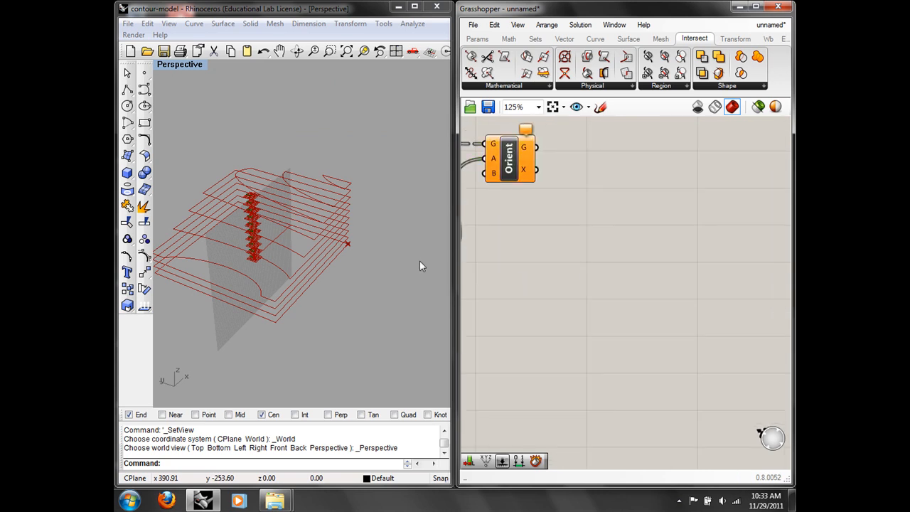
{"action": "right_click_drag", "start_coordinate": [417, 291], "coordinate": [313, 297]}
{"action": "key", "text": "Return"}
{"action": "scroll", "coordinate": [326, 297], "scroll_direction": "down", "scroll_amount": 3}
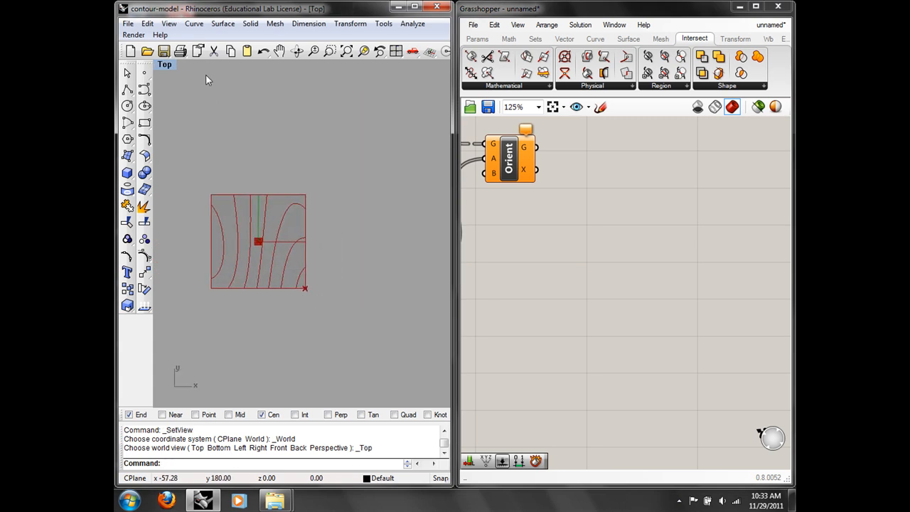
Step: Show the hidden contoured surface and draw a square snapped to its corners
{"action": "left_click", "coordinate": [145, 123]}
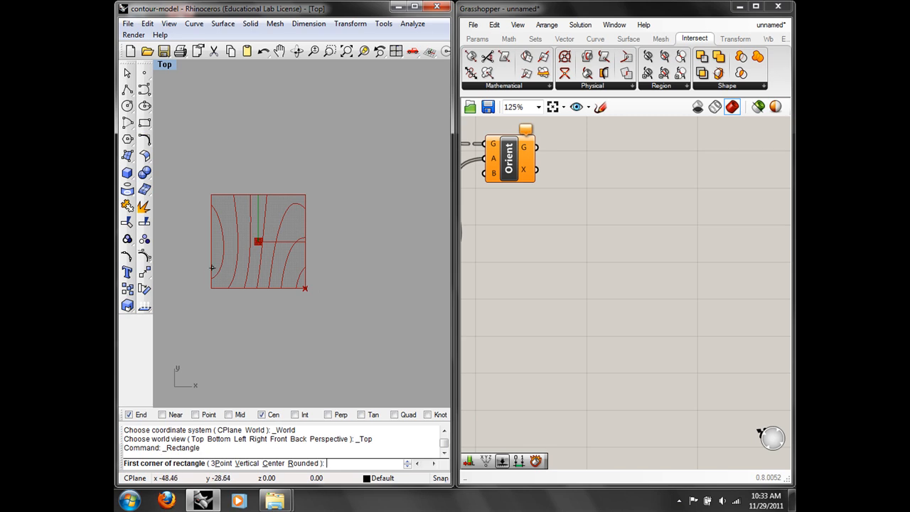
{"action": "type", "text": "Show"}
{"action": "key", "text": "Return"}
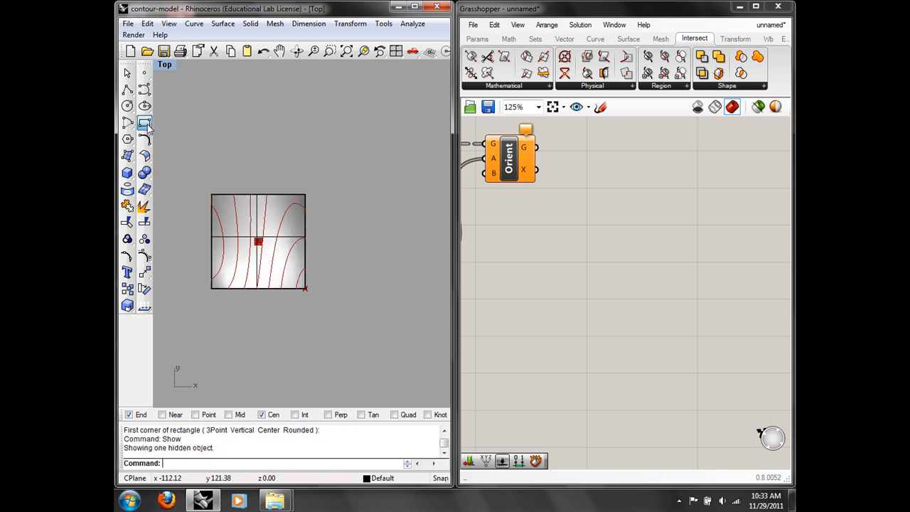
{"action": "left_click", "coordinate": [146, 125]}
{"action": "left_click", "coordinate": [211, 288]}
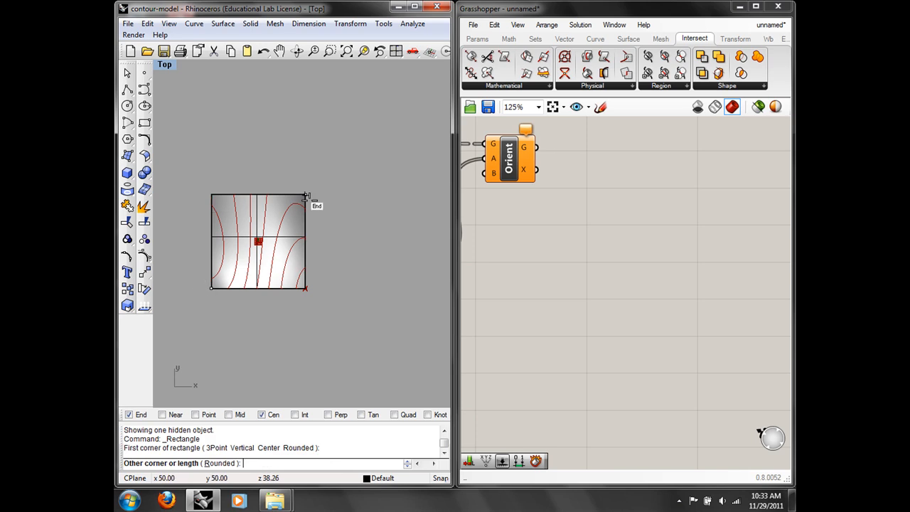
{"action": "left_click", "coordinate": [306, 195]}
Step: Hide the contoured surface and move the new square to the right of the block
{"action": "left_click", "coordinate": [306, 217]}
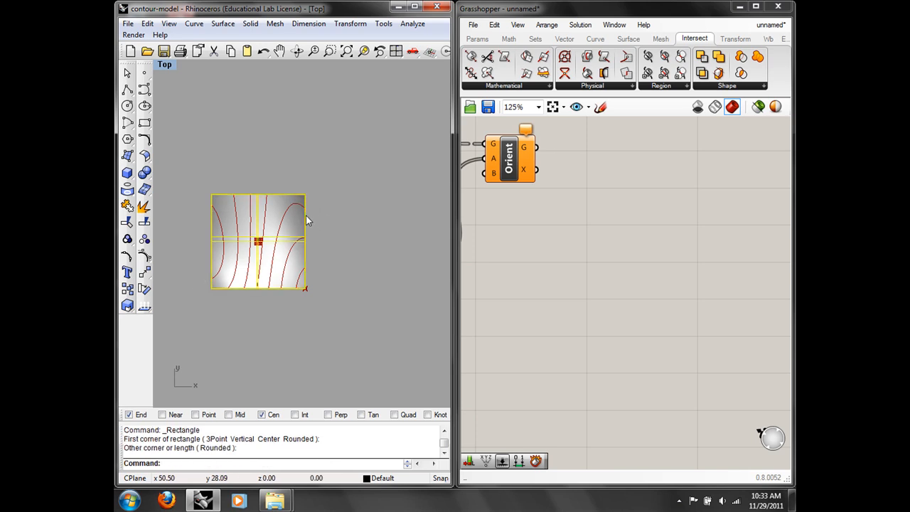
{"action": "type", "text": "Hide"}
{"action": "key", "text": "Return"}
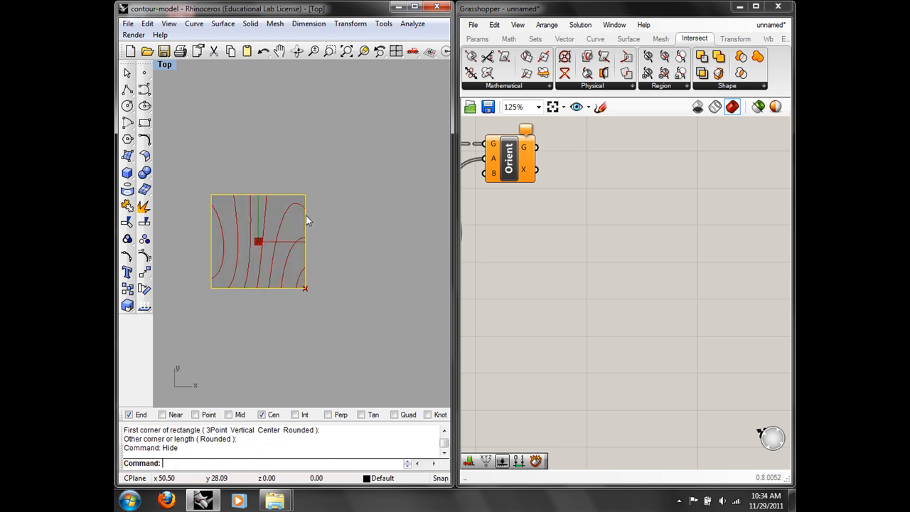
{"action": "type", "text": "Move"}
{"action": "key", "text": "Return"}
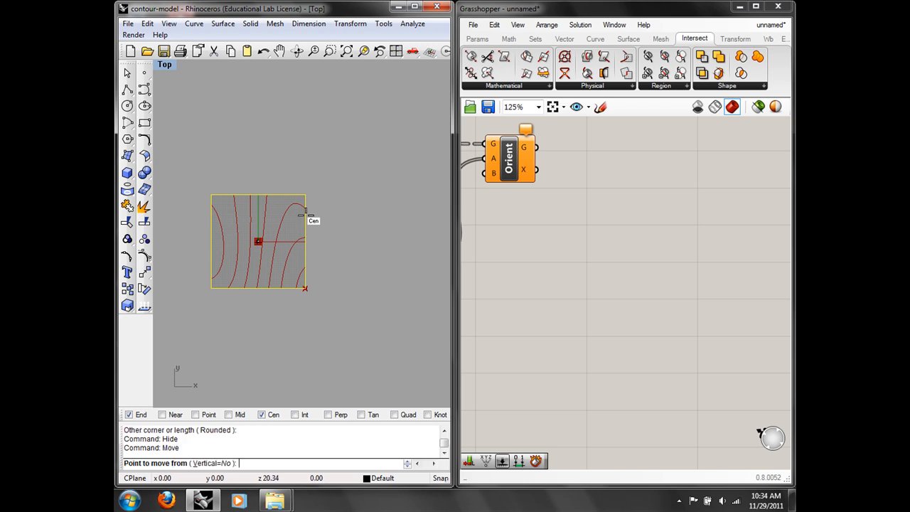
{"action": "left_click", "coordinate": [294, 313]}
{"action": "scroll", "coordinate": [375, 279], "scroll_direction": "down", "scroll_amount": 2}
{"action": "left_click", "coordinate": [401, 311], "text": "shift"}
{"action": "left_click", "coordinate": [433, 335]}
{"action": "right_click_drag", "start_coordinate": [432, 335], "coordinate": [406, 329]}
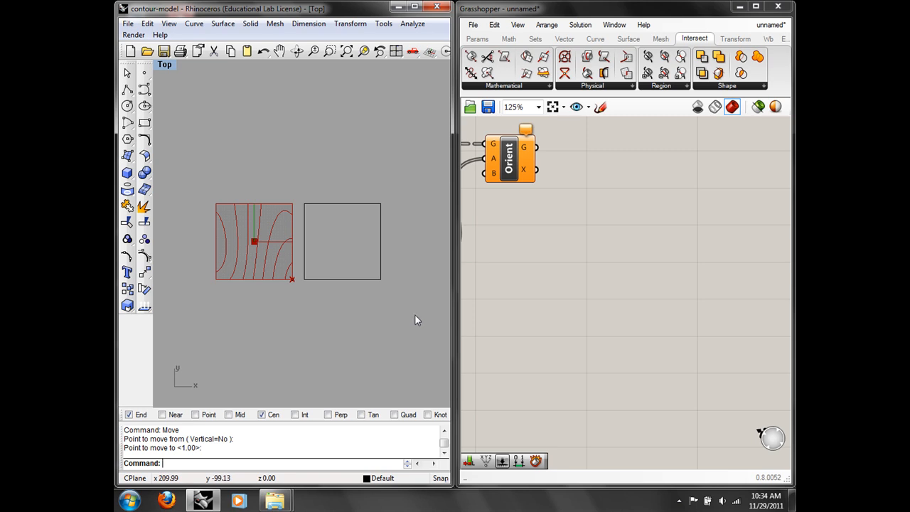
Step: Add a Curve parameter in Grasshopper and set it to the right-hand square
{"action": "right_click_drag", "start_coordinate": [540, 270], "coordinate": [719, 178]}
{"action": "double_click", "coordinate": [581, 279]}
{"action": "type", "text": "curve"}
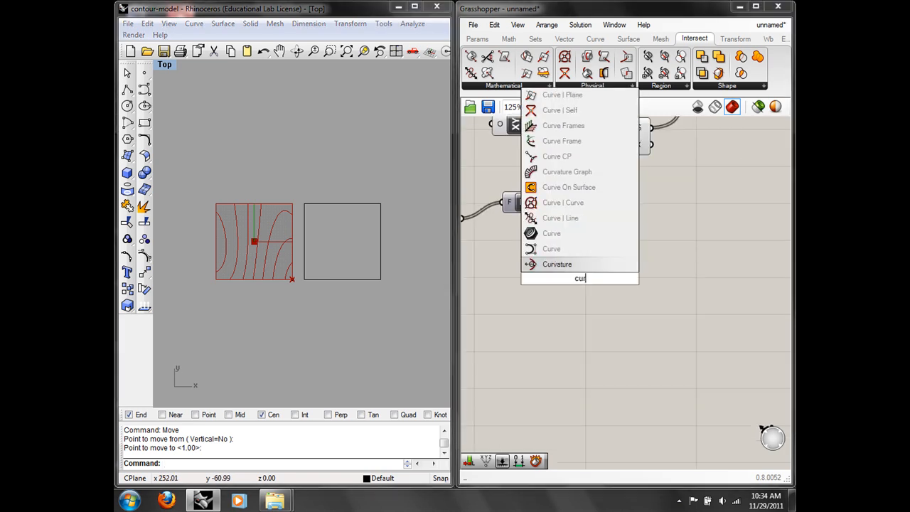
{"action": "key", "text": "Return"}
{"action": "right_click", "coordinate": [585, 281]}
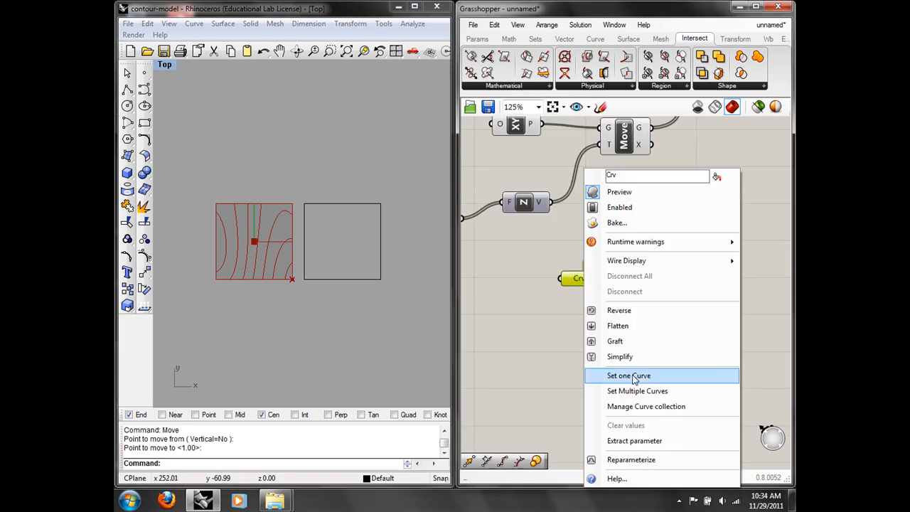
{"action": "left_click", "coordinate": [622, 375]}
{"action": "left_click", "coordinate": [350, 278]}
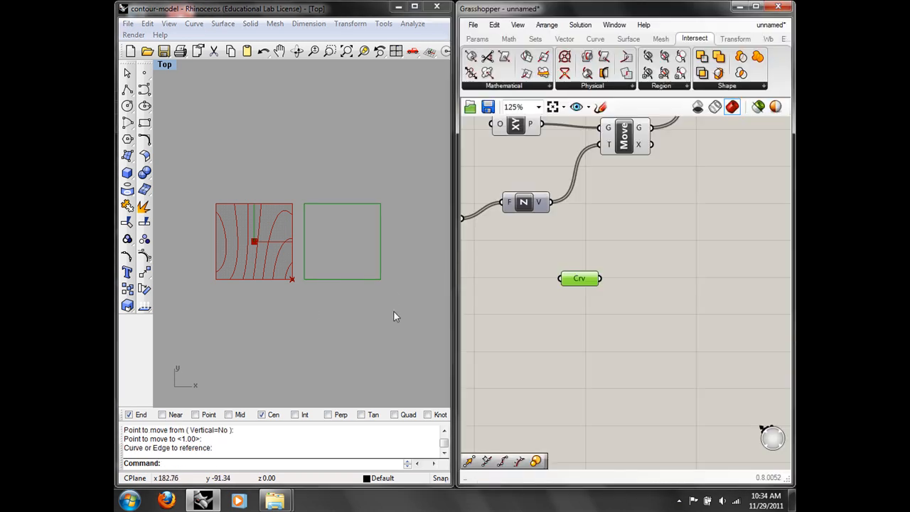
Step: Hide the referenced square in Rhino
{"action": "left_click_drag", "start_coordinate": [371, 320], "coordinate": [339, 270]}
{"action": "type", "text": "hide"}
{"action": "key", "text": "Return"}
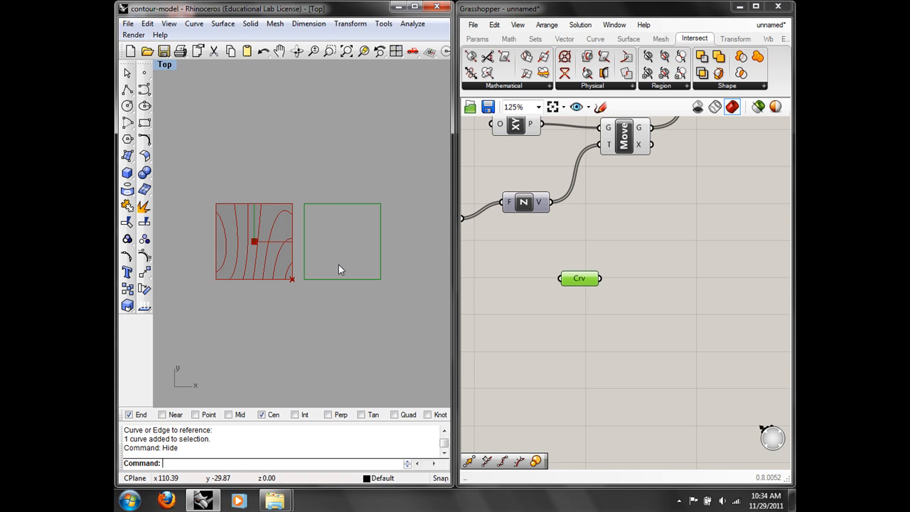
{"action": "right_click_drag", "start_coordinate": [688, 303], "coordinate": [597, 298]}
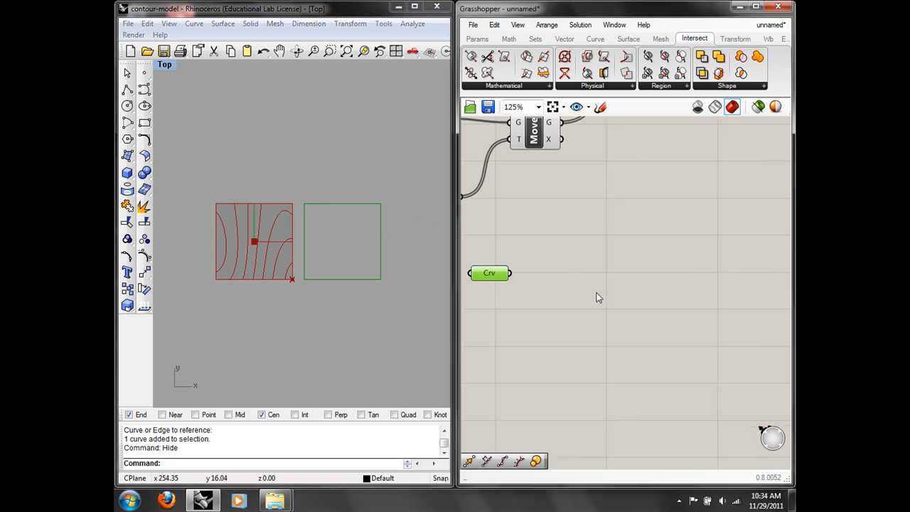
Step: Feed the square curve into a Move component translated by a Unit X vector
{"action": "double_click", "coordinate": [598, 295]}
{"action": "type", "text": "mov"}
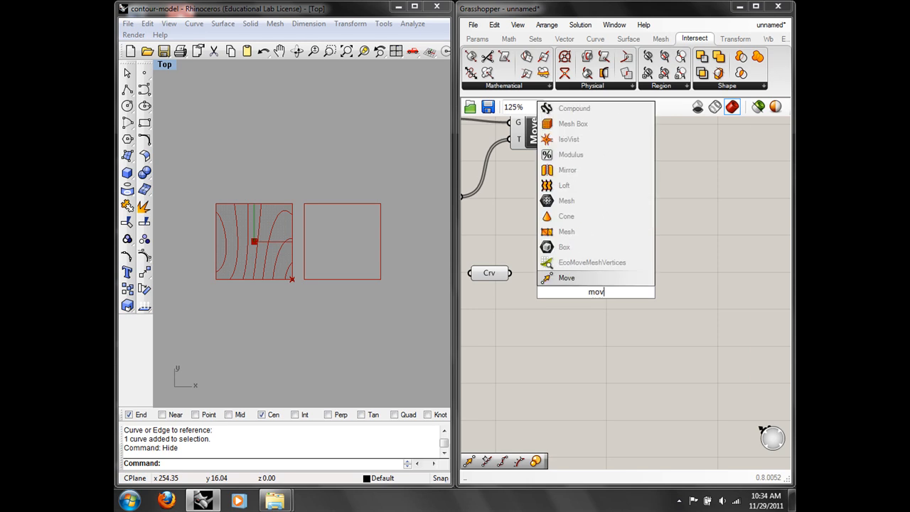
{"action": "left_click", "coordinate": [584, 279]}
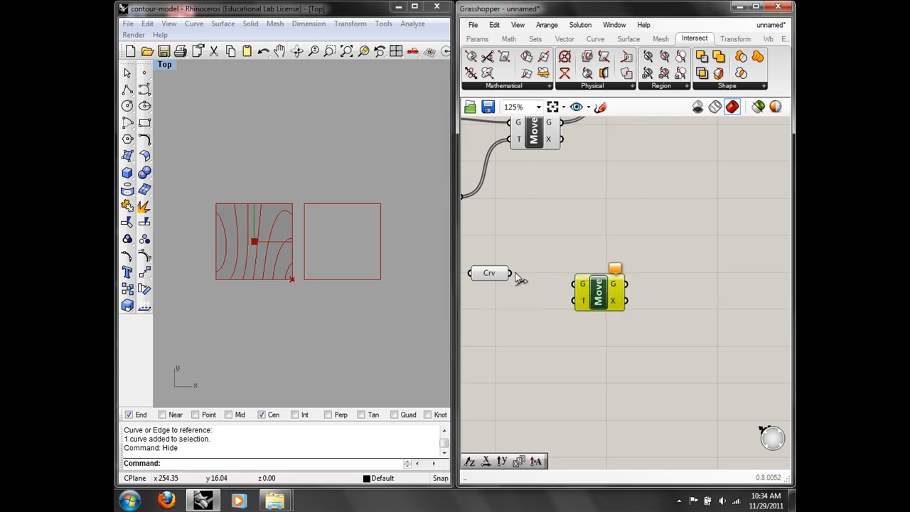
{"action": "left_click_drag", "start_coordinate": [516, 277], "coordinate": [576, 283]}
{"action": "double_click", "coordinate": [543, 328]}
{"action": "type", "text": "x"}
{"action": "left_click", "coordinate": [514, 313]}
{"action": "left_click_drag", "start_coordinate": [534, 325], "coordinate": [529, 348]}
{"action": "left_click_drag", "start_coordinate": [596, 308], "coordinate": [614, 295]}
{"action": "left_click_drag", "start_coordinate": [555, 349], "coordinate": [593, 286]}
{"action": "right_click_drag", "start_coordinate": [573, 354], "coordinate": [617, 336]}
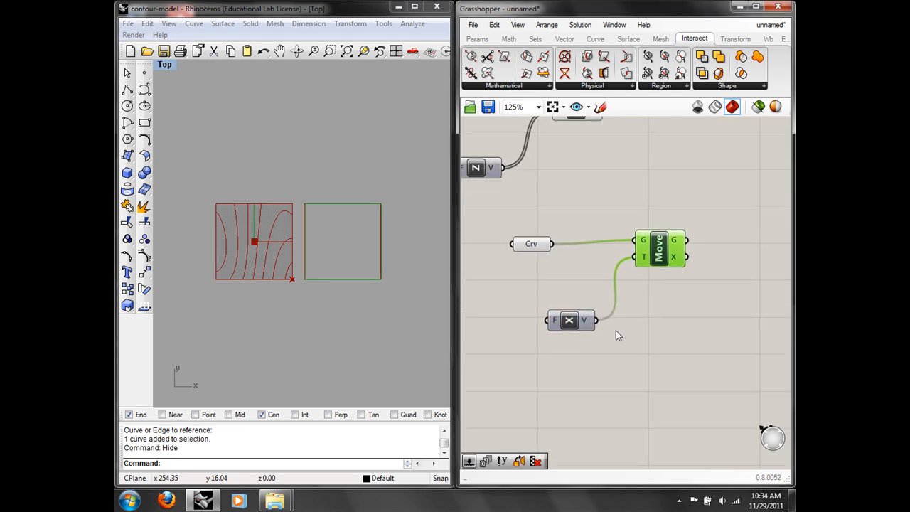
Step: Add a Series component feeding the Unit X factor
{"action": "double_click", "coordinate": [559, 377]}
{"action": "type", "text": "ser"}
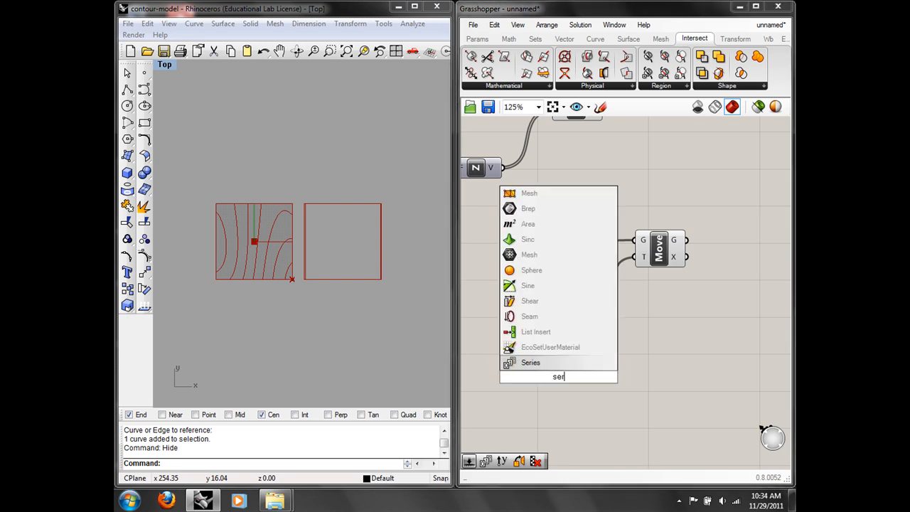
{"action": "left_click", "coordinate": [534, 363]}
{"action": "left_click_drag", "start_coordinate": [548, 384], "coordinate": [544, 336]}
{"action": "right_click_drag", "start_coordinate": [544, 335], "coordinate": [622, 309]}
{"action": "left_click_drag", "start_coordinate": [565, 318], "coordinate": [555, 303]}
{"action": "right_click_drag", "start_coordinate": [543, 363], "coordinate": [593, 341]}
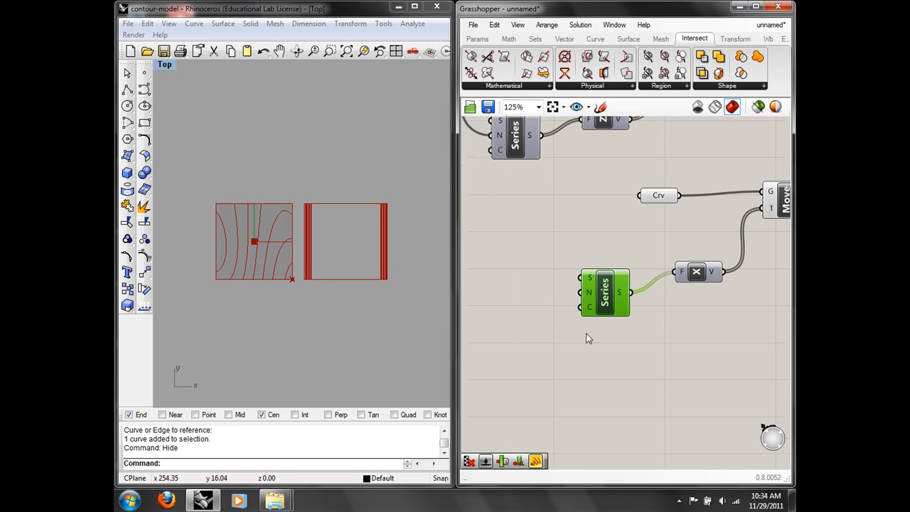
Step: Add a Number Slider with a maximum of 150
{"action": "double_click", "coordinate": [546, 321]}
{"action": "type", "text": "num"}
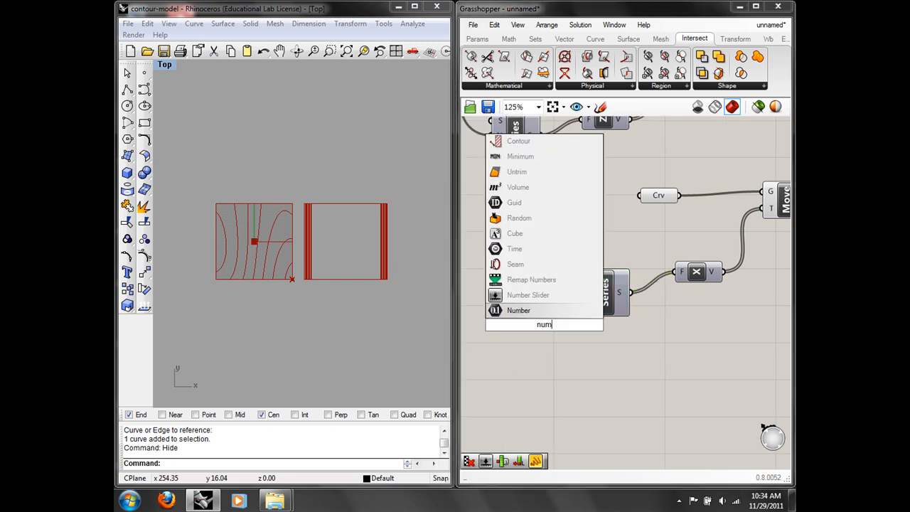
{"action": "left_click", "coordinate": [526, 295]}
{"action": "left_click_drag", "start_coordinate": [497, 322], "coordinate": [449, 321]}
{"action": "right_click", "coordinate": [478, 325]}
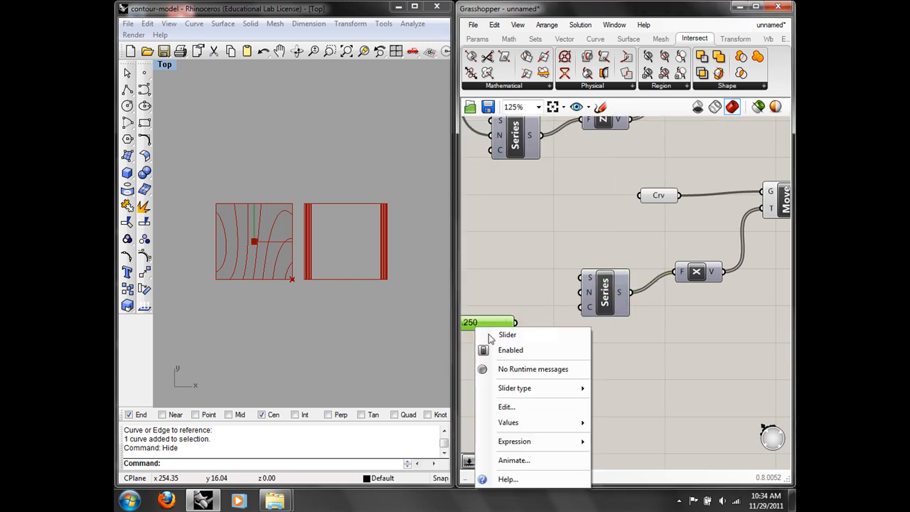
{"action": "left_click", "coordinate": [524, 407]}
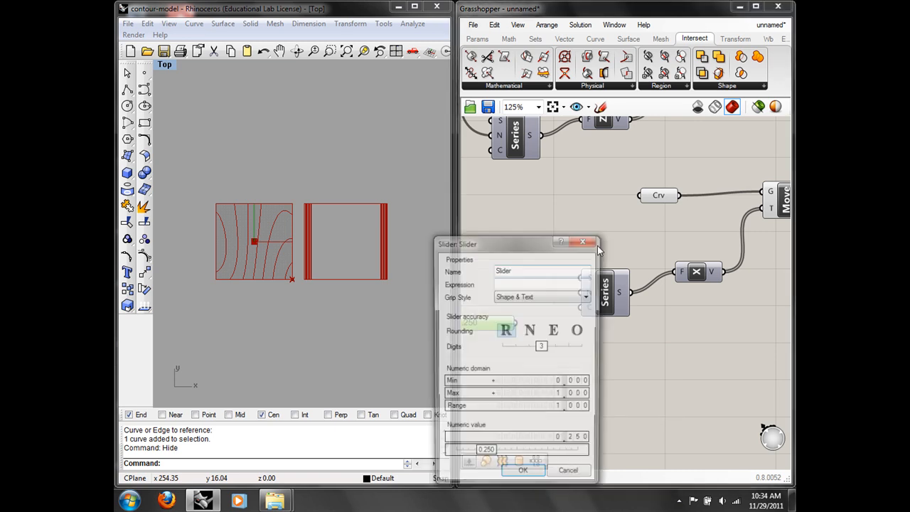
{"action": "double_click", "coordinate": [552, 395]}
{"action": "type", "text": "15"}
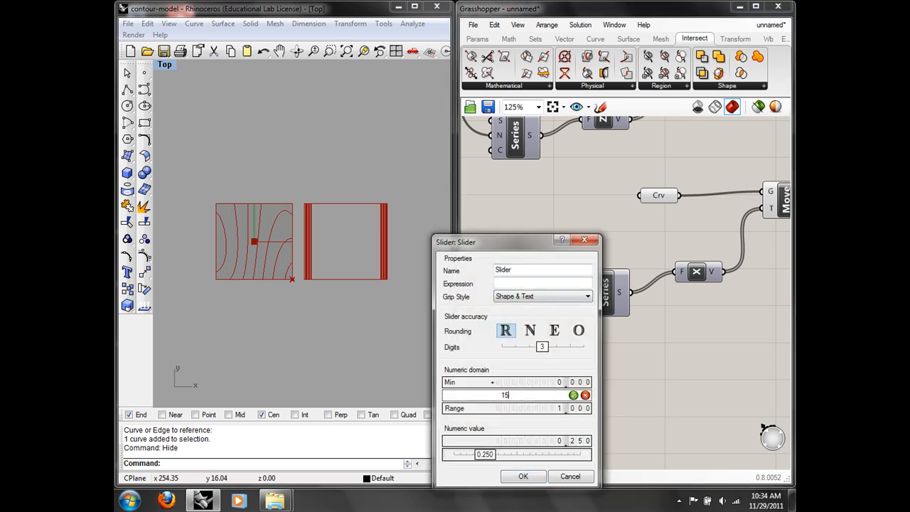
{"action": "left_click", "coordinate": [574, 396]}
{"action": "left_click", "coordinate": [537, 475]}
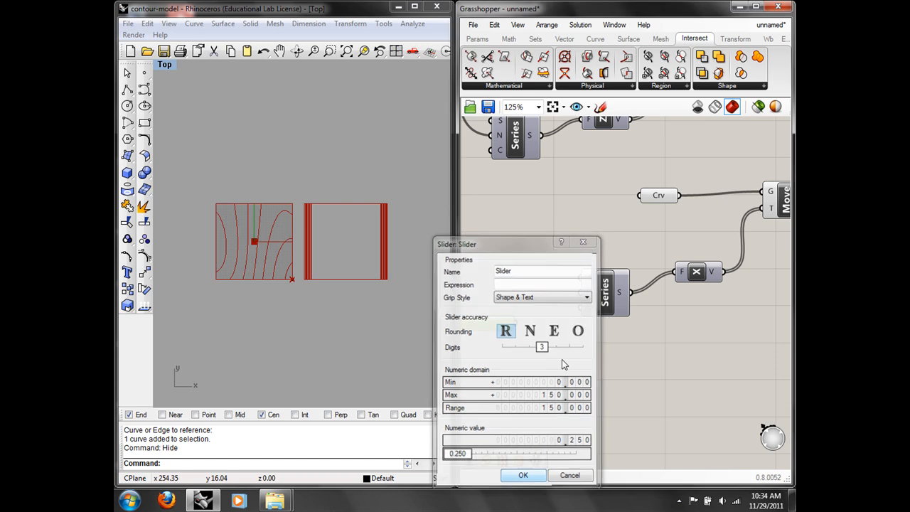
Step: Wire the slider to the Series step and set it to about 109.45 so squares sit side by side
{"action": "right_click_drag", "start_coordinate": [552, 350], "coordinate": [612, 357]}
{"action": "left_click_drag", "start_coordinate": [576, 330], "coordinate": [650, 299]}
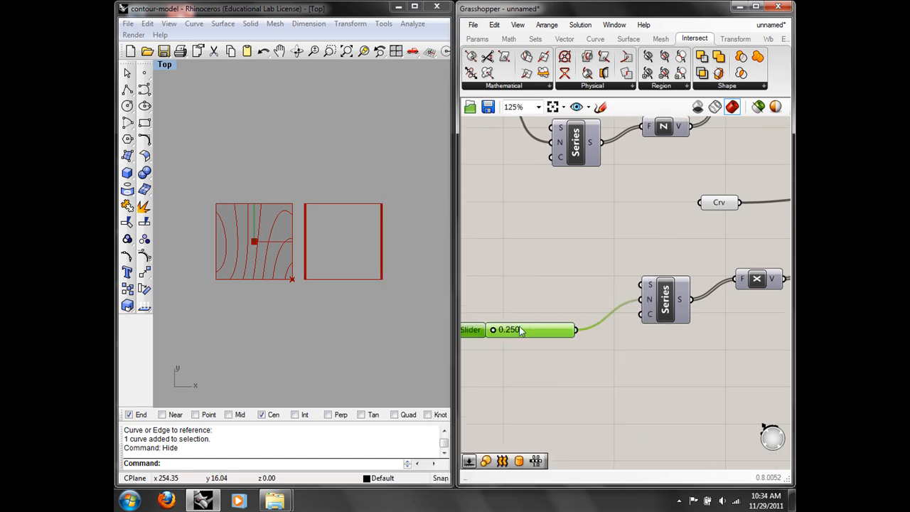
{"action": "left_click_drag", "start_coordinate": [496, 331], "coordinate": [552, 330]}
{"action": "right_click_drag", "start_coordinate": [421, 284], "coordinate": [308, 285]}
{"action": "scroll", "coordinate": [370, 284], "scroll_direction": "down", "scroll_amount": 12}
{"action": "scroll", "coordinate": [308, 288], "scroll_direction": "down", "scroll_amount": 8}
{"action": "scroll", "coordinate": [311, 292], "scroll_direction": "up", "scroll_amount": 9}
{"action": "scroll", "coordinate": [311, 292], "scroll_direction": "down", "scroll_amount": 1}
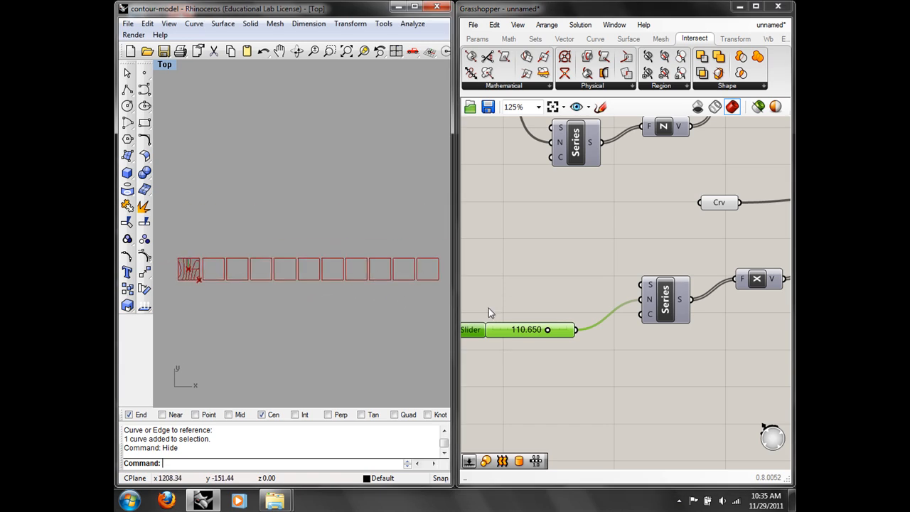
{"action": "mouse_move", "coordinate": [548, 330]}
{"action": "left_mouse_down"}
{"action": "mouse_move", "coordinate": [514, 327]}
{"action": "mouse_move", "coordinate": [565, 328]}
{"action": "mouse_move", "coordinate": [510, 320]}
{"action": "mouse_move", "coordinate": [583, 322]}
{"action": "mouse_move", "coordinate": [502, 315]}
{"action": "mouse_move", "coordinate": [549, 318]}
{"action": "left_mouse_up"}
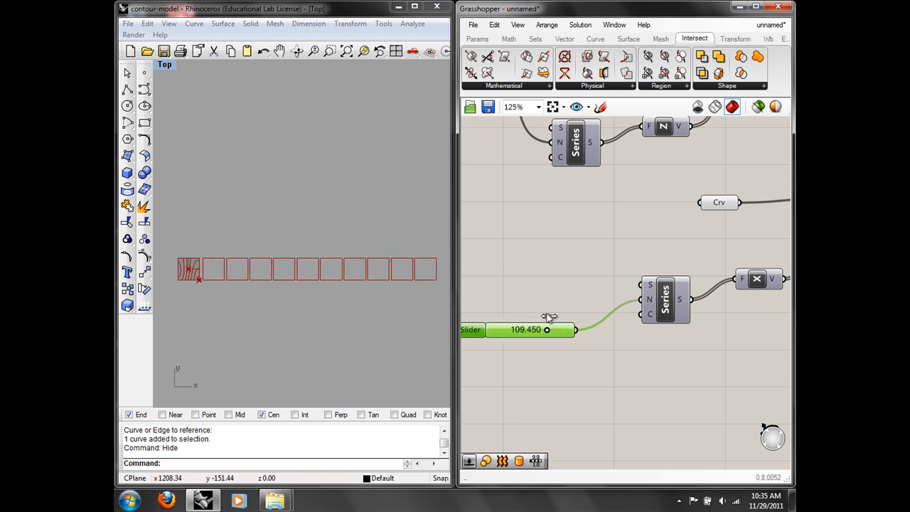
{"action": "scroll", "coordinate": [616, 280], "scroll_direction": "down", "scroll_amount": 2}
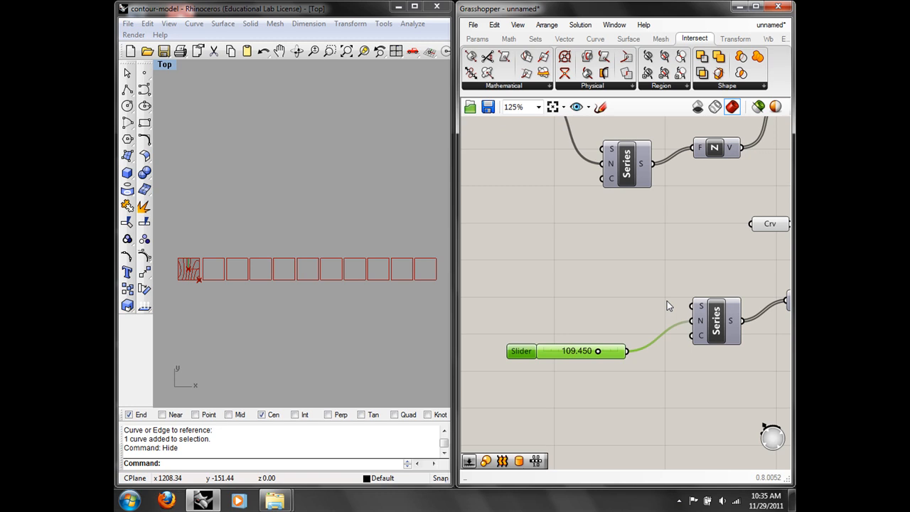
Step: Add another Number Slider with a maximum of 20
{"action": "double_click", "coordinate": [569, 270]}
{"action": "type", "text": "num"}
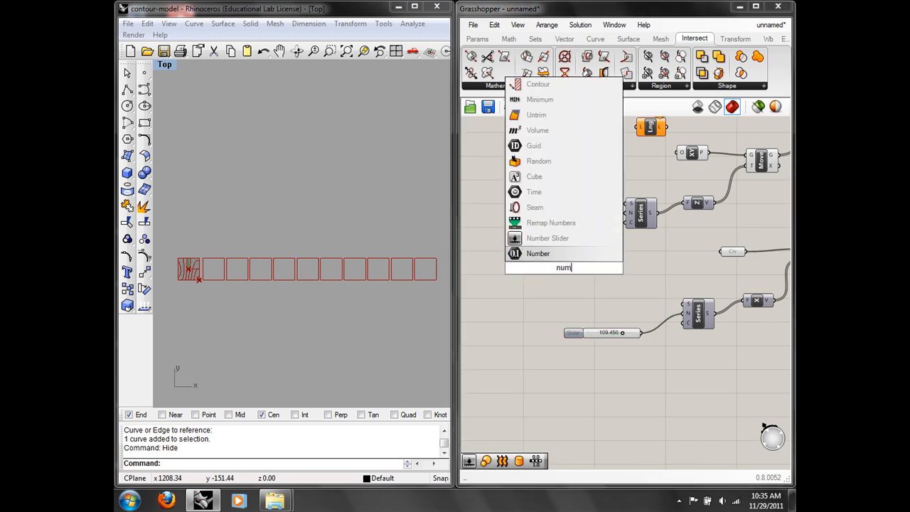
{"action": "left_click", "coordinate": [563, 241]}
{"action": "right_click", "coordinate": [573, 271]}
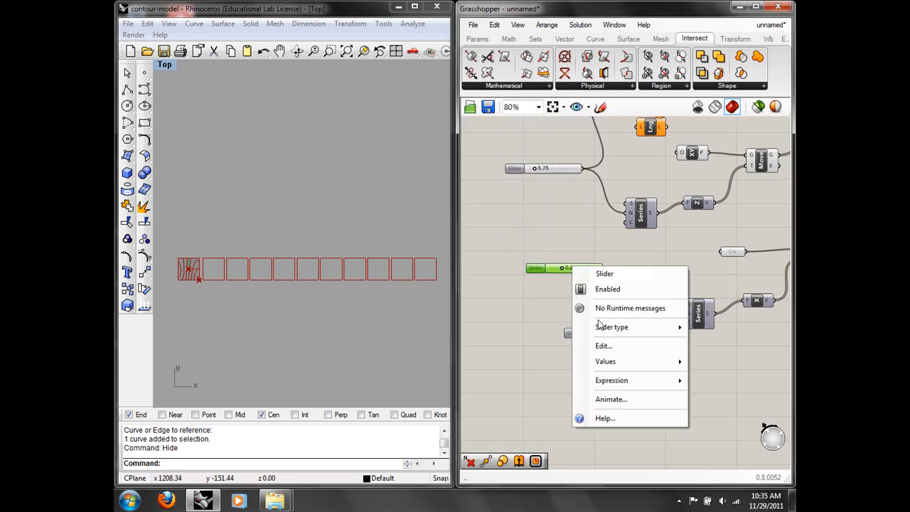
{"action": "left_click", "coordinate": [603, 345]}
{"action": "double_click", "coordinate": [657, 375]}
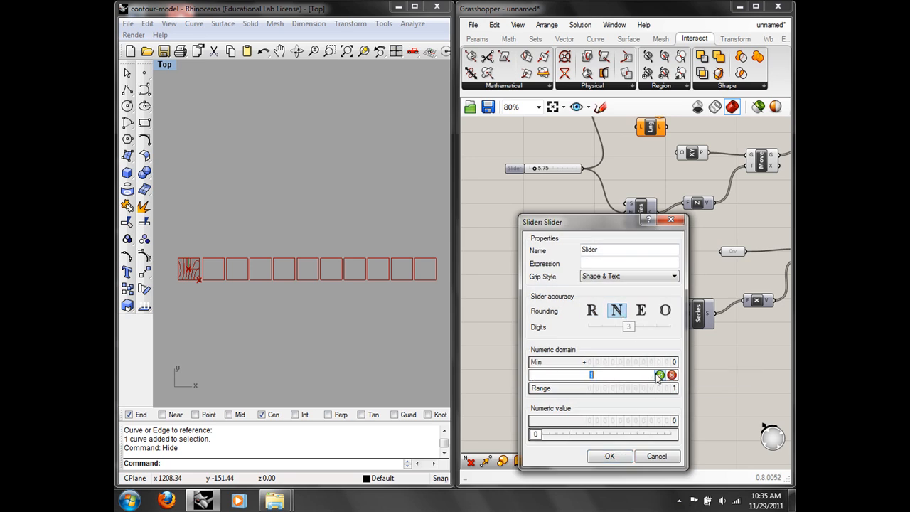
{"action": "type", "text": "20"}
{"action": "left_click", "coordinate": [660, 375]}
{"action": "left_click", "coordinate": [611, 457]}
Step: Connect the slider, set to 10, to the count of both Series components
{"action": "scroll", "coordinate": [563, 274], "scroll_direction": "up", "scroll_amount": 1}
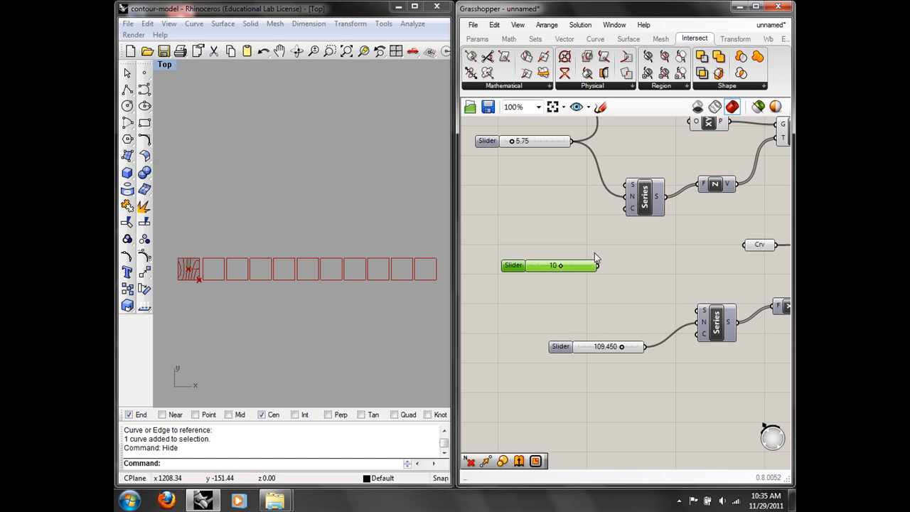
{"action": "left_click_drag", "start_coordinate": [598, 265], "coordinate": [630, 213]}
{"action": "left_click_drag", "start_coordinate": [600, 266], "coordinate": [699, 333]}
{"action": "right_click_drag", "start_coordinate": [760, 265], "coordinate": [654, 291]}
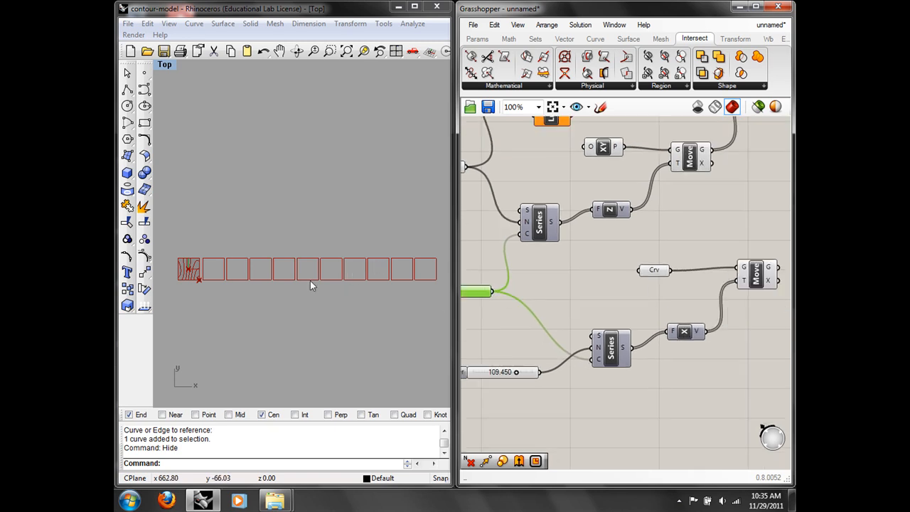
{"action": "left_click", "coordinate": [164, 65]}
Step: Feed the lower Move's arrayed sheets into Orient's B input
{"action": "mouse_move", "coordinate": [187, 210]}
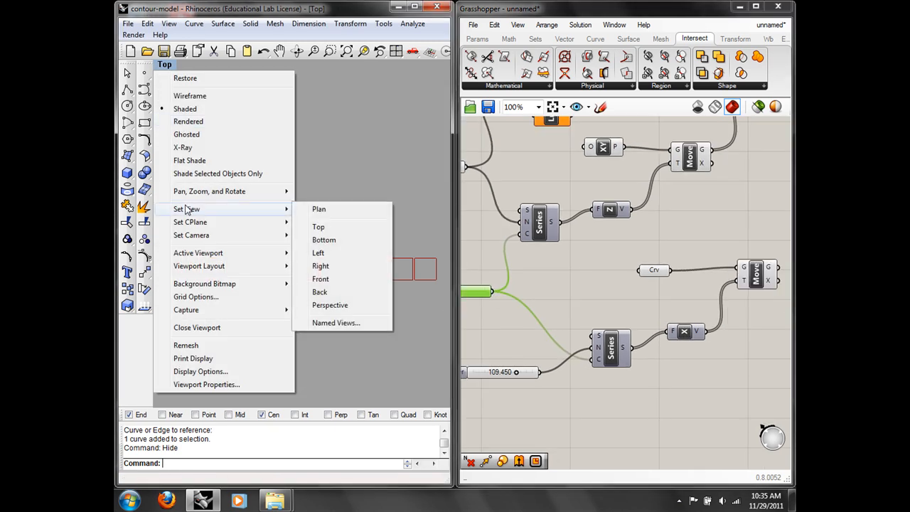
{"action": "left_click", "coordinate": [614, 293]}
{"action": "right_click_drag", "start_coordinate": [617, 295], "coordinate": [558, 291]}
{"action": "left_click", "coordinate": [711, 275]}
{"action": "right_click_drag", "start_coordinate": [722, 189], "coordinate": [654, 246]}
{"action": "left_click", "coordinate": [666, 286]}
{"action": "right_click_drag", "start_coordinate": [664, 305], "coordinate": [657, 347]}
{"action": "left_click_drag", "start_coordinate": [649, 367], "coordinate": [629, 175]}
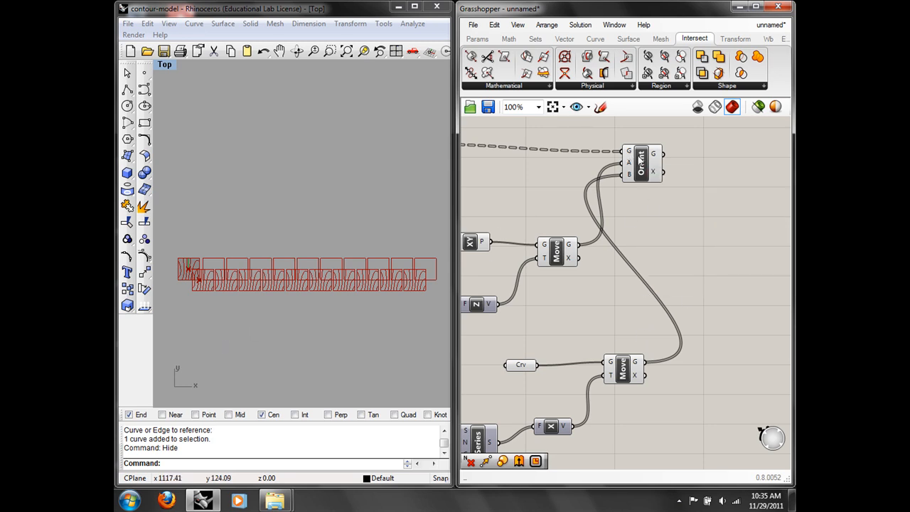
Step: Flatten the contour curves going into Orient's G input
{"action": "right_click", "coordinate": [630, 156]}
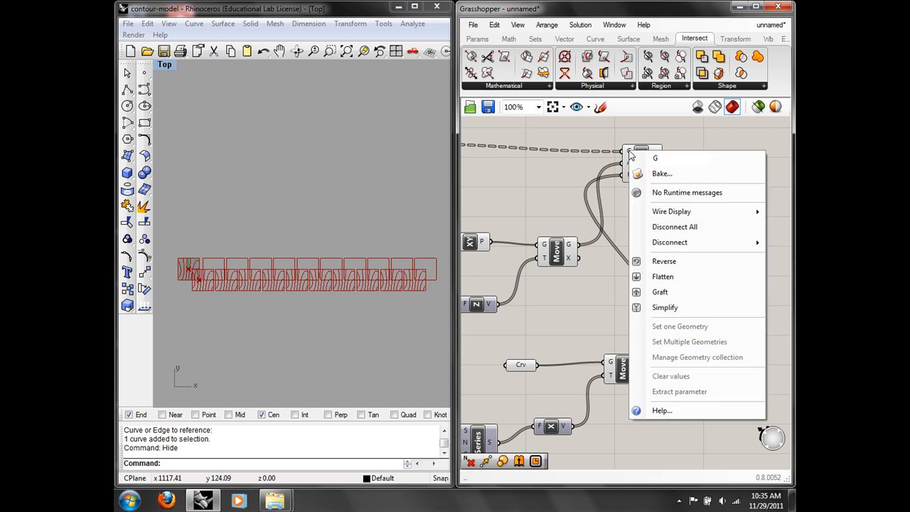
{"action": "left_click", "coordinate": [662, 276]}
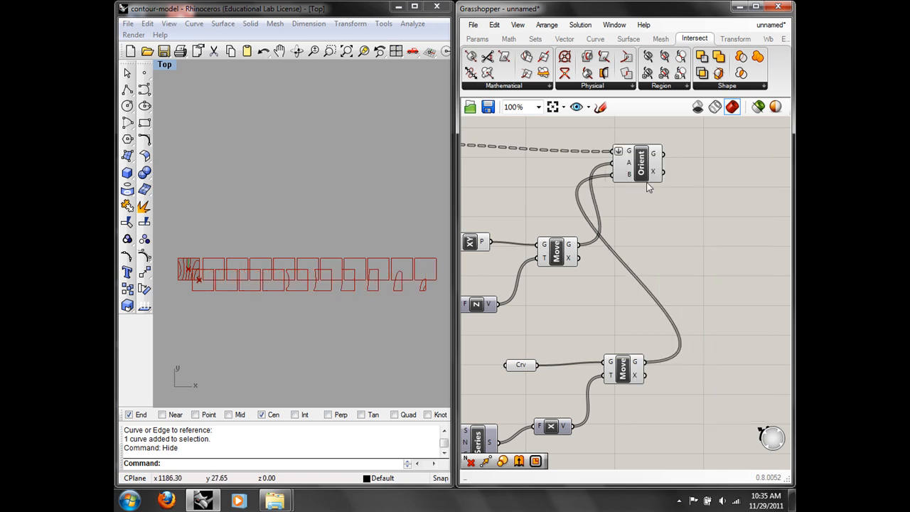
{"action": "left_click", "coordinate": [641, 169]}
{"action": "left_click", "coordinate": [585, 258]}
Step: Turn off the preview of the lower Move component that makes the sheets
{"action": "left_click", "coordinate": [561, 260]}
{"action": "left_click", "coordinate": [621, 368]}
{"action": "right_click", "coordinate": [622, 367]}
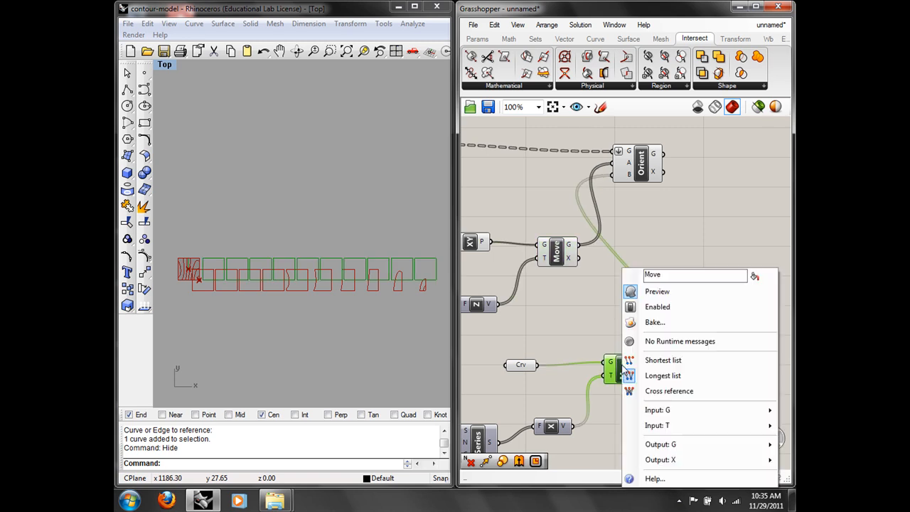
{"action": "left_click", "coordinate": [653, 291]}
Step: Raise the shared count slider to 11 and switch the viewport to Perspective
{"action": "right_click_drag", "start_coordinate": [315, 297], "coordinate": [287, 298]}
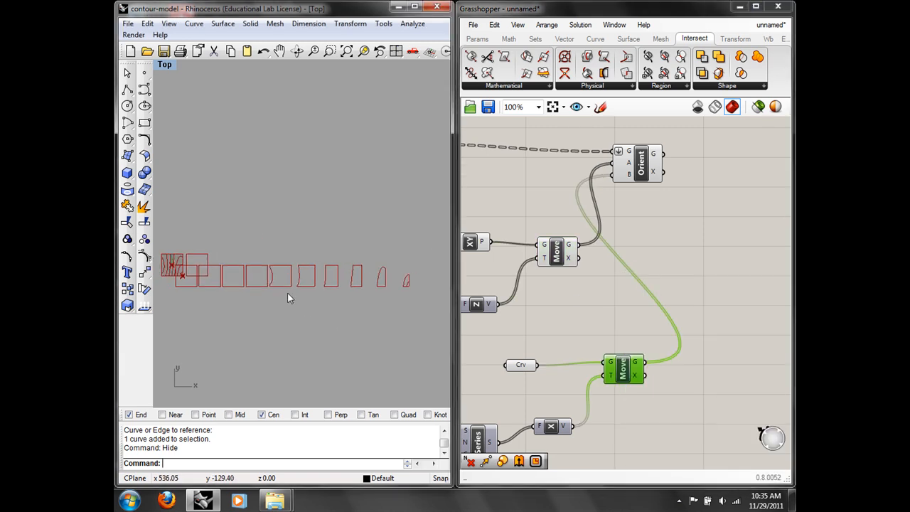
{"action": "mouse_move", "coordinate": [538, 330]}
{"action": "right_mouse_down"}
{"action": "mouse_move", "coordinate": [690, 306]}
{"action": "mouse_move", "coordinate": [613, 322]}
{"action": "right_mouse_up"}
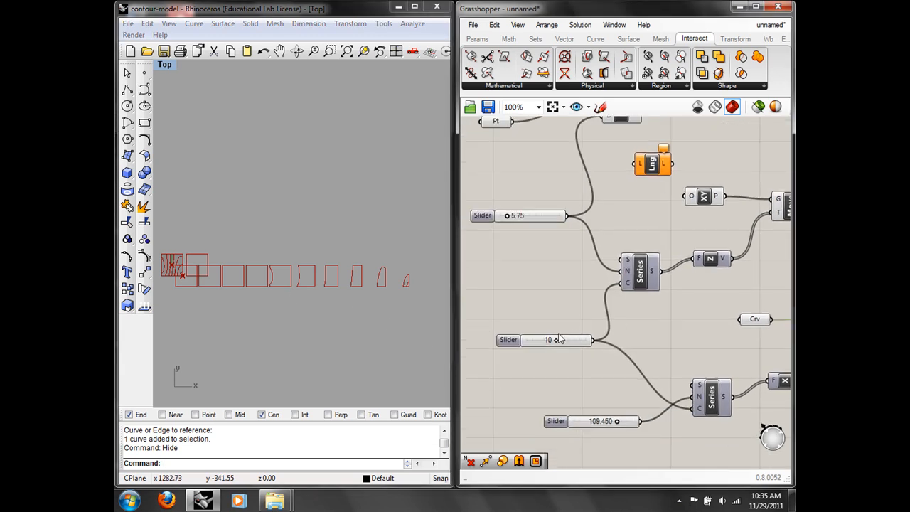
{"action": "left_click_drag", "start_coordinate": [557, 343], "coordinate": [560, 340]}
{"action": "left_click", "coordinate": [165, 64]}
{"action": "mouse_move", "coordinate": [197, 211]}
{"action": "left_click", "coordinate": [333, 302]}
Step: Orbit the Perspective view to inspect the oriented contour sections in 3-D
{"action": "right_click_drag", "start_coordinate": [272, 301], "coordinate": [213, 315]}
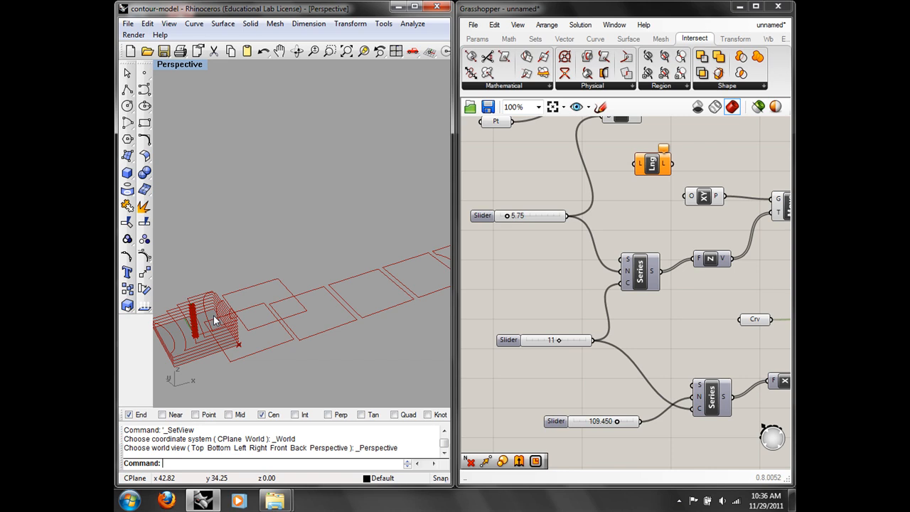
{"action": "right_click_drag", "start_coordinate": [411, 253], "coordinate": [282, 290]}
{"action": "scroll", "coordinate": [354, 287], "scroll_direction": "down", "scroll_amount": 8}
{"action": "scroll", "coordinate": [352, 303], "scroll_direction": "up", "scroll_amount": 9}
{"action": "scroll", "coordinate": [282, 290], "scroll_direction": "down", "scroll_amount": 5}
Step: Drag the contour-spacing slider through values like 8.25, leaving it at 6.25
{"action": "right_click_drag", "start_coordinate": [522, 267], "coordinate": [577, 348]}
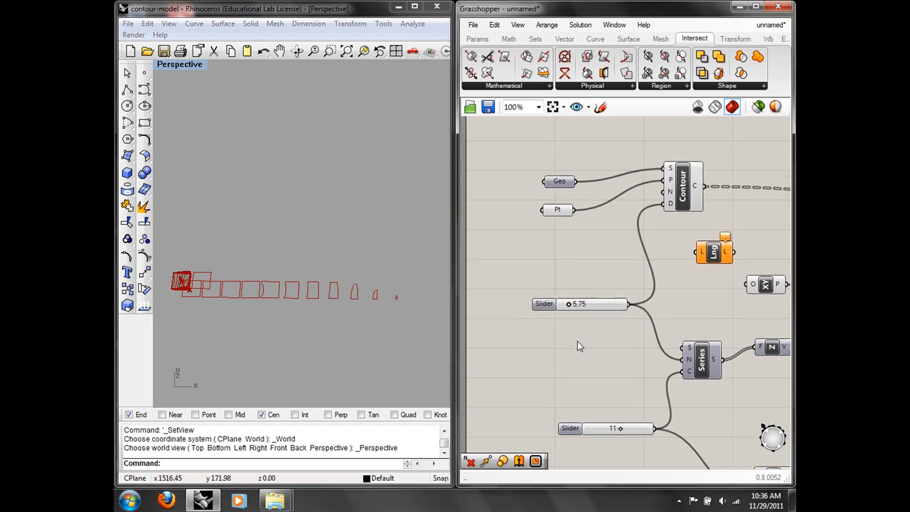
{"action": "mouse_move", "coordinate": [570, 304]}
{"action": "left_mouse_down"}
{"action": "mouse_move", "coordinate": [588, 305]}
{"action": "mouse_move", "coordinate": [563, 305]}
{"action": "mouse_move", "coordinate": [587, 305]}
{"action": "mouse_move", "coordinate": [573, 307]}
{"action": "left_mouse_up"}
{"action": "right_click_drag", "start_coordinate": [719, 273], "coordinate": [646, 245]}
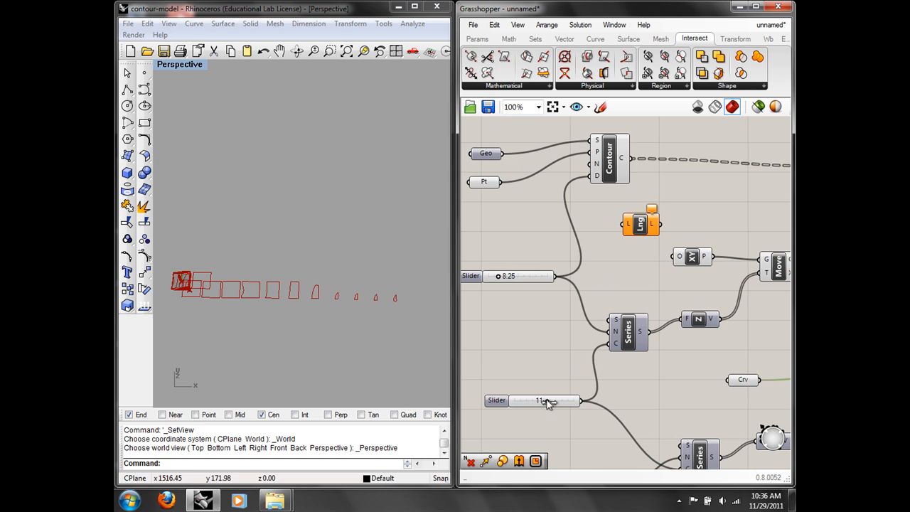
{"action": "right_click_drag", "start_coordinate": [582, 402], "coordinate": [573, 319]}
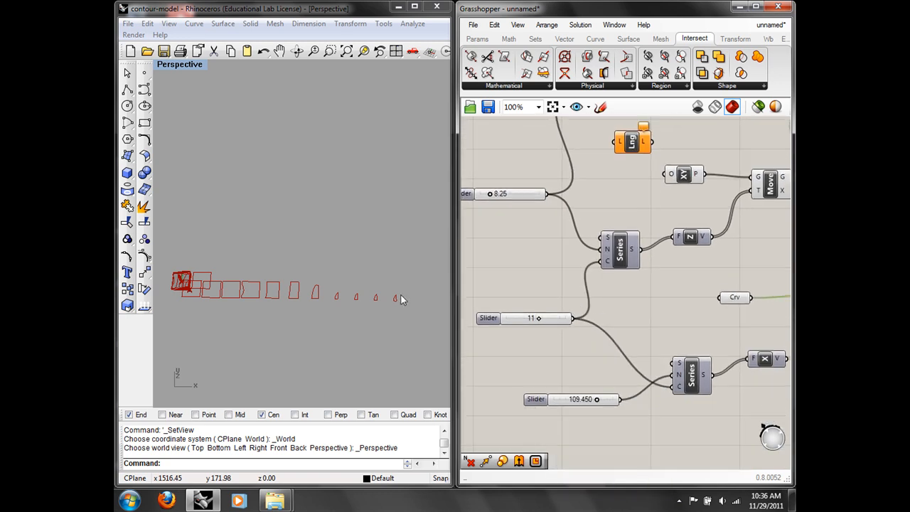
{"action": "right_click_drag", "start_coordinate": [577, 249], "coordinate": [585, 274]}
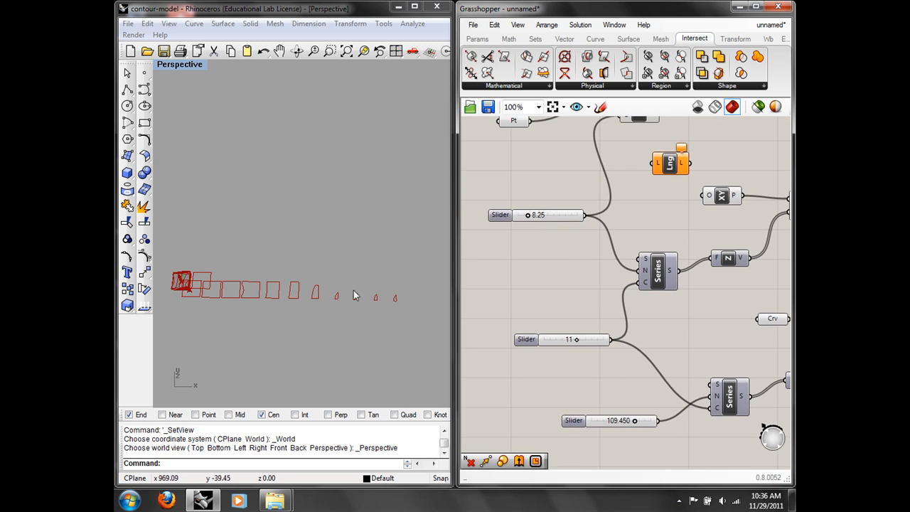
{"action": "right_click_drag", "start_coordinate": [236, 308], "coordinate": [260, 260]}
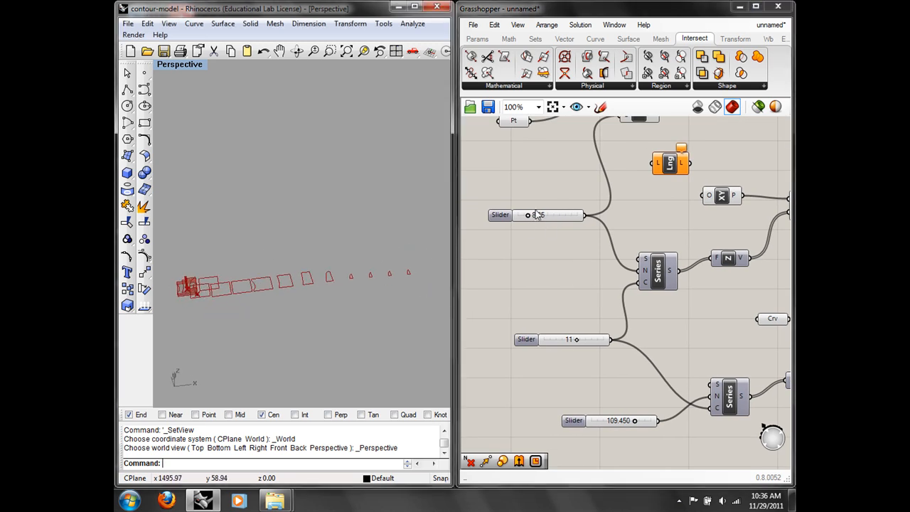
{"action": "left_click_drag", "start_coordinate": [528, 218], "coordinate": [525, 216]}
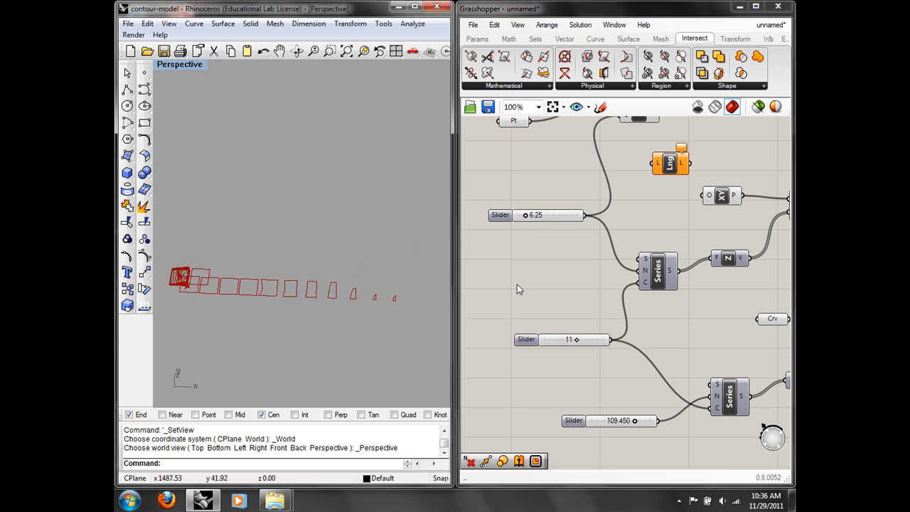
{"action": "scroll", "coordinate": [461, 287], "scroll_direction": "down", "scroll_amount": 2}
{"action": "right_click_drag", "start_coordinate": [690, 265], "coordinate": [396, 274]}
{"action": "right_click_drag", "start_coordinate": [534, 281], "coordinate": [659, 261]}
Step: Add an Area component fed by the oriented contour curves, then inspect the row of outlines
{"action": "double_click", "coordinate": [660, 260]}
{"action": "type", "text": "are"}
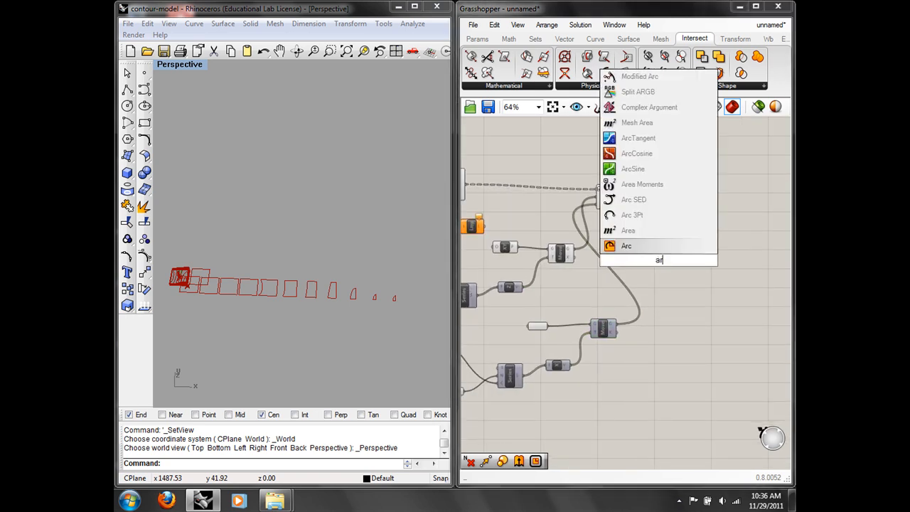
{"action": "key", "text": "Return"}
{"action": "scroll", "coordinate": [649, 265], "scroll_direction": "up", "scroll_amount": 3}
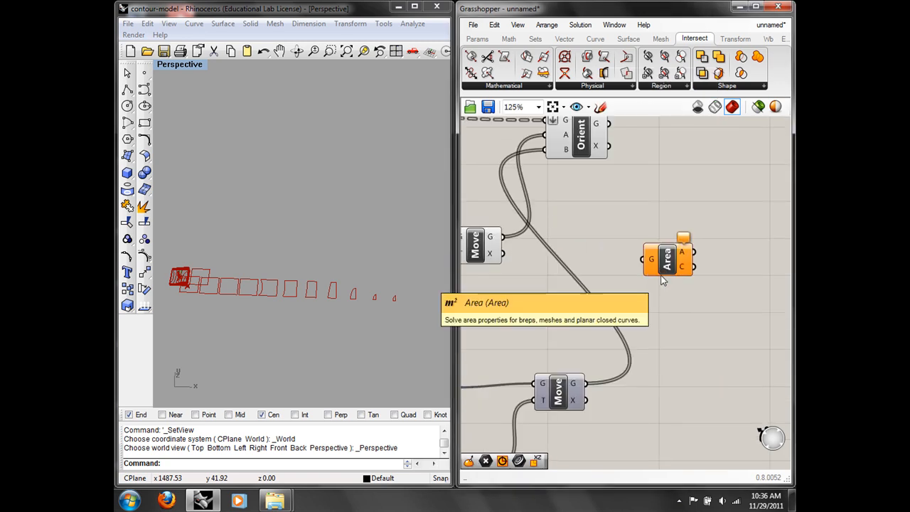
{"action": "right_click_drag", "start_coordinate": [661, 195], "coordinate": [668, 210]}
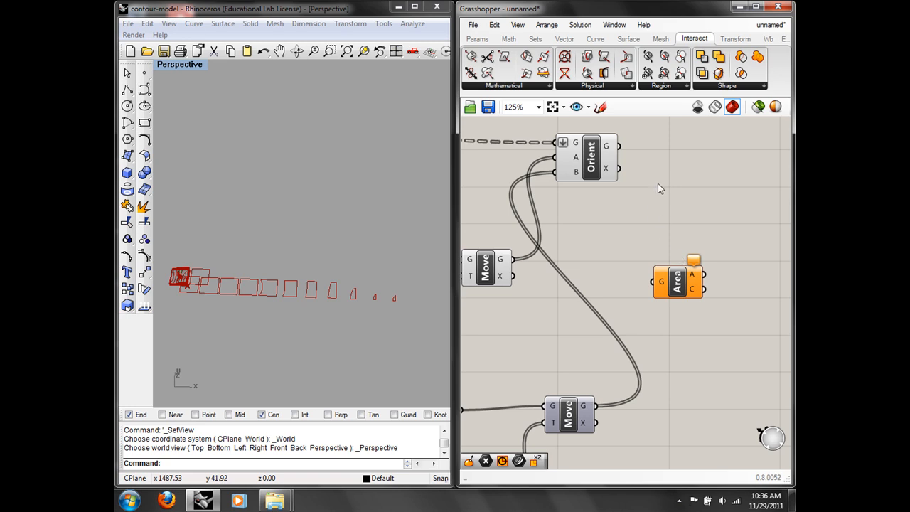
{"action": "mouse_move", "coordinate": [657, 184]}
{"action": "right_mouse_down"}
{"action": "mouse_move", "coordinate": [672, 166]}
{"action": "mouse_move", "coordinate": [659, 181]}
{"action": "right_mouse_up"}
{"action": "left_click_drag", "start_coordinate": [622, 154], "coordinate": [655, 290]}
{"action": "scroll", "coordinate": [255, 287], "scroll_direction": "up", "scroll_amount": 8}
{"action": "right_click_drag", "start_coordinate": [250, 293], "coordinate": [283, 329], "text": "shift"}
{"action": "right_click_drag", "start_coordinate": [370, 361], "coordinate": [234, 294], "text": "shift"}
{"action": "right_click_drag", "start_coordinate": [362, 294], "coordinate": [277, 291], "text": "shift"}
{"action": "right_click_drag", "start_coordinate": [428, 287], "coordinate": [341, 285], "text": "shift"}
{"action": "scroll", "coordinate": [394, 287], "scroll_direction": "up", "scroll_amount": 6}
Step: Place a Text Tag component and wire the Area centroids into its location input
{"action": "right_click_drag", "start_coordinate": [733, 212], "coordinate": [669, 226]}
{"action": "double_click", "coordinate": [669, 227]}
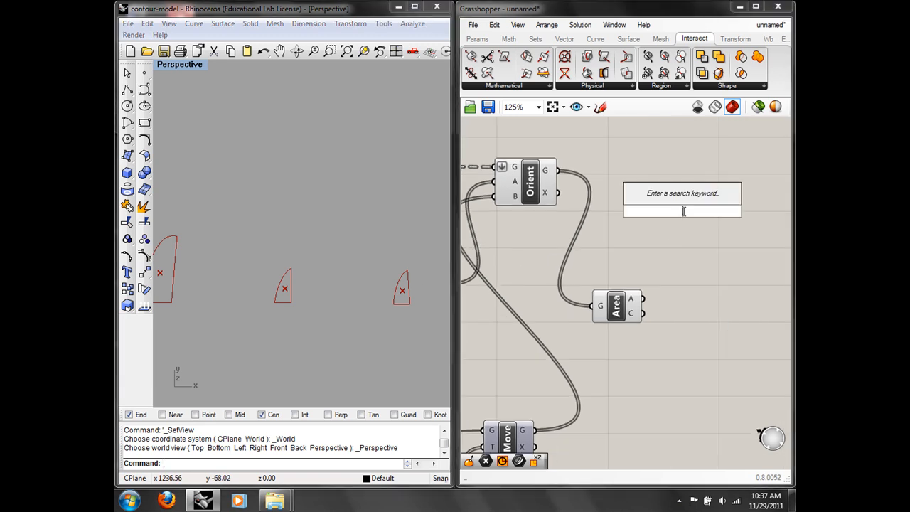
{"action": "left_click", "coordinate": [594, 39]}
{"action": "left_click", "coordinate": [567, 39]}
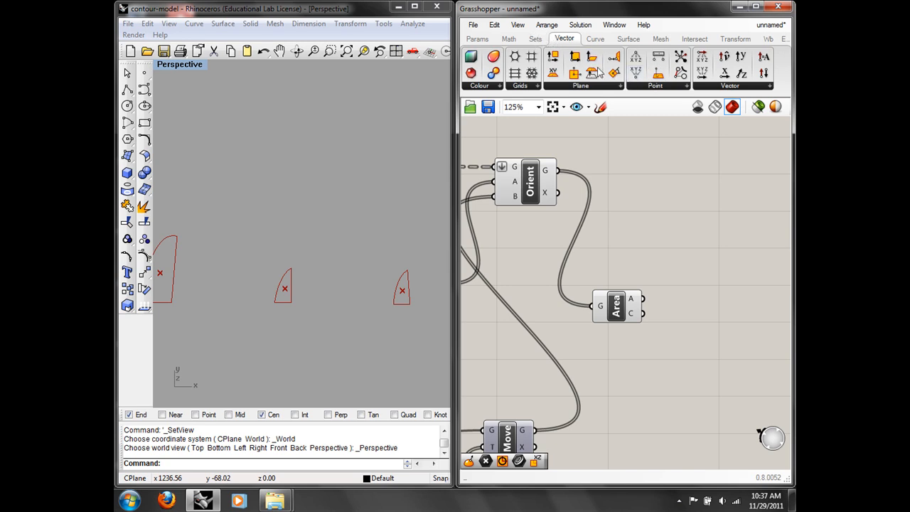
{"action": "left_click", "coordinate": [649, 87]}
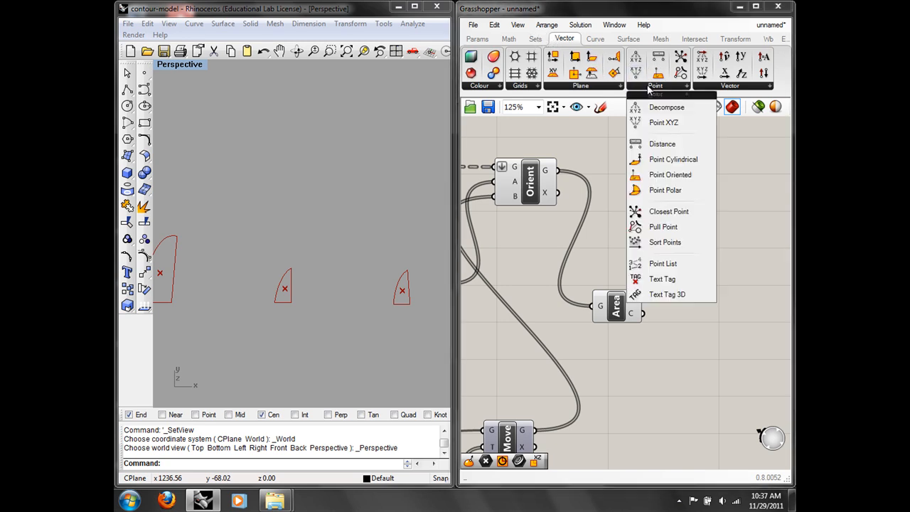
{"action": "left_click", "coordinate": [681, 278]}
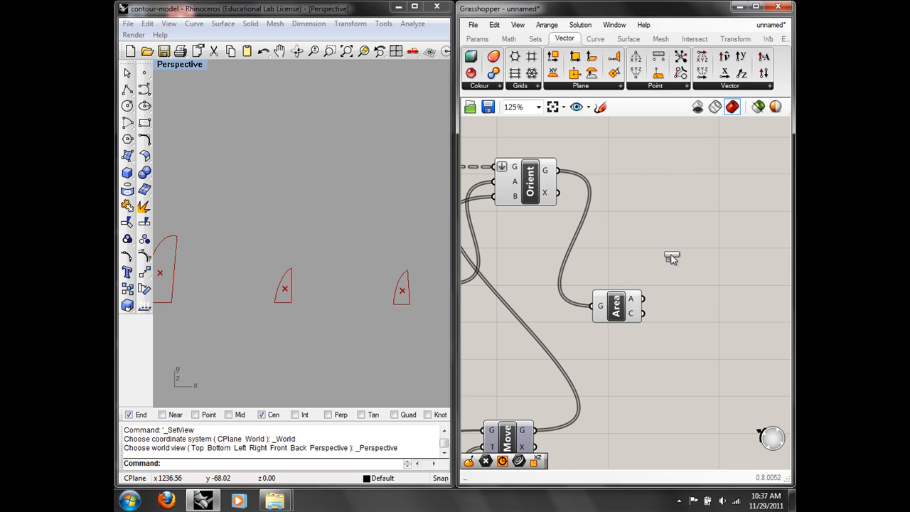
{"action": "left_click", "coordinate": [695, 241]}
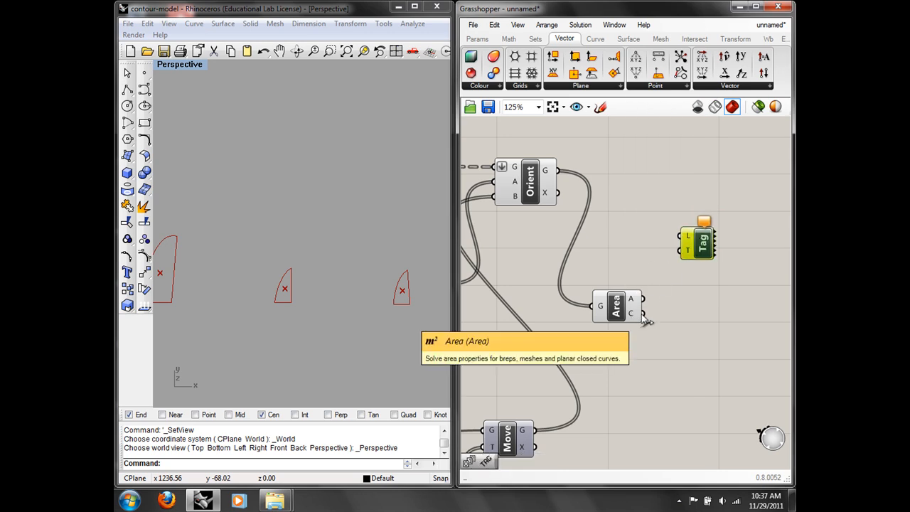
{"action": "left_click_drag", "start_coordinate": [644, 313], "coordinate": [677, 239]}
Step: Add a Series component and convert its numbers through an Integer parameter
{"action": "right_click_drag", "start_coordinate": [644, 172], "coordinate": [659, 208]}
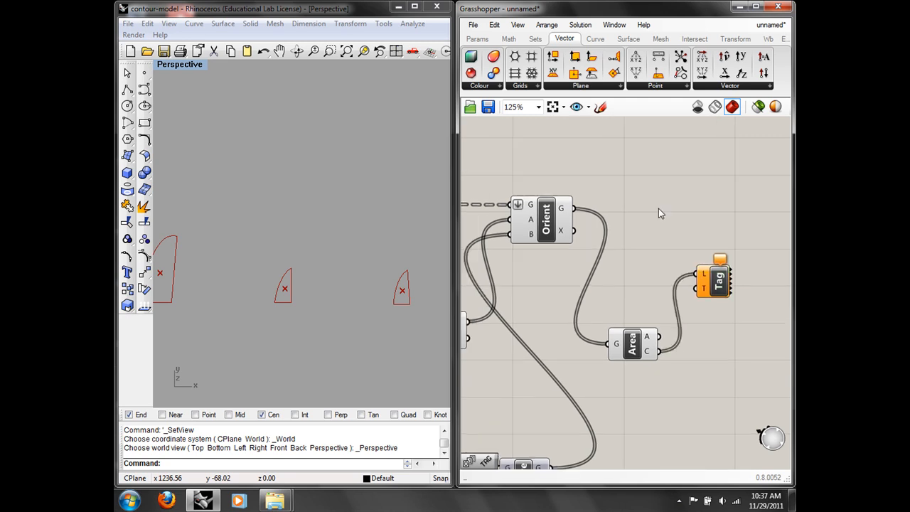
{"action": "double_click", "coordinate": [658, 209]}
{"action": "type", "text": "ser"}
{"action": "left_click", "coordinate": [630, 193]}
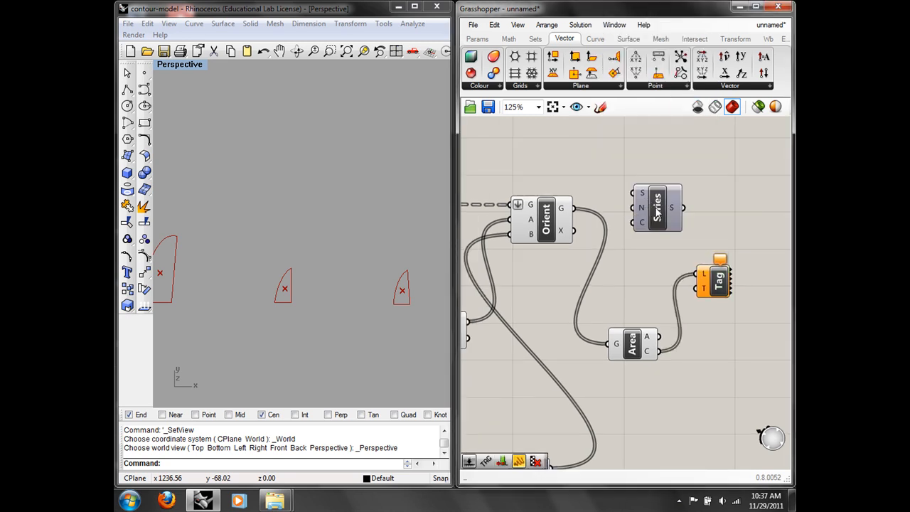
{"action": "double_click", "coordinate": [687, 208]}
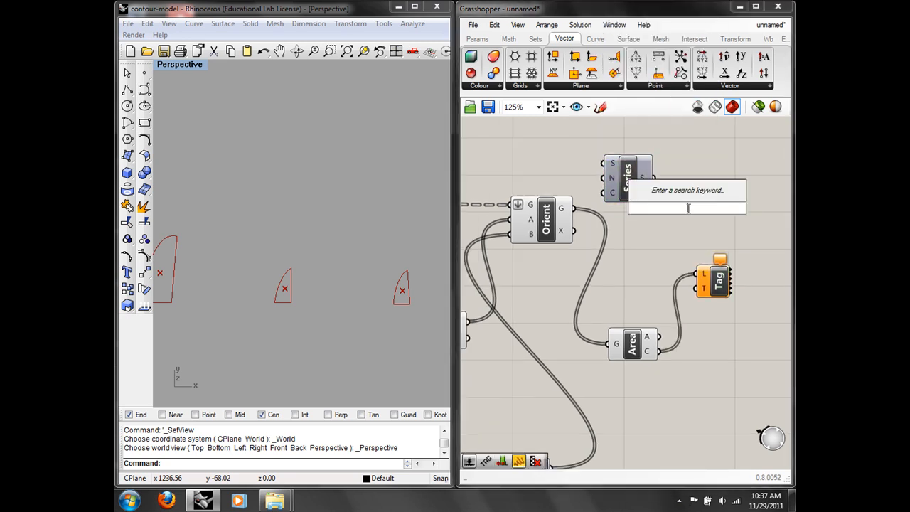
{"action": "type", "text": "in"}
{"action": "left_click", "coordinate": [659, 163]}
{"action": "left_click_drag", "start_coordinate": [654, 178], "coordinate": [668, 207]}
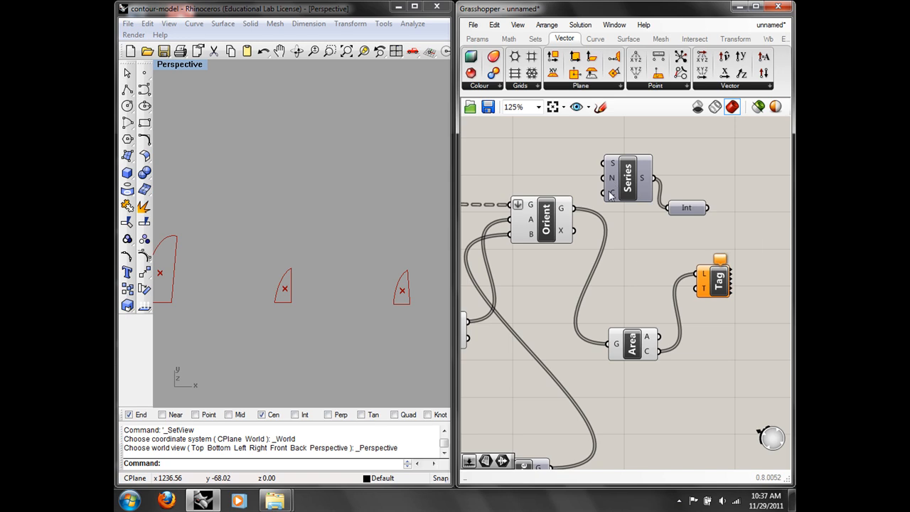
Step: Set the Series count from the 11 slider and use the integers as the tag text
{"action": "right_click_drag", "start_coordinate": [601, 326], "coordinate": [721, 260]}
{"action": "scroll", "coordinate": [720, 260], "scroll_direction": "down", "scroll_amount": 2}
{"action": "right_click_drag", "start_coordinate": [577, 370], "coordinate": [624, 355]}
{"action": "scroll", "coordinate": [530, 358], "scroll_direction": "down", "scroll_amount": 1}
{"action": "left_click_drag", "start_coordinate": [515, 354], "coordinate": [709, 174]}
{"action": "scroll", "coordinate": [711, 256], "scroll_direction": "up", "scroll_amount": 3}
{"action": "right_click_drag", "start_coordinate": [746, 206], "coordinate": [638, 200]}
{"action": "left_click_drag", "start_coordinate": [697, 171], "coordinate": [687, 248]}
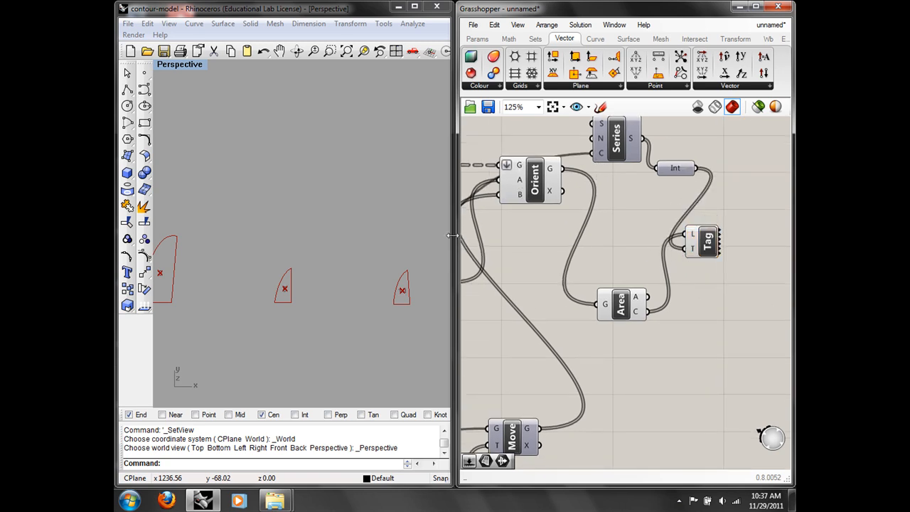
{"action": "left_click", "coordinate": [621, 304]}
{"action": "right_click", "coordinate": [621, 304]}
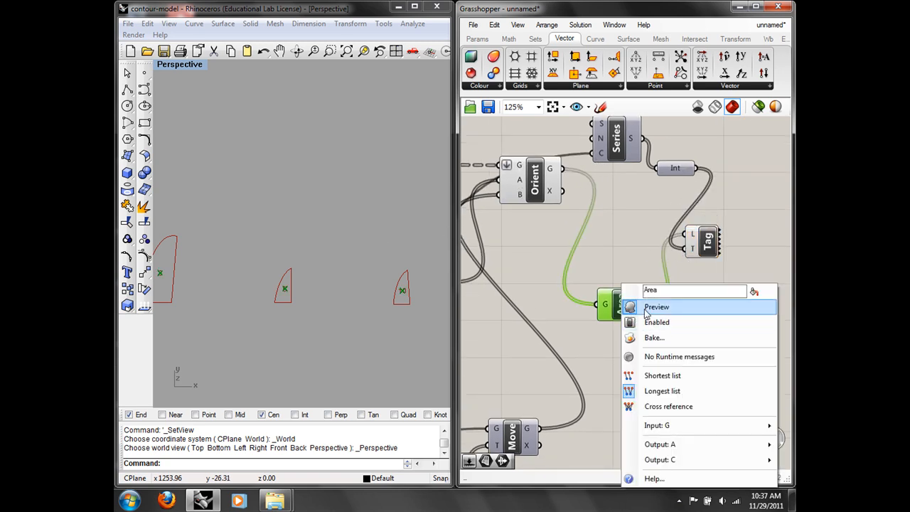
Step: Turn off the Area preview and orbit Perspective to check the numbered tags 1, 2, 3…
{"action": "left_click", "coordinate": [648, 307]}
{"action": "right_click_drag", "start_coordinate": [297, 286], "coordinate": [301, 251]}
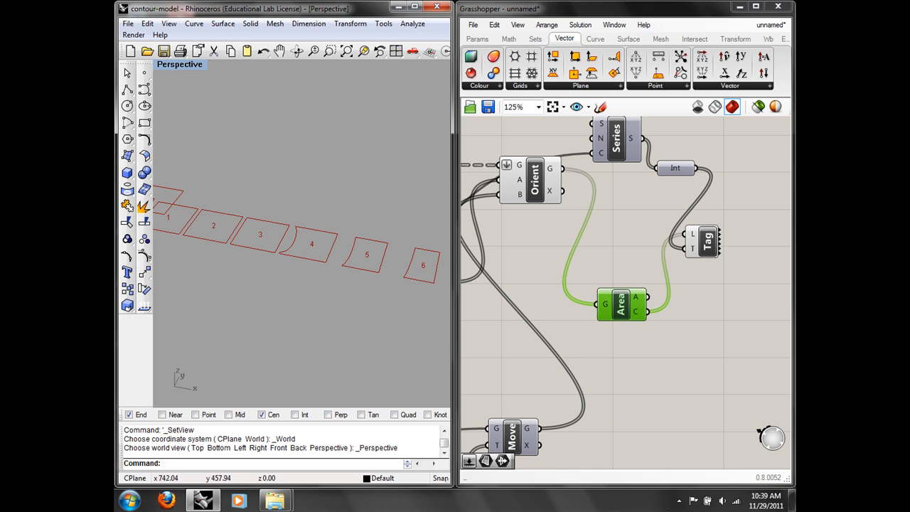
{"action": "left_click", "coordinate": [680, 501]}
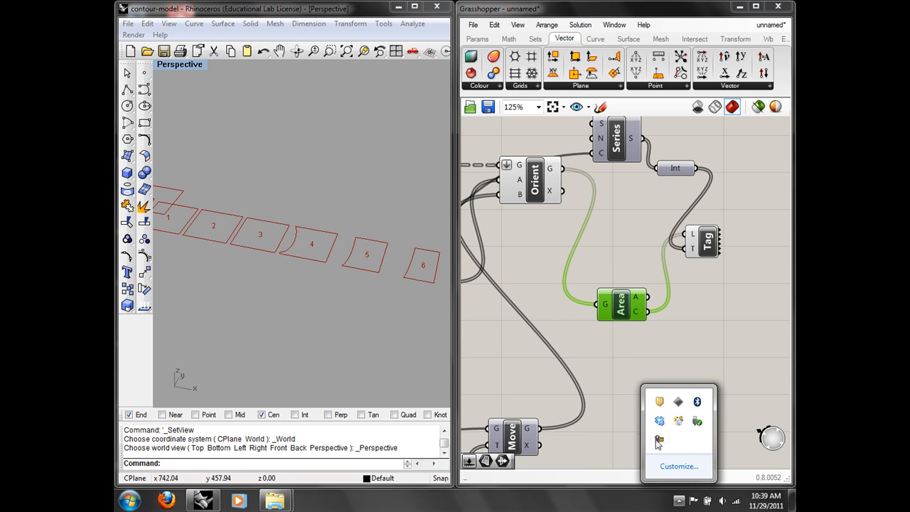